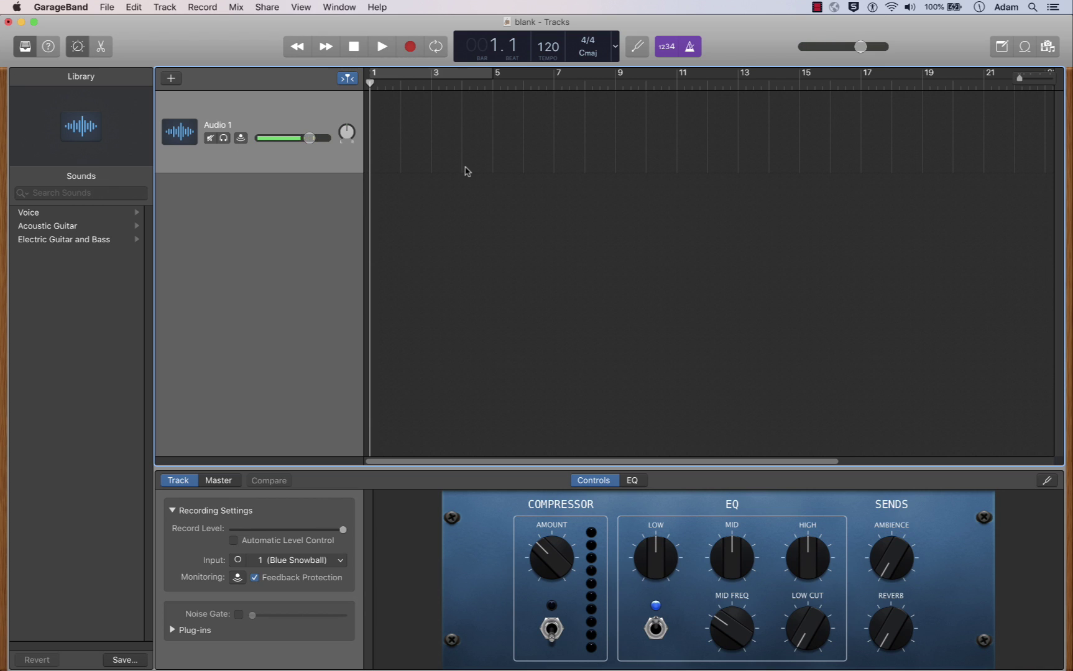
# Turn off the count-in and metronome, and set the display mode to Time.
pyautogui.click(667, 52)
pyautogui.click(690, 47)
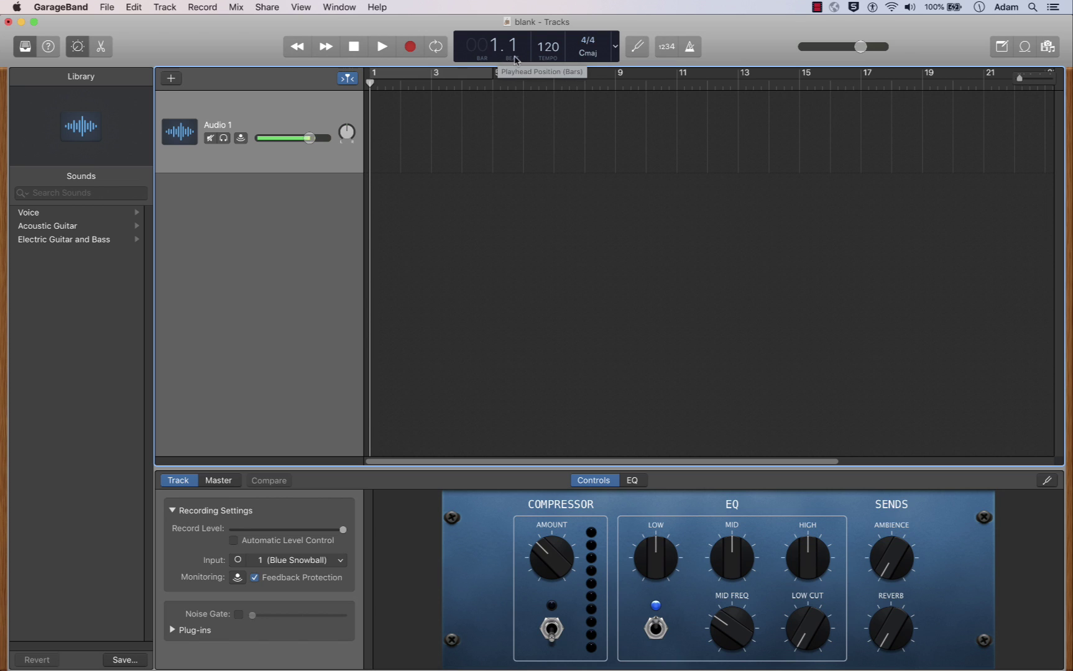
pyautogui.click(615, 46)
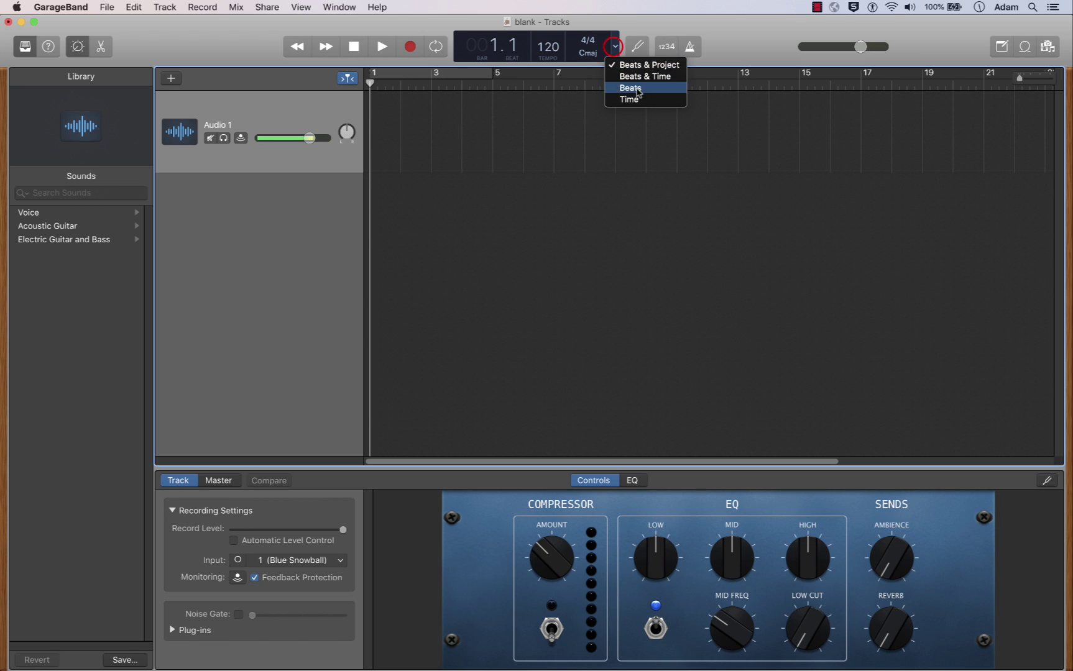
pyautogui.click(637, 100)
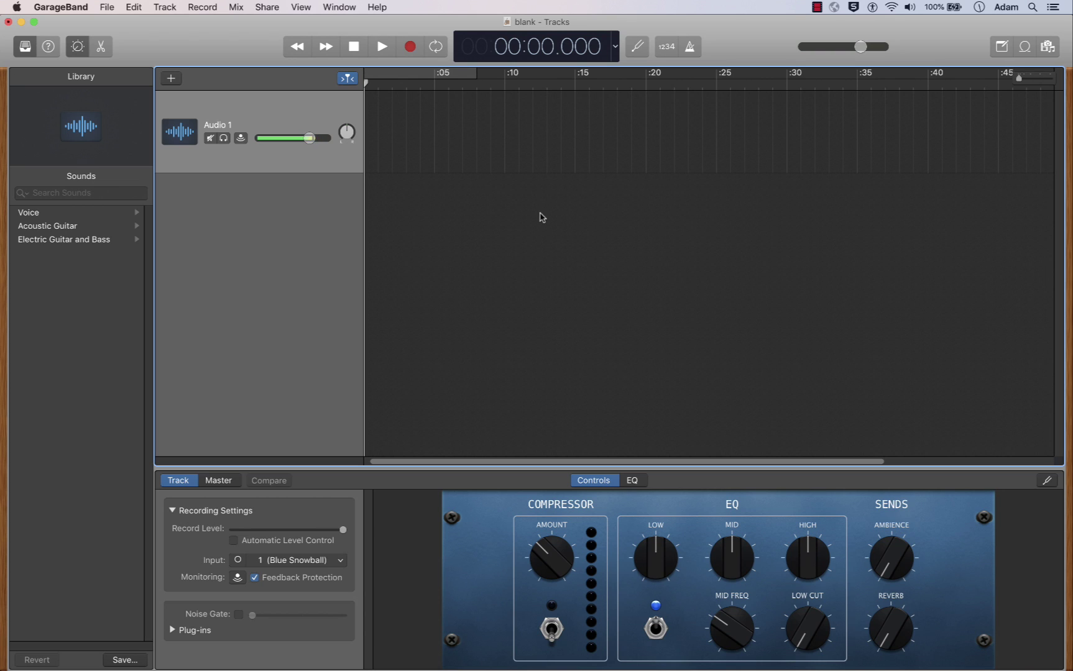
# Create a new empty project, discarding the changes to the "blank" document.
pyautogui.click(107, 7)
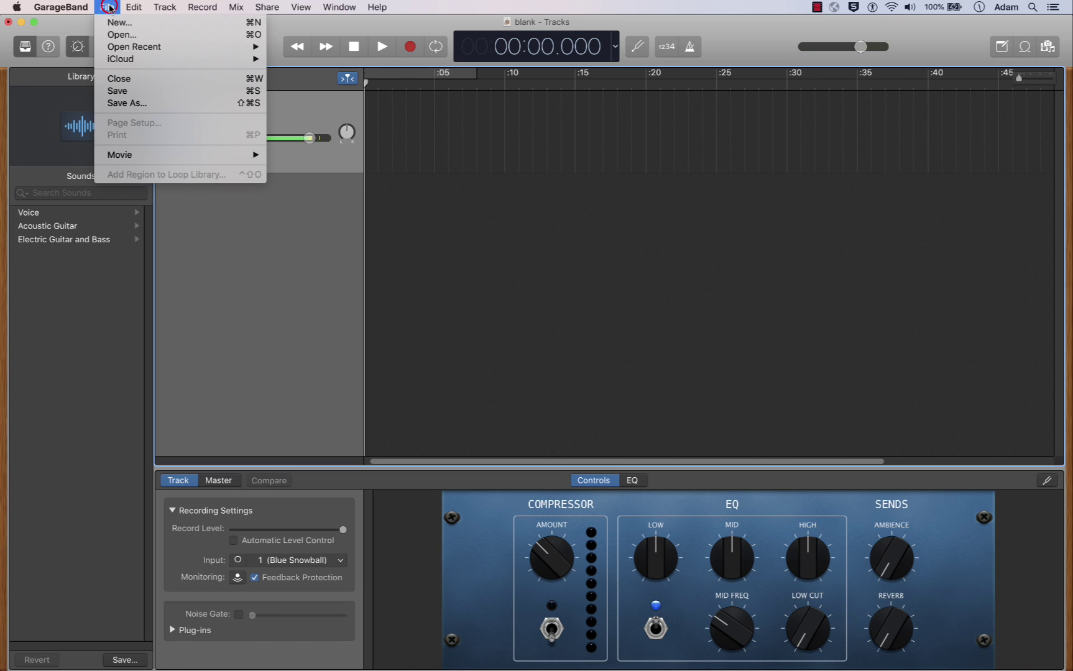
pyautogui.click(127, 25)
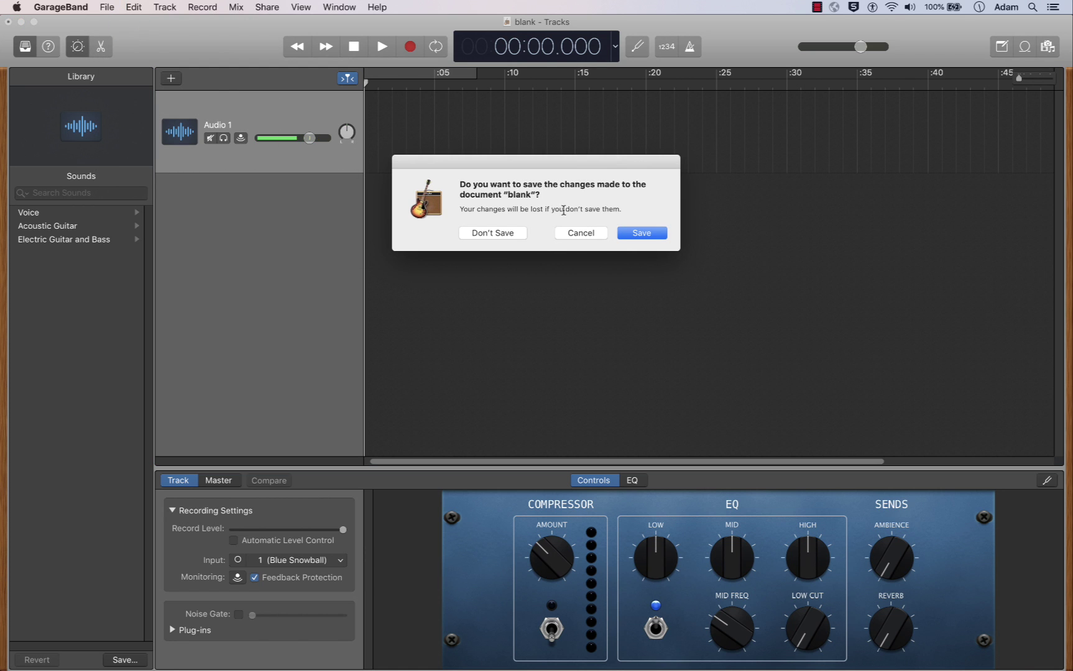
pyautogui.click(502, 235)
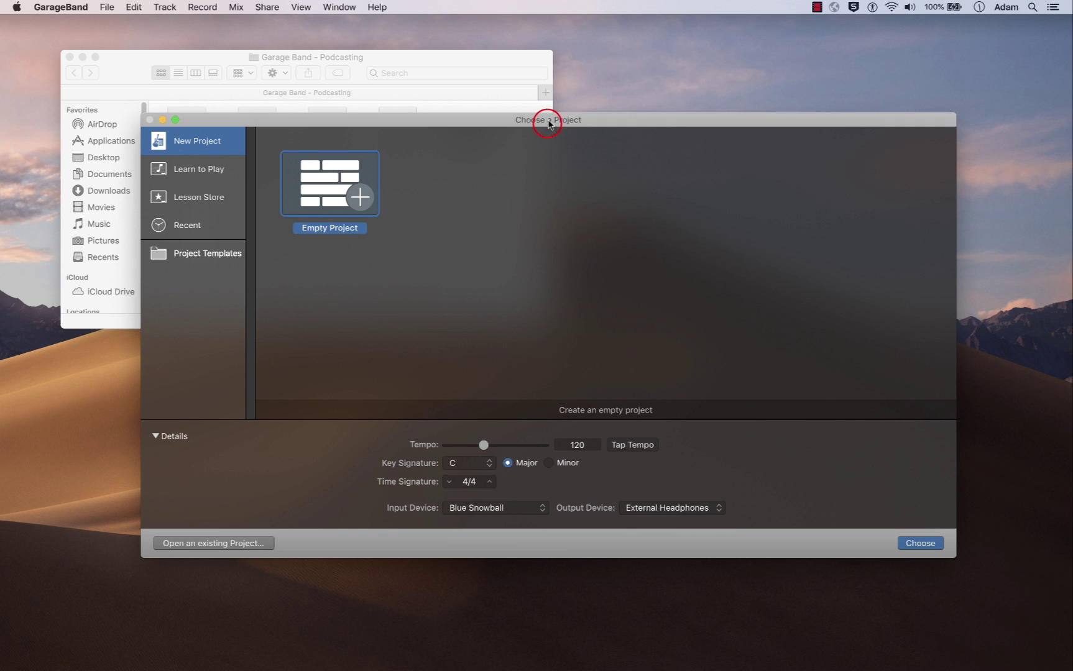
pyautogui.doubleClick(324, 187)
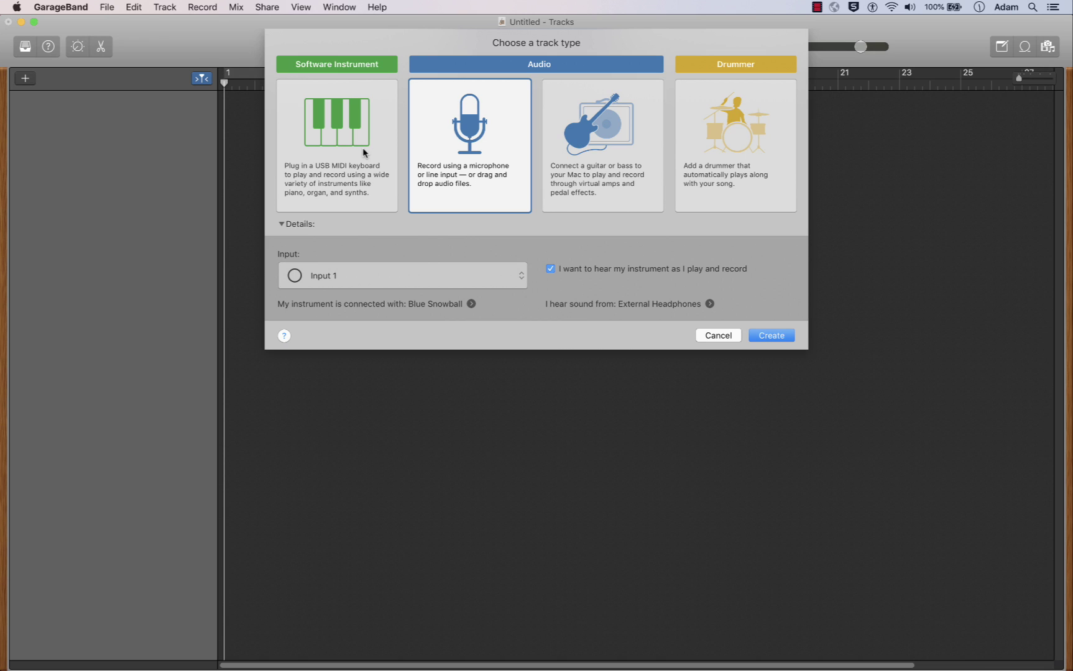
# Add a microphone audio track to the new project using Input 1.
pyautogui.click(641, 143)
pyautogui.click(487, 143)
pyautogui.click(774, 336)
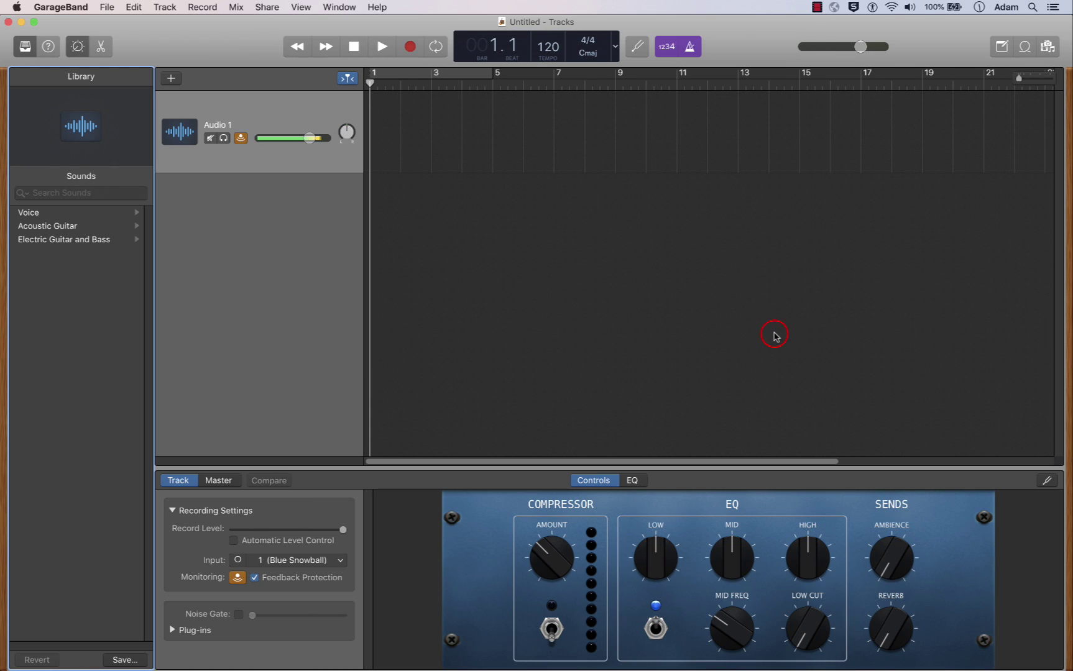
# Turn off input monitoring on Audio 1, the count-in and the metronome, and set the display mode to Time with the playhead at the start.
pyautogui.click(241, 138)
pyautogui.click(667, 46)
pyautogui.click(691, 46)
pyautogui.click(615, 46)
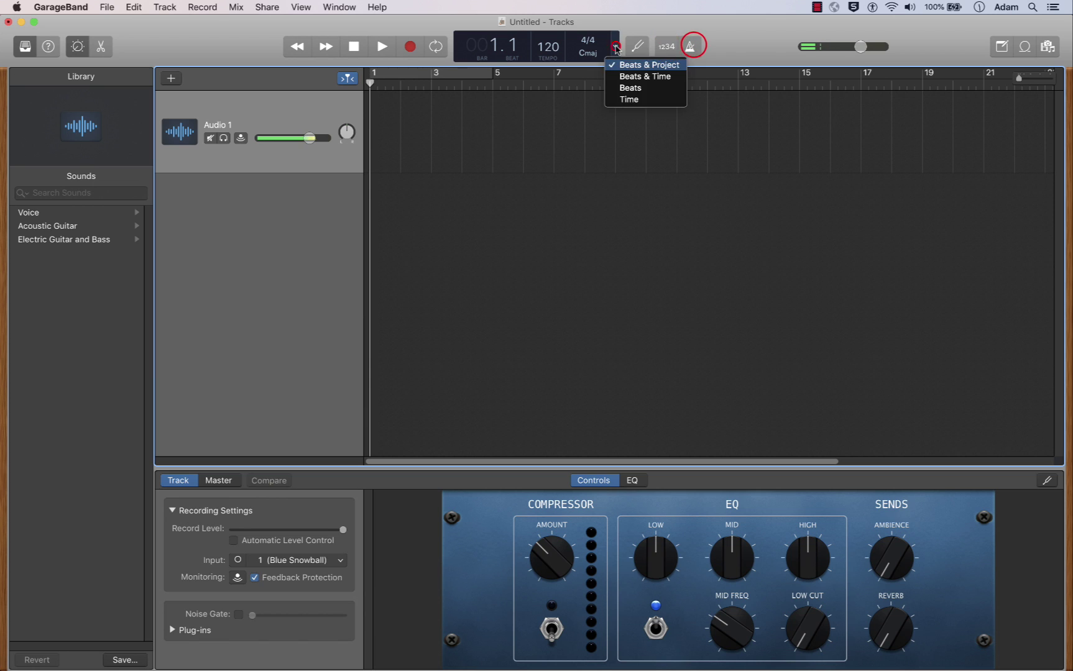
pyautogui.click(637, 100)
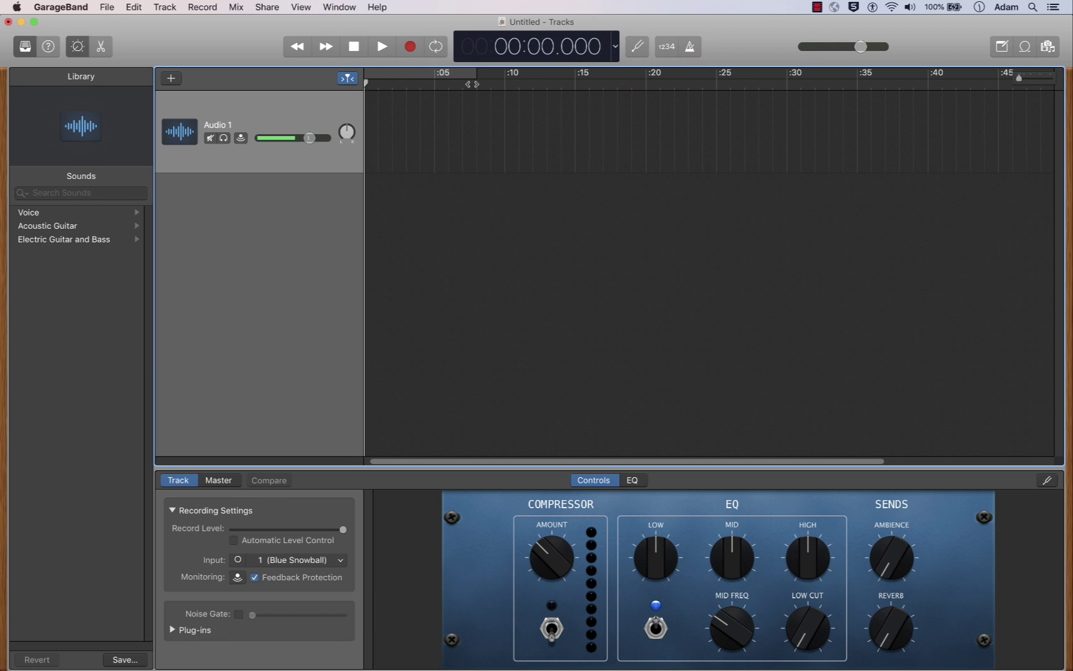
pyautogui.moveTo(385, 86); pyautogui.dragTo(360, 84)
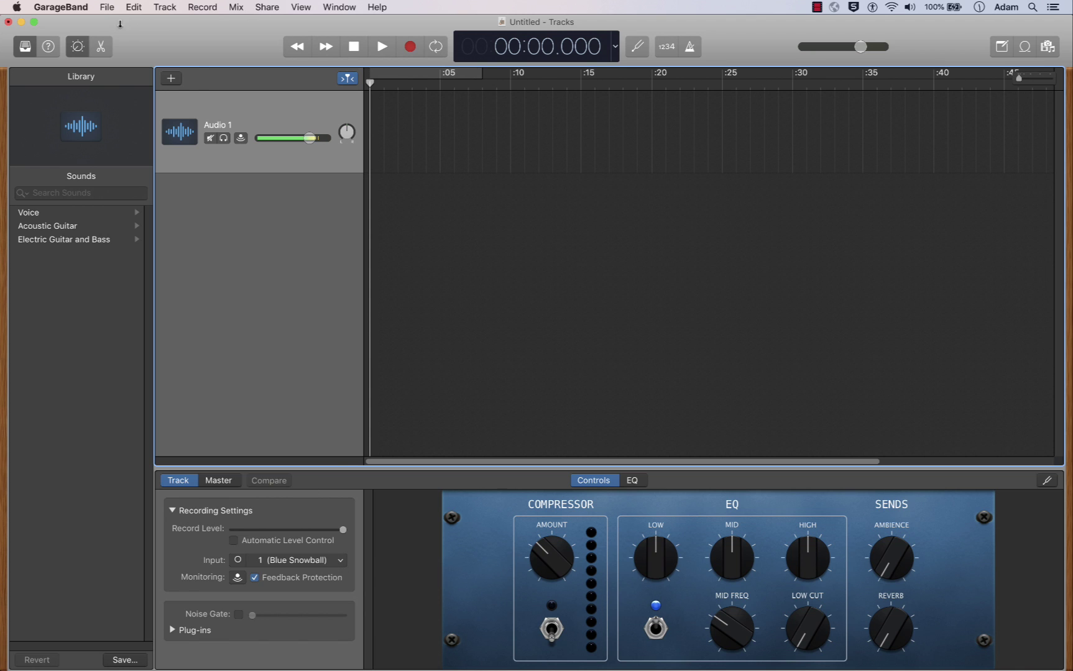
# Examine the output and input device options in the Audio/MIDI preferences and the General preferences, then close the window.
pyautogui.click(76, 8)
pyautogui.click(79, 41)
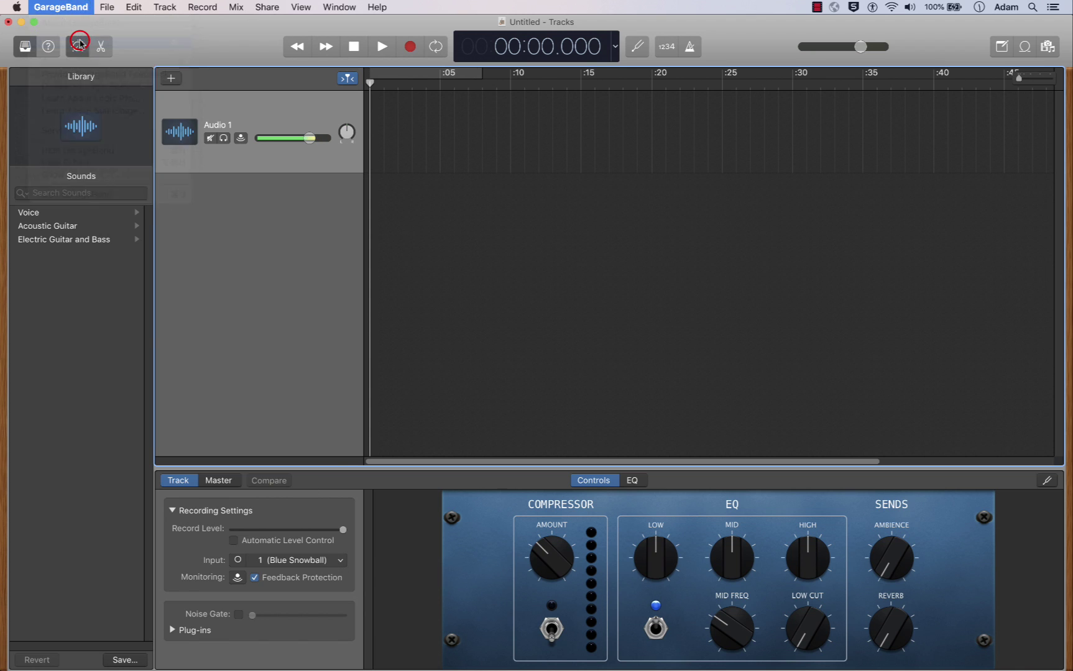
pyautogui.moveTo(625, 133); pyautogui.dragTo(655, 117)
pyautogui.click(472, 144)
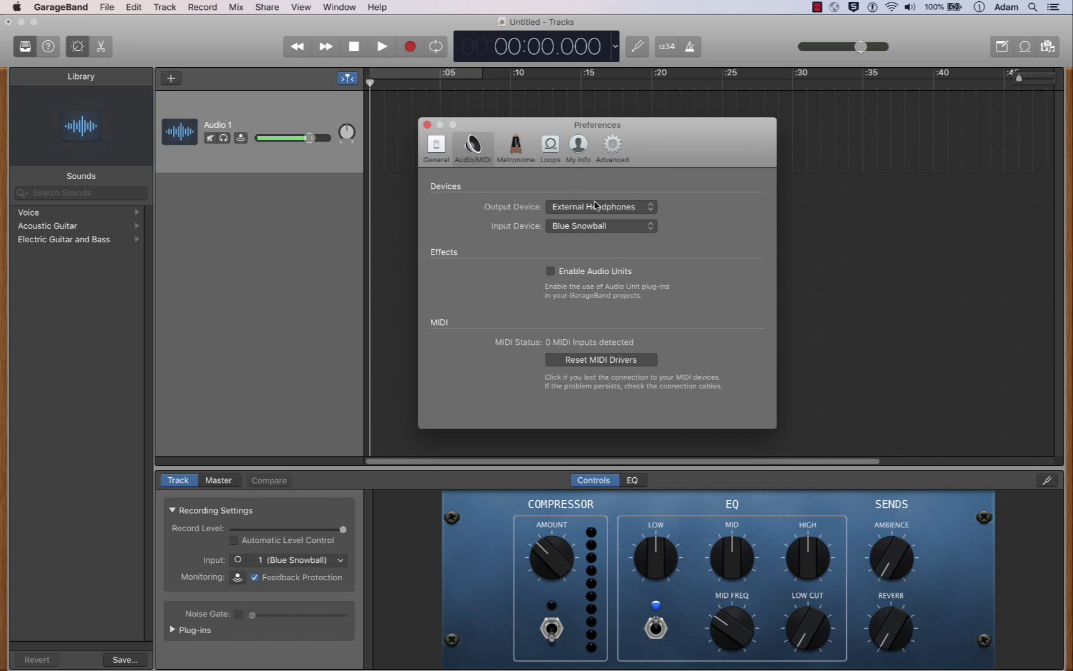
pyautogui.click(650, 226)
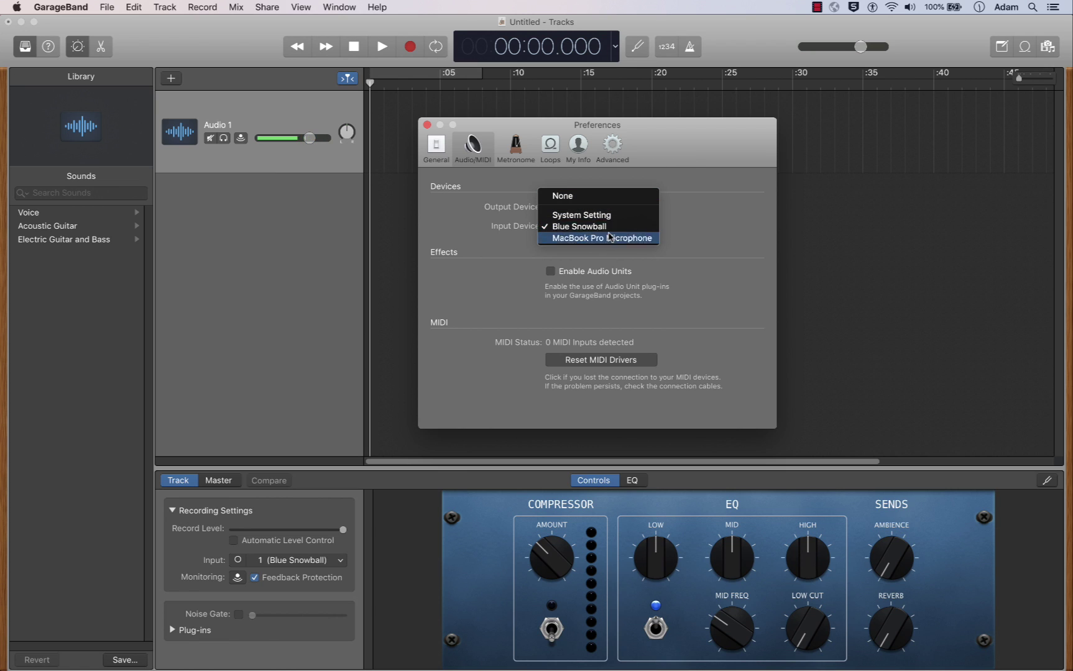
pyautogui.click(693, 150)
pyautogui.click(437, 145)
pyautogui.click(489, 124)
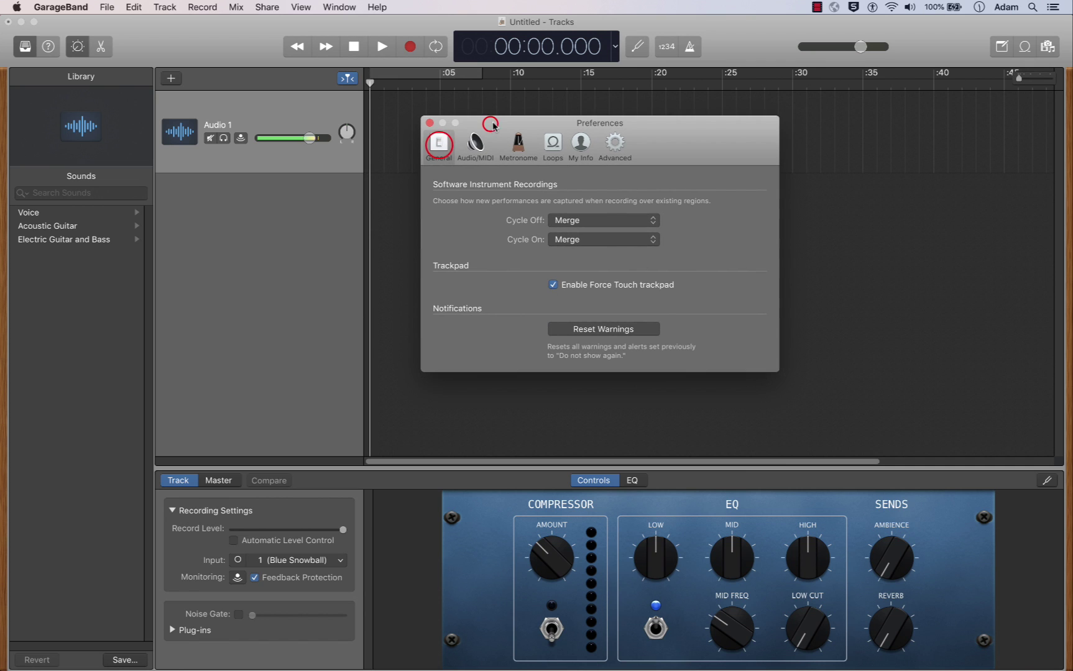
pyautogui.click(427, 124)
# Select Blue Snowball as the sound input device in the Mac's System Preferences and close them.
pyautogui.click(17, 7)
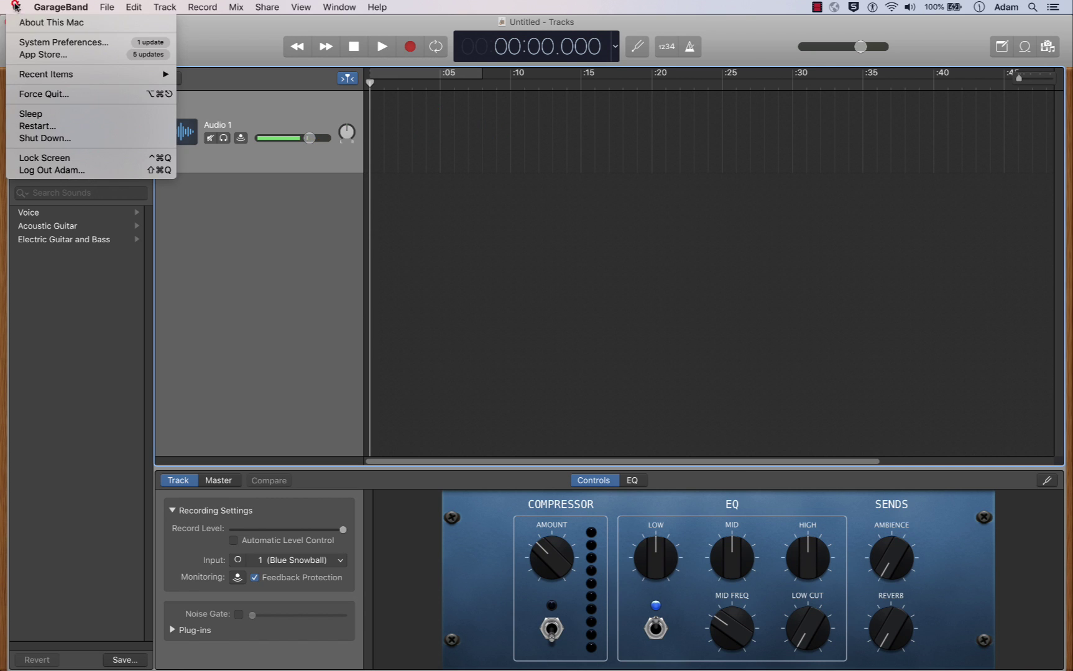
pyautogui.click(30, 41)
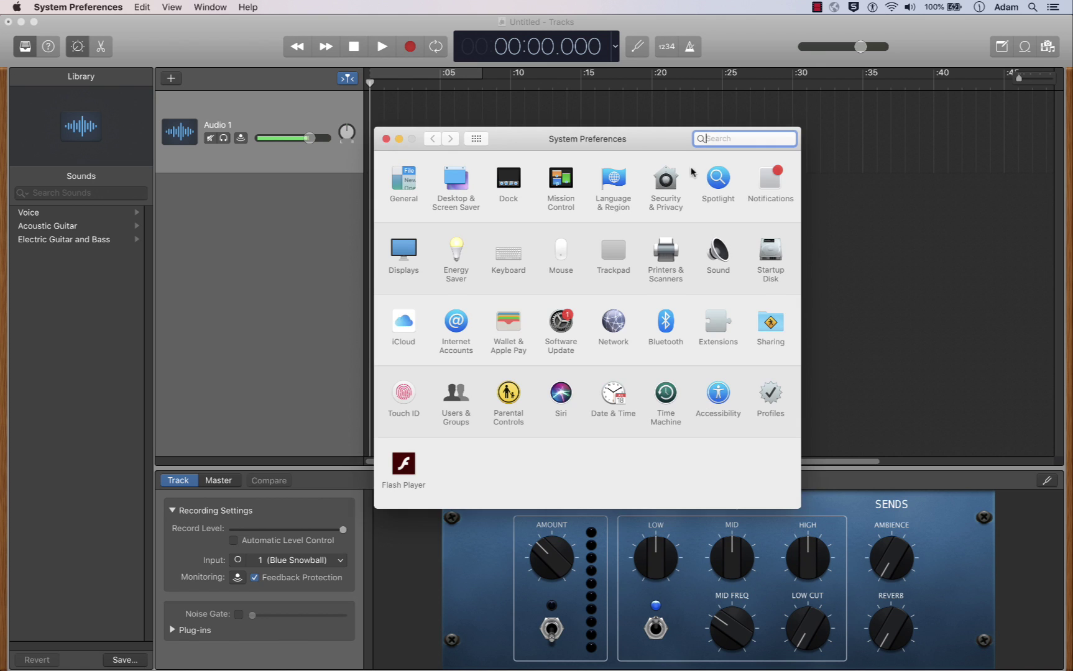
pyautogui.moveTo(668, 138); pyautogui.dragTo(649, 136)
pyautogui.click(697, 251)
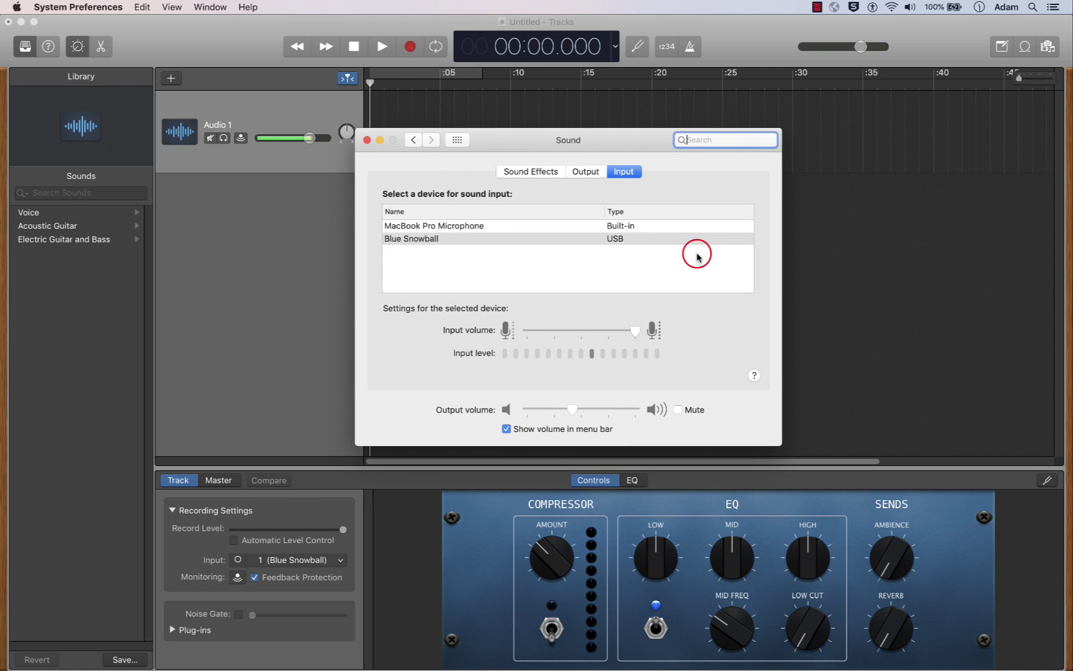
pyautogui.click(479, 238)
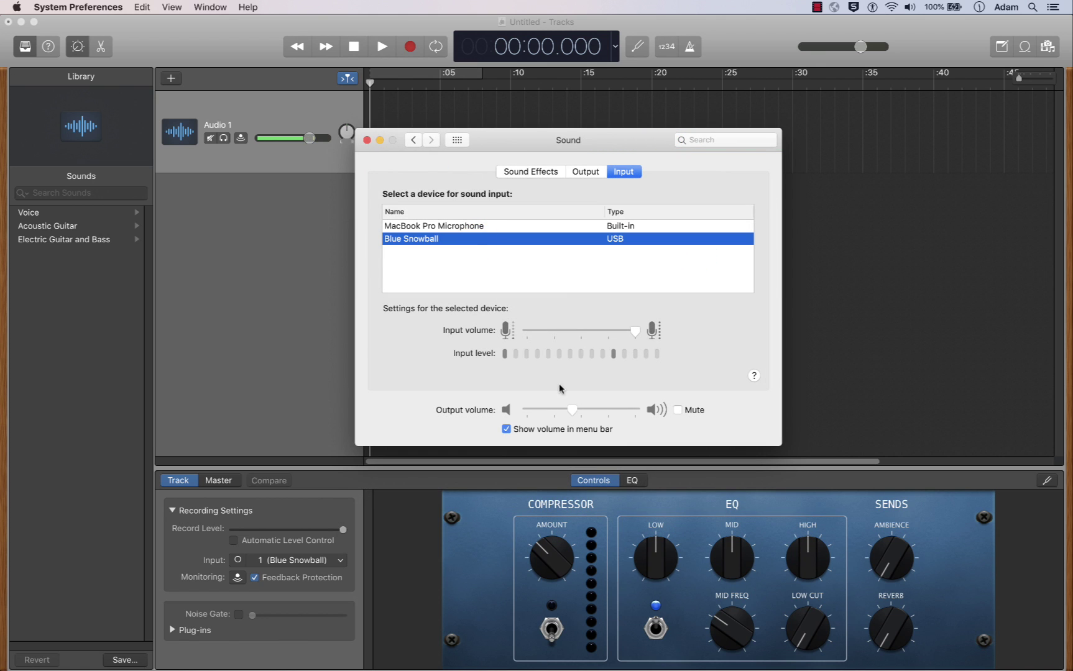
pyautogui.click(414, 139)
pyautogui.click(368, 140)
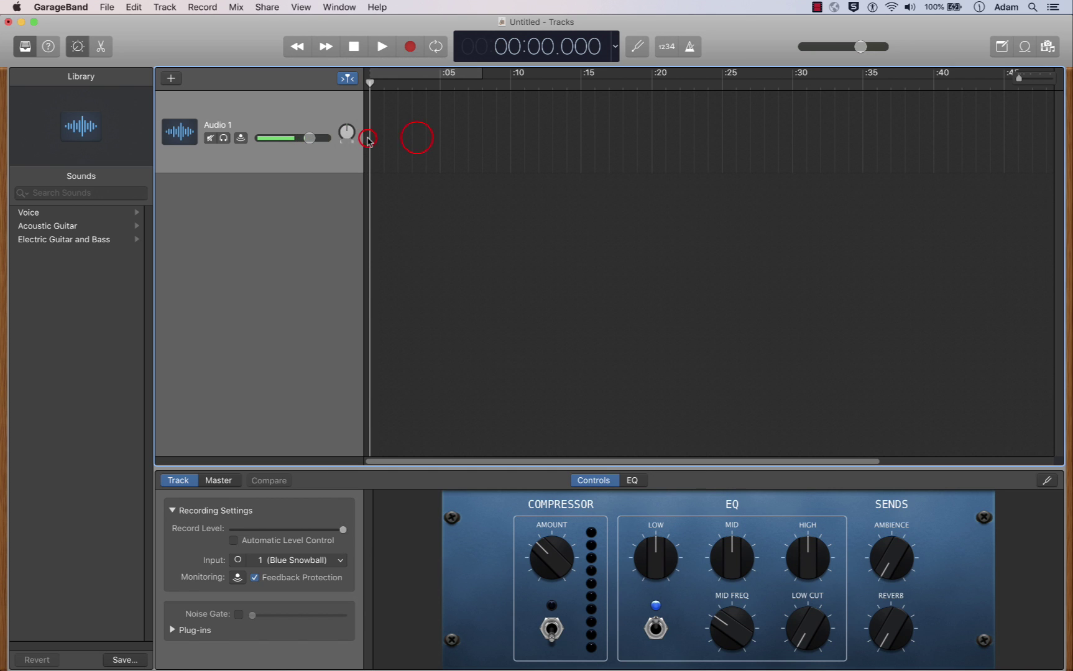
# Shrink the project window and bring the Garage Band - Podcasting folder to the front in Finder to review its audio files.
pyautogui.click(380, 23)
pyautogui.doubleClick(292, 26)
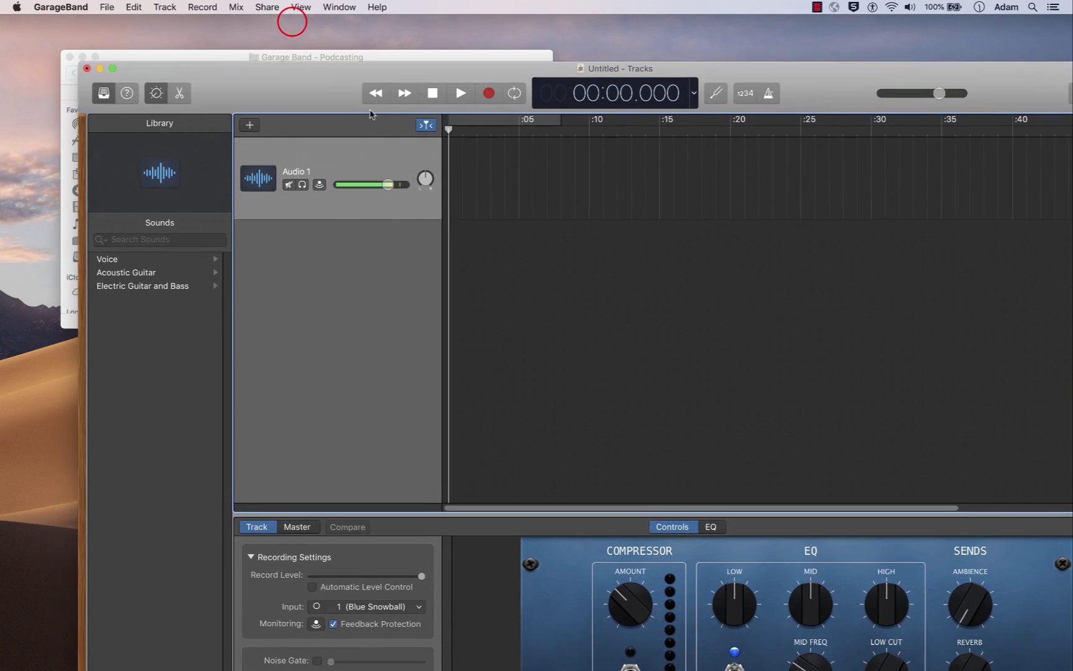
pyautogui.click(353, 49)
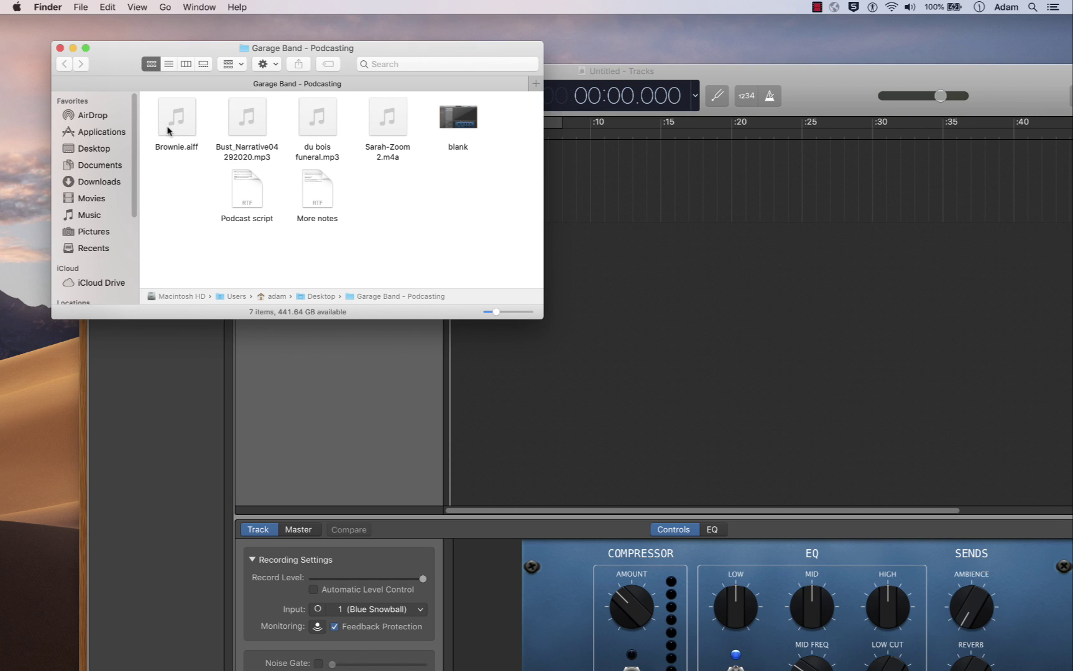
pyautogui.moveTo(246, 134)
pyautogui.moveTo(324, 133)
pyautogui.moveTo(388, 131)
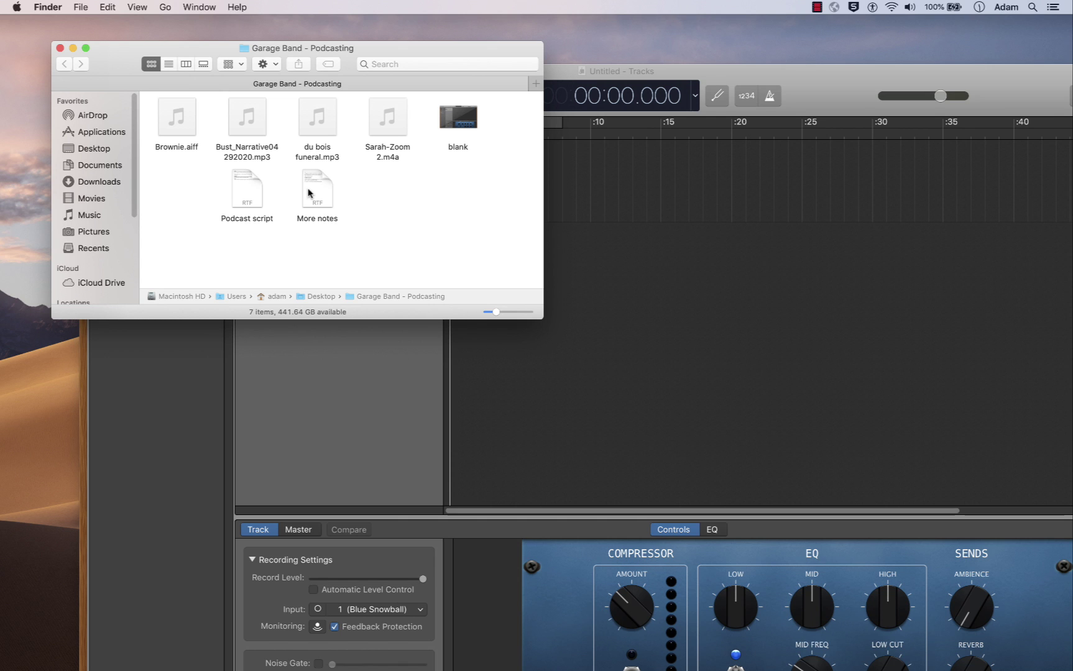
# Open the Podcast script document and copy the two-line paragraph under INTRO.
pyautogui.doubleClick(251, 196)
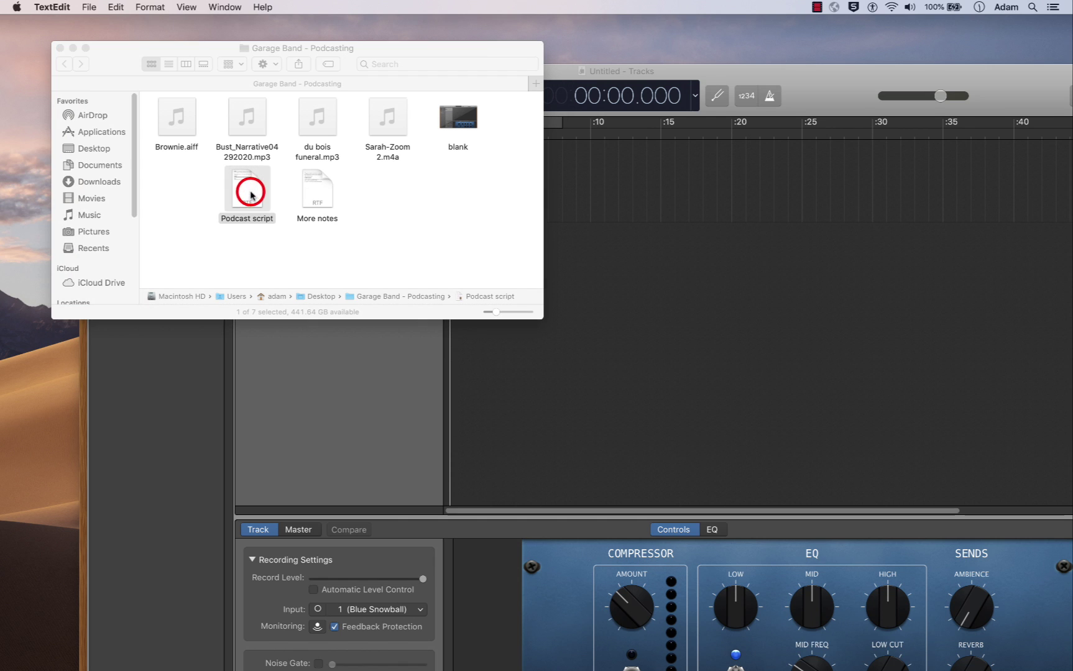
pyautogui.moveTo(232, 57); pyautogui.dragTo(237, 83)
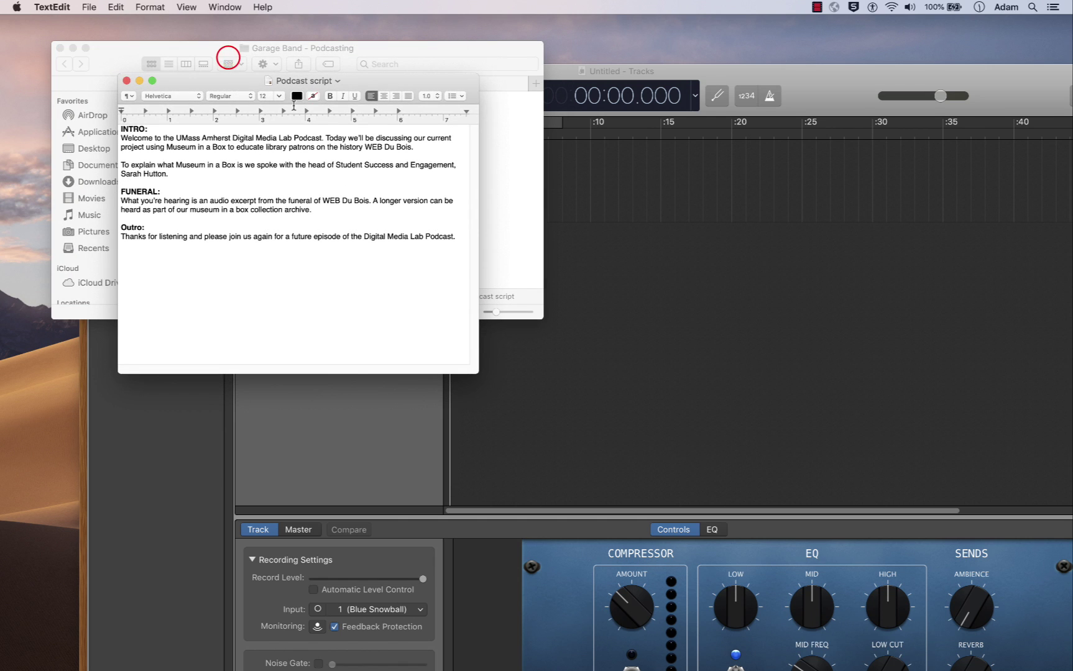
pyautogui.moveTo(414, 148); pyautogui.dragTo(125, 134)
pyautogui.press('super+c')
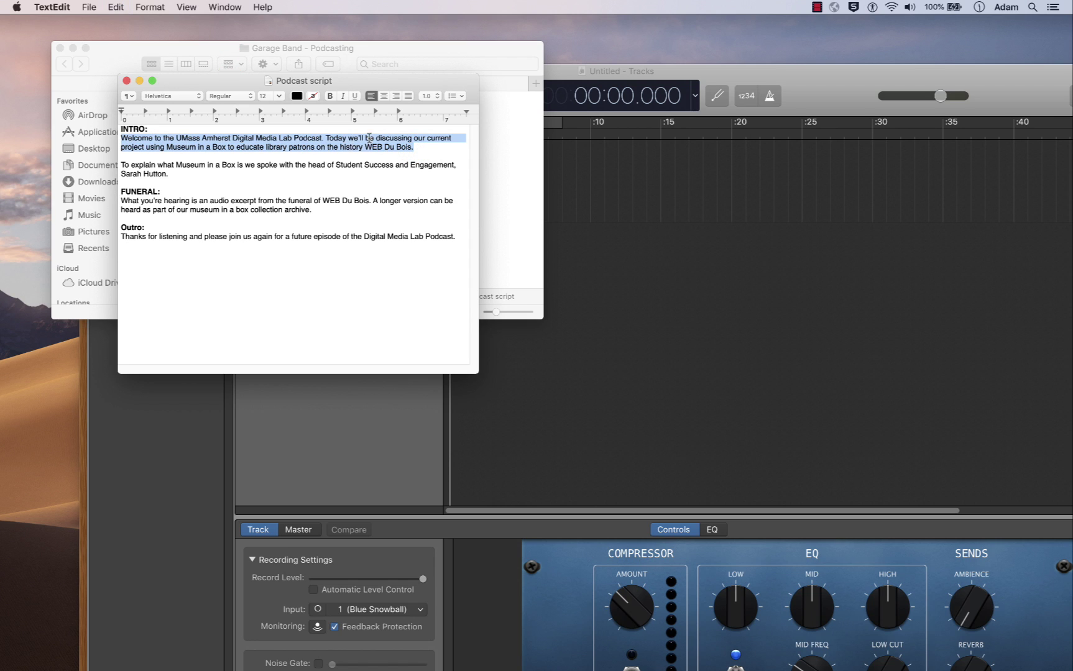
# Return to GarageBand with its window enlarged and paste the intro text into the project's Note Pad.
pyautogui.doubleClick(823, 94)
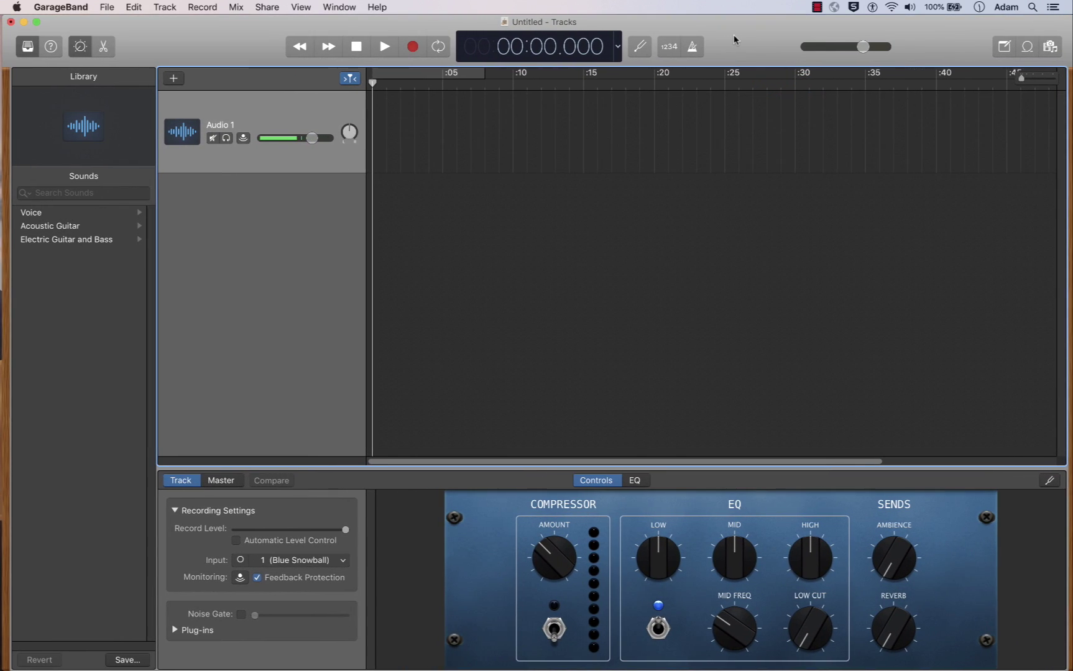
pyautogui.click(1001, 46)
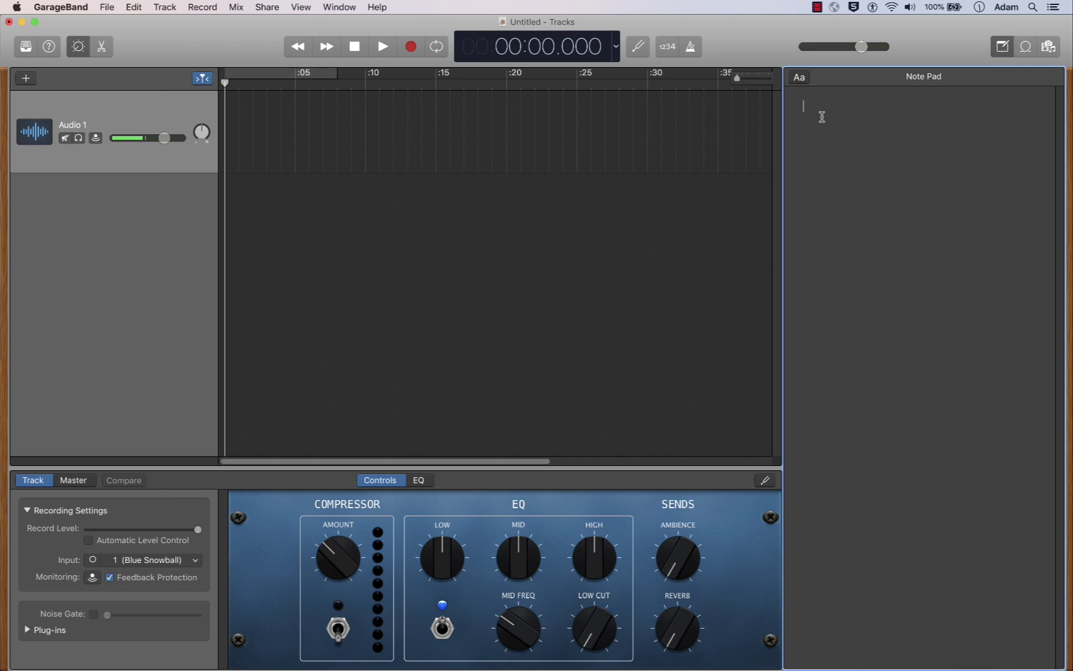
pyautogui.press('super+v')
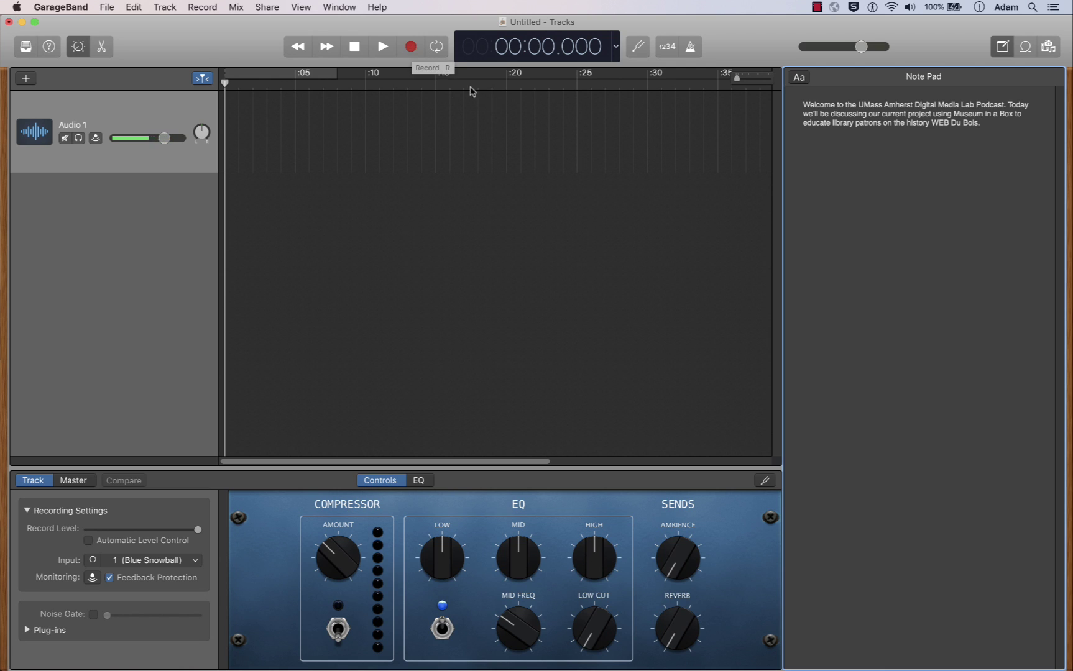
# Record the intro narration on the Audio 1 track for about 14 seconds.
pyautogui.click(411, 50)
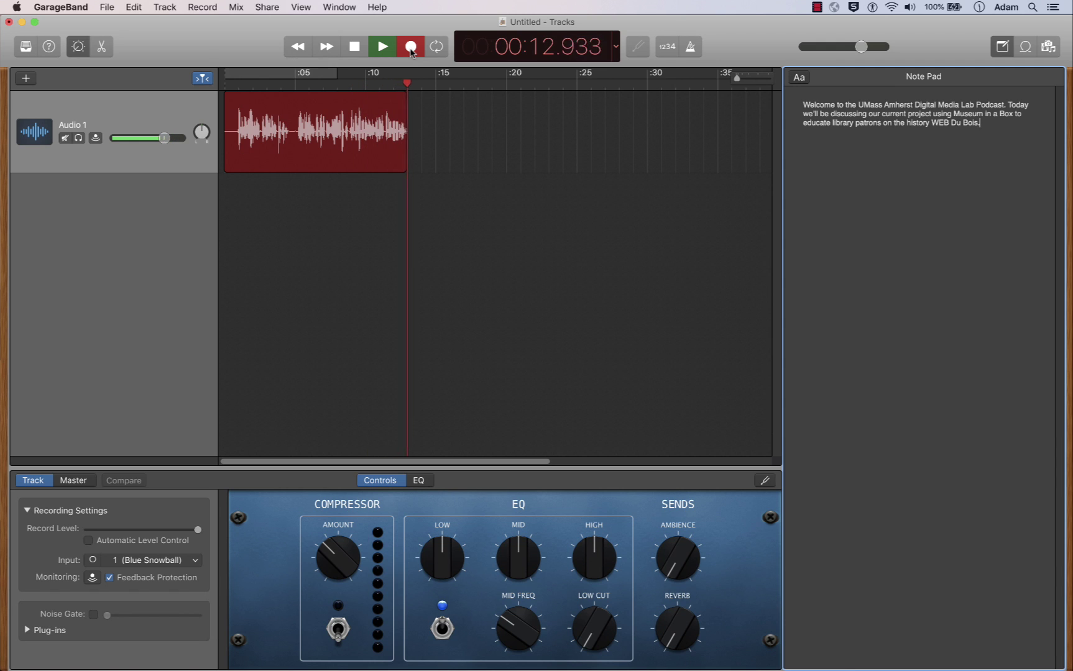
pyautogui.click(355, 48)
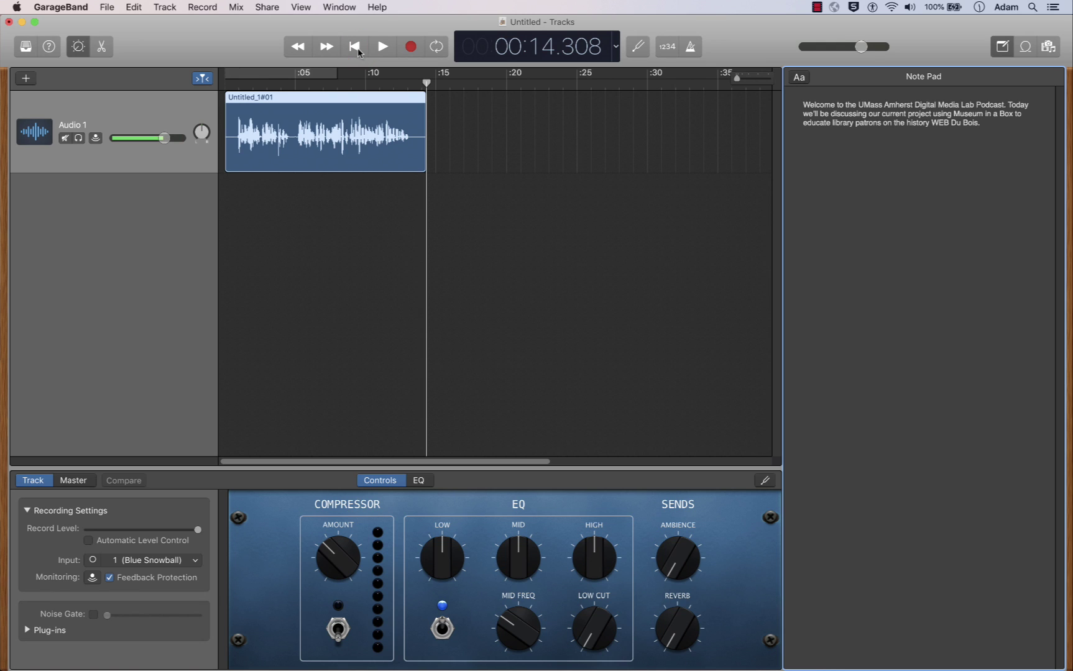
# Play back the recorded intro from the 1-second mark, then return the playhead to the start of the project.
pyautogui.moveTo(426, 84); pyautogui.dragTo(239, 88)
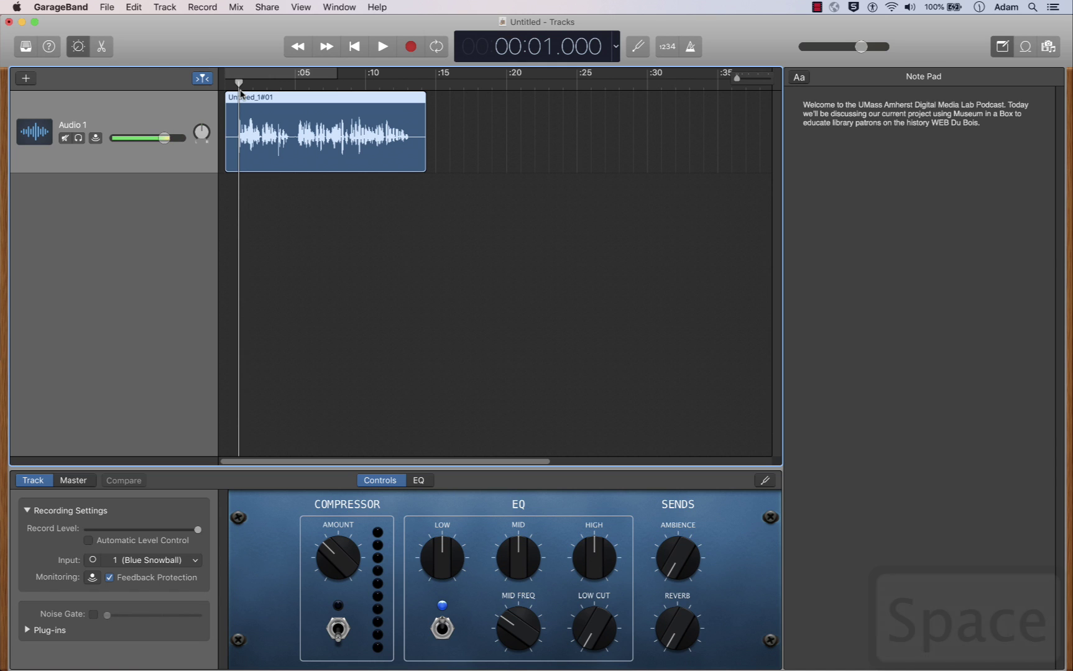
pyautogui.press('space')
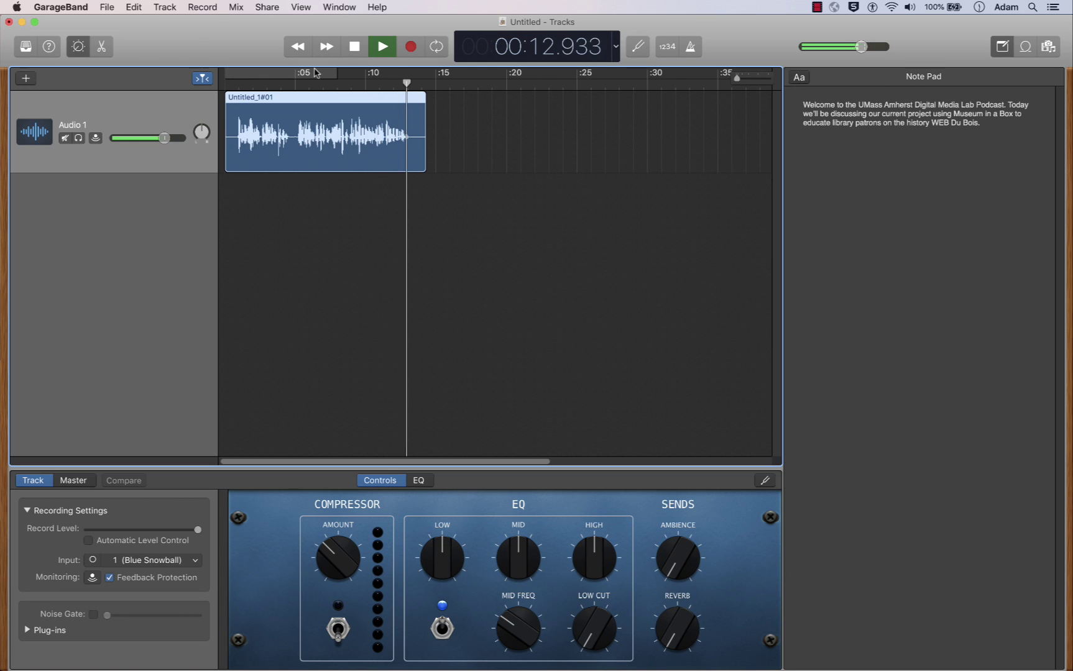
pyautogui.click(352, 49)
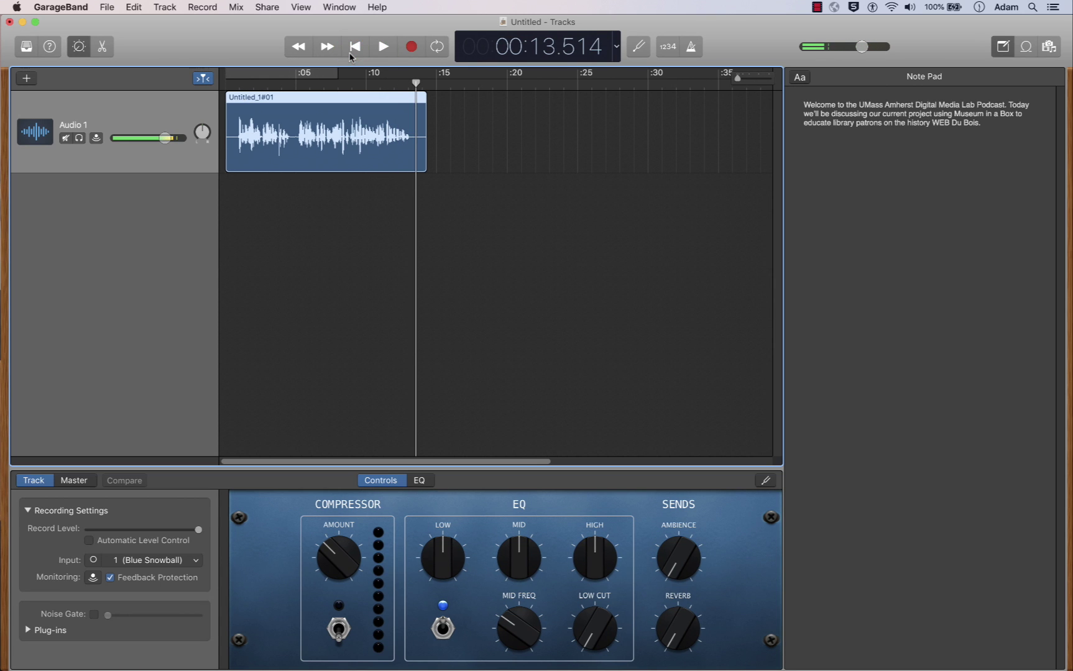
pyautogui.moveTo(398, 85); pyautogui.dragTo(225, 92)
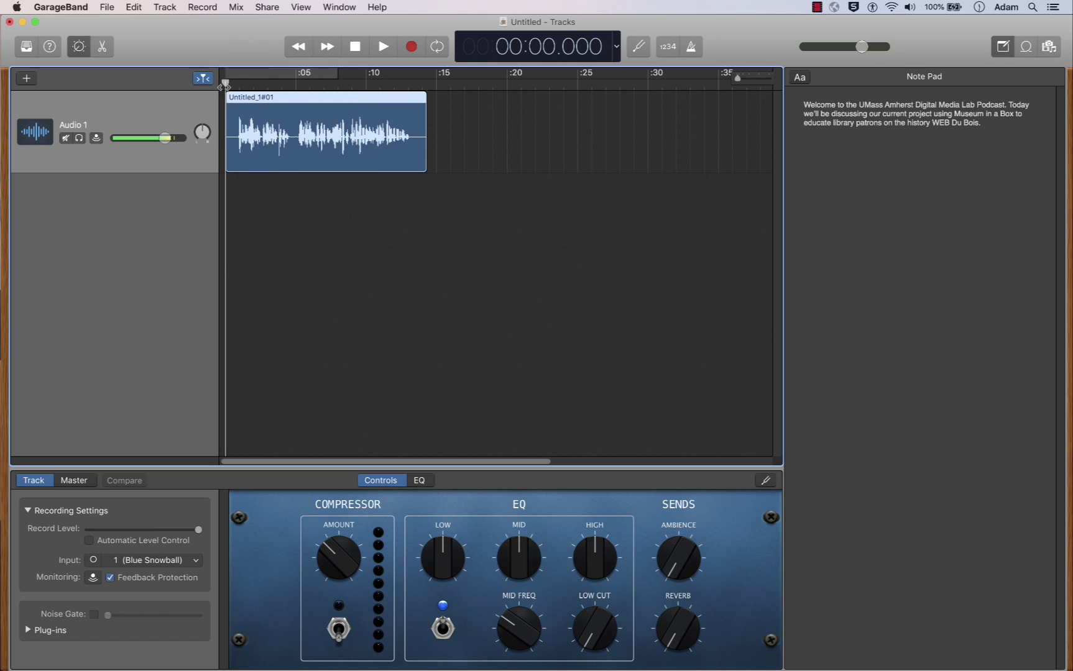
# Apply the Narration Vocal preset from the Voice sounds library to the Audio 1 track.
pyautogui.click(26, 45)
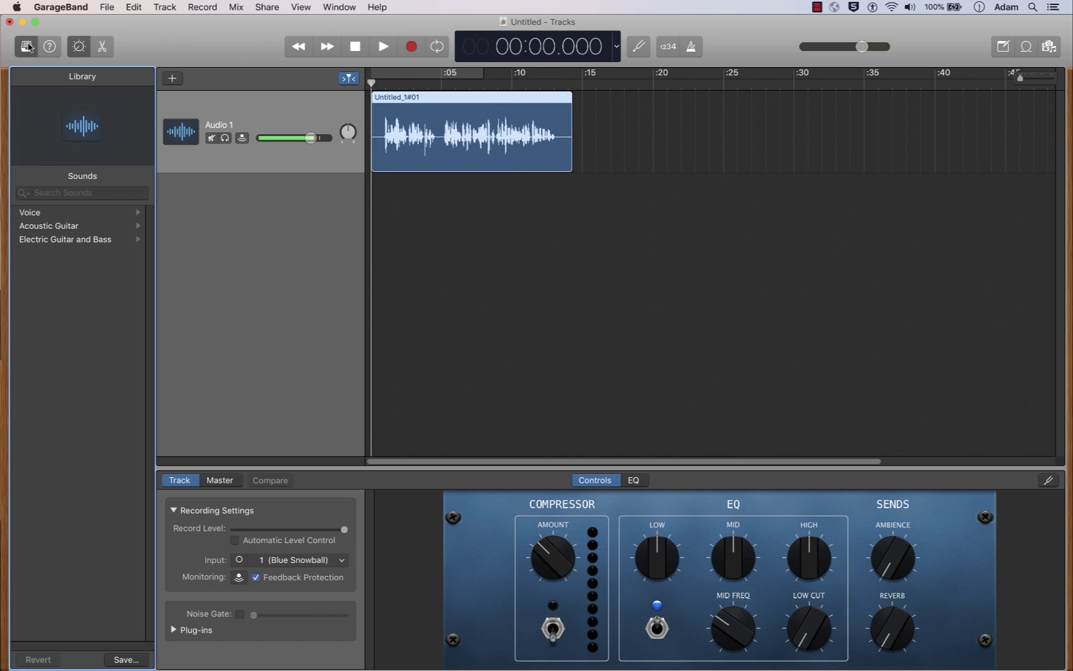
pyautogui.click(58, 214)
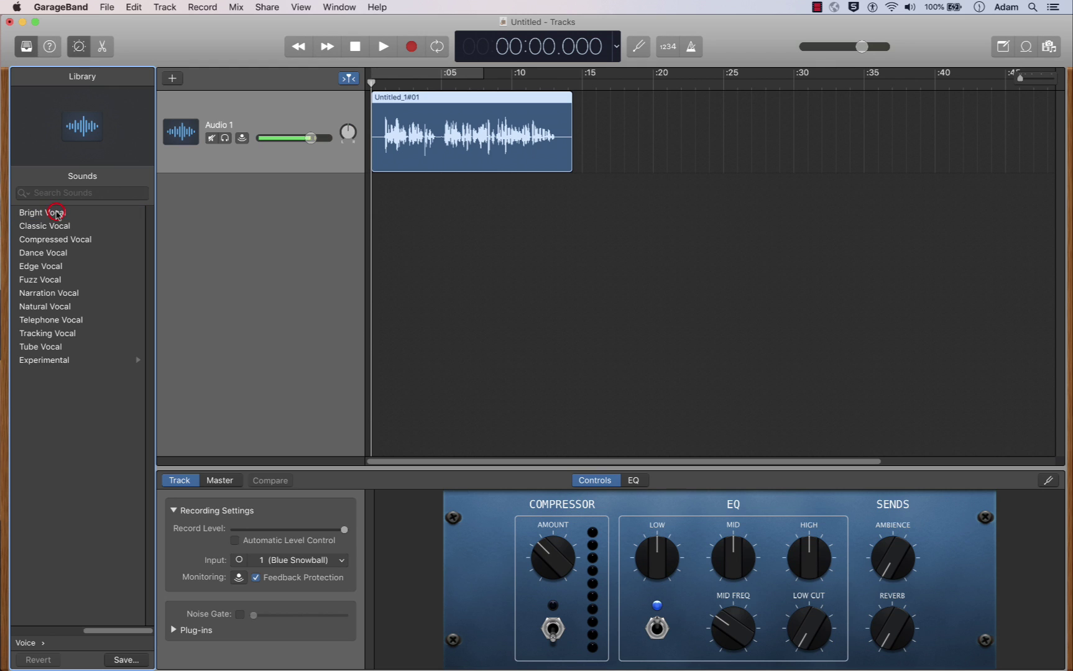
pyautogui.click(78, 294)
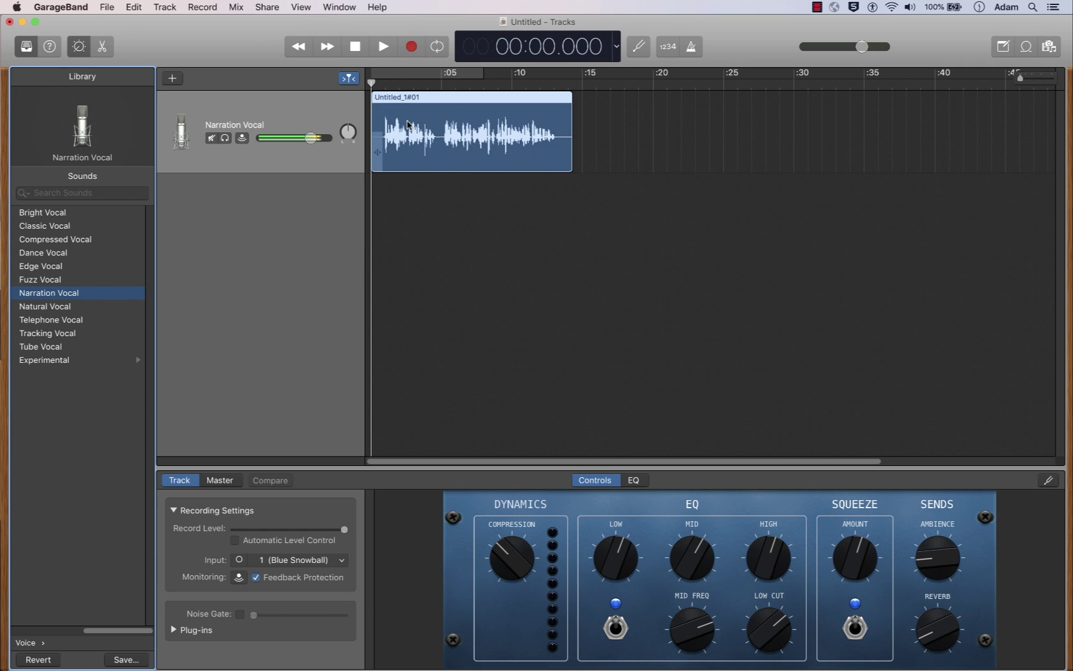
# Play the narration from the start with the new vocal preset, then replay it from the 5.5-second mark.
pyautogui.click(385, 48)
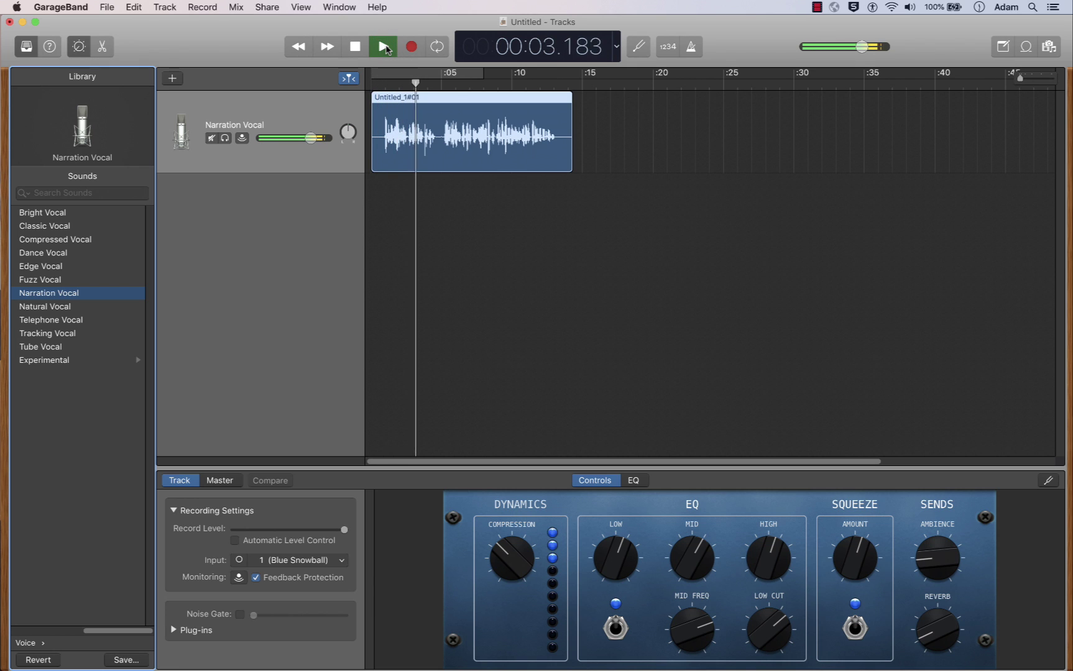
pyautogui.click(355, 49)
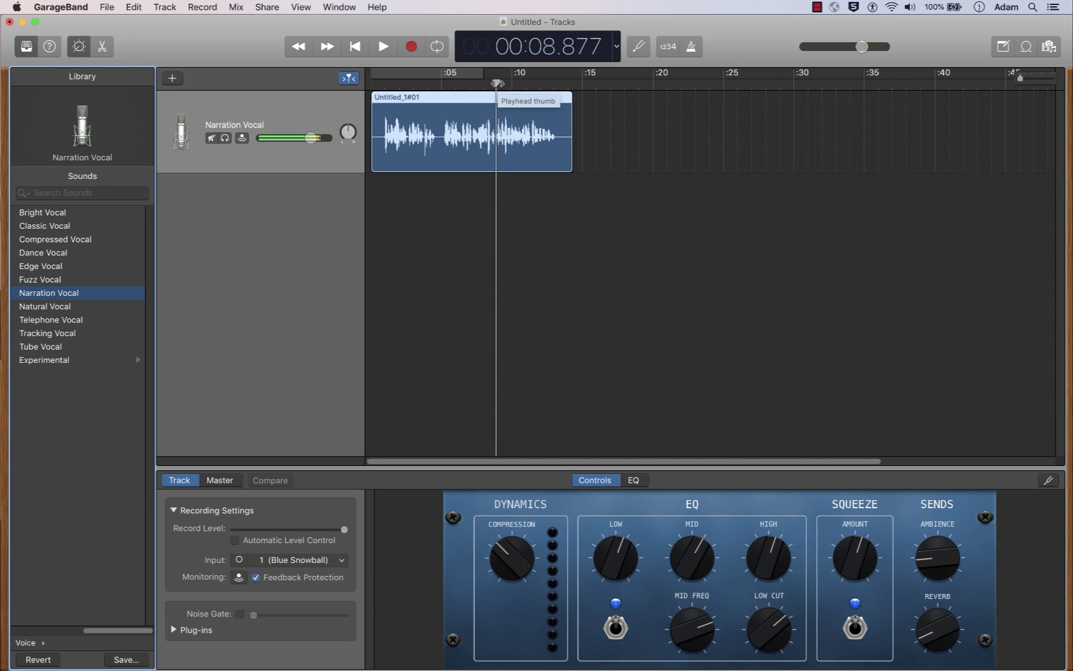
pyautogui.moveTo(497, 83); pyautogui.dragTo(449, 85)
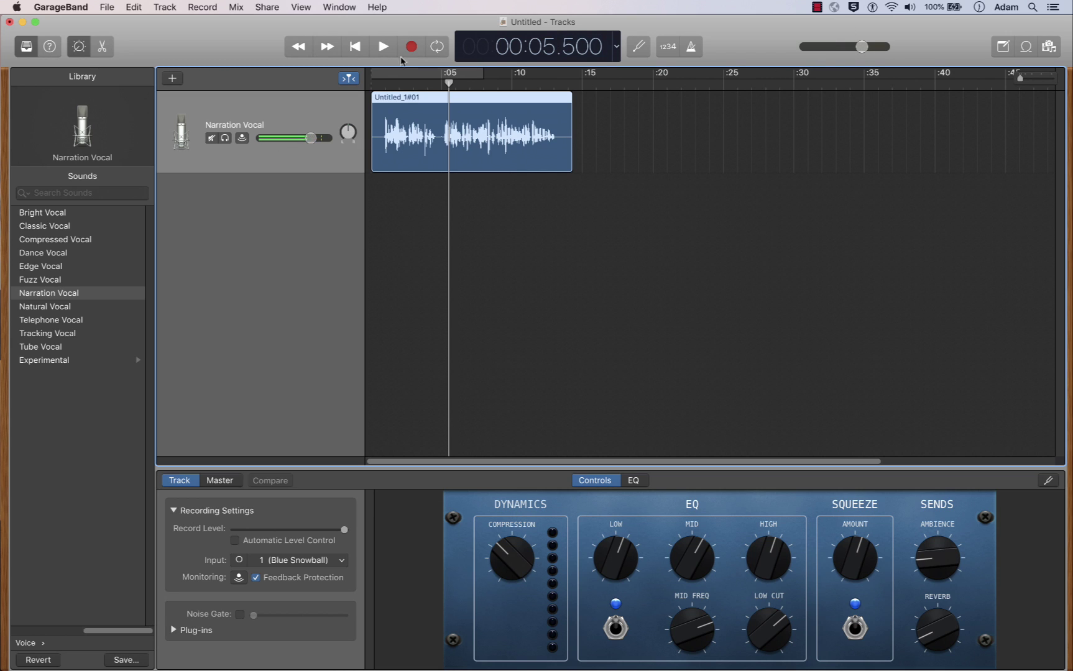
pyautogui.click(383, 47)
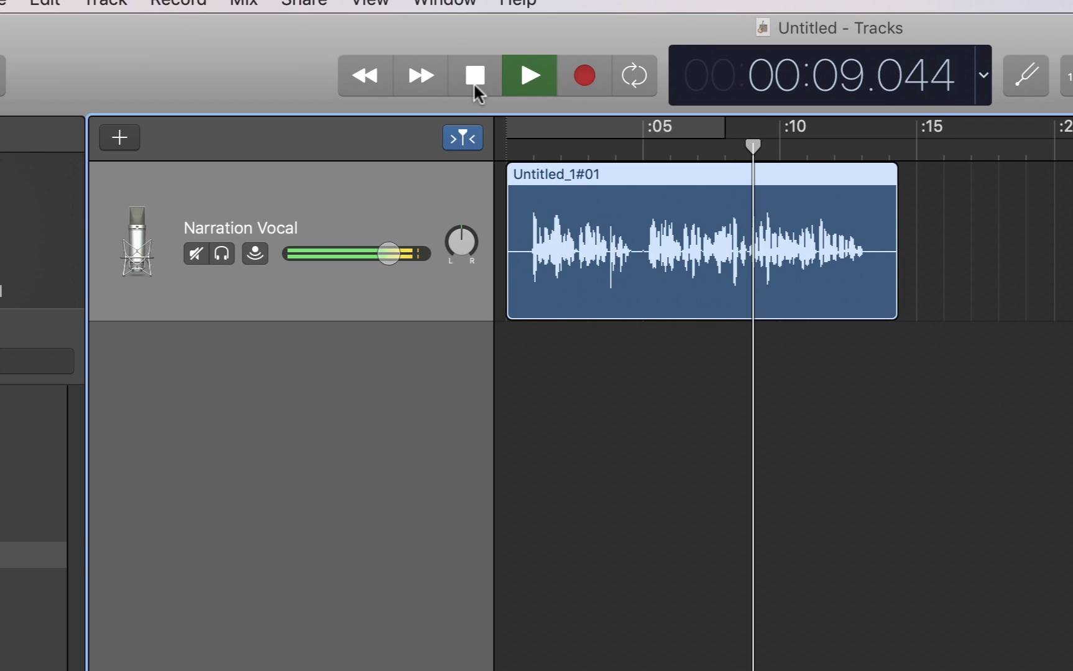
pyautogui.click(474, 85)
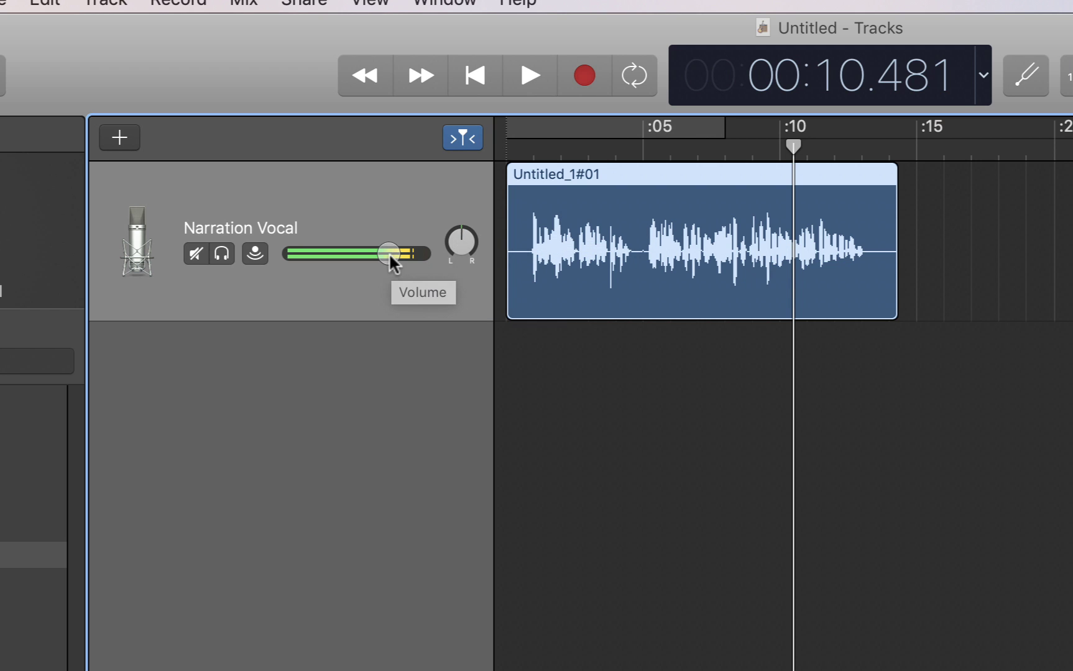
# Lower the Narration Vocal track's volume to about -2 dB and replay the intro from an earlier point.
pyautogui.moveTo(389, 256); pyautogui.dragTo(382, 256)
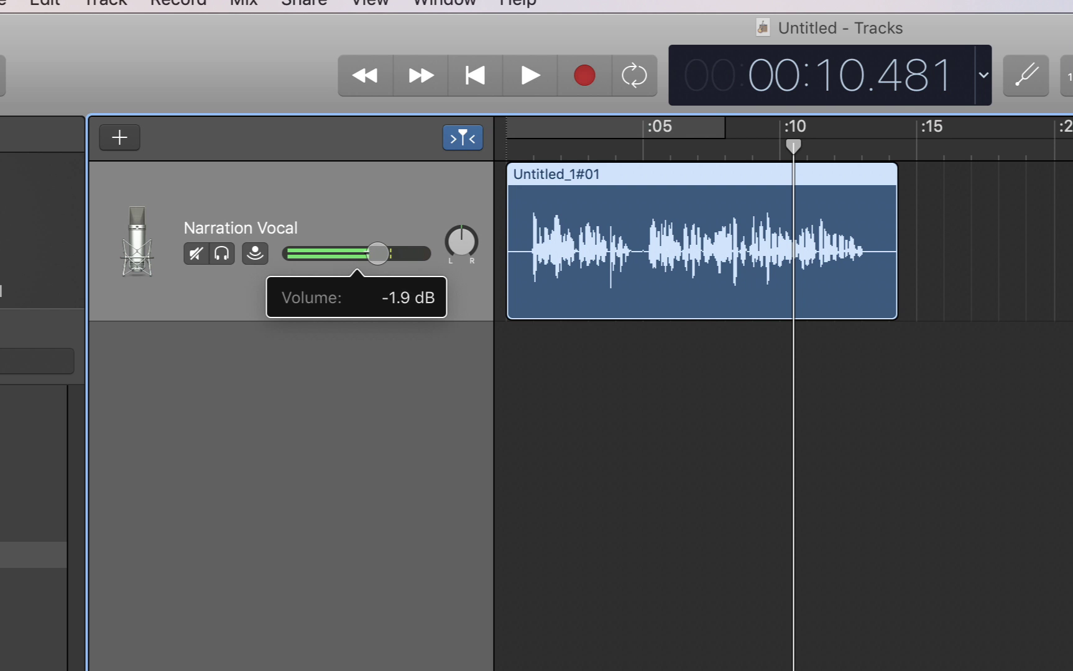
pyautogui.moveTo(377, 253); pyautogui.dragTo(375, 253)
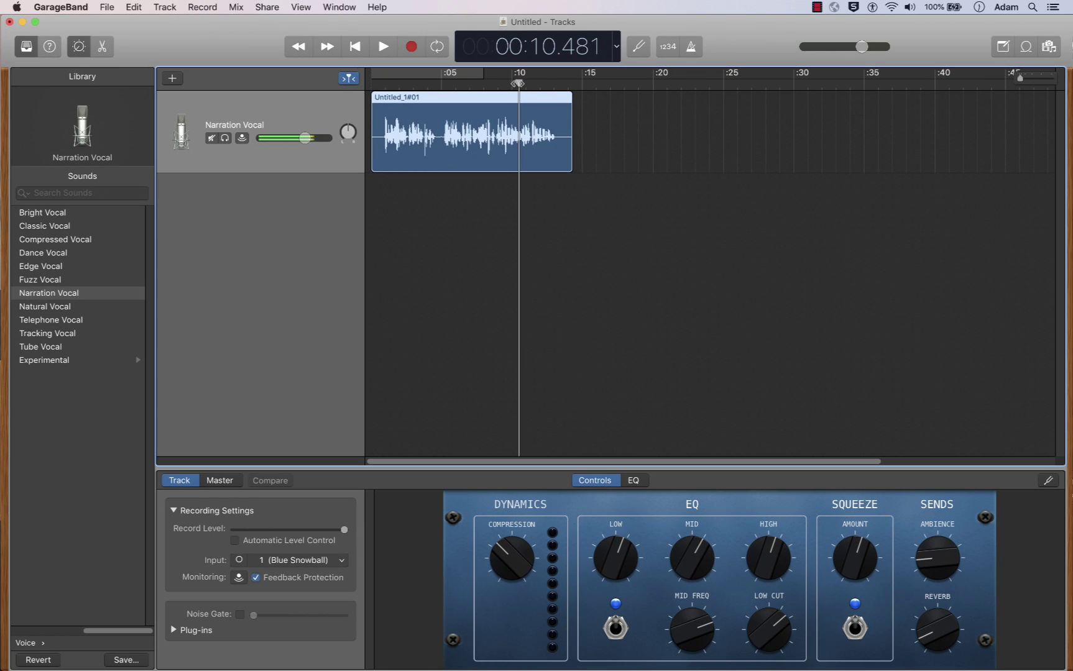
pyautogui.press(',')
pyautogui.press(',')
pyautogui.press(',')
pyautogui.press(',')
pyautogui.press(',')
pyautogui.click(383, 46)
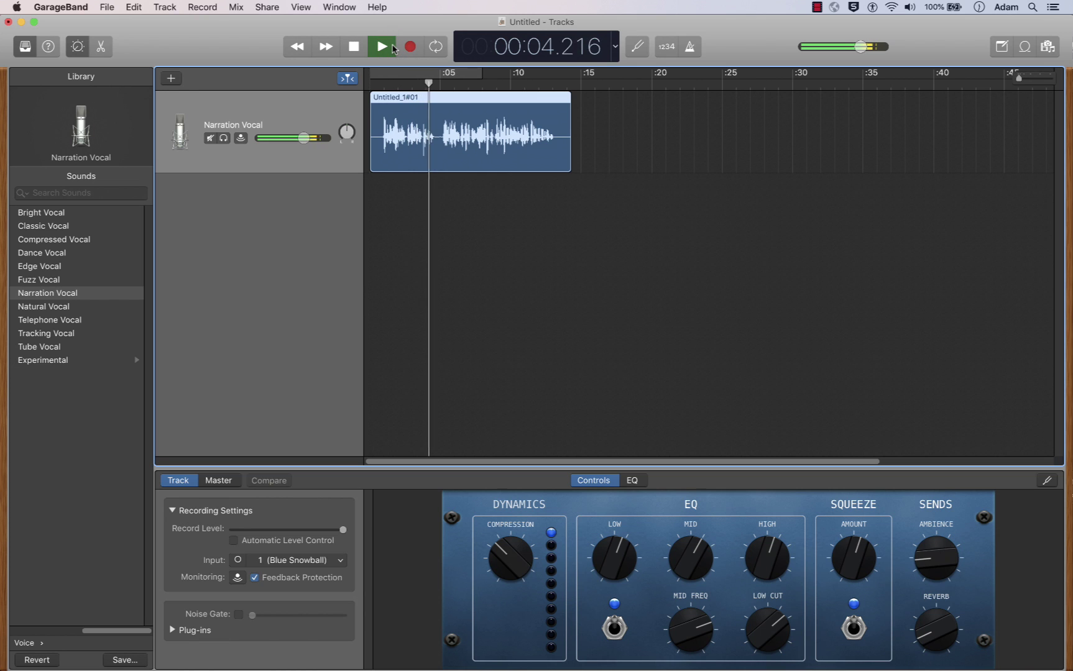
pyautogui.click(355, 47)
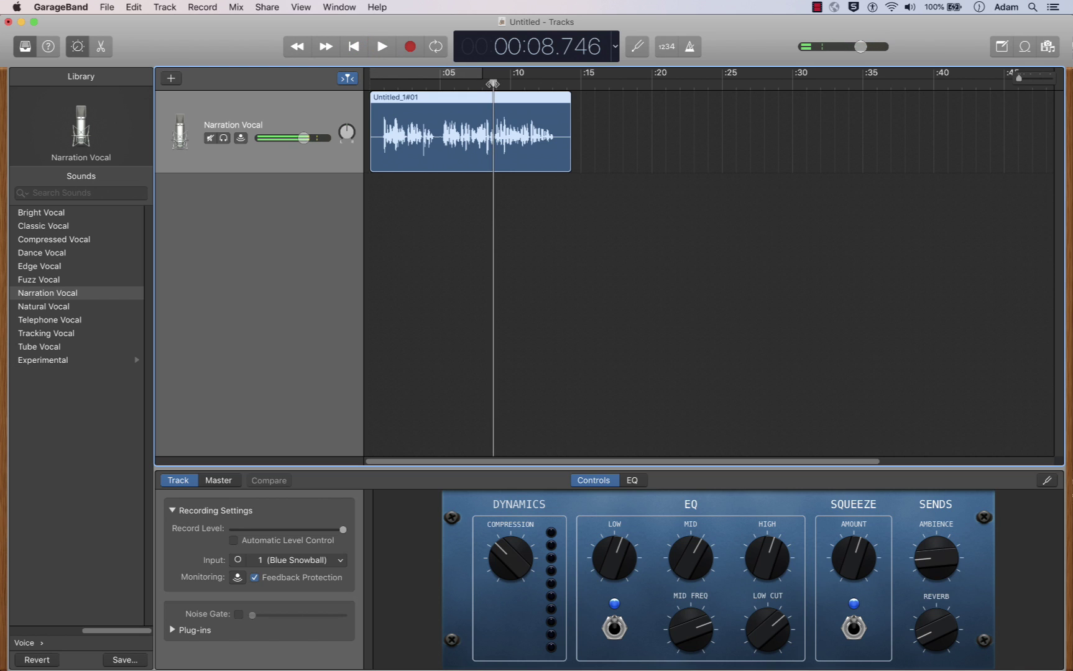
# Place the playhead at 13 seconds, then copy the second paragraph under INTRO from the Podcast script document.
pyautogui.moveTo(493, 85); pyautogui.dragTo(553, 87)
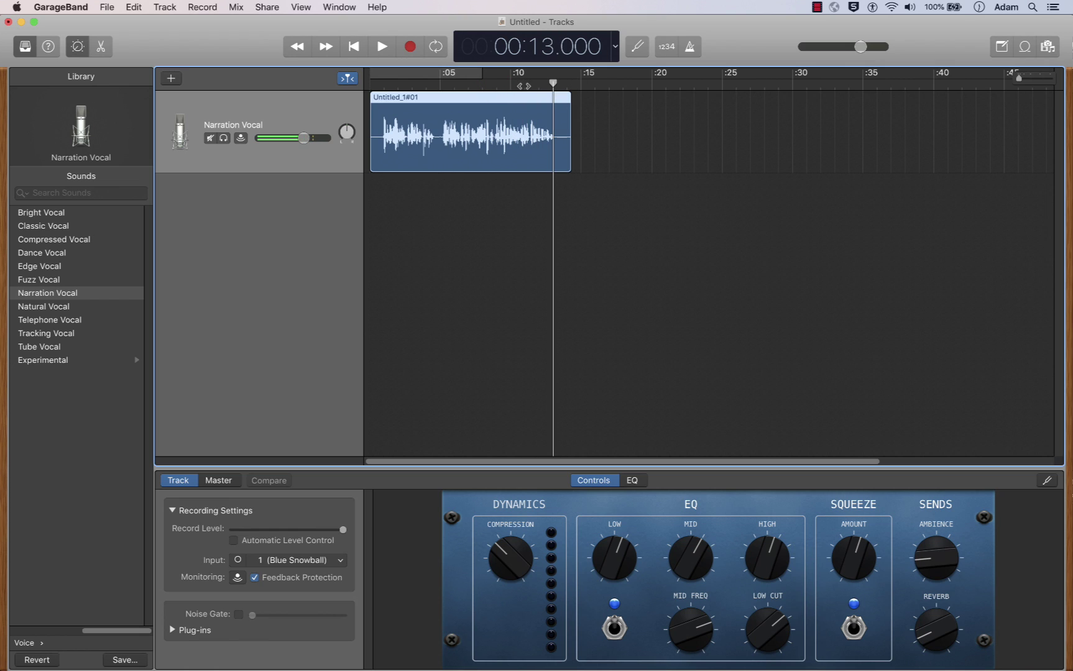
pyautogui.doubleClick(132, 26)
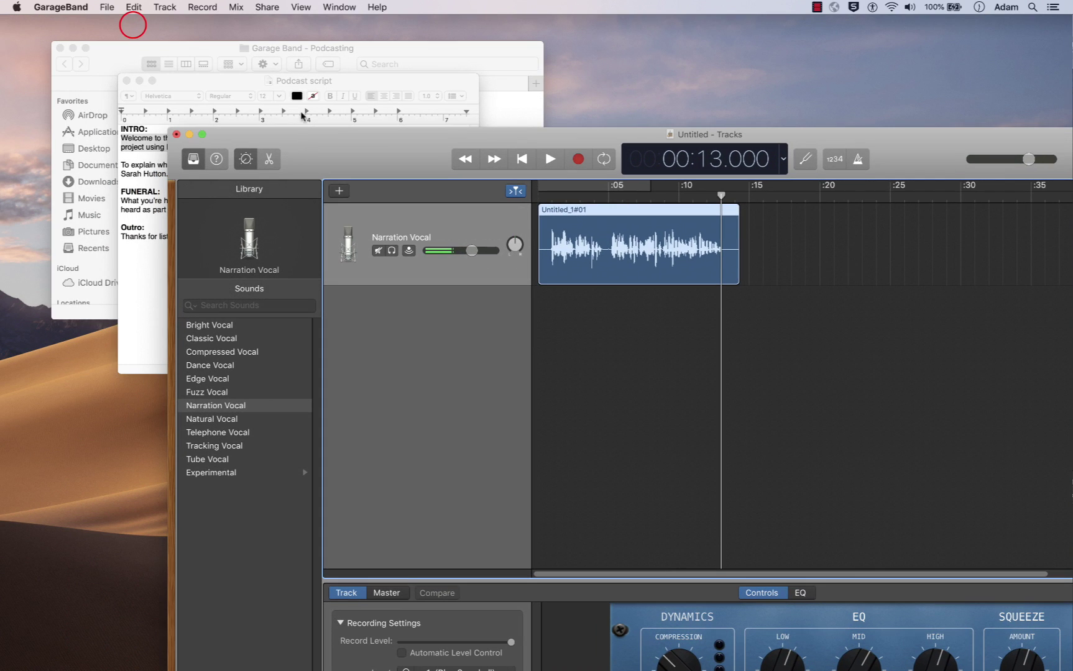
pyautogui.click(217, 85)
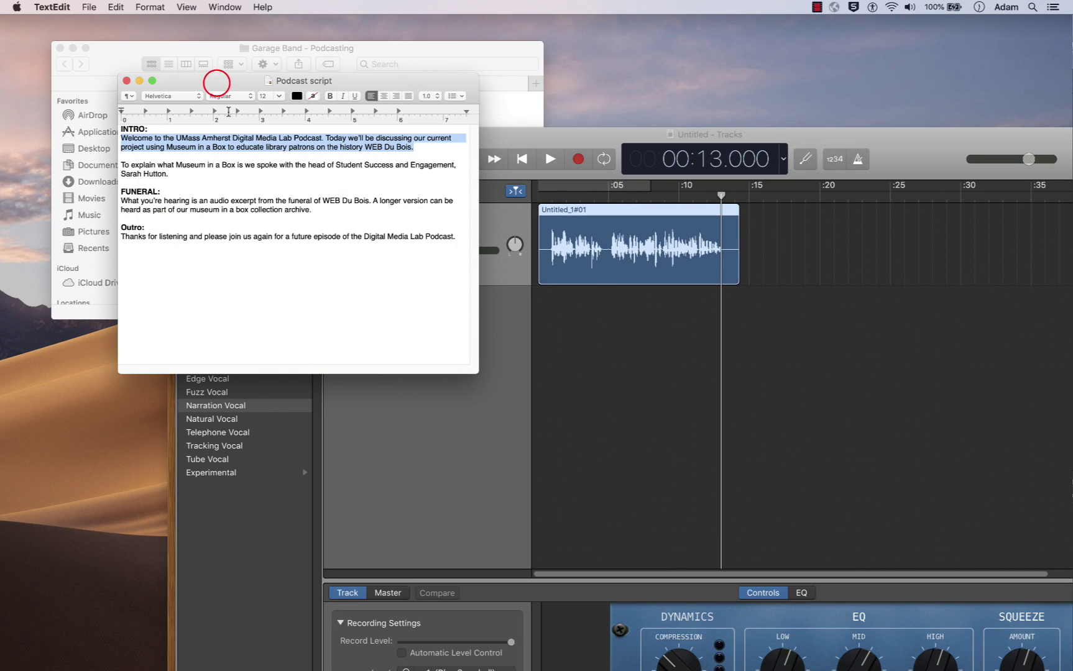
pyautogui.click(235, 177)
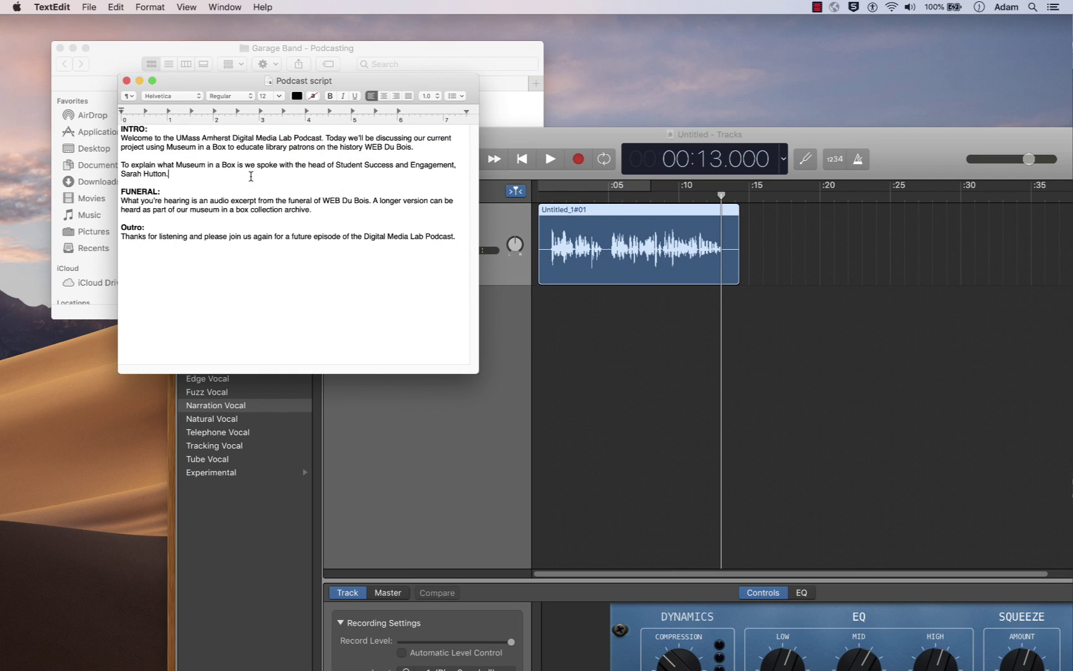
pyautogui.moveTo(408, 85); pyautogui.dragTo(410, 81)
pyautogui.moveTo(177, 172); pyautogui.dragTo(128, 153)
pyautogui.press('super+c')
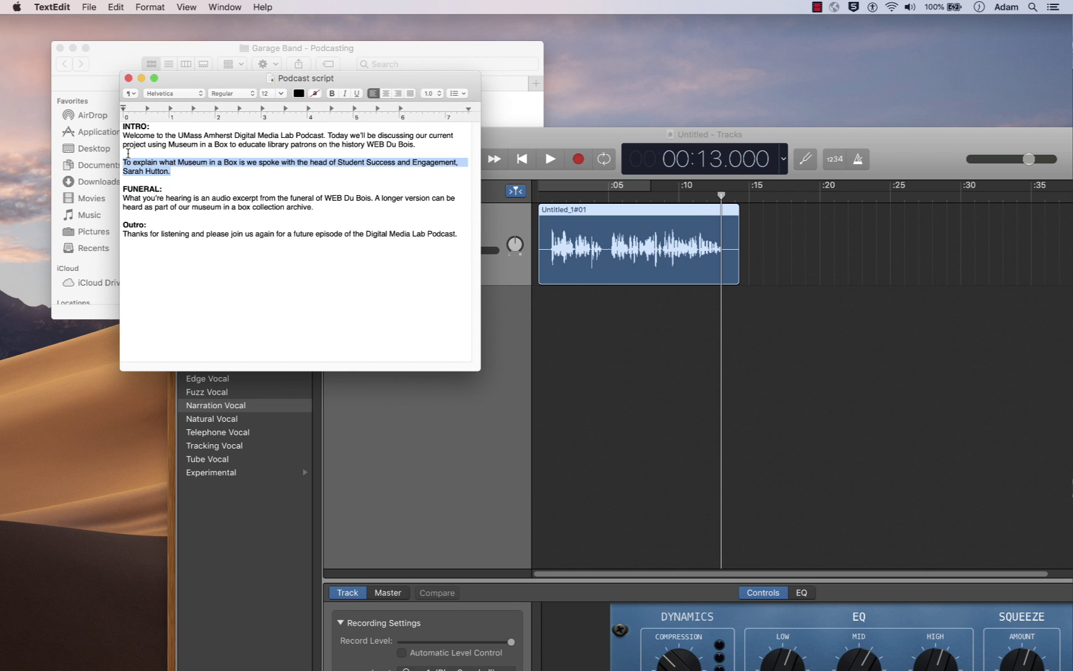
# Return to GarageBand with its window enlarged and paste the copied paragraph below the intro text in the Note Pad.
pyautogui.doubleClick(856, 139)
pyautogui.click(1001, 46)
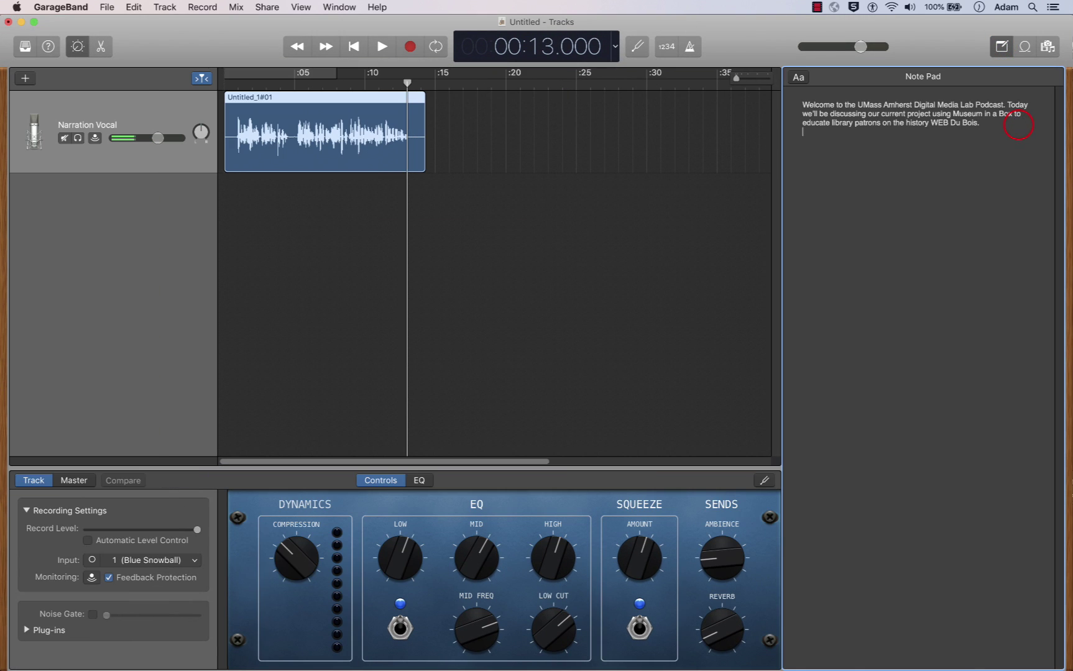
pyautogui.press('super+v')
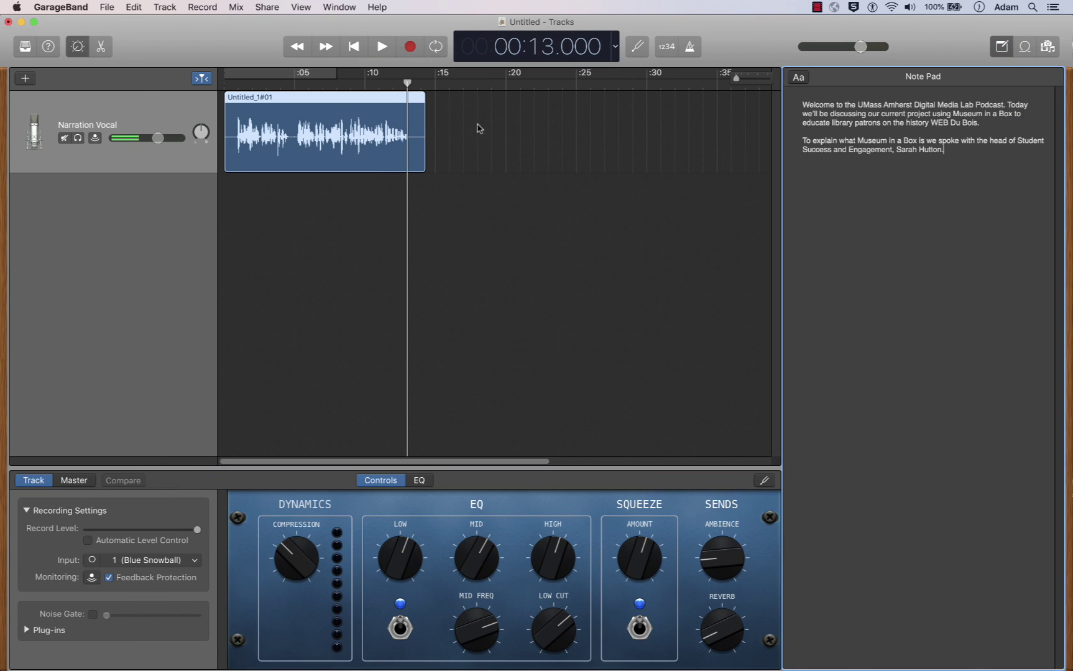
# Move the playhead to 15 seconds, clear of the intro region, and trim the silence off the region's end to about 13.5 seconds.
pyautogui.moveTo(406, 82); pyautogui.dragTo(434, 84)
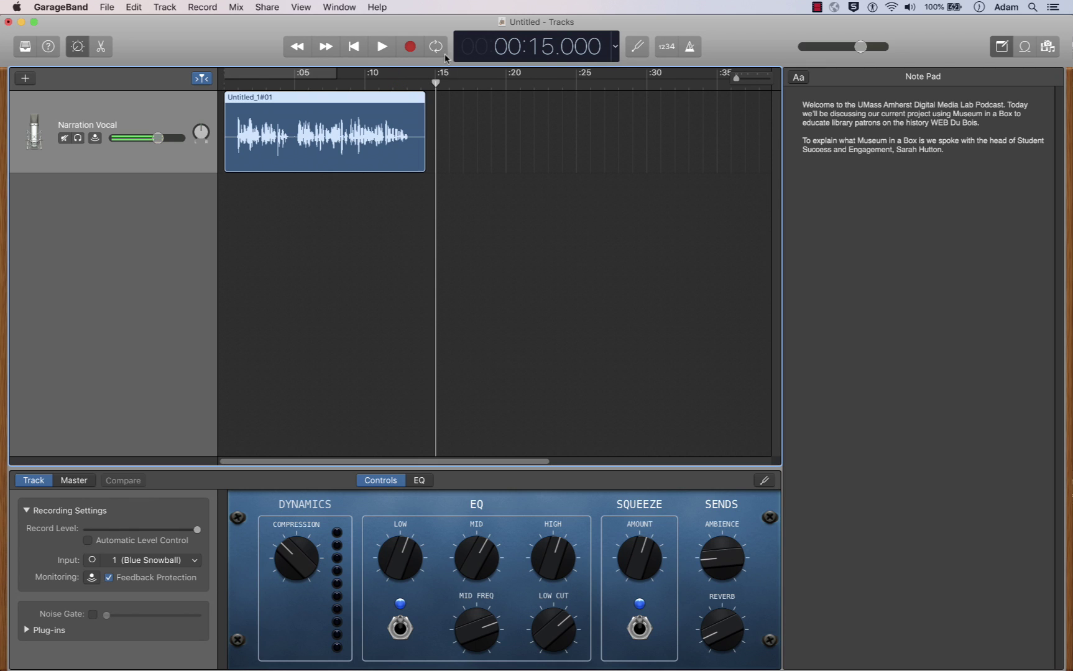
pyautogui.click(1000, 46)
pyautogui.moveTo(435, 83); pyautogui.dragTo(435, 86)
pyautogui.moveTo(425, 159); pyautogui.dragTo(410, 159)
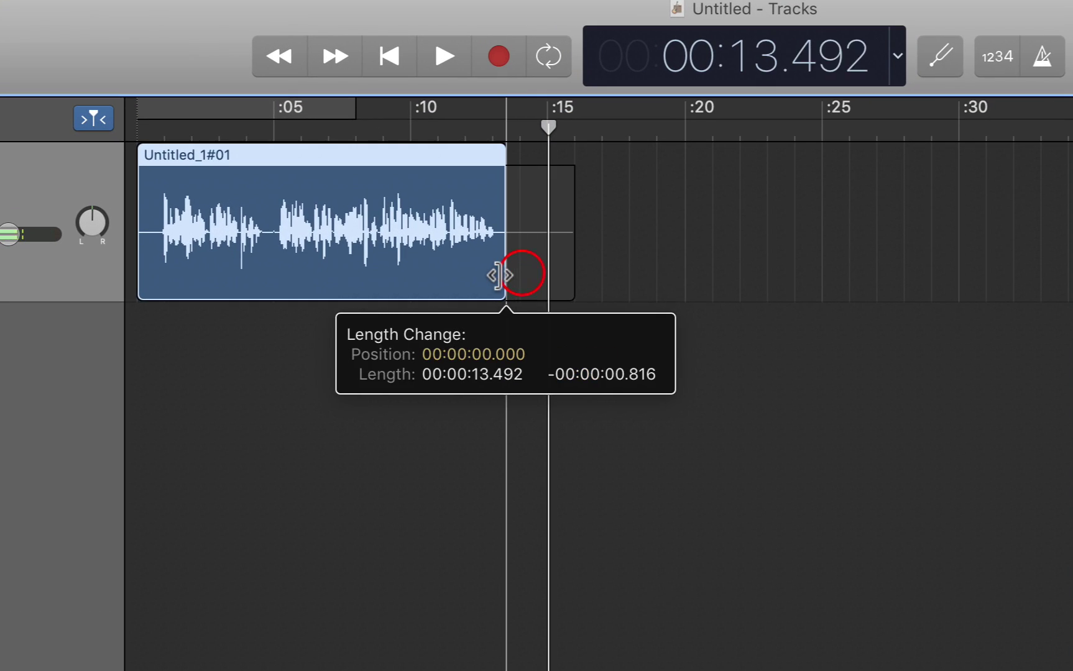
pyautogui.moveTo(499, 275); pyautogui.dragTo(509, 276)
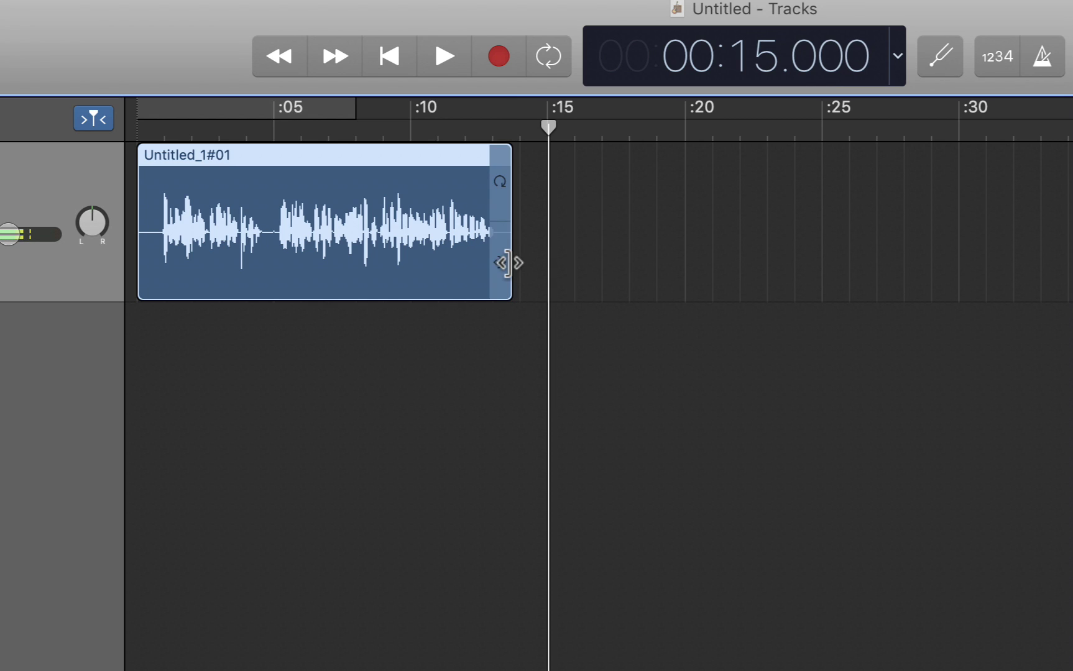
pyautogui.moveTo(508, 261)
pyautogui.moveTo(508, 261)
pyautogui.mouseDown()
pyautogui.moveTo(567, 271)
pyautogui.moveTo(505, 277)
pyautogui.mouseUp()
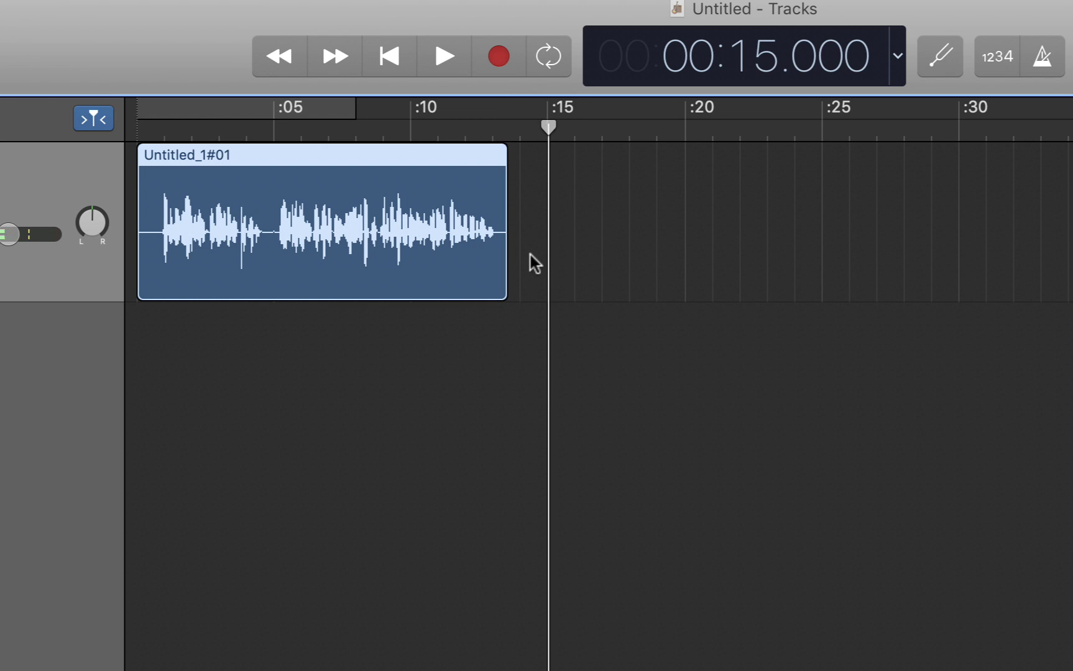
pyautogui.moveTo(502, 278)
pyautogui.mouseDown()
pyautogui.moveTo(536, 283)
pyautogui.moveTo(498, 283)
pyautogui.mouseUp()
# Trim part of the silence before the speech in the intro region and move the region back to the project start.
pyautogui.moveTo(441, 163)
pyautogui.mouseDown()
pyautogui.moveTo(453, 165)
pyautogui.moveTo(440, 165)
pyautogui.mouseUp()
pyautogui.moveTo(147, 274); pyautogui.dragTo(160, 273)
pyautogui.moveTo(328, 158); pyautogui.dragTo(308, 163)
# Record the second script paragraph on the Narration Vocal track from 13.5 seconds for about 7.6 seconds, with the Note Pad text shown.
pyautogui.moveTo(548, 128); pyautogui.dragTo(507, 135)
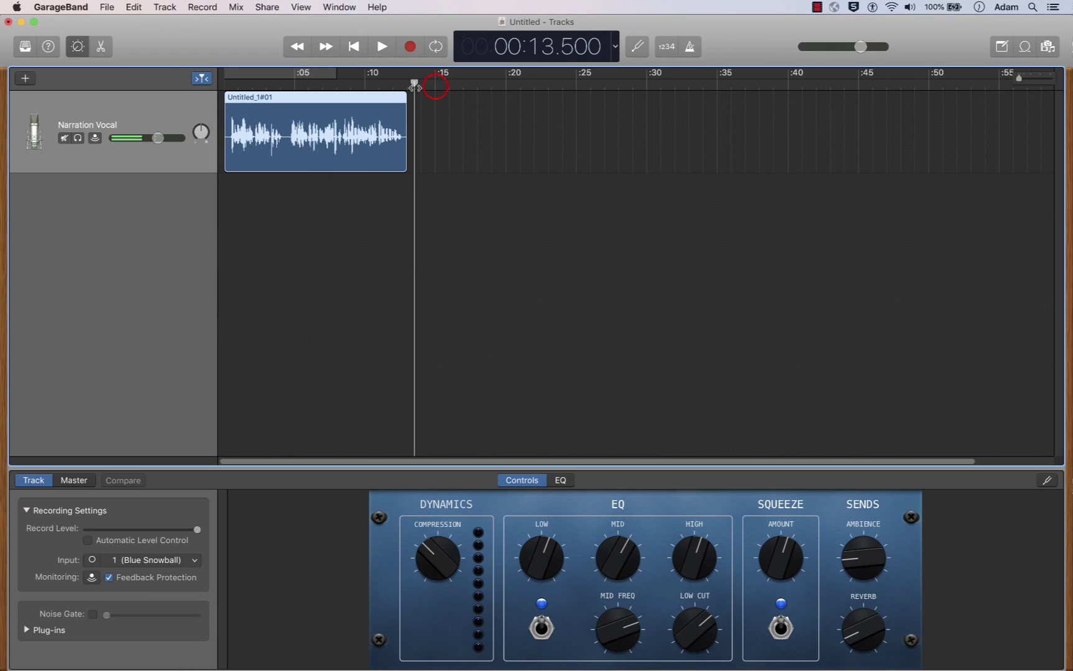
pyautogui.click(1001, 47)
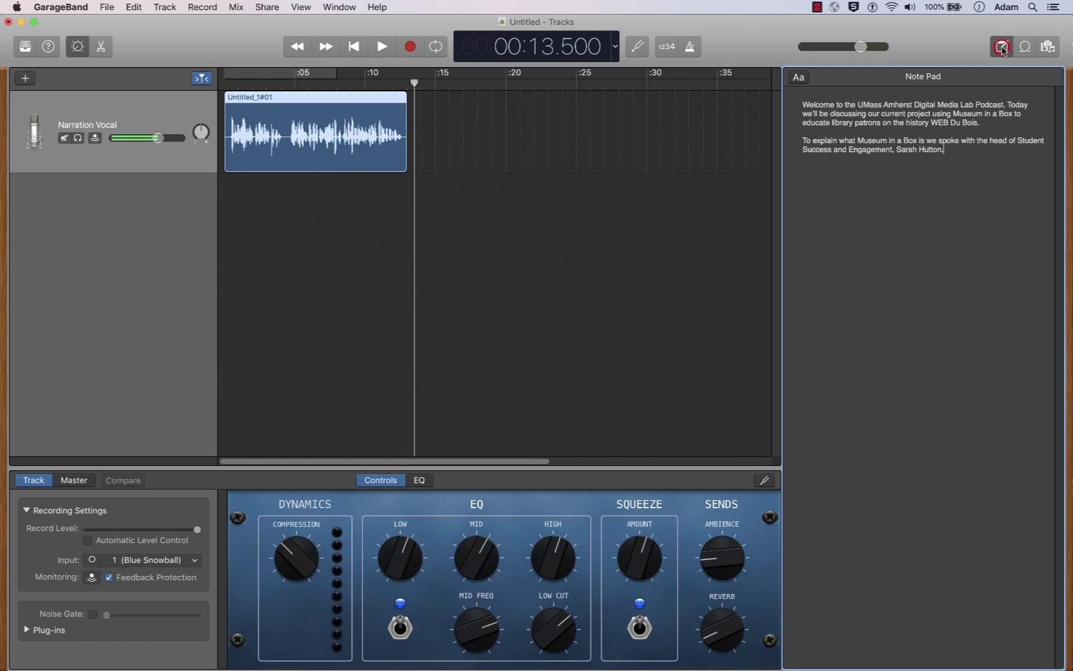
pyautogui.click(410, 47)
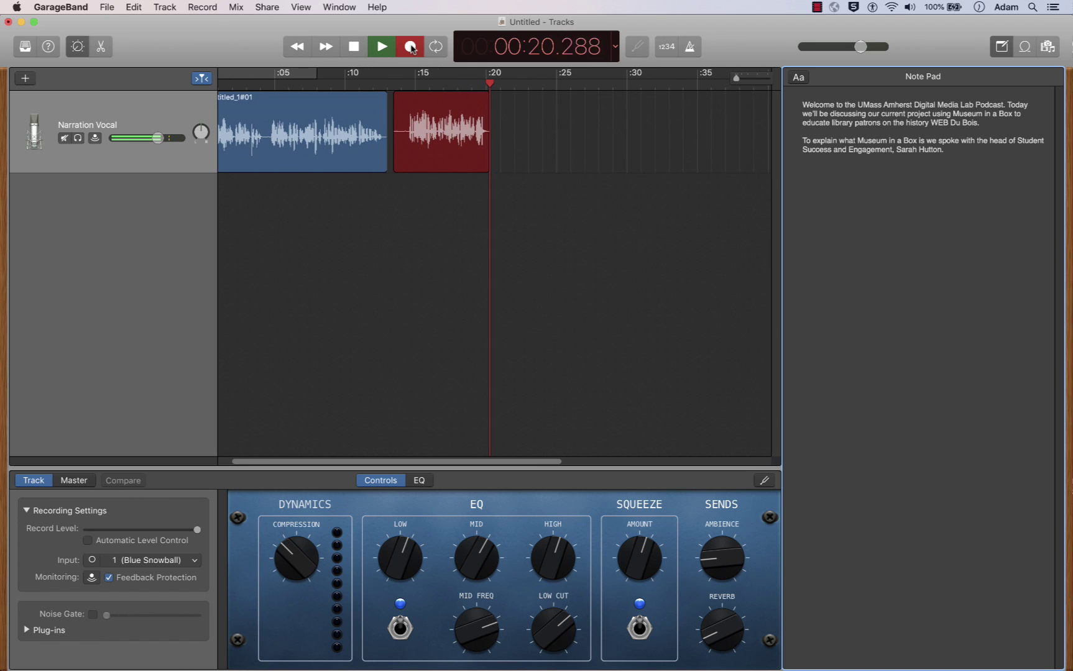
pyautogui.click(360, 48)
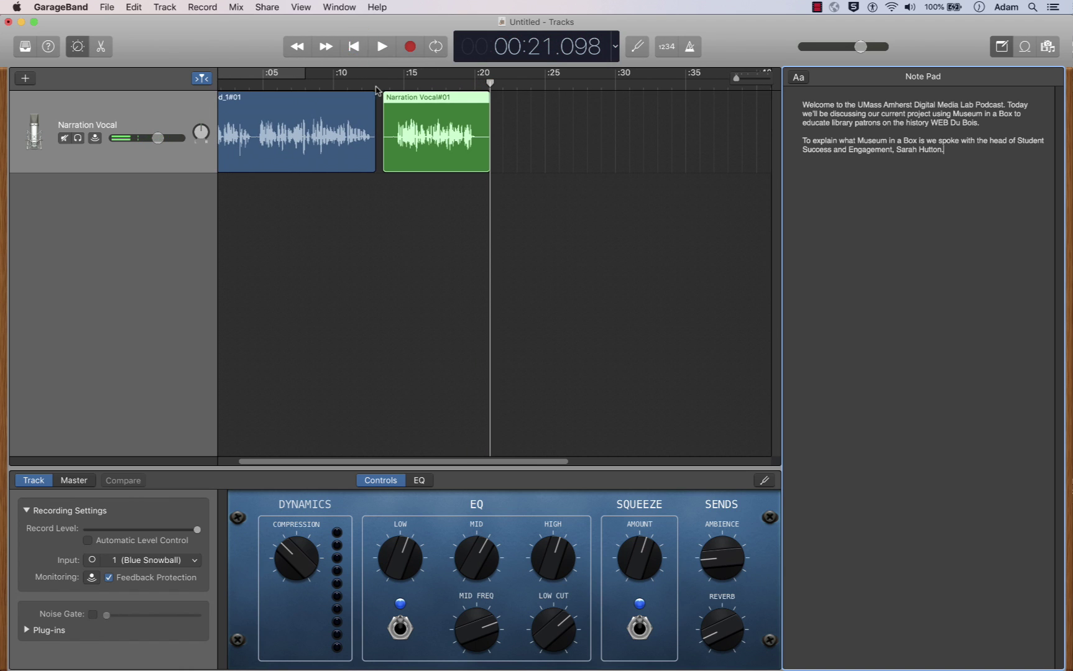
# Play back the second narration recording from about the 15-second mark to its end.
pyautogui.moveTo(489, 84); pyautogui.dragTo(446, 91)
pyautogui.moveTo(416, 460); pyautogui.dragTo(398, 461)
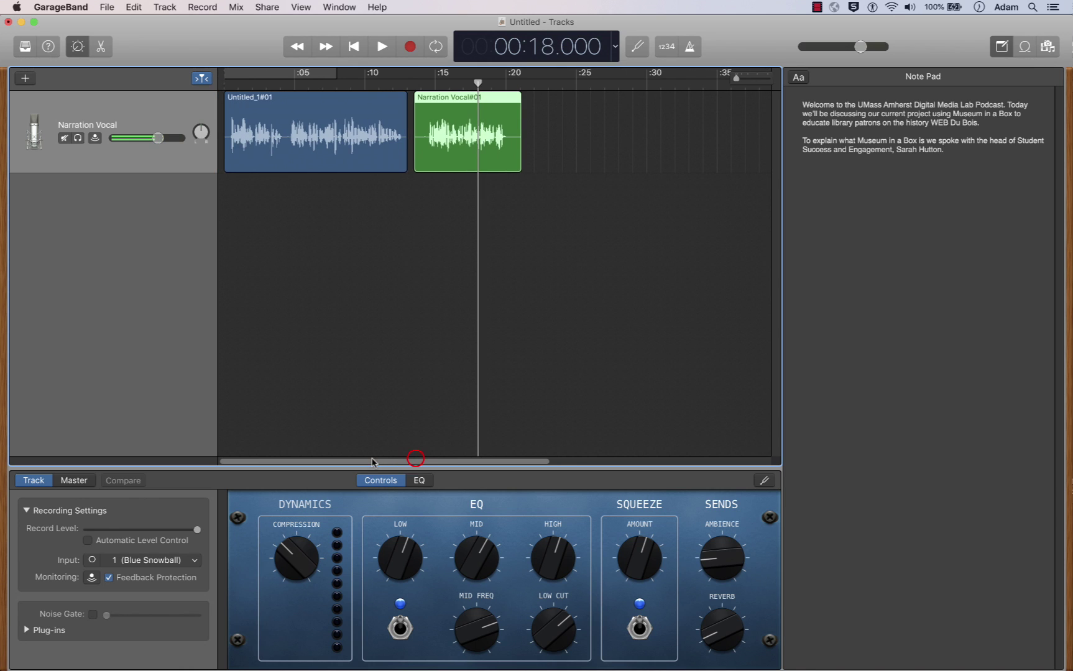
pyautogui.moveTo(478, 84); pyautogui.dragTo(435, 88)
pyautogui.click(382, 48)
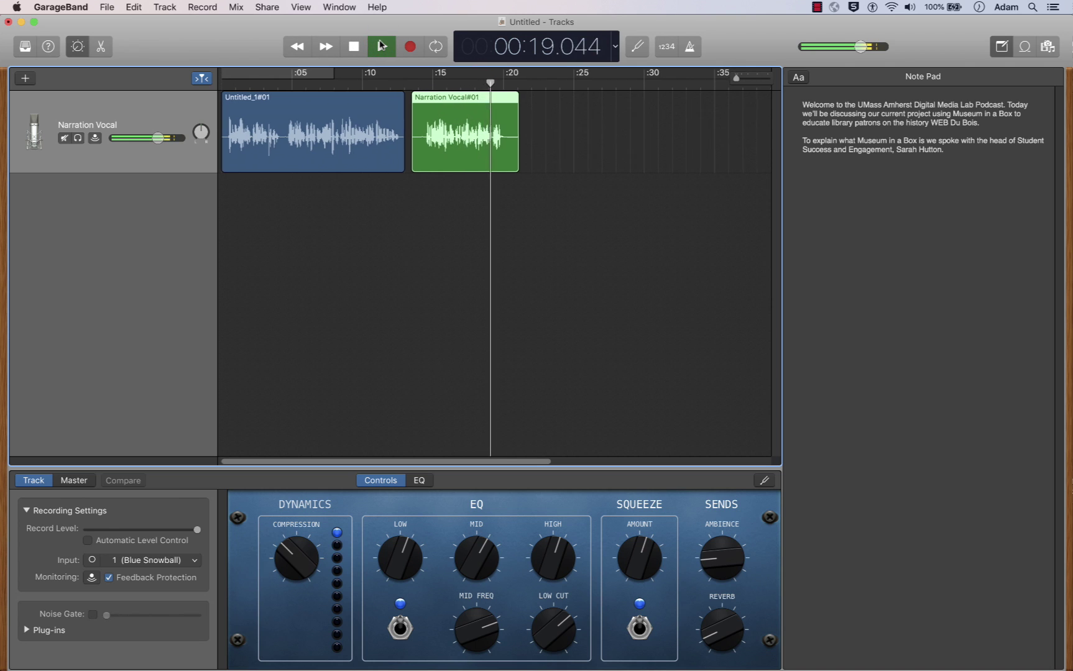
pyautogui.click(355, 47)
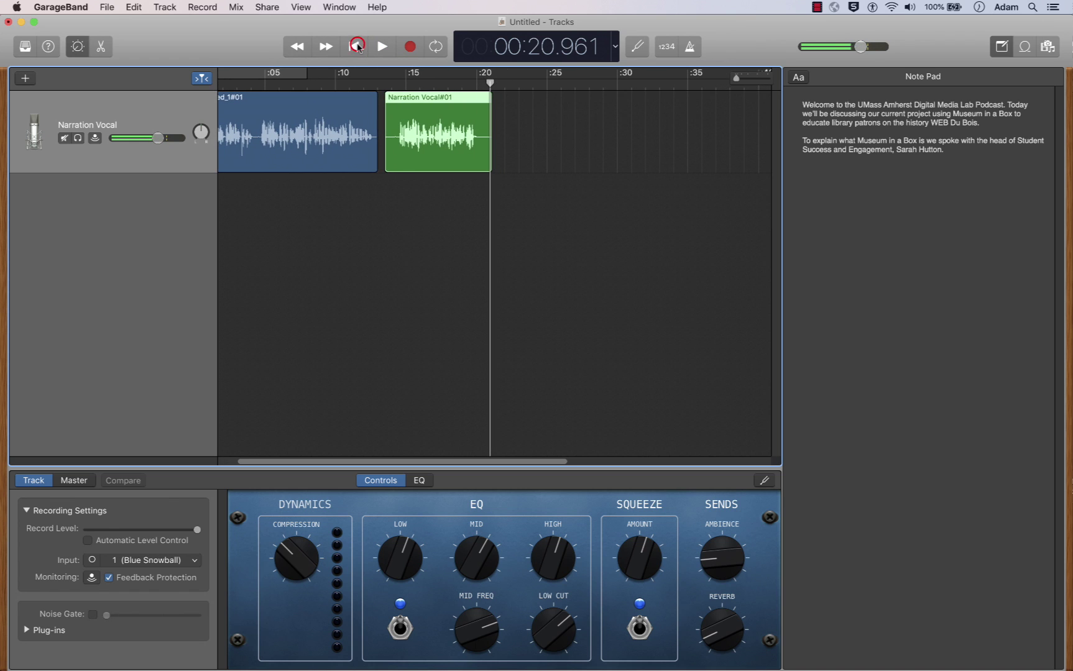
# Trim both ends of the second narration region, move it close behind the intro region, and set the playhead to 20 seconds.
pyautogui.moveTo(488, 150); pyautogui.dragTo(482, 150)
pyautogui.moveTo(389, 148); pyautogui.dragTo(401, 148)
pyautogui.moveTo(439, 96); pyautogui.dragTo(477, 83)
# Import the Zoom 2 .m4a interview recording from the Garage Band - Podcasting folder onto a new track, aligned near the 20-second mark.
pyautogui.moveTo(312, 73); pyautogui.dragTo(348, 97)
pyautogui.moveTo(358, 47); pyautogui.dragTo(347, 44)
pyautogui.moveTo(382, 124); pyautogui.dragTo(582, 120)
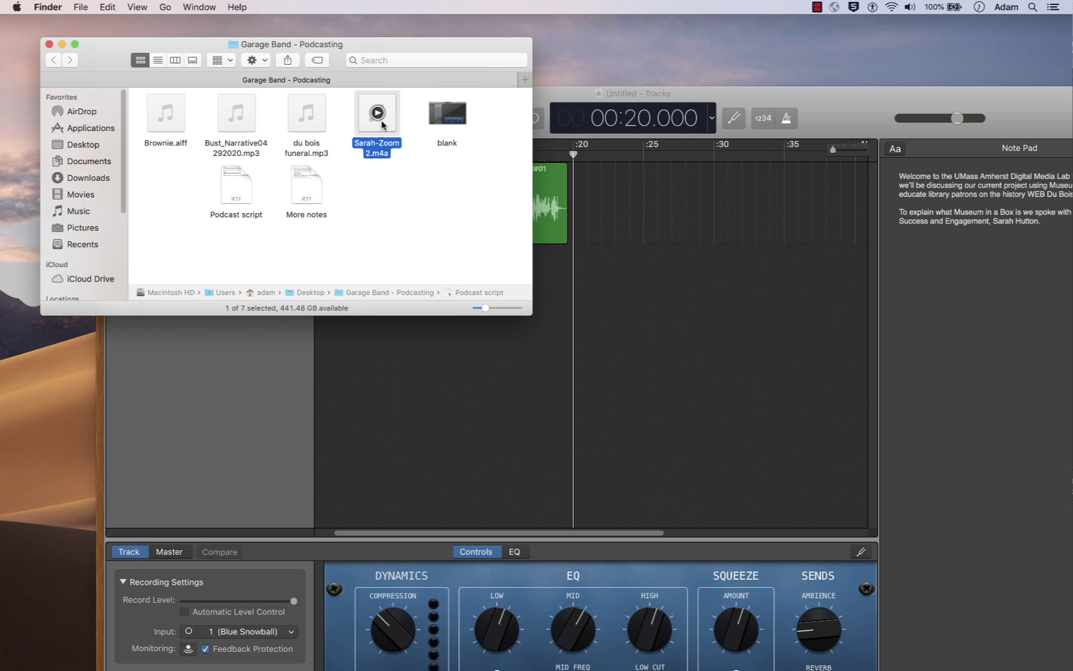
pyautogui.moveTo(454, 44); pyautogui.dragTo(447, 41)
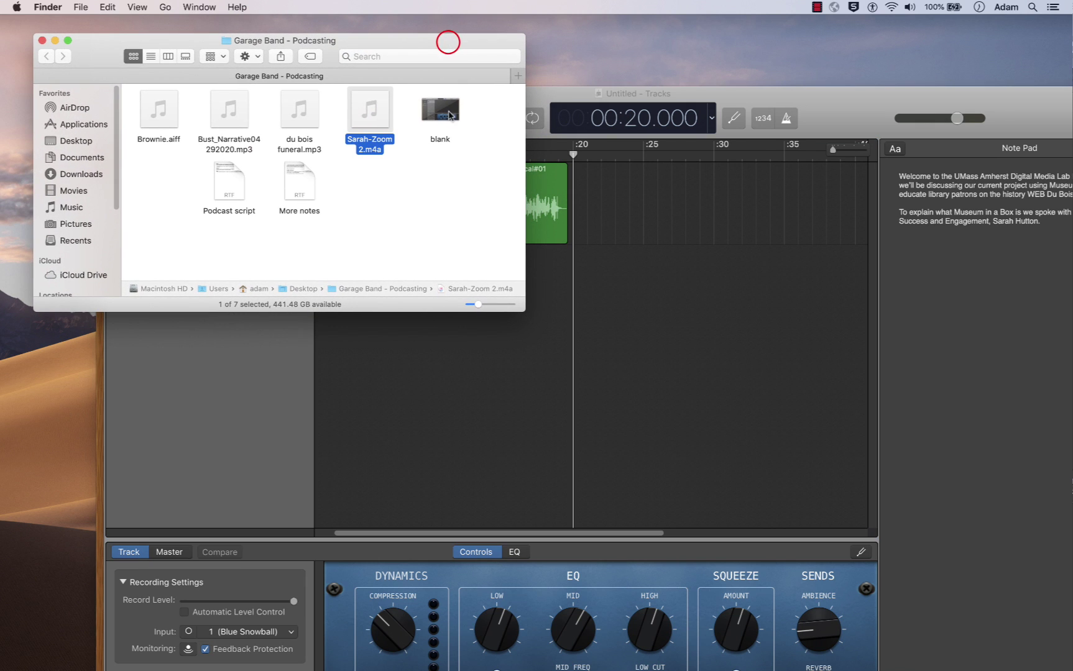
pyautogui.moveTo(378, 120); pyautogui.dragTo(553, 293)
pyautogui.moveTo(598, 93)
pyautogui.mouseDown()
pyautogui.moveTo(546, 22)
pyautogui.moveTo(505, 5)
pyautogui.mouseUp()
pyautogui.moveTo(572, 186); pyautogui.dragTo(590, 186)
pyautogui.moveTo(288, 460); pyautogui.dragTo(304, 460)
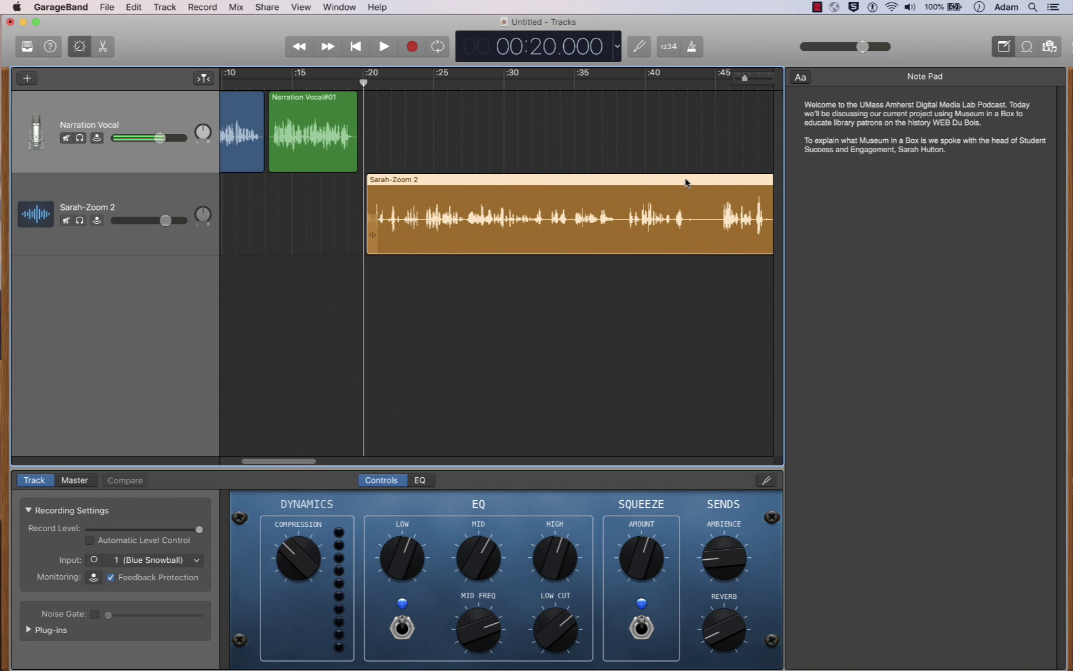
# Hide the Note Pad and zoom the timeline out until the whole interview region fits.
pyautogui.click(1002, 46)
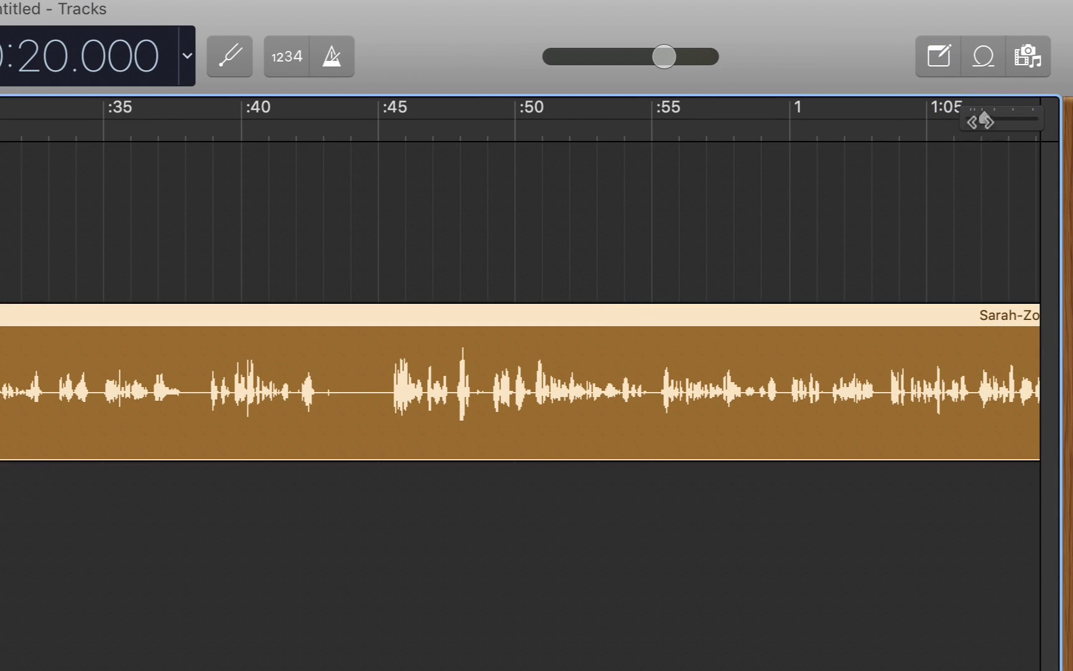
pyautogui.moveTo(984, 119); pyautogui.dragTo(962, 122)
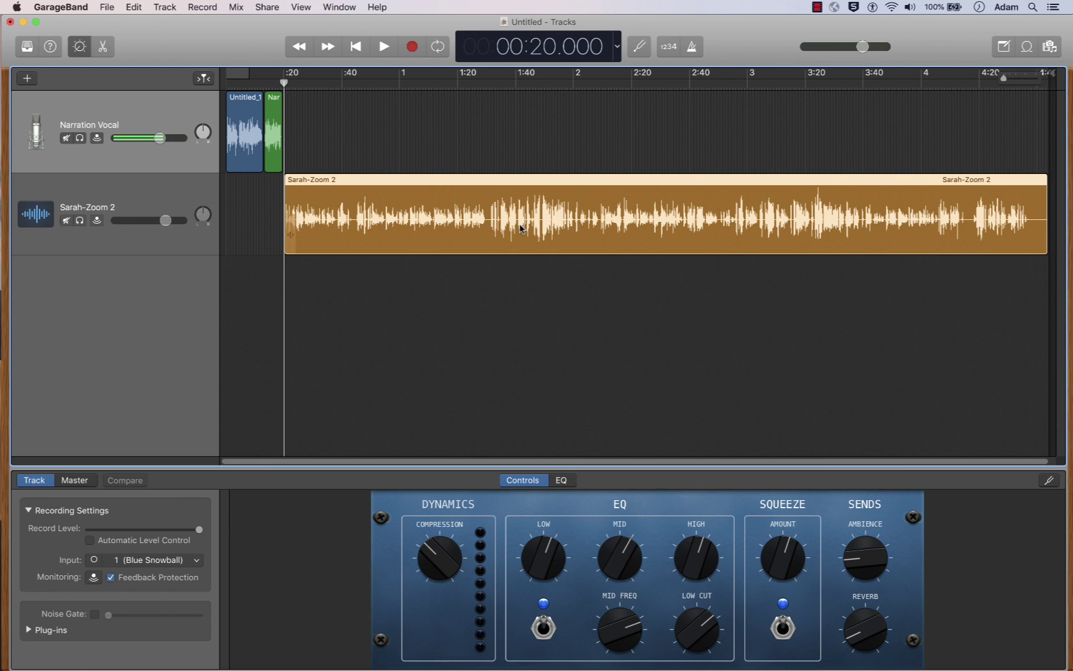
# Play back the imported interview recording from the 20-second mark to about 43 seconds.
pyautogui.moveTo(411, 180); pyautogui.dragTo(419, 180)
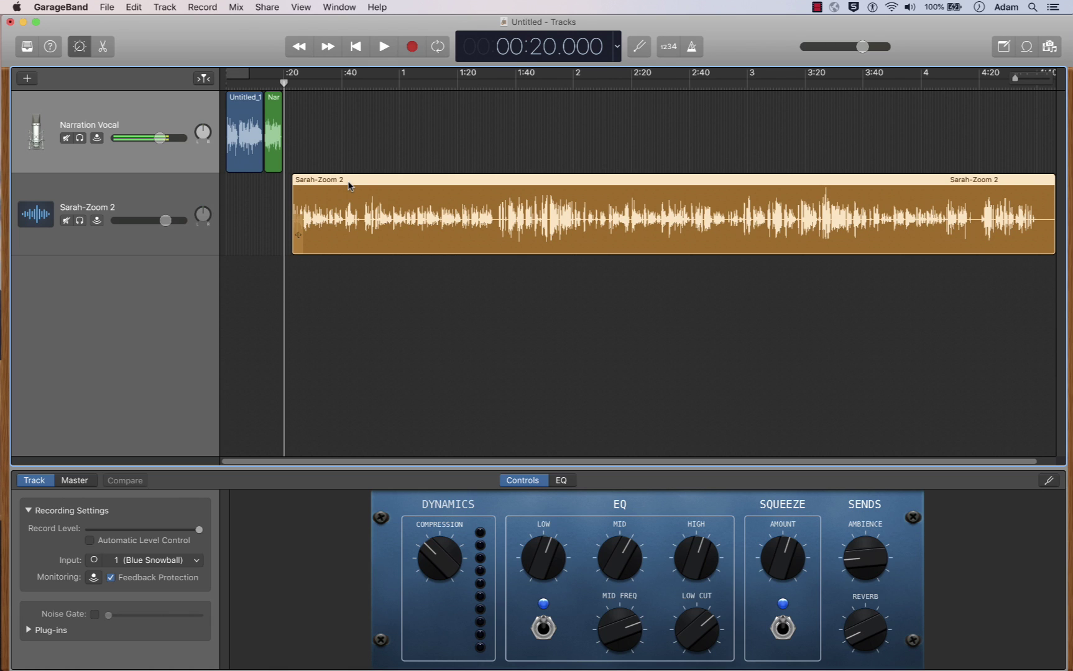
pyautogui.moveTo(353, 182); pyautogui.dragTo(346, 181)
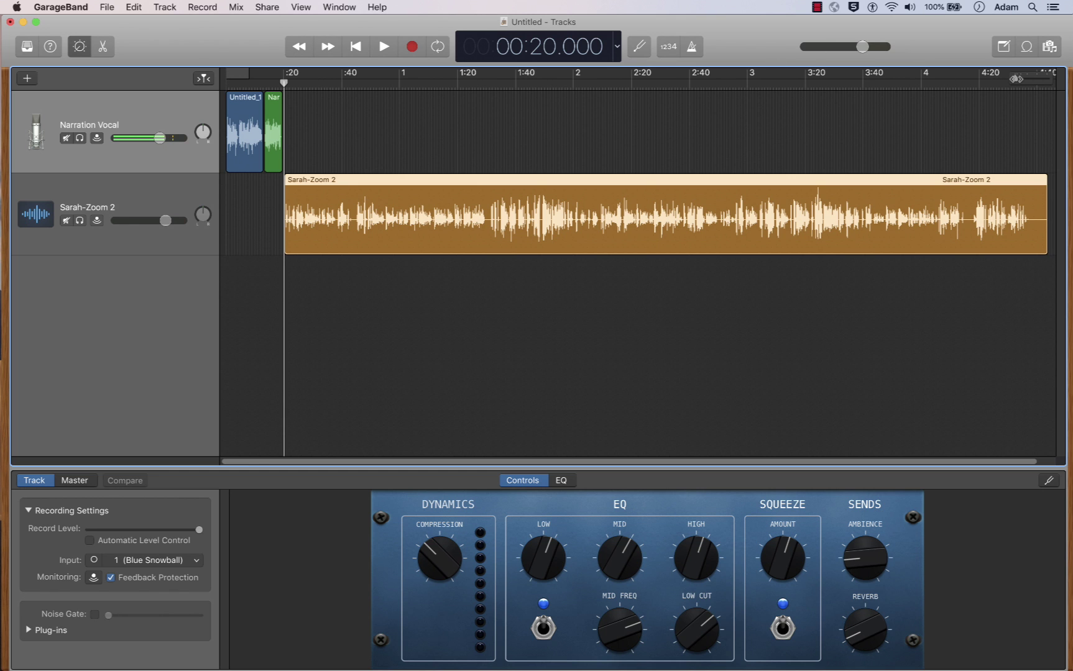
pyautogui.moveTo(1016, 79); pyautogui.dragTo(1024, 79)
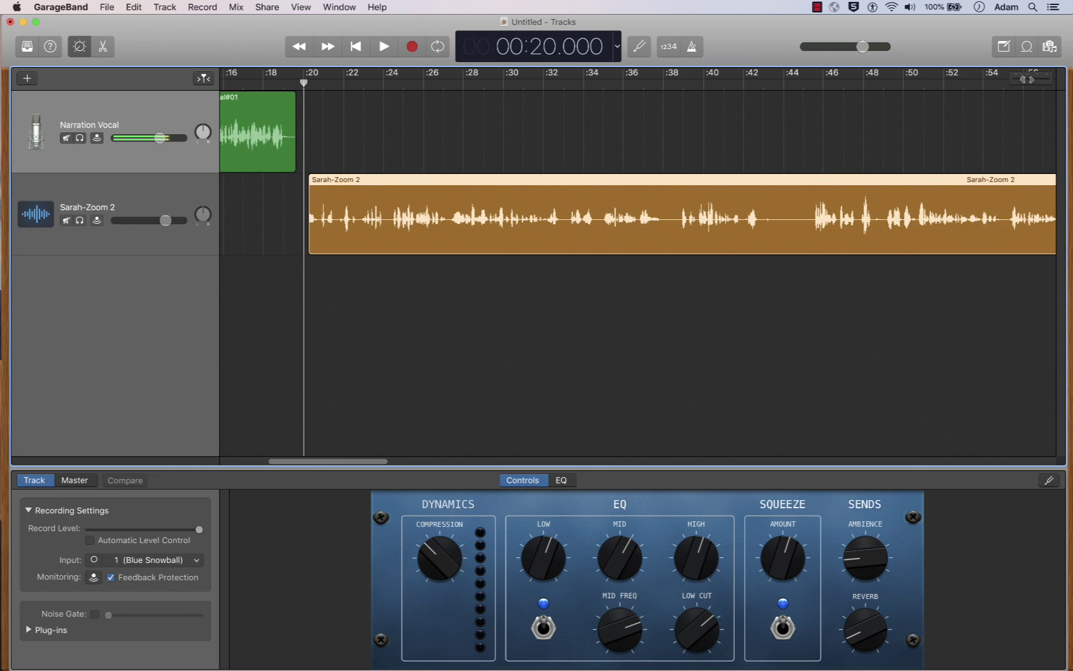
pyautogui.press('space')
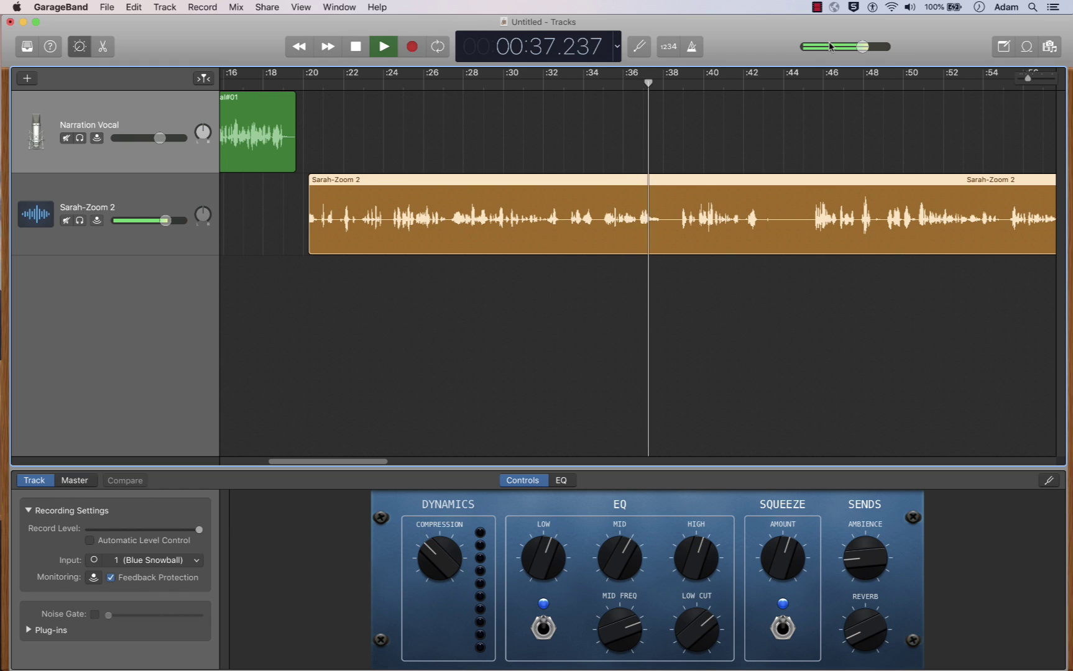
pyautogui.click(353, 54)
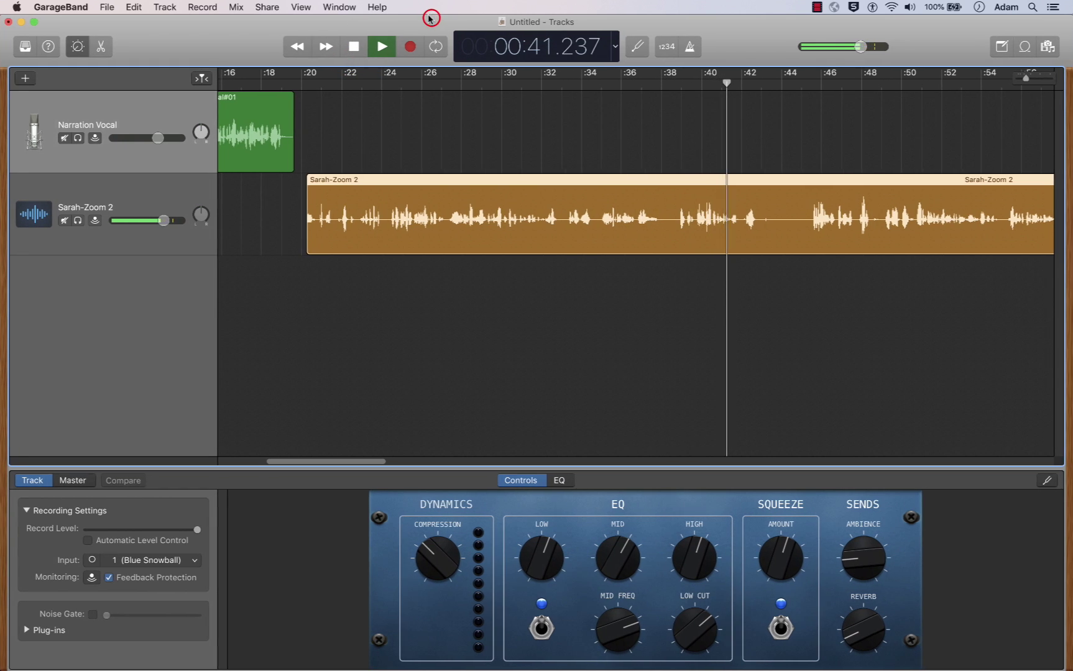
pyautogui.click(354, 42)
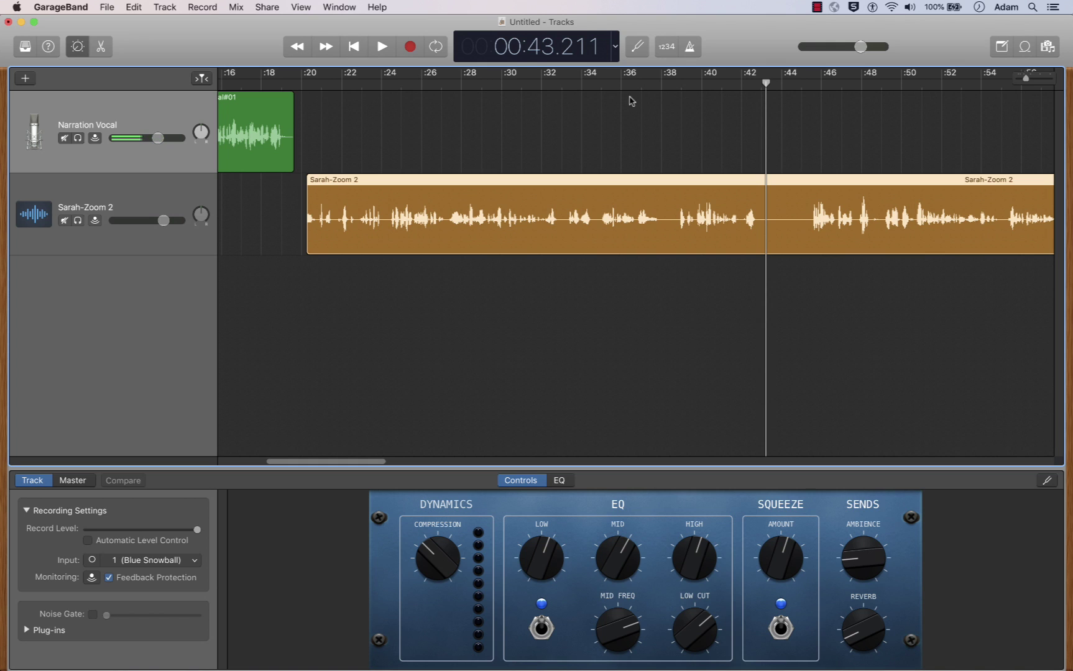
# Replay the opening of the interview from about 19 seconds to about 25 seconds.
pyautogui.moveTo(766, 84); pyautogui.dragTo(286, 84)
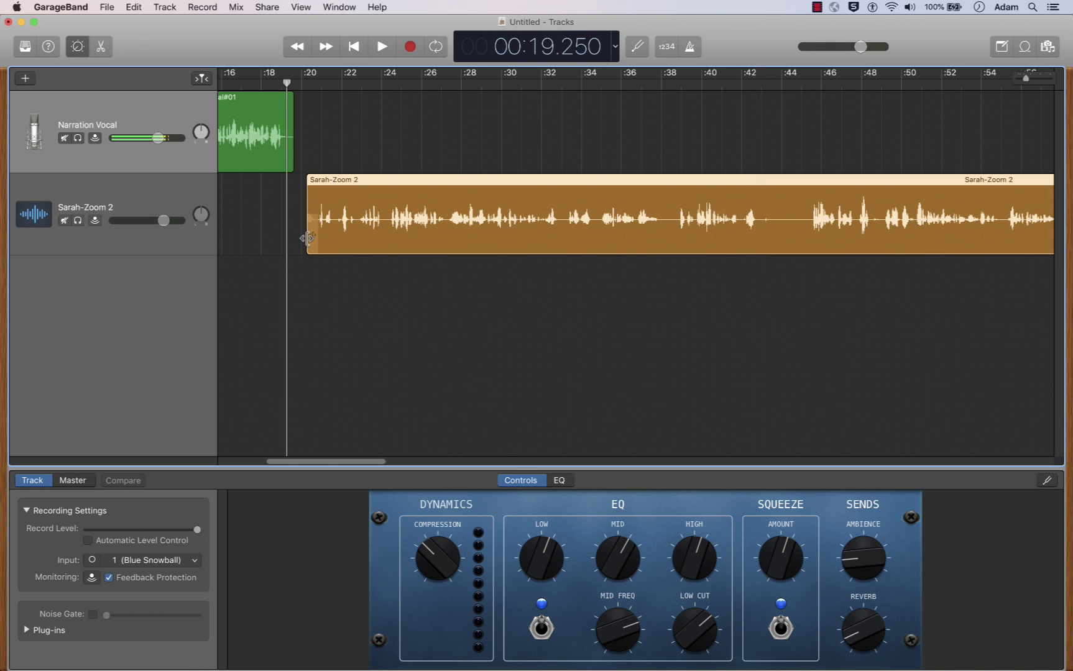
pyautogui.press('space')
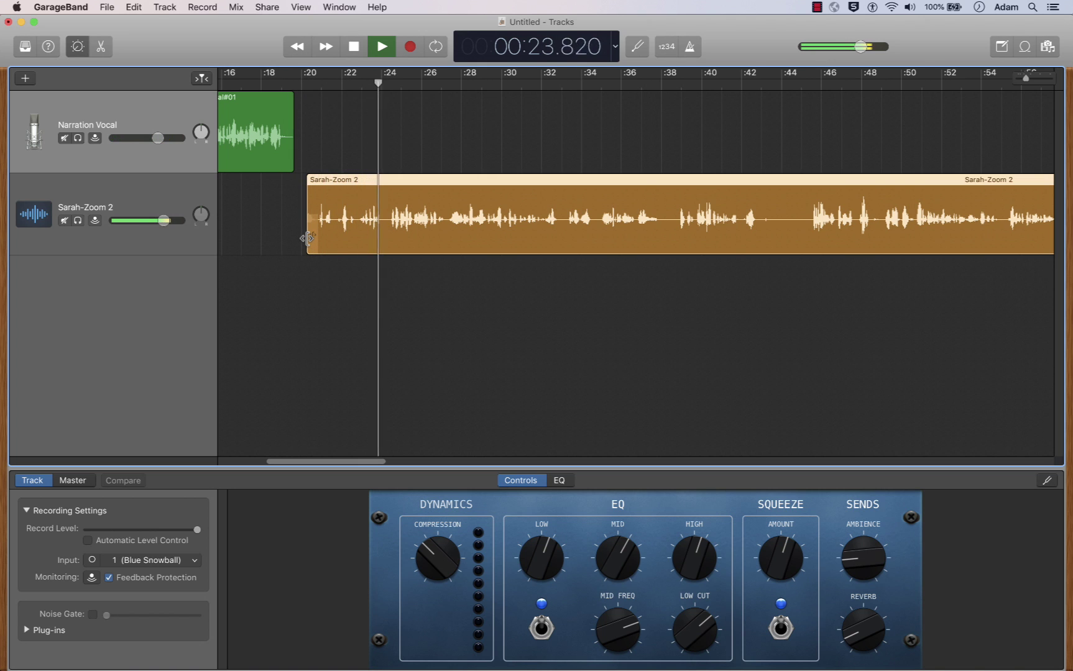
pyautogui.press('space')
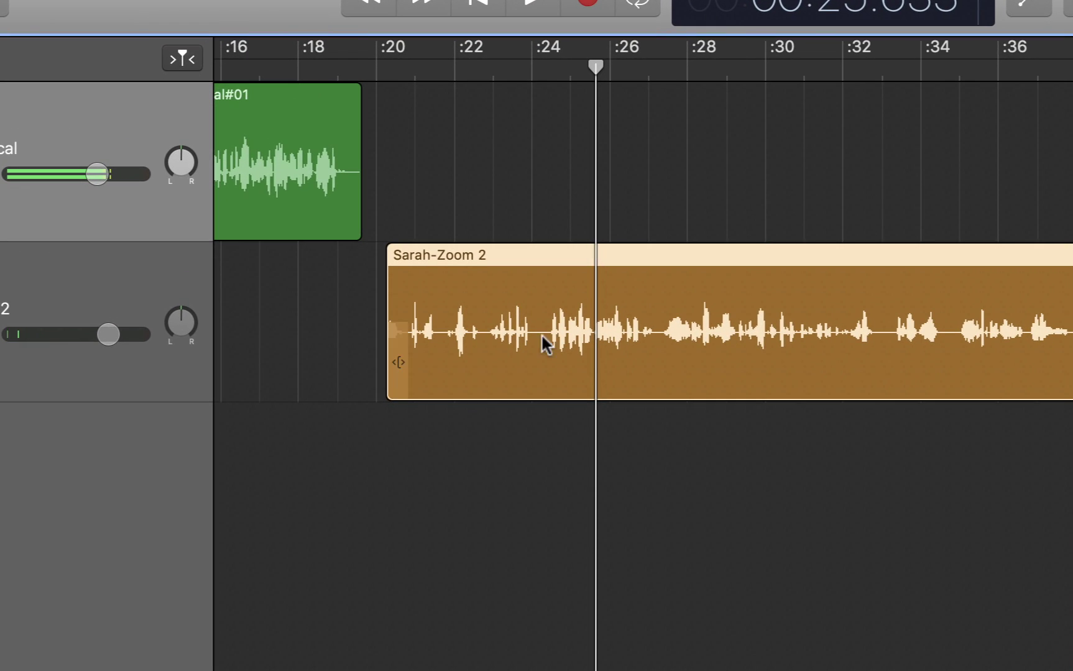
# Split the interview region at 24.25 seconds and delete the piece before the split.
pyautogui.moveTo(393, 383); pyautogui.dragTo(367, 399)
pyautogui.moveTo(596, 65); pyautogui.dragTo(542, 70)
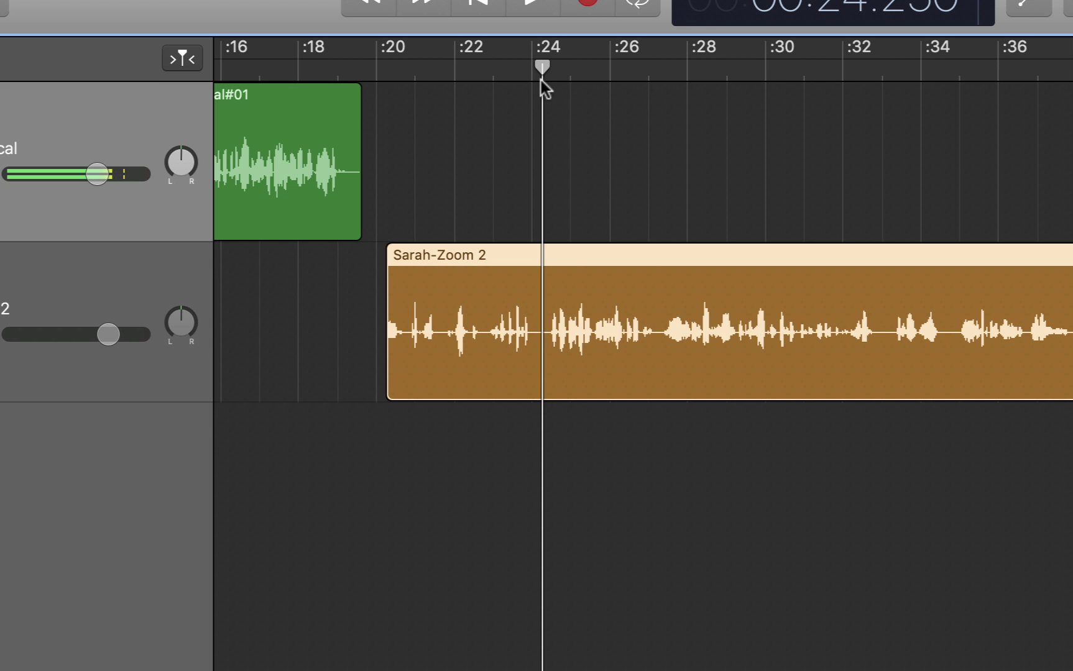
pyautogui.press('super+t')
pyautogui.moveTo(498, 257); pyautogui.dragTo(450, 269)
pyautogui.click(422, 343)
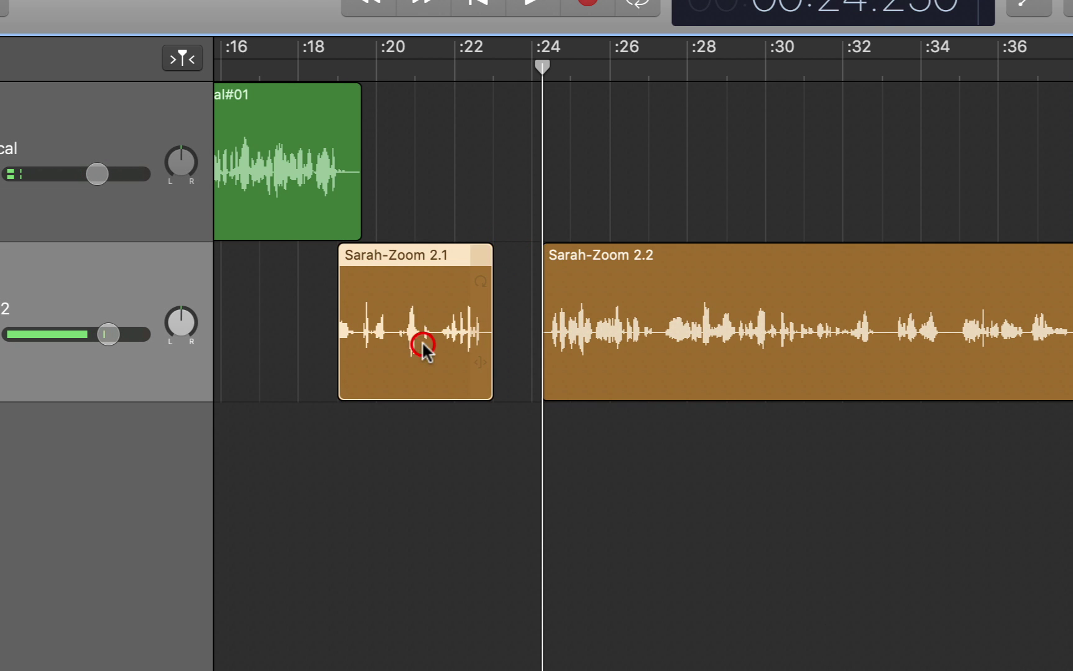
pyautogui.press('BackSpace')
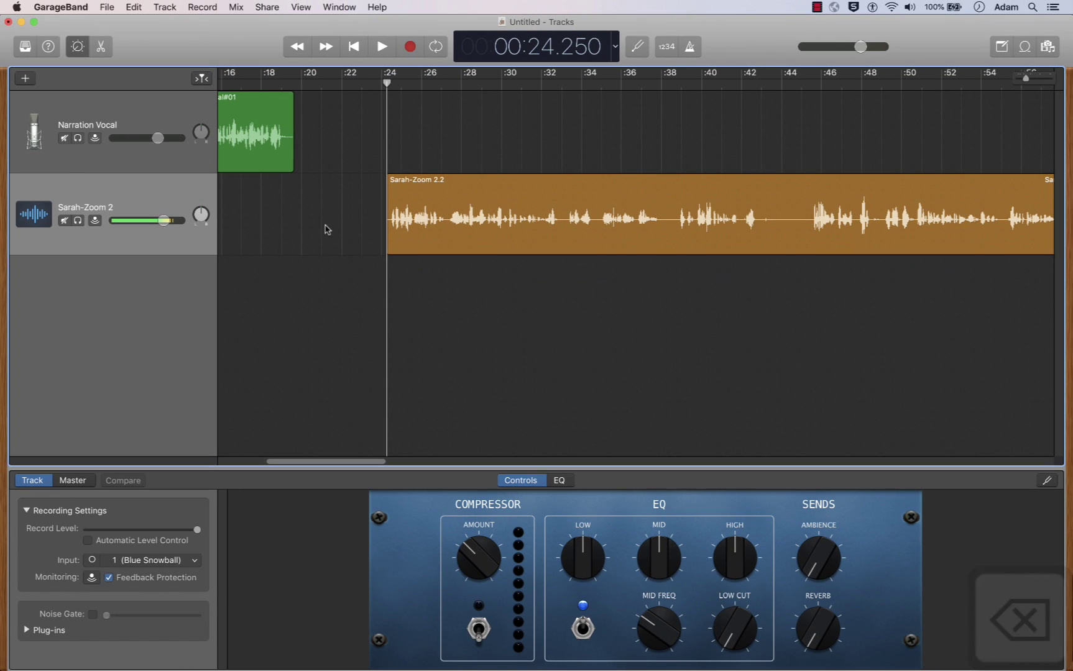
# Undo the deletion, the move and the split of the interview region's opening piece.
pyautogui.press('super+z')
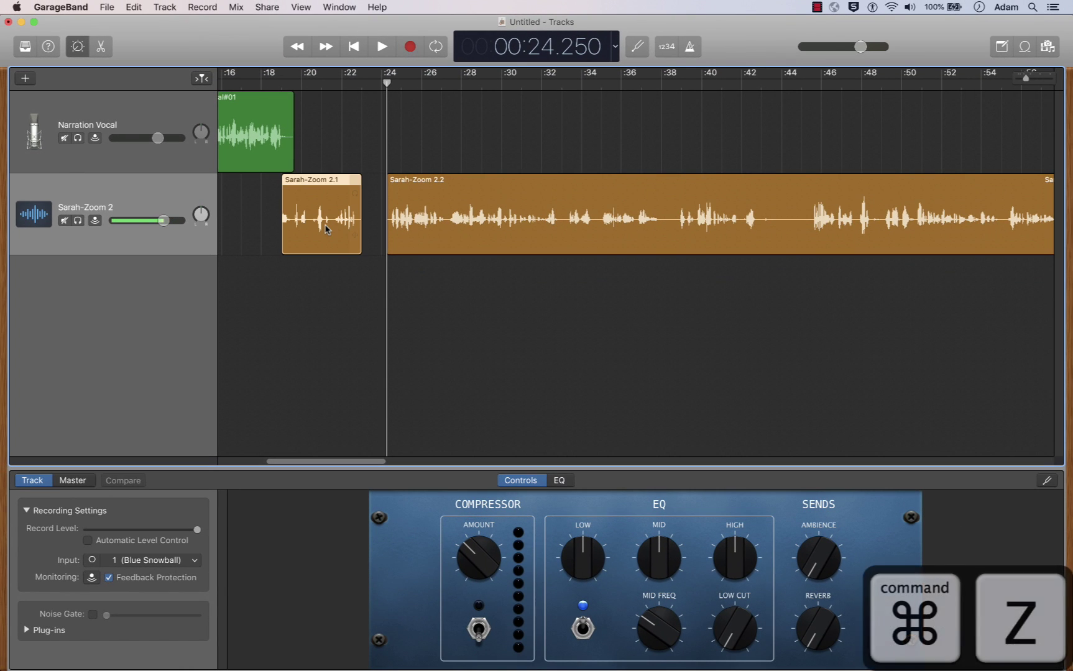
pyautogui.press('super+z')
pyautogui.press('super+z')
pyautogui.press('super+z')
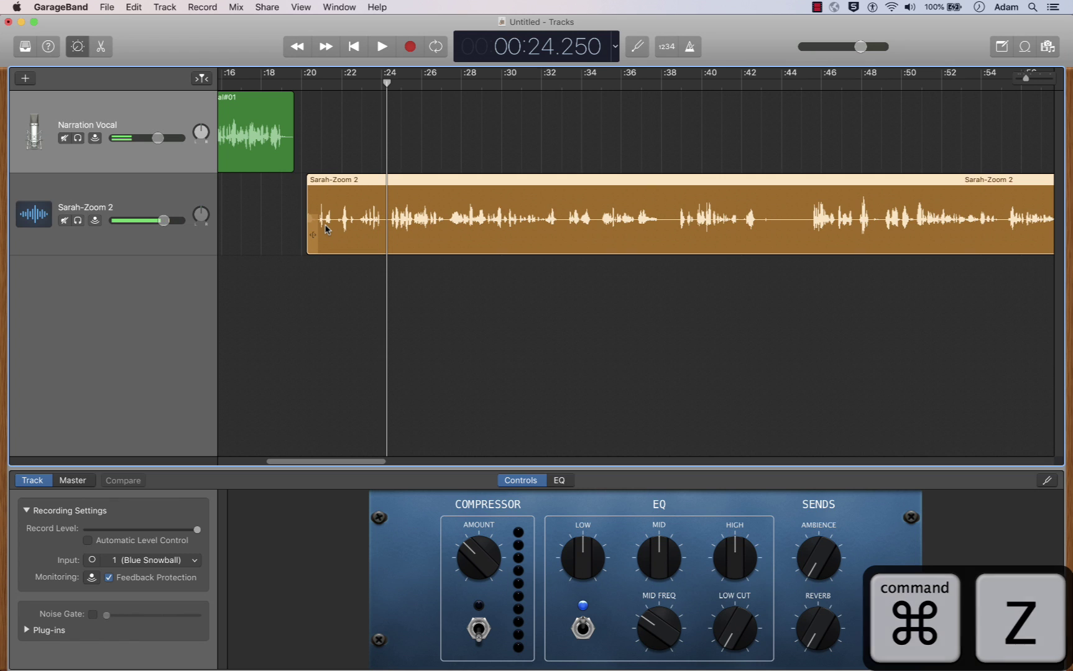
# Trim the start of the interview region to 24.25 seconds and play it from there to about 38 seconds.
pyautogui.moveTo(388, 84)
pyautogui.mouseDown()
pyautogui.moveTo(347, 84)
pyautogui.moveTo(383, 84)
pyautogui.moveTo(385, 95)
pyautogui.mouseUp()
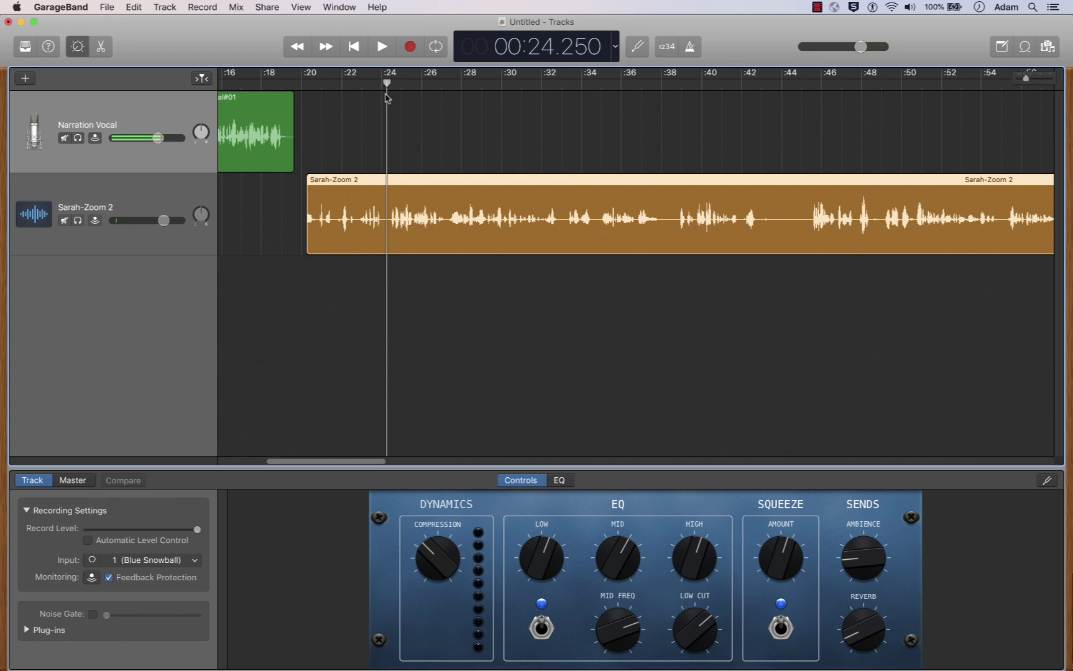
pyautogui.moveTo(307, 243); pyautogui.dragTo(388, 249)
pyautogui.press('space')
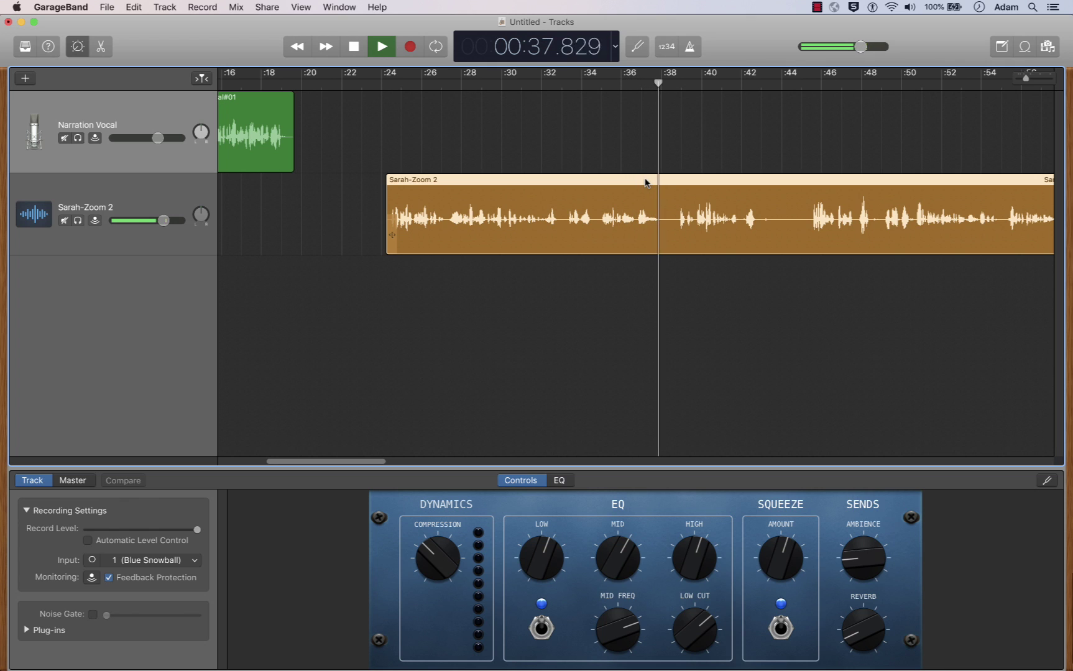
pyautogui.press('space')
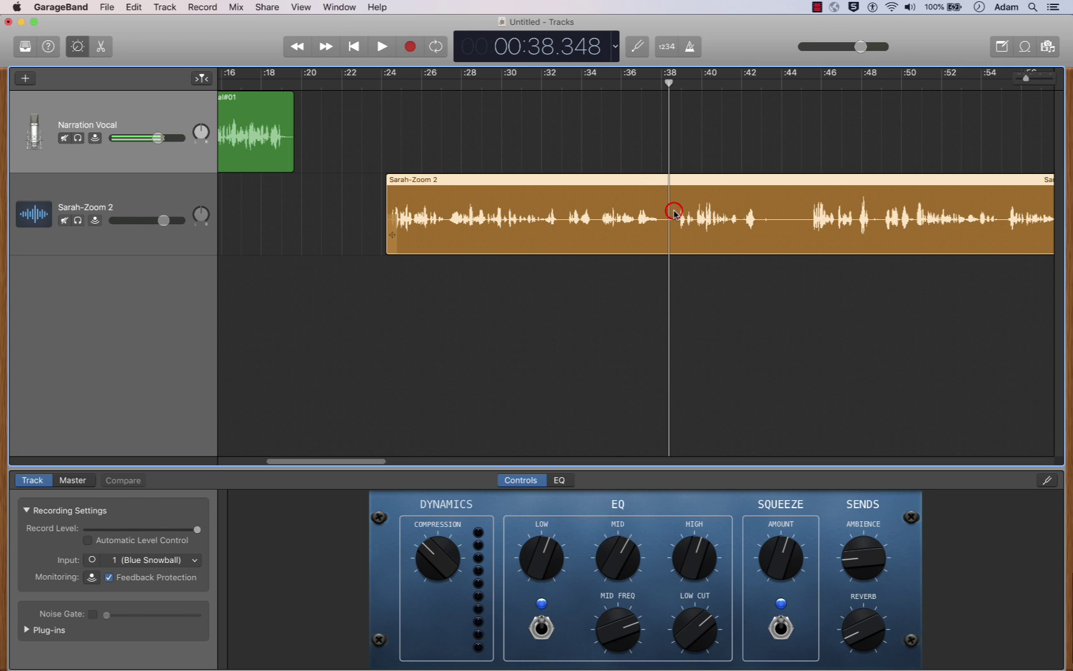
# Cut off everything in the interview after 38.348 seconds and move the kept clip to start right where the second narration region ends.
pyautogui.hotkey('ctrl', 't')
pyautogui.moveTo(631, 179); pyautogui.dragTo(558, 179)
pyautogui.click(760, 216)
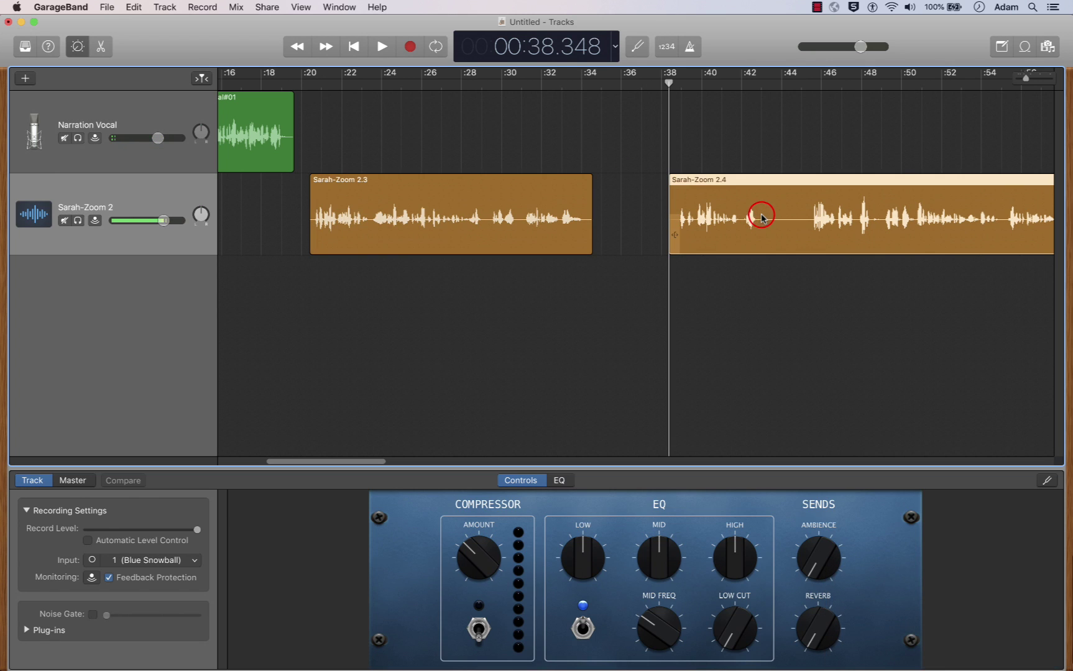
pyautogui.press('BackSpace')
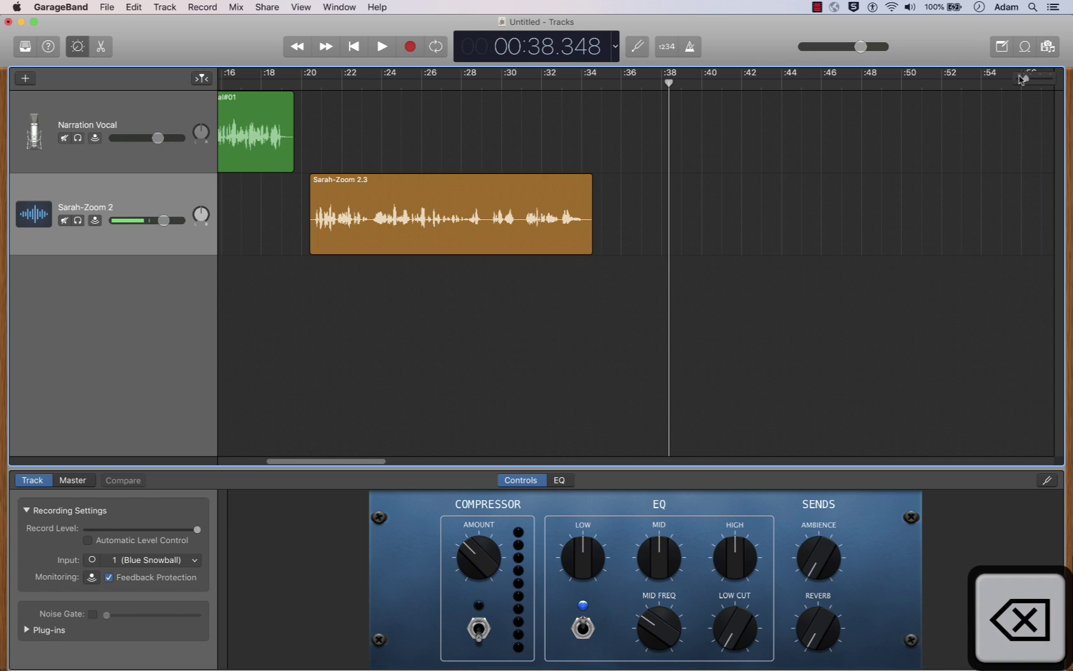
pyautogui.moveTo(1025, 80); pyautogui.dragTo(1023, 78)
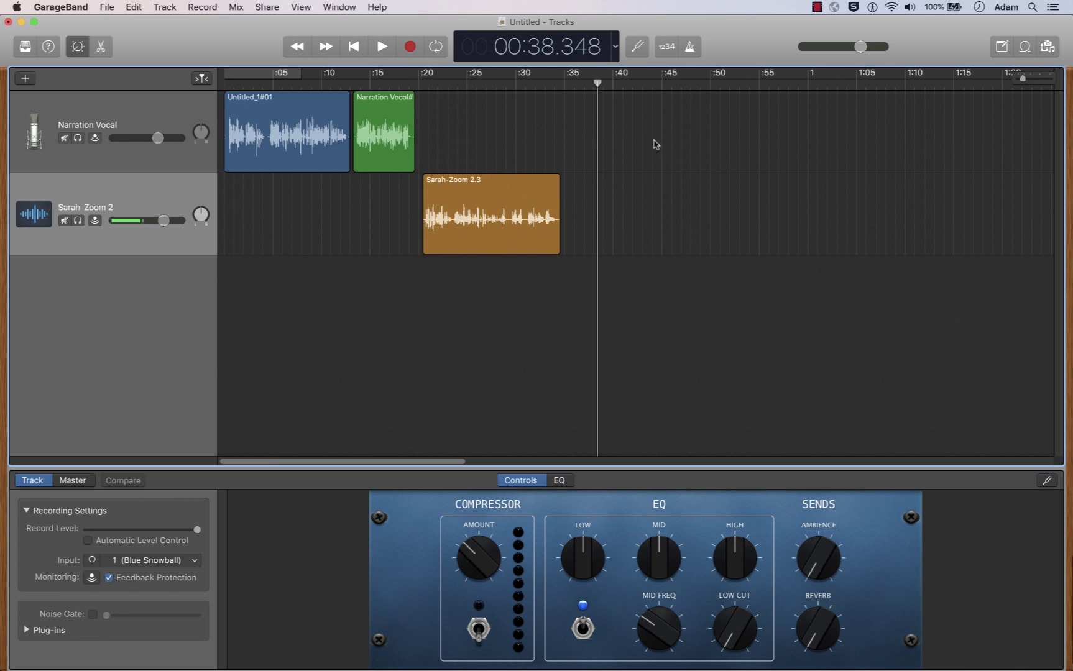
pyautogui.moveTo(472, 179); pyautogui.dragTo(465, 183)
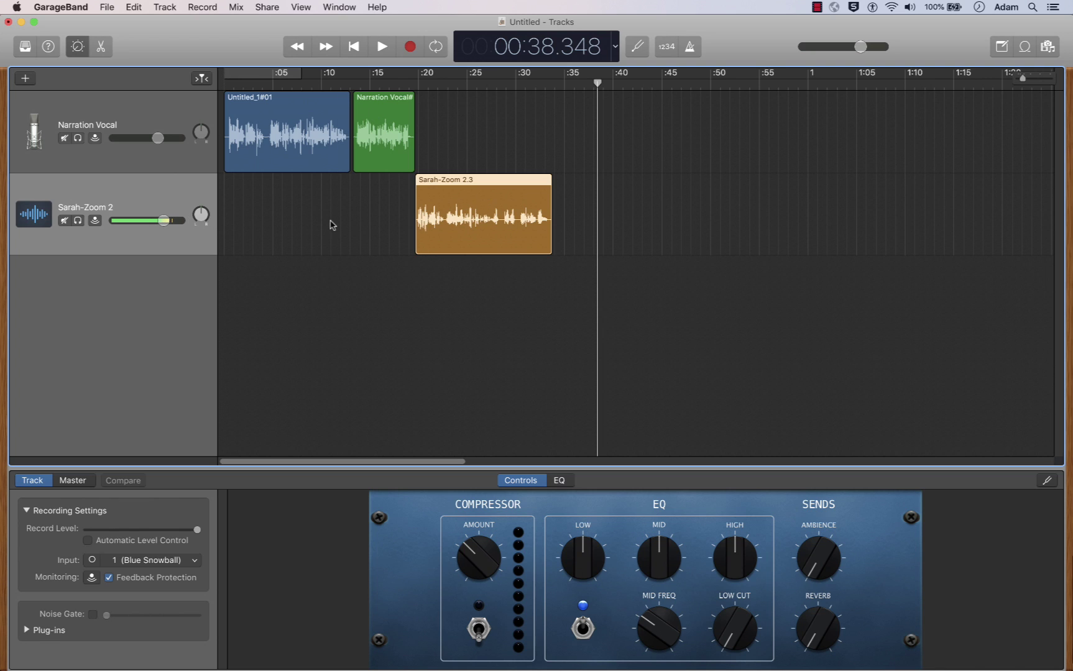
pyautogui.click(26, 46)
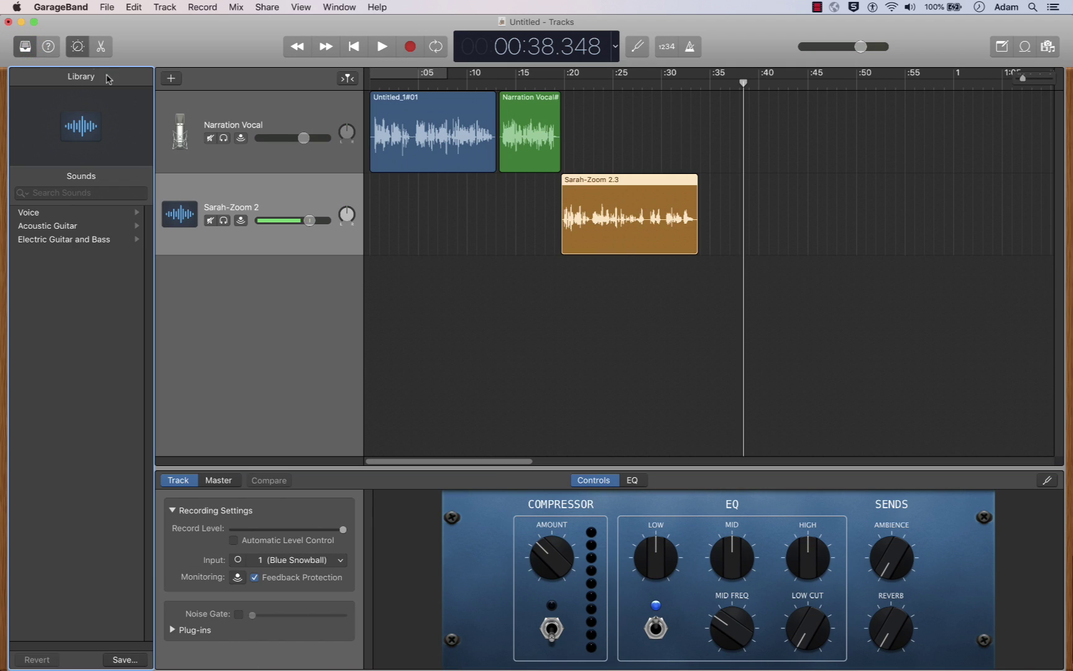
pyautogui.click(25, 47)
# Play the transition from the second narration into the interview clip, from about 18 seconds to about 25 seconds.
pyautogui.click(593, 84)
pyautogui.press(',')
pyautogui.press(',')
pyautogui.press(',')
pyautogui.press(',')
pyautogui.press(',')
pyautogui.press(',')
pyautogui.press(',')
pyautogui.press(',')
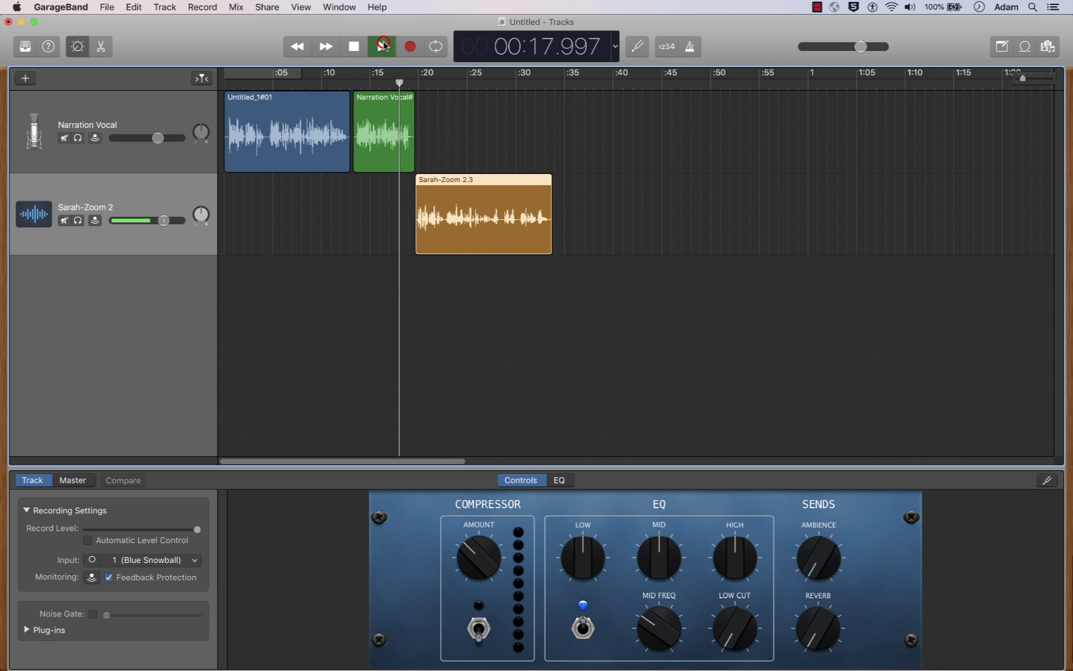
pyautogui.click(383, 45)
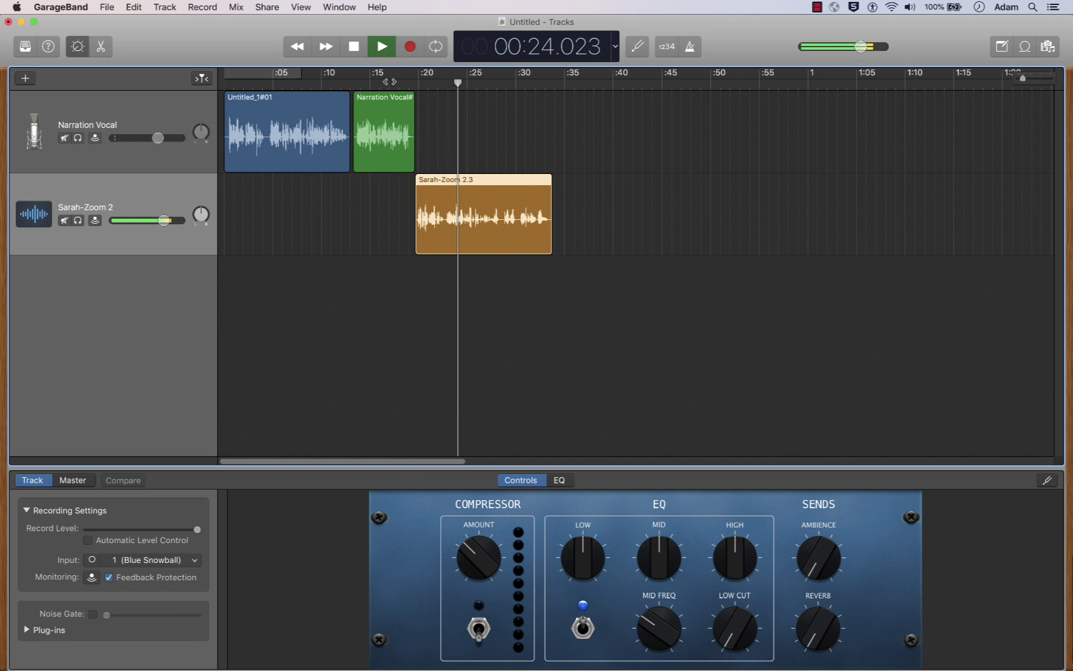
pyautogui.click(352, 47)
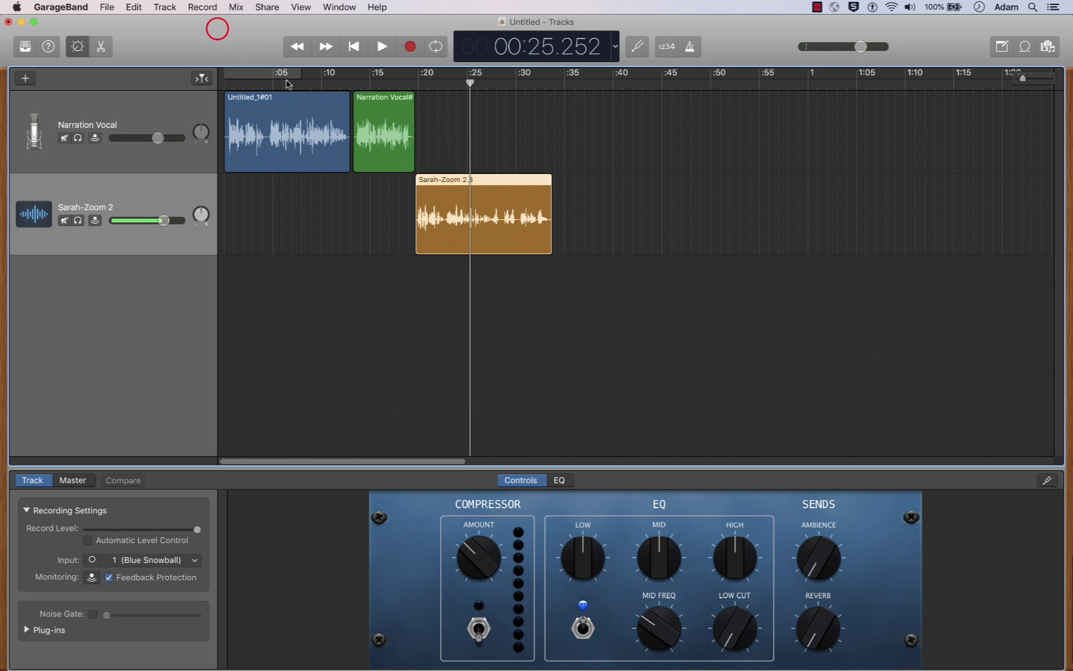
# Import Brownie.aiff from the Garage Band - Podcasting folder onto a new track, starting at the beginning of the timeline.
pyautogui.moveTo(218, 31); pyautogui.dragTo(379, 94)
pyautogui.click(368, 40)
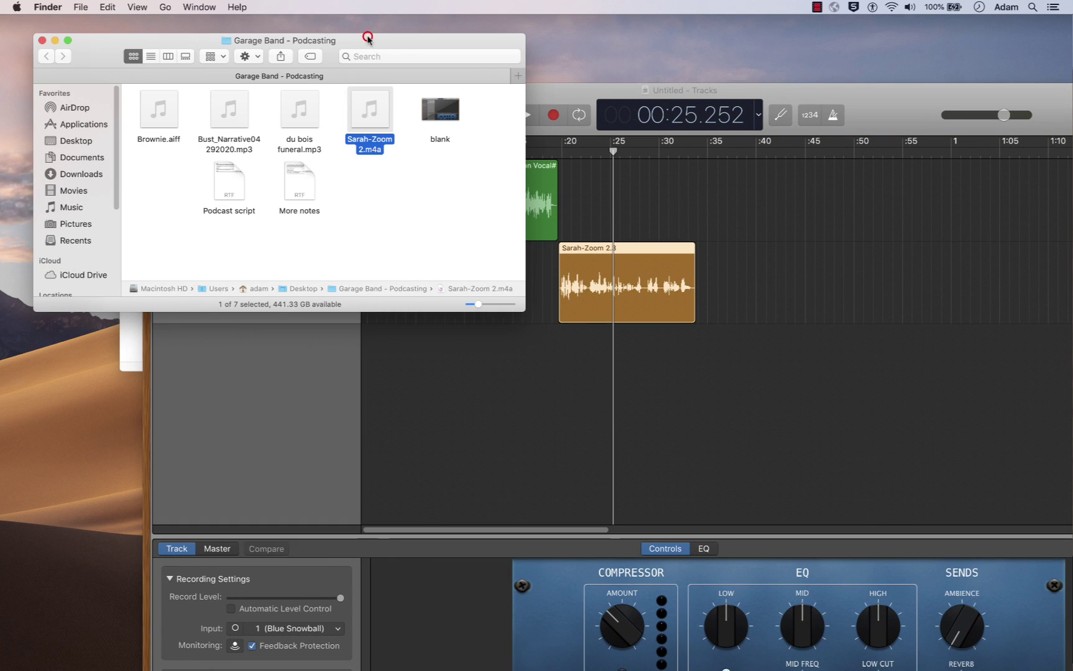
pyautogui.click(162, 163)
pyautogui.moveTo(159, 110); pyautogui.dragTo(358, 363)
pyautogui.moveTo(855, 88); pyautogui.dragTo(712, 4)
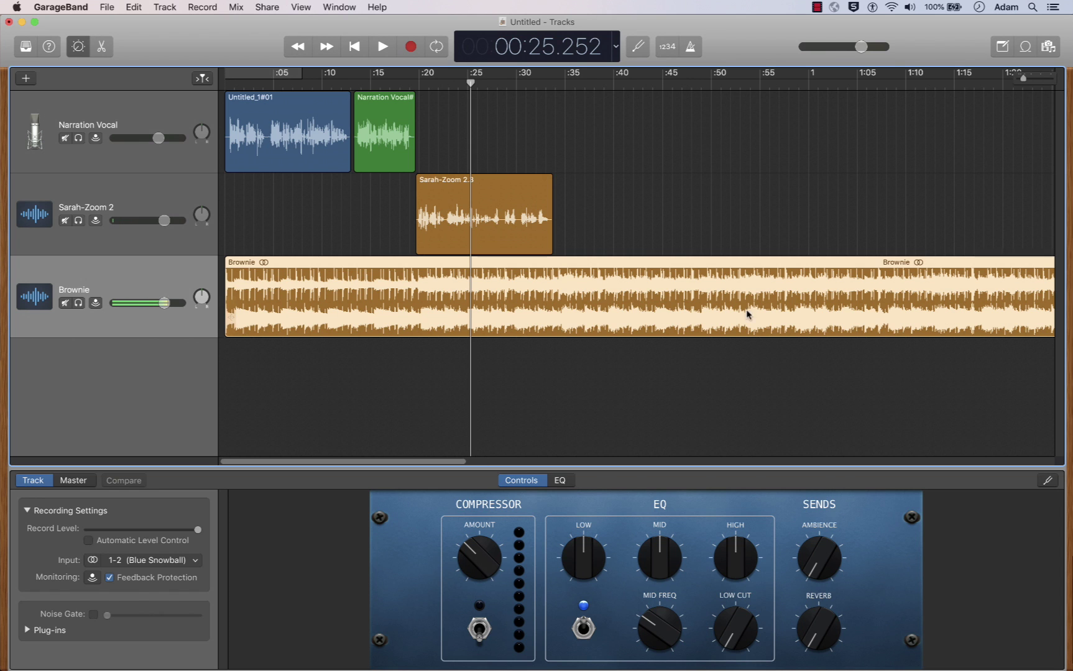
# Shift both narration regions and the interview clip together so the intro starts at about 5.5 seconds.
pyautogui.scroll(-5, 1022, 80)
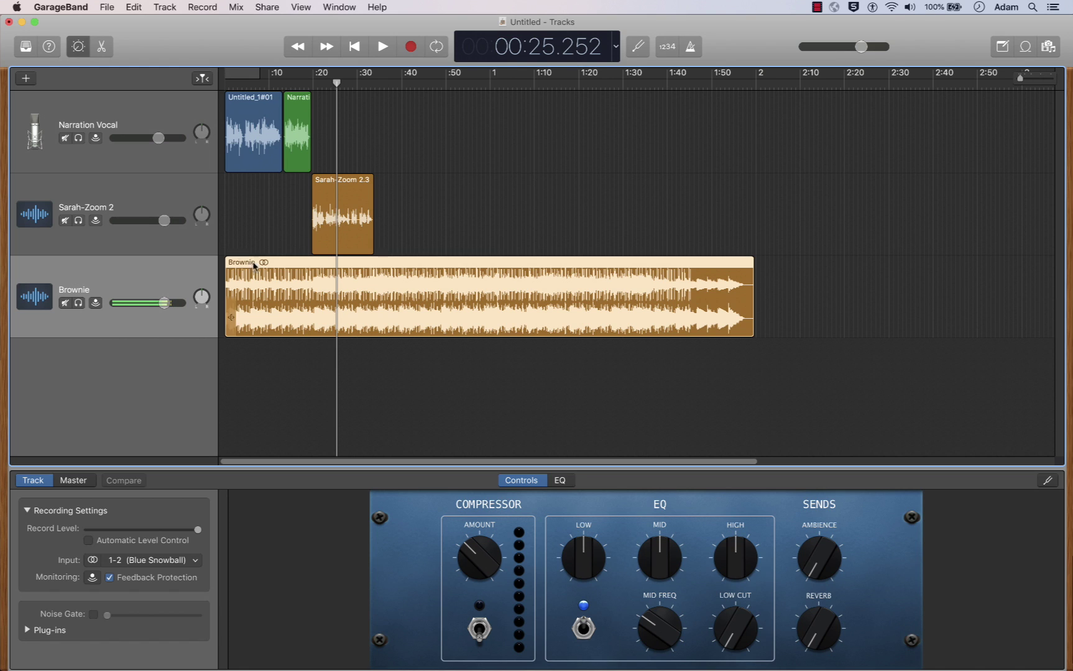
pyautogui.moveTo(403, 137); pyautogui.dragTo(243, 218)
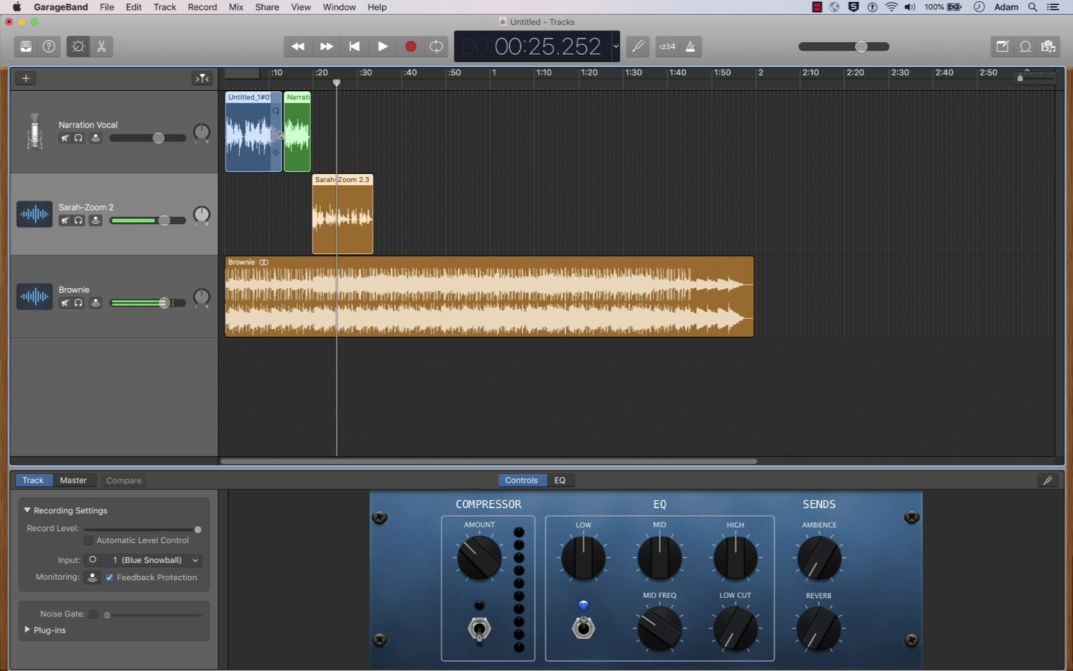
pyautogui.moveTo(258, 137); pyautogui.dragTo(283, 143)
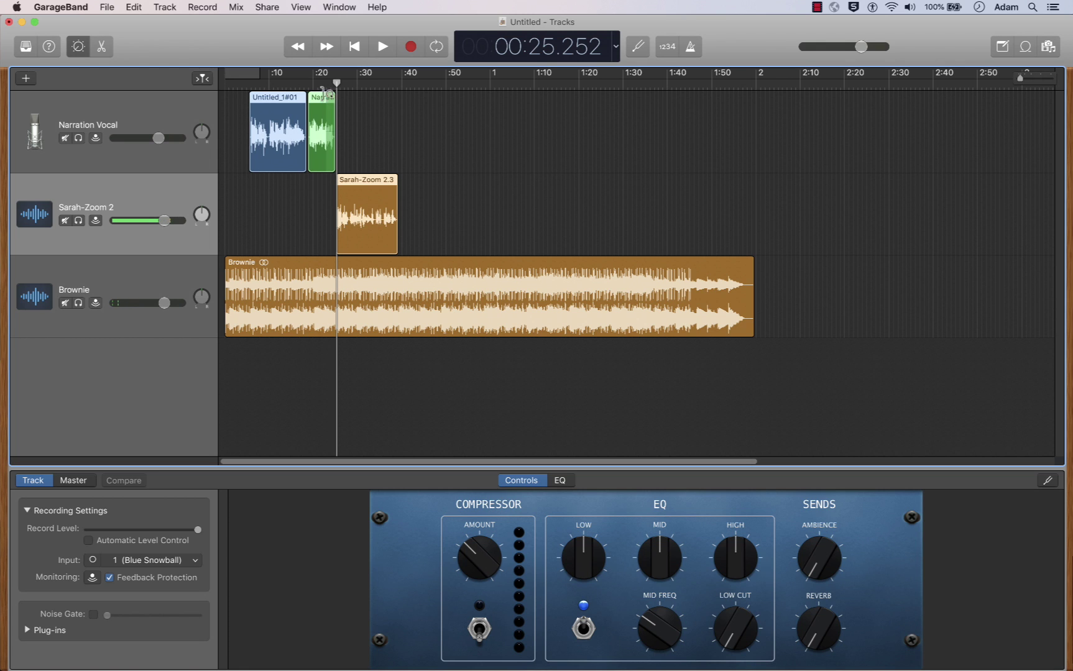
# Set the playhead to 2 seconds and zoom the timeline in on the narration and interview regions from the project's start.
pyautogui.moveTo(337, 84); pyautogui.dragTo(234, 84)
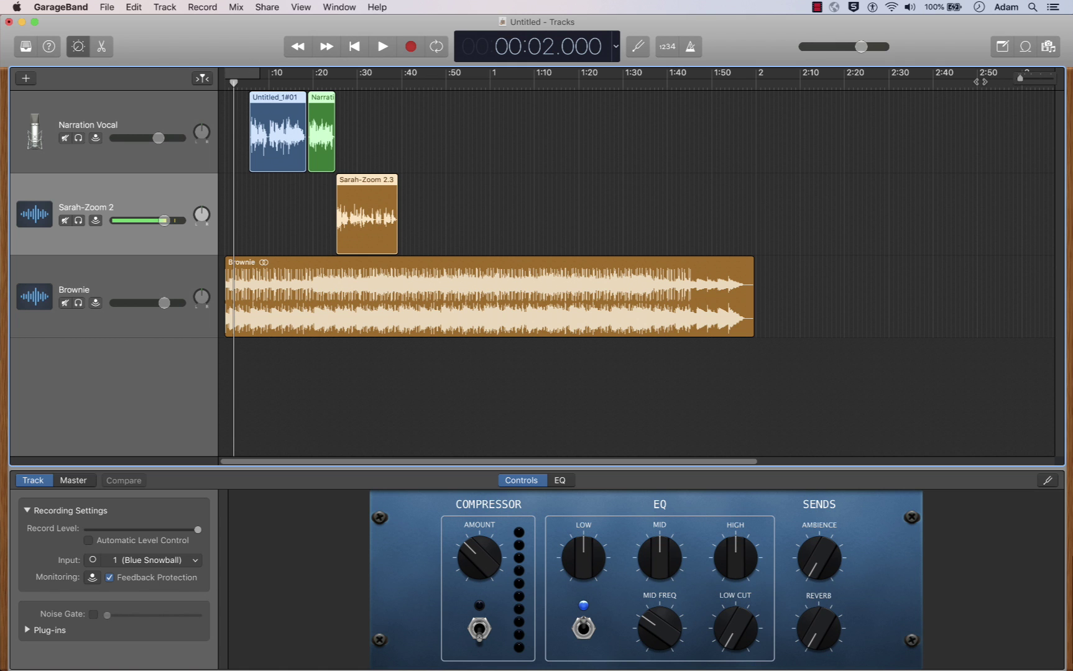
pyautogui.press('super+Left')
pyautogui.press('super+Left')
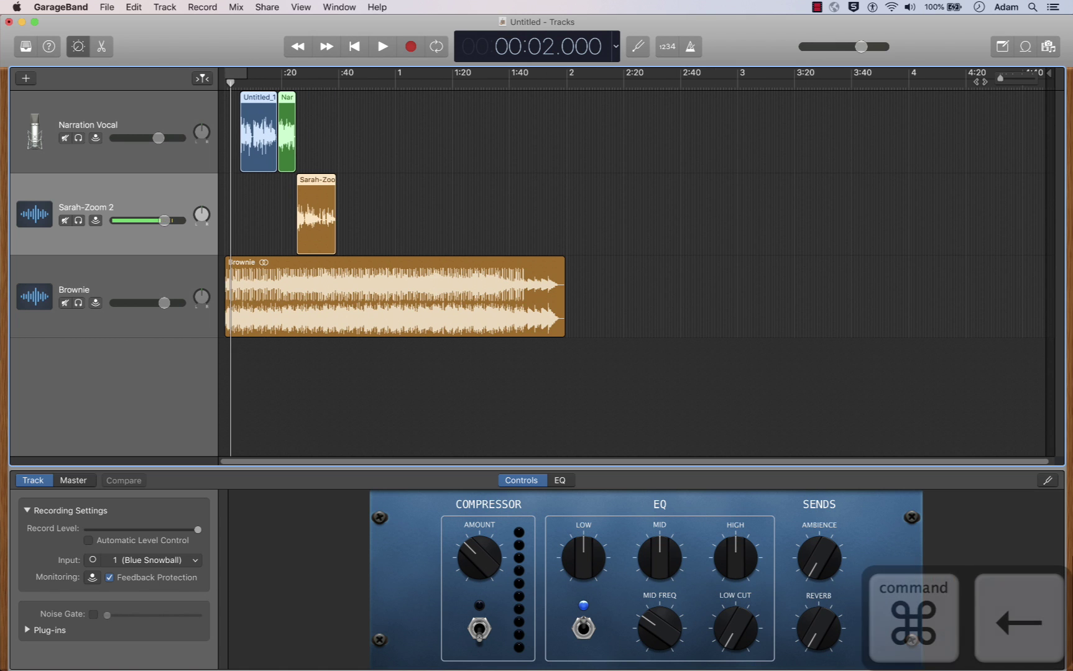
pyautogui.press('super+Right')
pyautogui.press('super+Right')
pyautogui.press('super+Right')
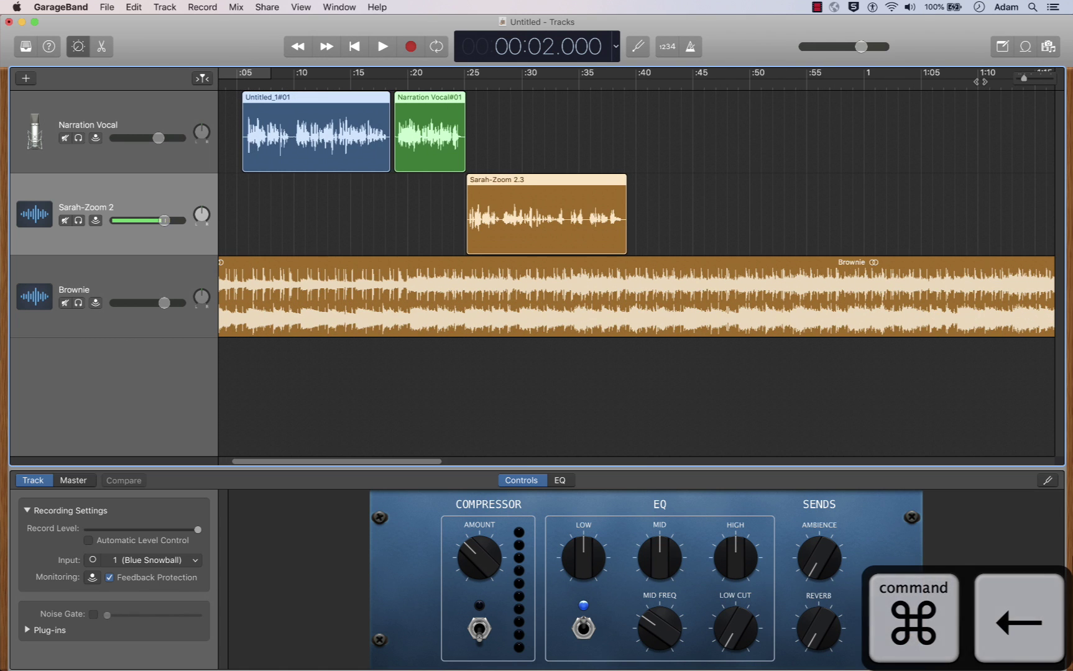
pyautogui.press('super+Right')
pyautogui.press('super+Right')
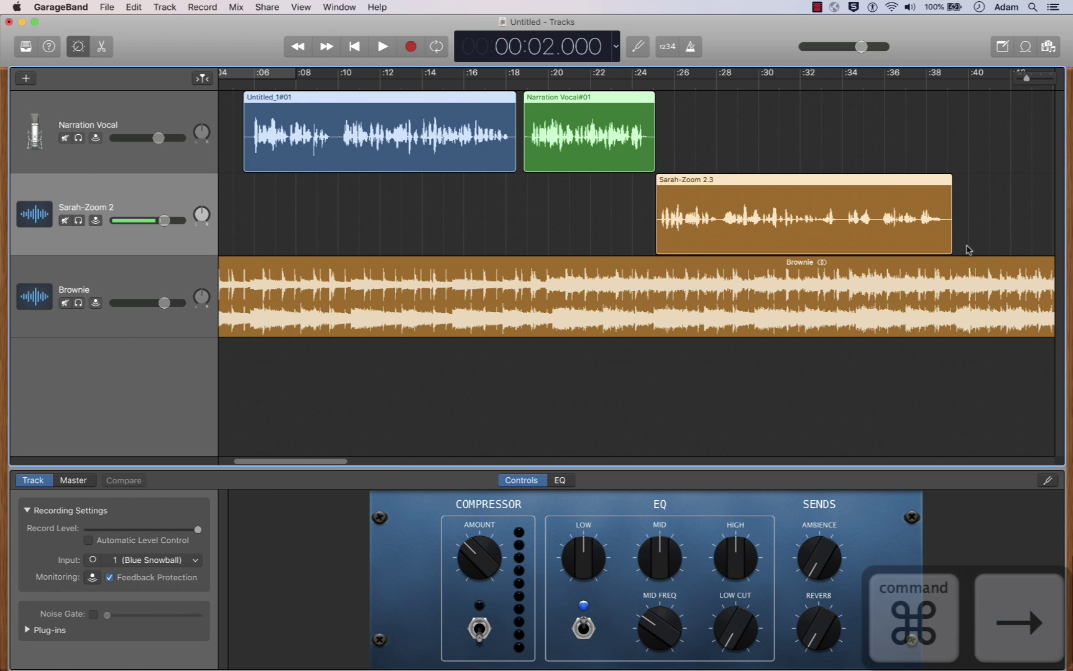
pyautogui.moveTo(343, 461); pyautogui.dragTo(310, 461)
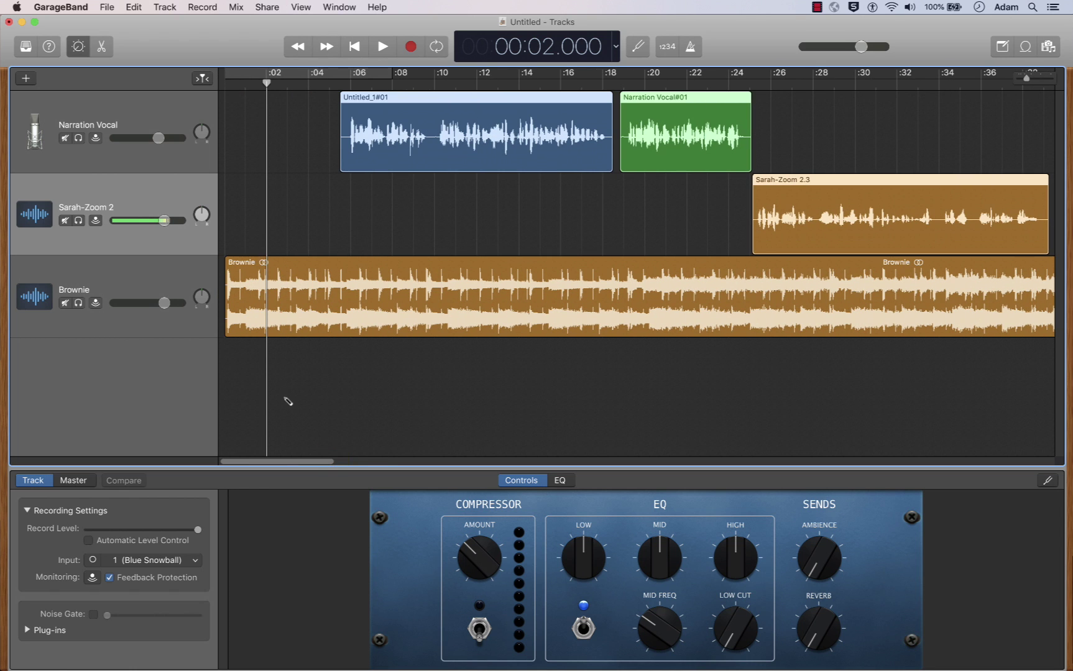
# Play the project from the start of the timeline to about 9 seconds to hear the music against the first narration.
pyautogui.press('super+Right')
pyautogui.press('super+Right')
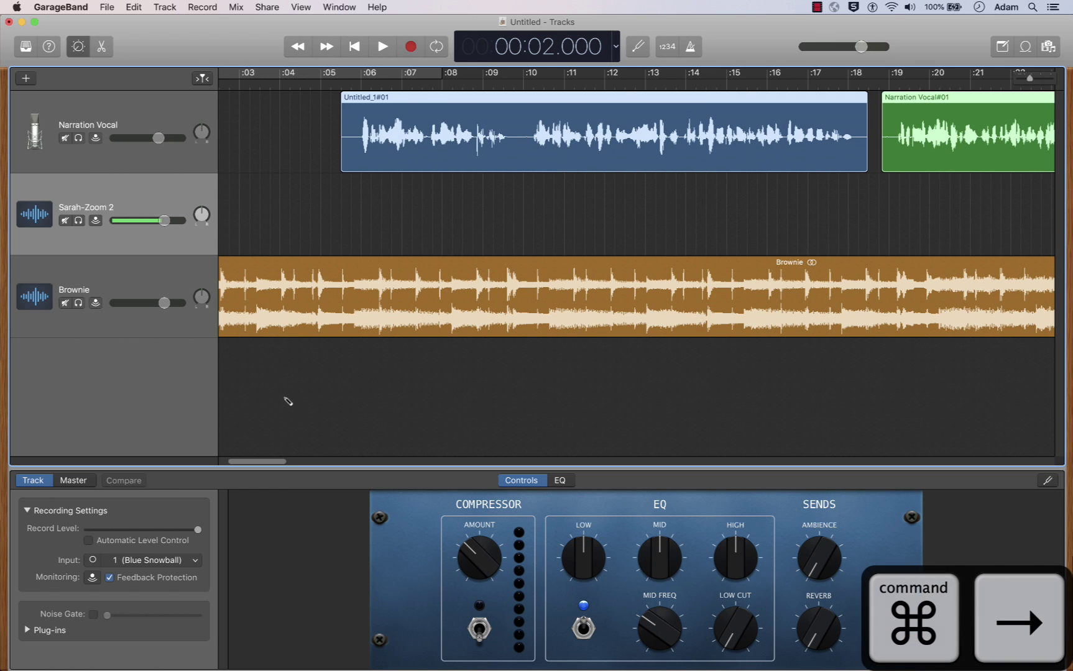
pyautogui.scroll(-3, 288, 401)
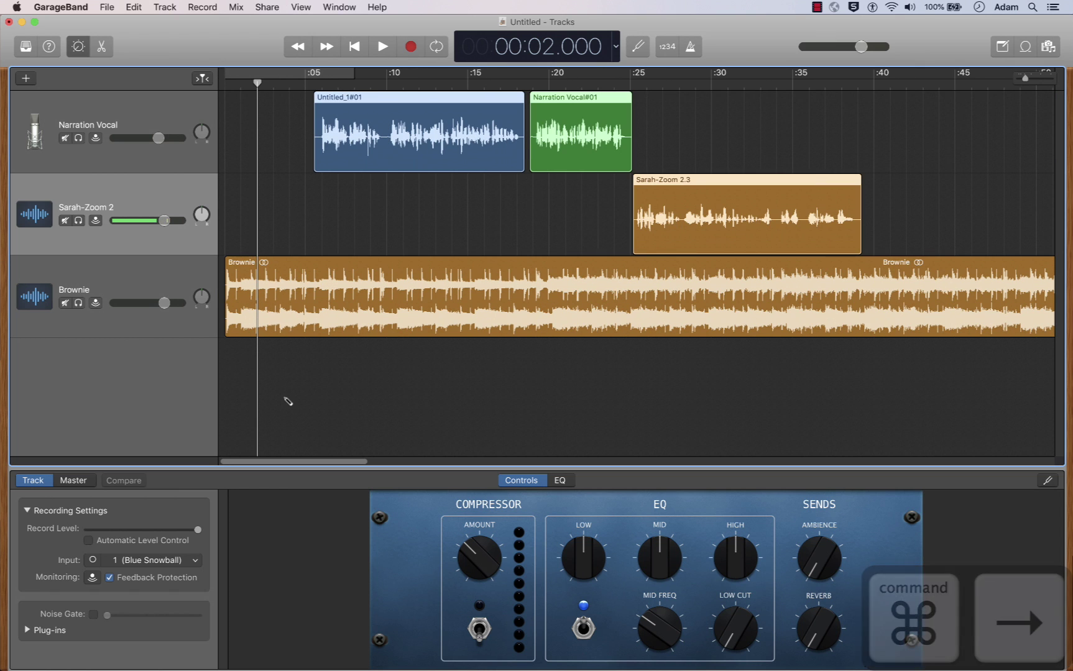
pyautogui.press('super+Left')
pyautogui.scroll(2, 287, 401)
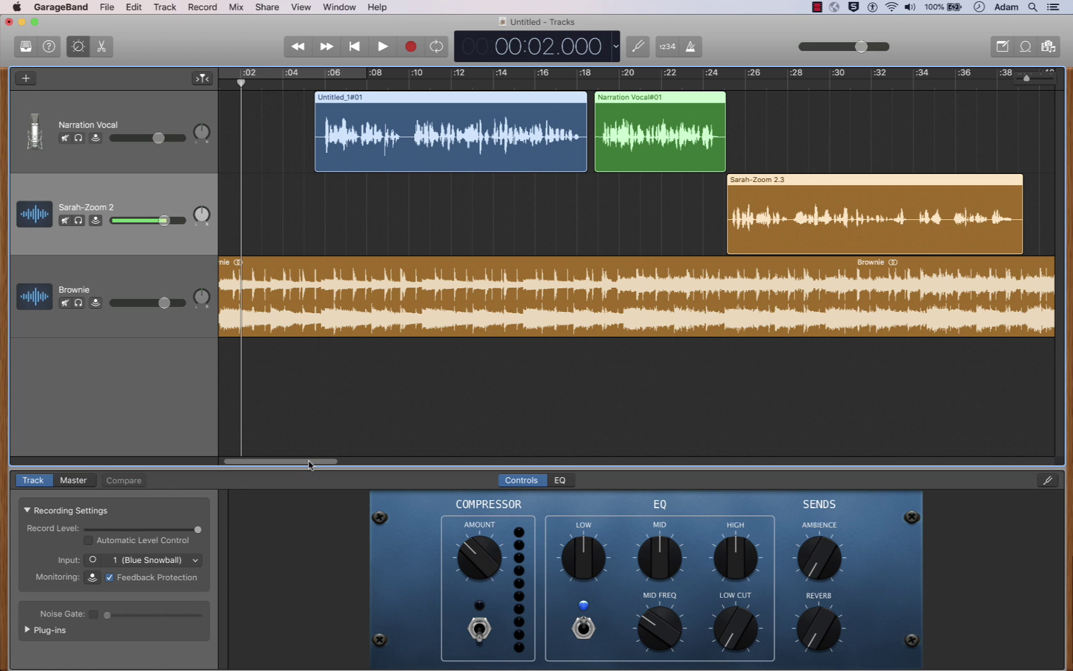
pyautogui.moveTo(309, 464); pyautogui.dragTo(305, 464)
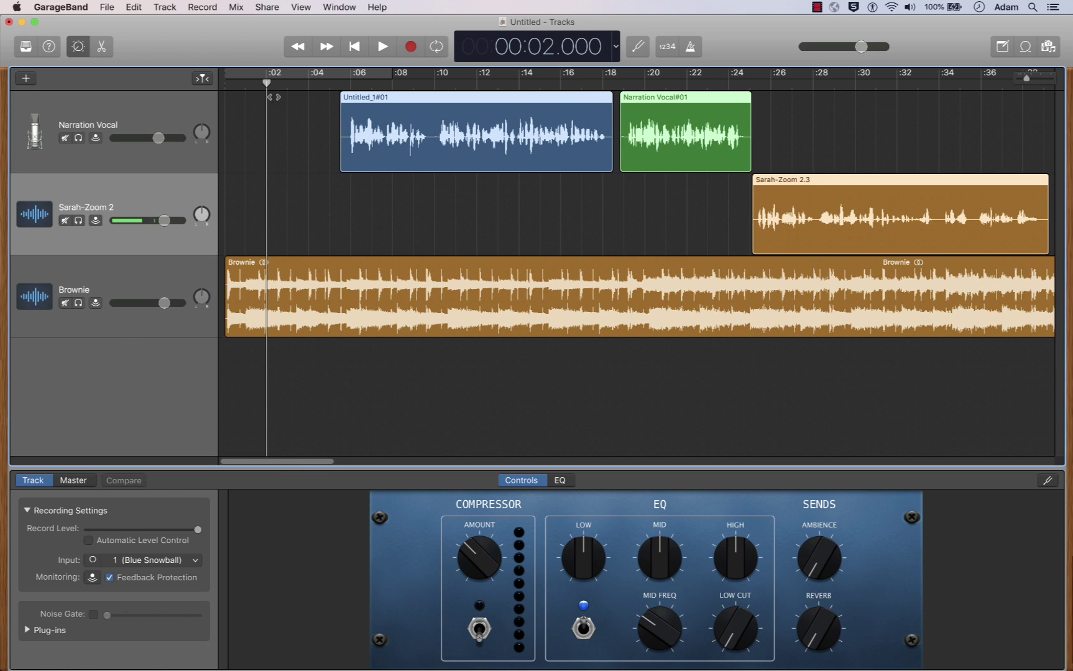
pyautogui.moveTo(266, 83); pyautogui.dragTo(211, 94)
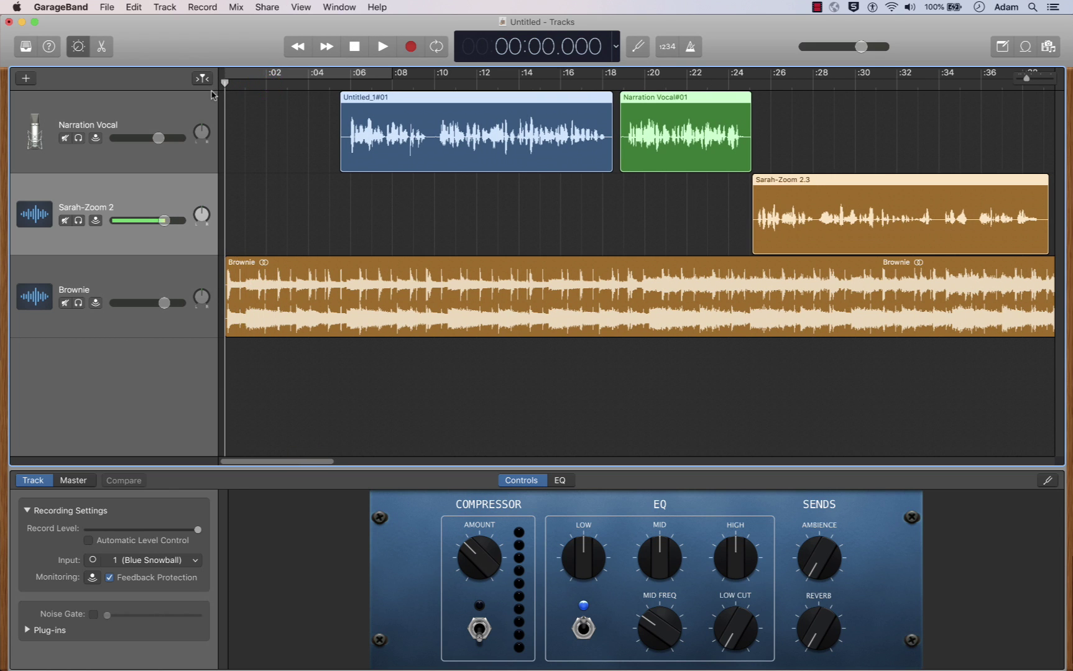
pyautogui.press('space')
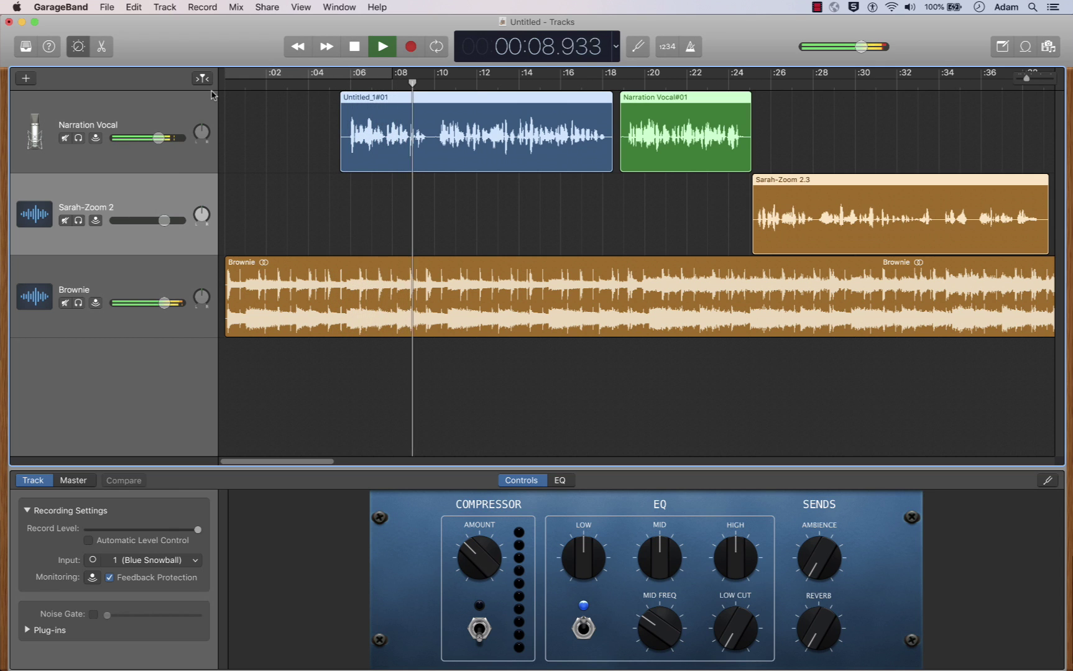
pyautogui.press('space')
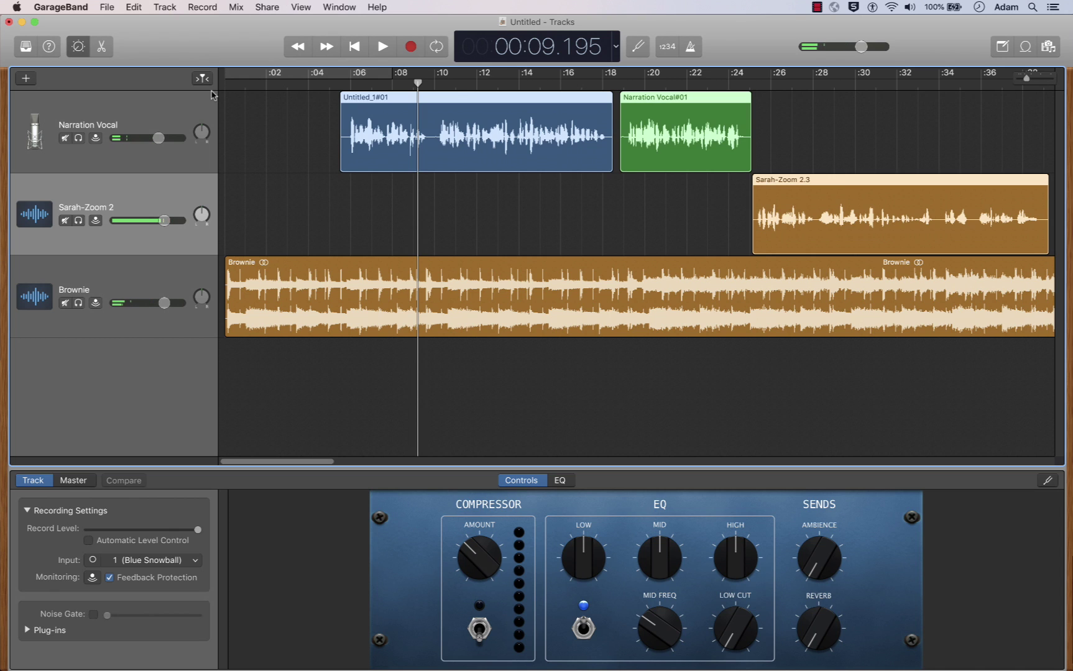
# Return the playhead to the start of the timeline and display the volume automation curves on the tracks.
pyautogui.moveTo(417, 86); pyautogui.dragTo(211, 88)
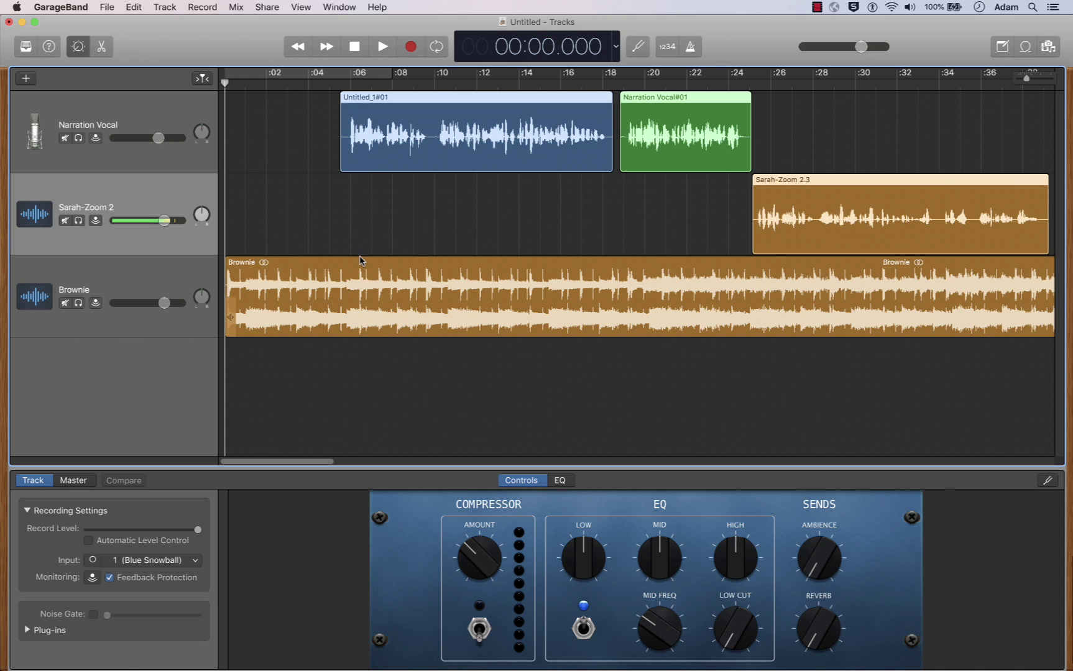
pyautogui.moveTo(226, 83)
pyautogui.mouseDown()
pyautogui.moveTo(235, 83)
pyautogui.moveTo(225, 83)
pyautogui.mouseUp()
pyautogui.press('a')
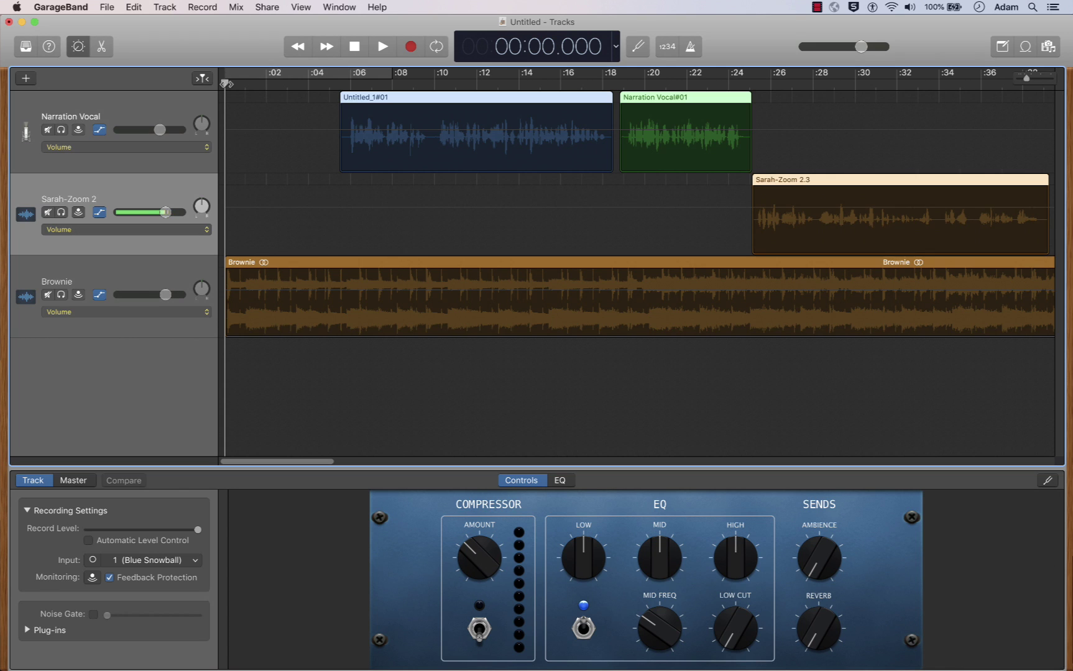
pyautogui.press('a')
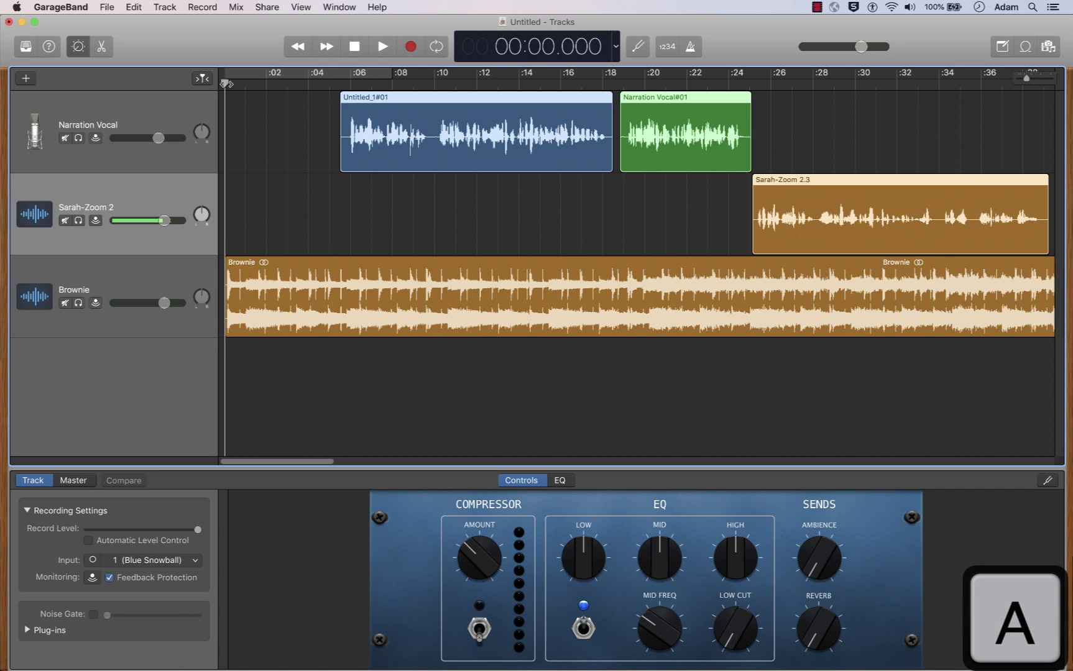
pyautogui.press('a')
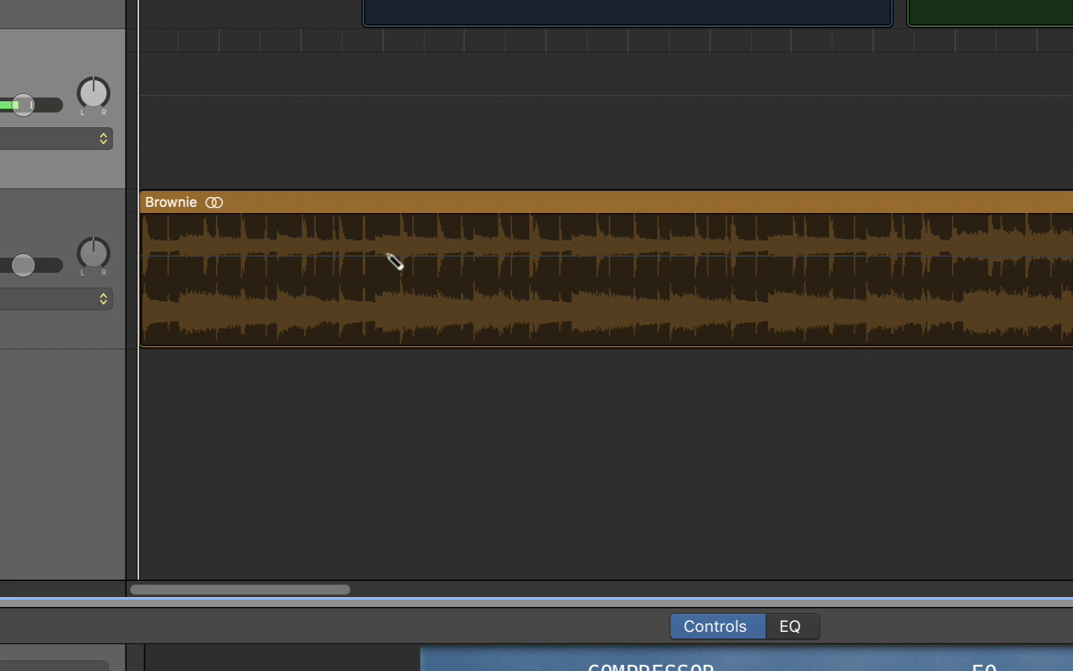
# Add volume points on the Brownie track at about 5.3 and 5.8 seconds and lower the second to about -19.8 dB.
pyautogui.keyDown('super'); pyautogui.click(351, 256); pyautogui.keyUp('super')
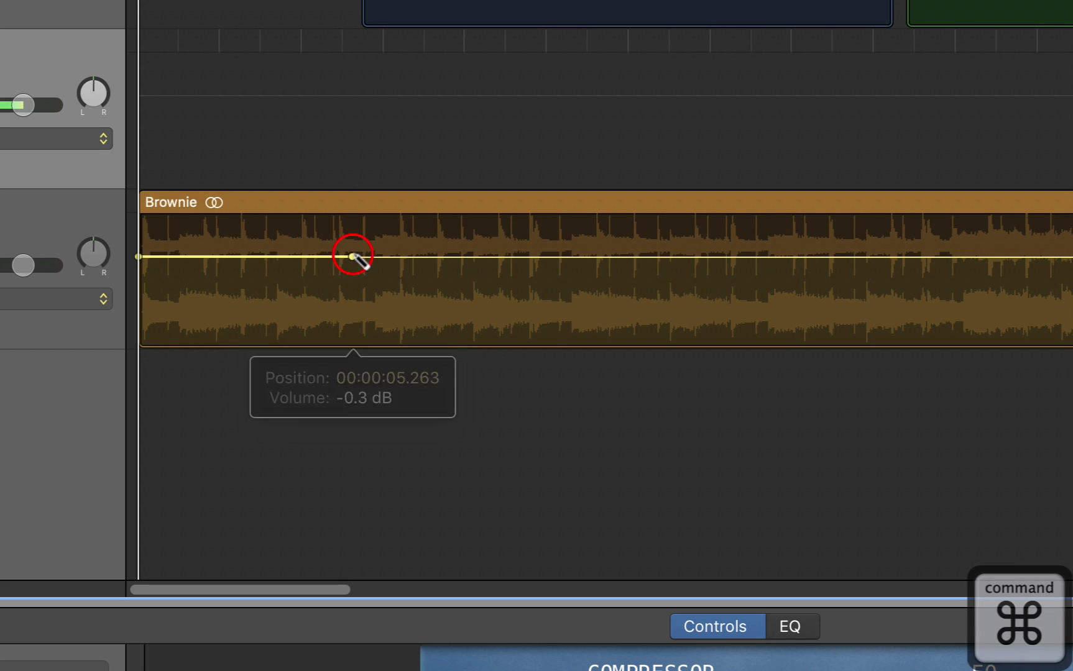
pyautogui.keyDown('super'); pyautogui.click(373, 256); pyautogui.keyUp('super')
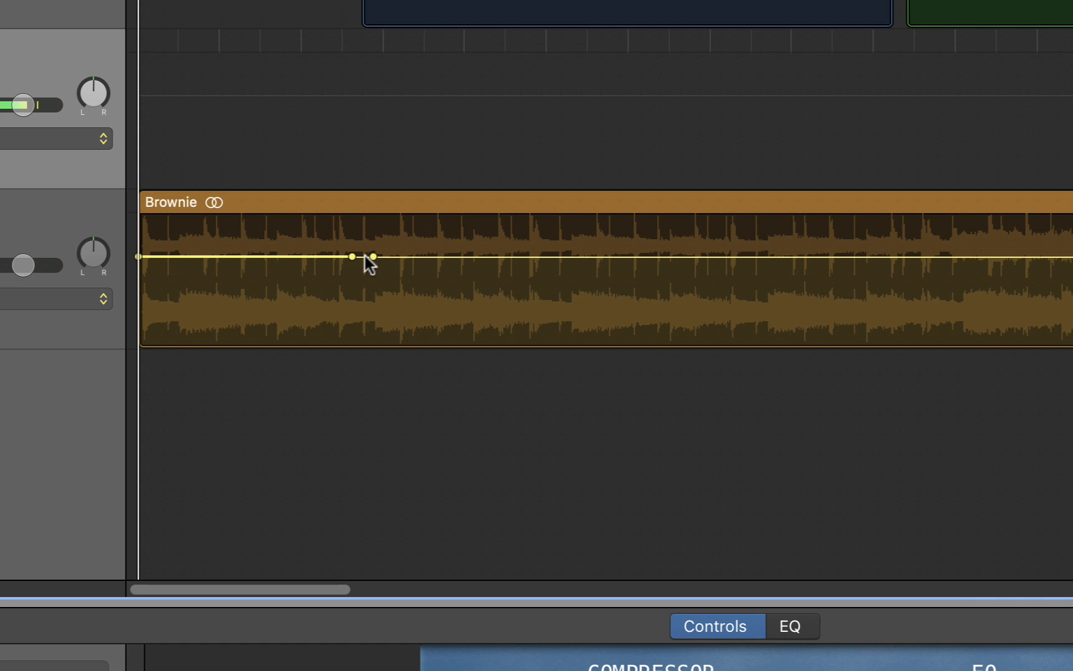
pyautogui.moveTo(373, 256); pyautogui.dragTo(373, 318)
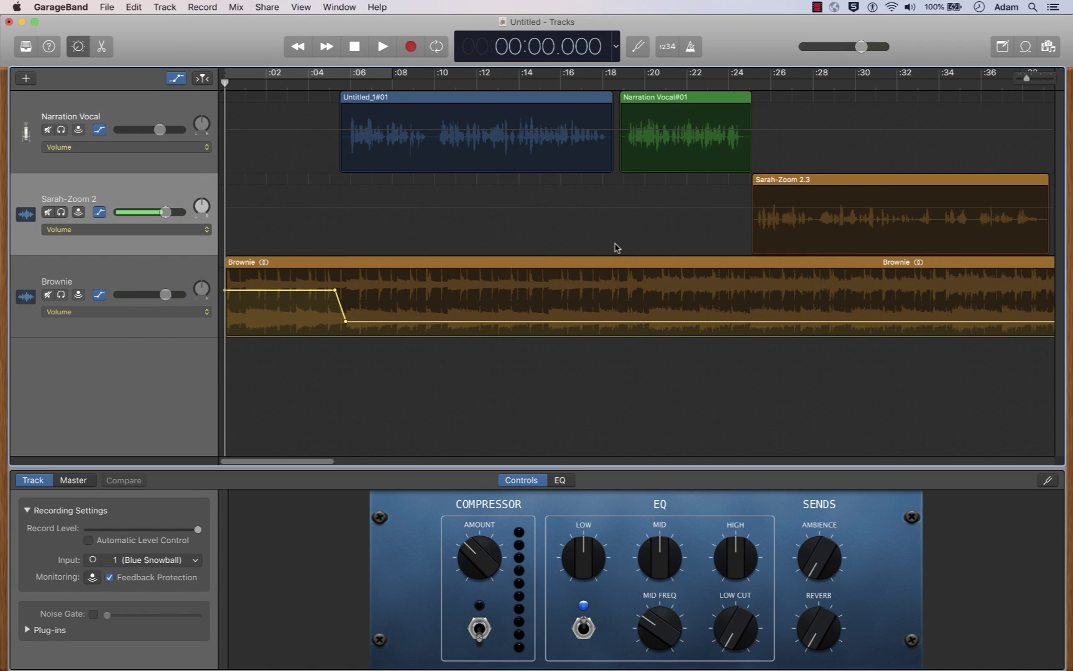
# Trim the silence from the beginning of the first narration region and move the region to start at about 5.5 seconds.
pyautogui.press('super+Right')
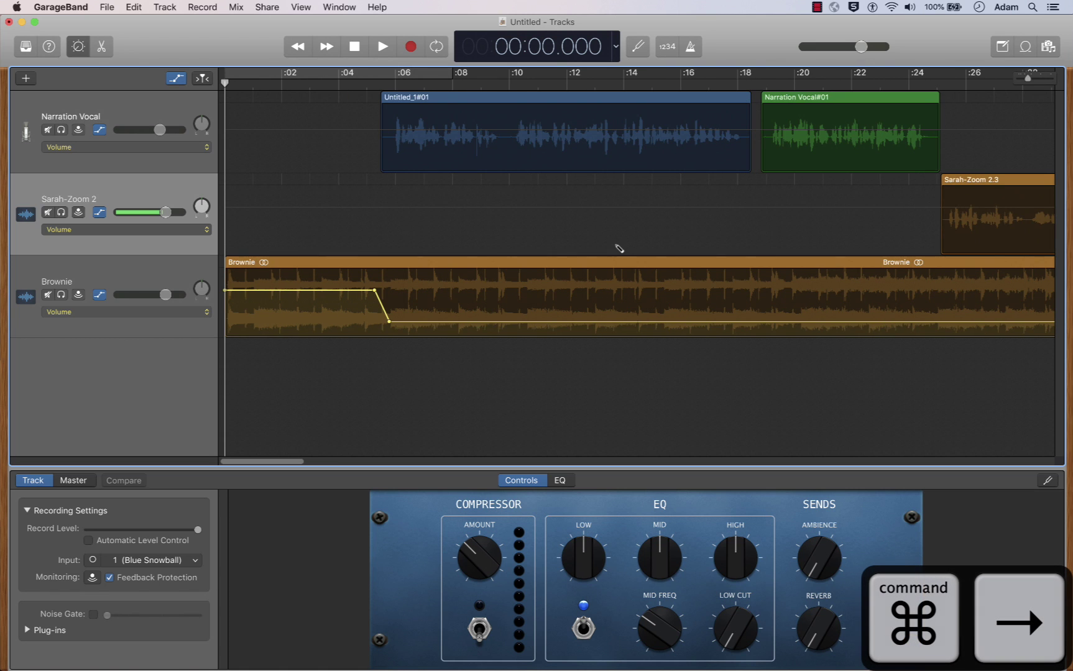
pyautogui.press('super+Right')
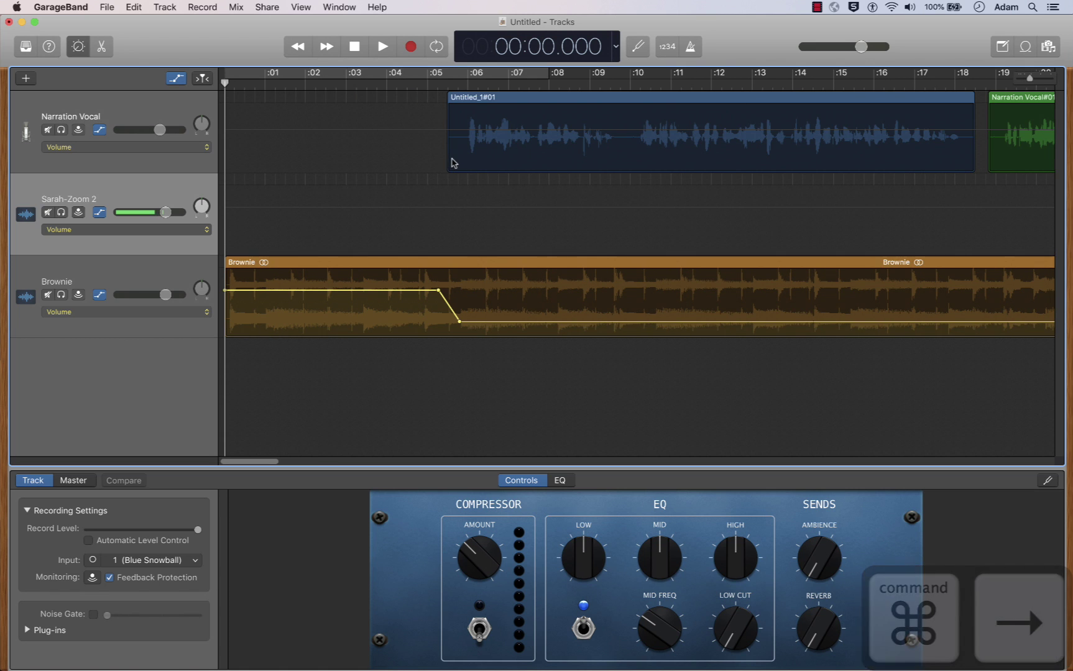
pyautogui.press('a')
pyautogui.moveTo(449, 156); pyautogui.dragTo(460, 161)
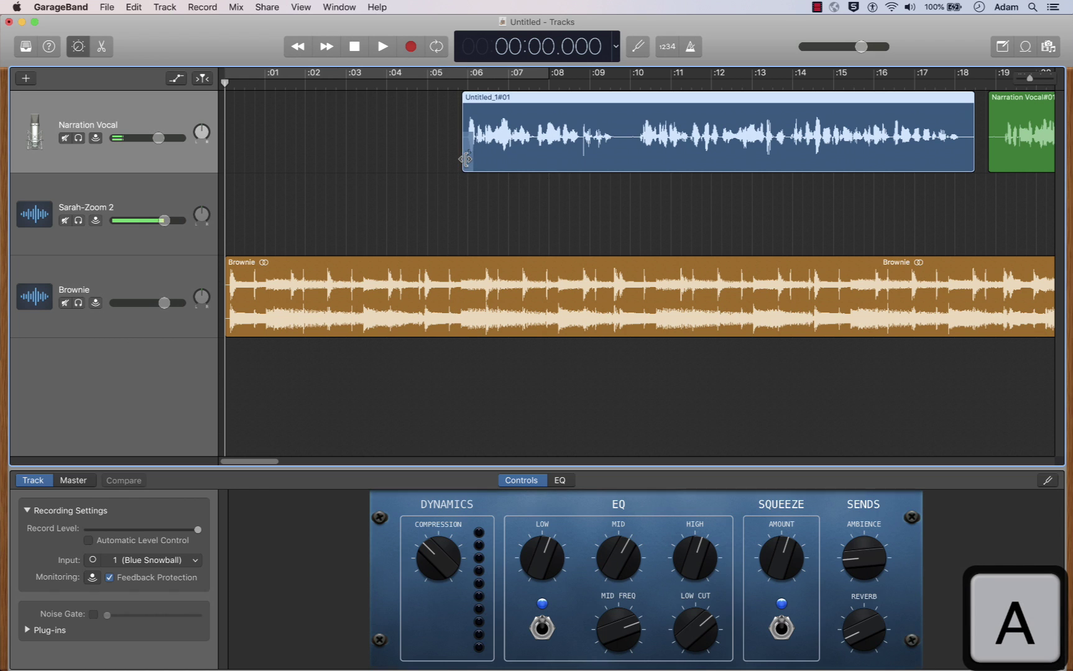
pyautogui.press('a')
pyautogui.moveTo(513, 98); pyautogui.dragTo(502, 101)
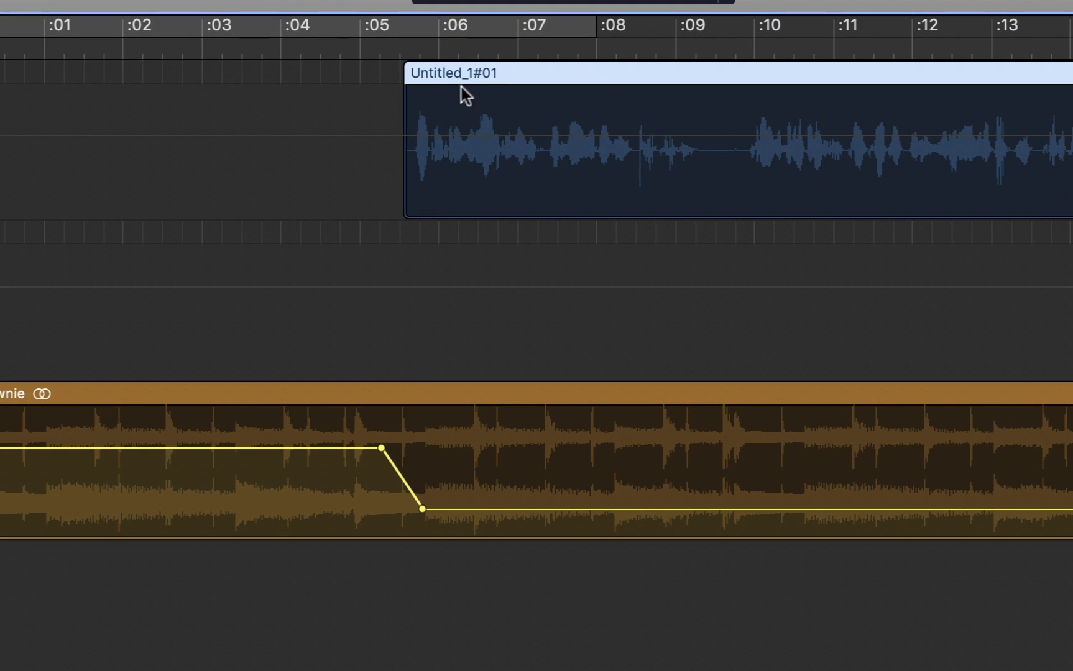
pyautogui.moveTo(479, 75)
pyautogui.mouseDown()
pyautogui.moveTo(489, 77)
pyautogui.moveTo(470, 77)
pyautogui.mouseUp()
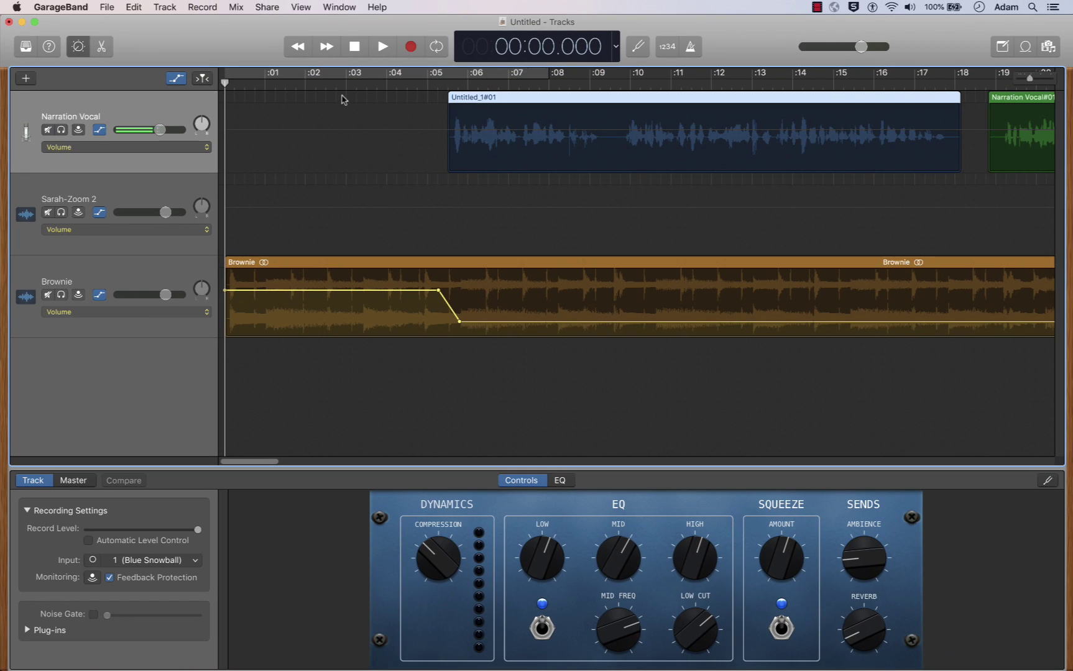
# Play the music fade and opening narration from the start to about 9 seconds.
pyautogui.press('space')
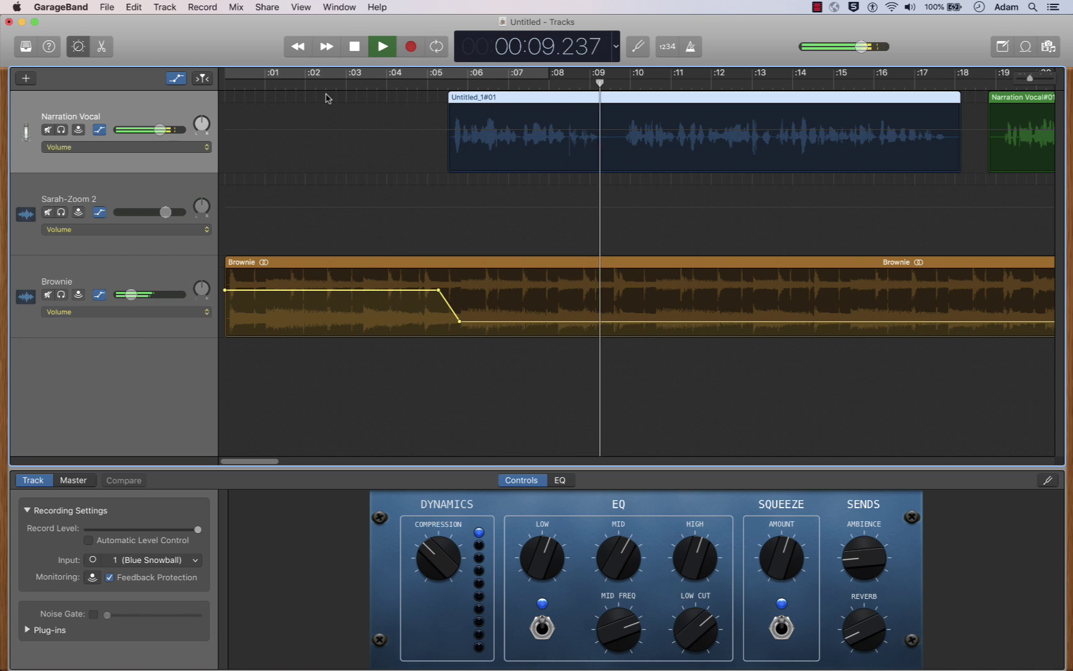
pyautogui.press('space')
# Start the Brownie fade at about 4.9 seconds and the first narration region at about 5.4 seconds, and play the transition.
pyautogui.moveTo(507, 100); pyautogui.dragTo(509, 100)
pyautogui.moveTo(508, 101); pyautogui.dragTo(509, 101)
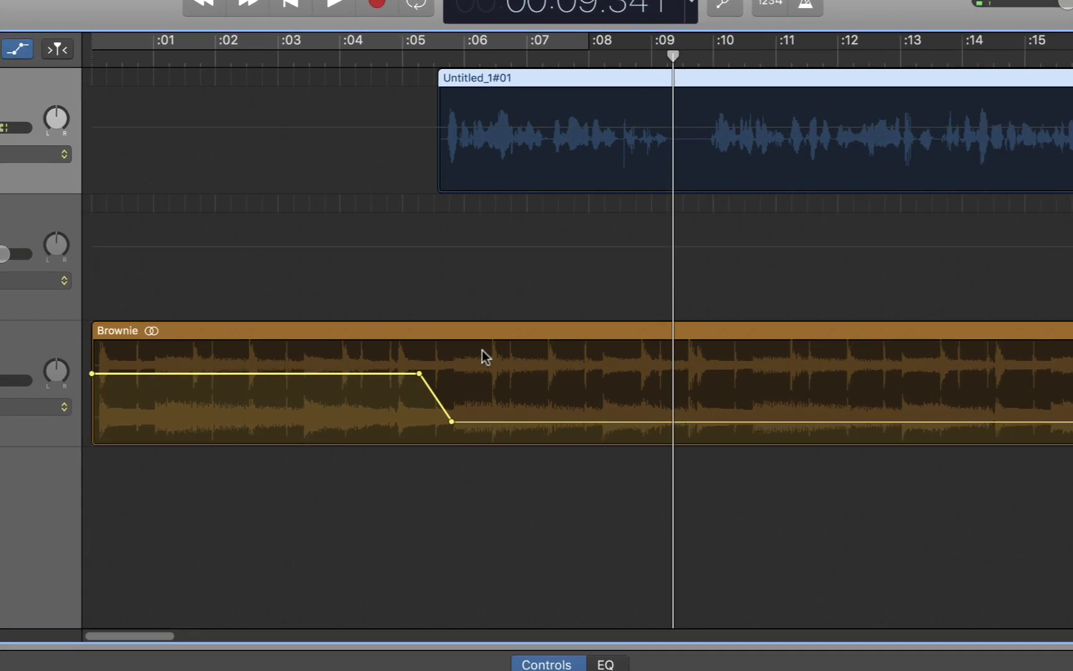
pyautogui.moveTo(438, 289); pyautogui.dragTo(430, 290)
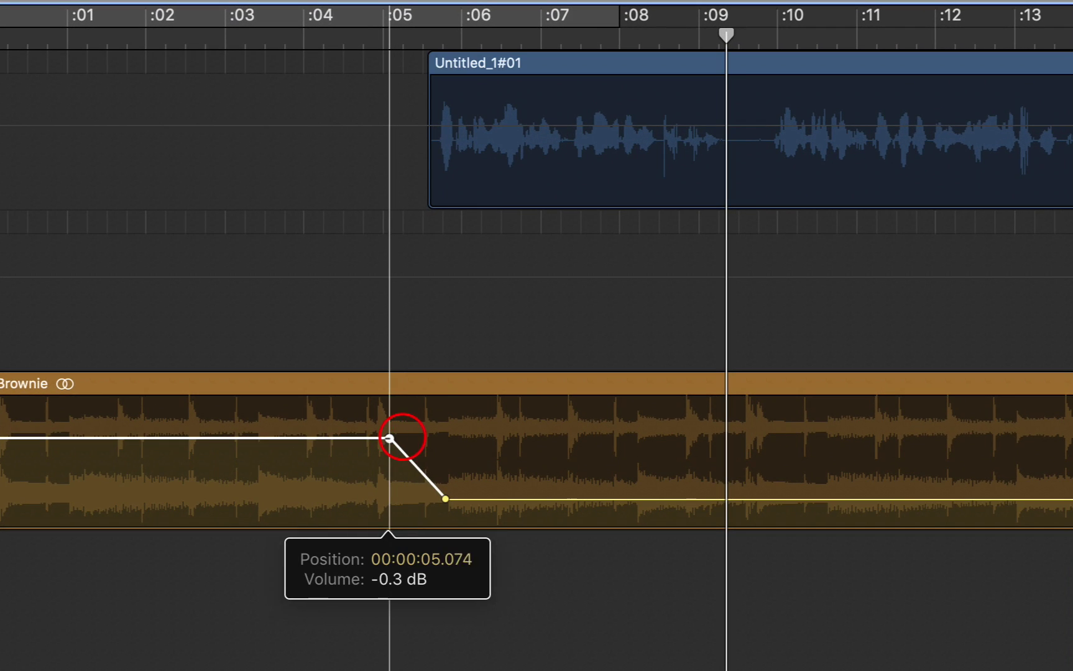
pyautogui.moveTo(389, 438); pyautogui.dragTo(375, 438)
pyautogui.moveTo(570, 67); pyautogui.dragTo(554, 67)
pyautogui.click(285, 35)
pyautogui.press('space')
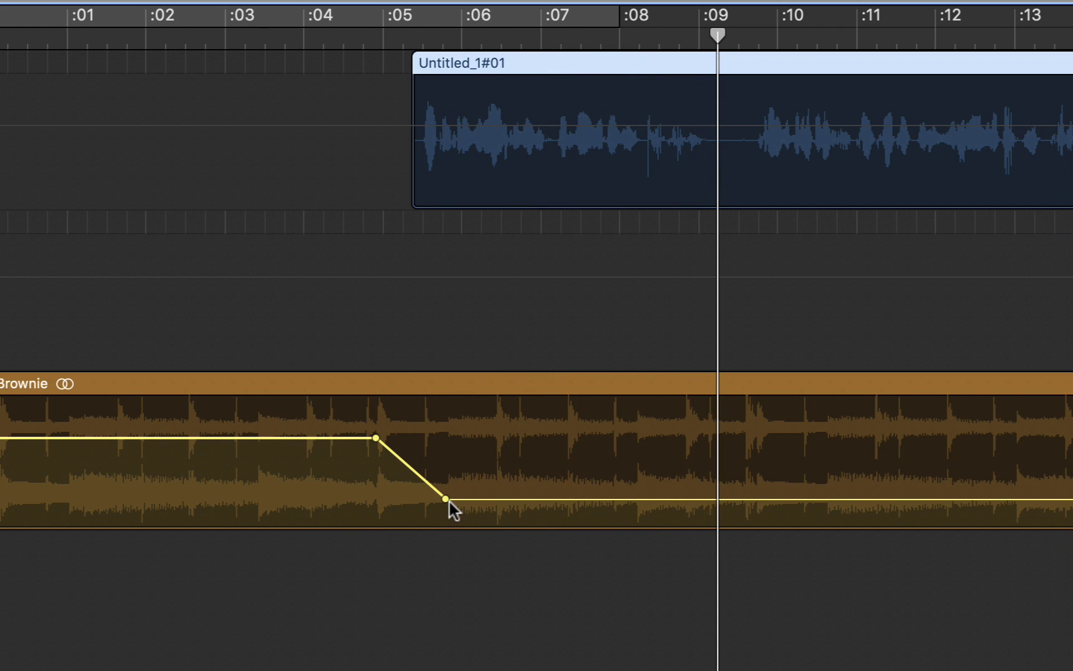
# End the Brownie fade at about 5.95 seconds and move the first narration region to start at about 5.25 seconds.
pyautogui.moveTo(445, 498); pyautogui.dragTo(459, 498)
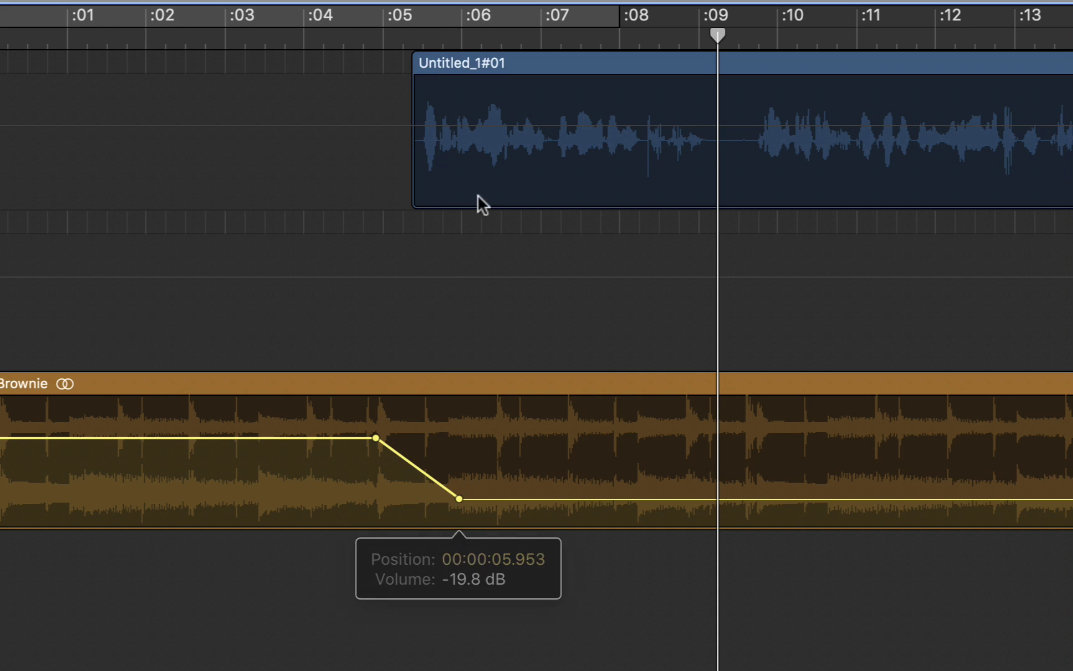
pyautogui.moveTo(472, 66); pyautogui.dragTo(463, 66)
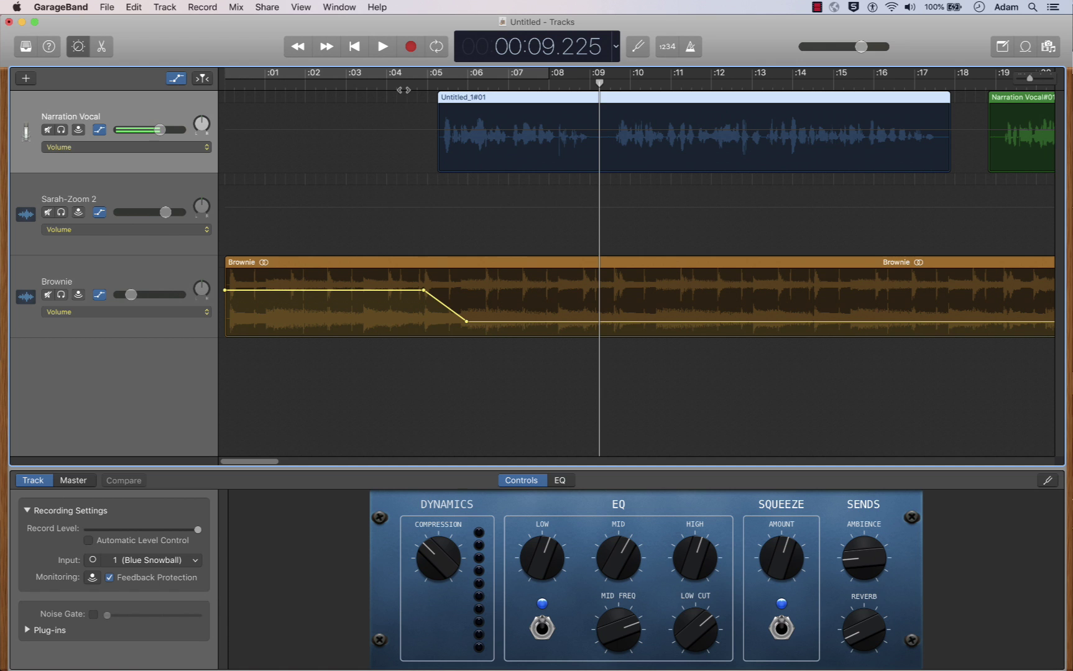
# Play the adjusted transition into the first narration from about 4 seconds to about 10.5 seconds.
pyautogui.click(401, 88)
pyautogui.press('space')
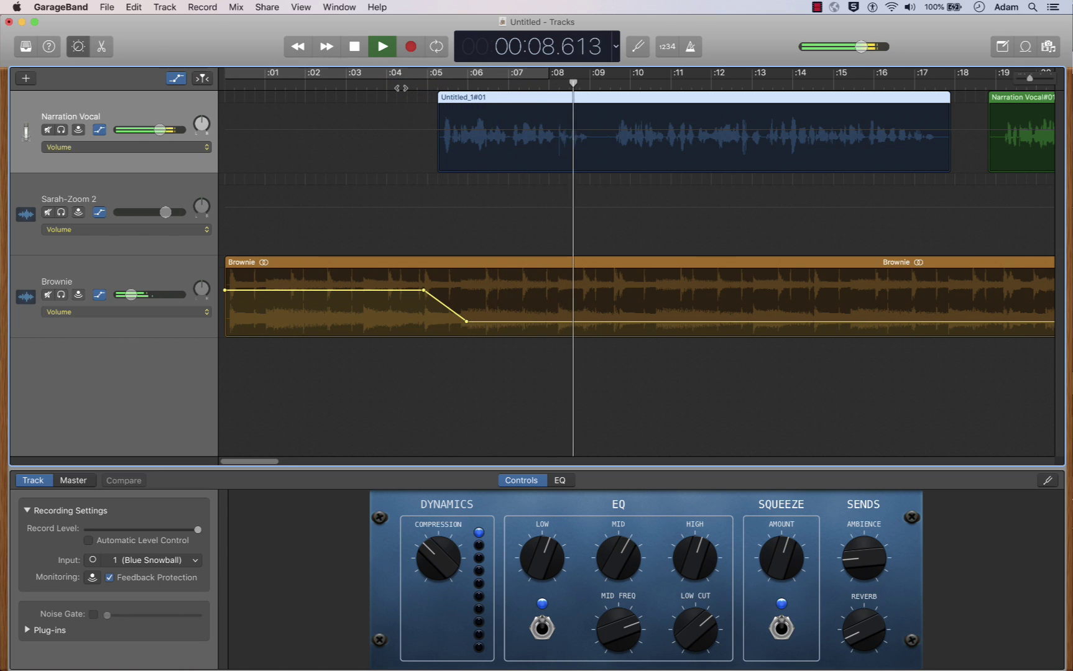
pyautogui.press('space')
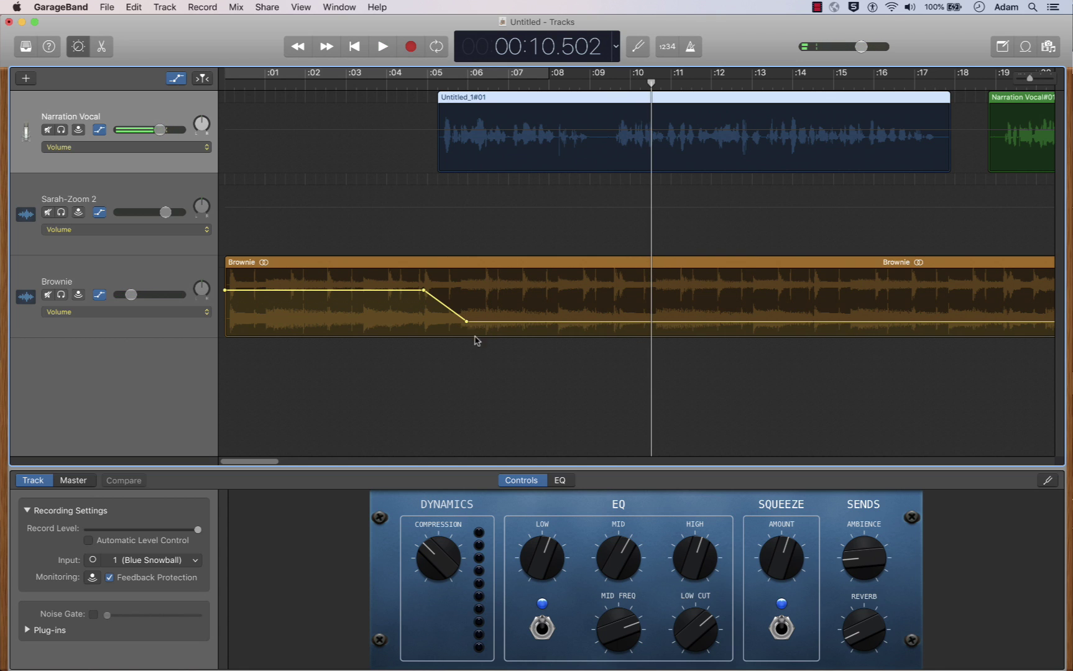
# Raise Brownie's level after the fade to -15.0 dB and play on into the second narration, to about 20.5 seconds.
pyautogui.moveTo(467, 322); pyautogui.dragTo(466, 317)
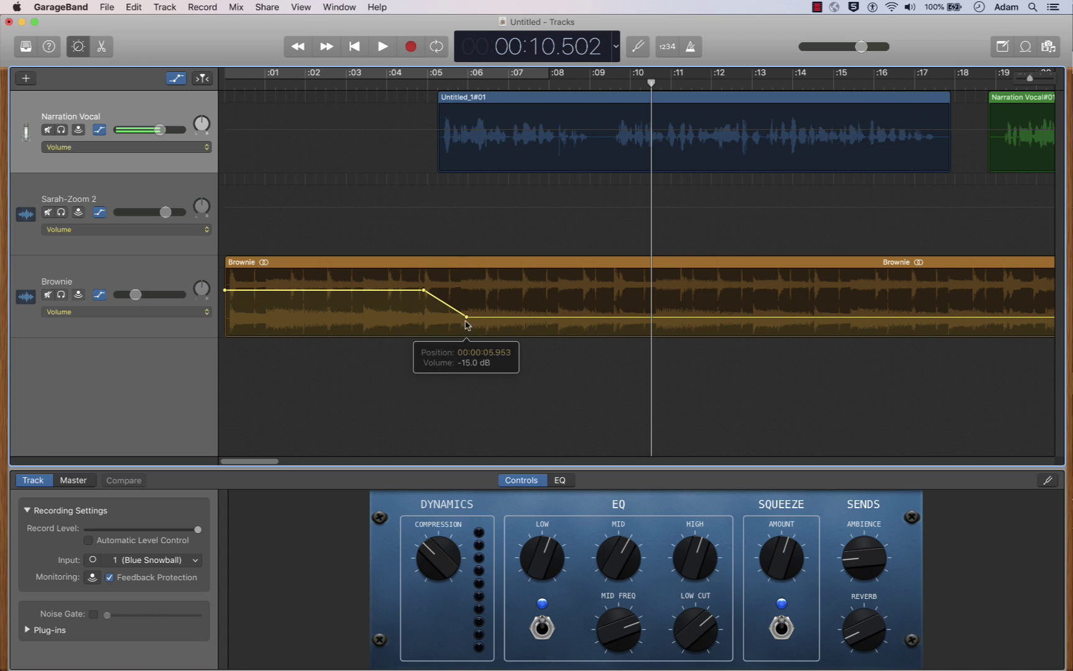
pyautogui.press('space')
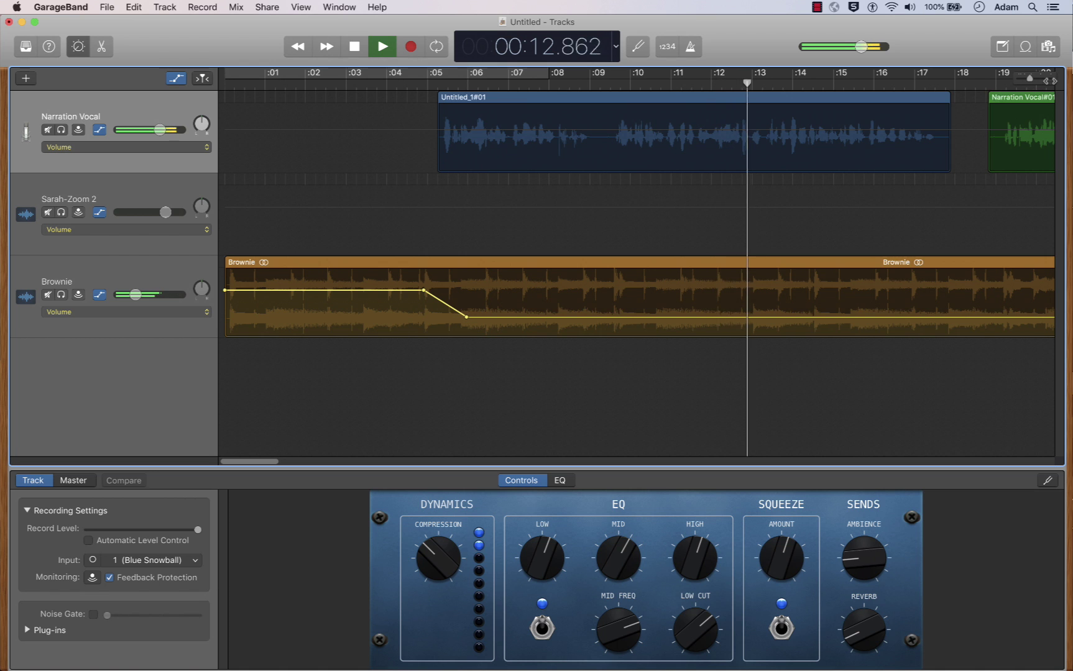
pyautogui.press('super+Left')
pyautogui.press('super+Left')
pyautogui.press('super+Left')
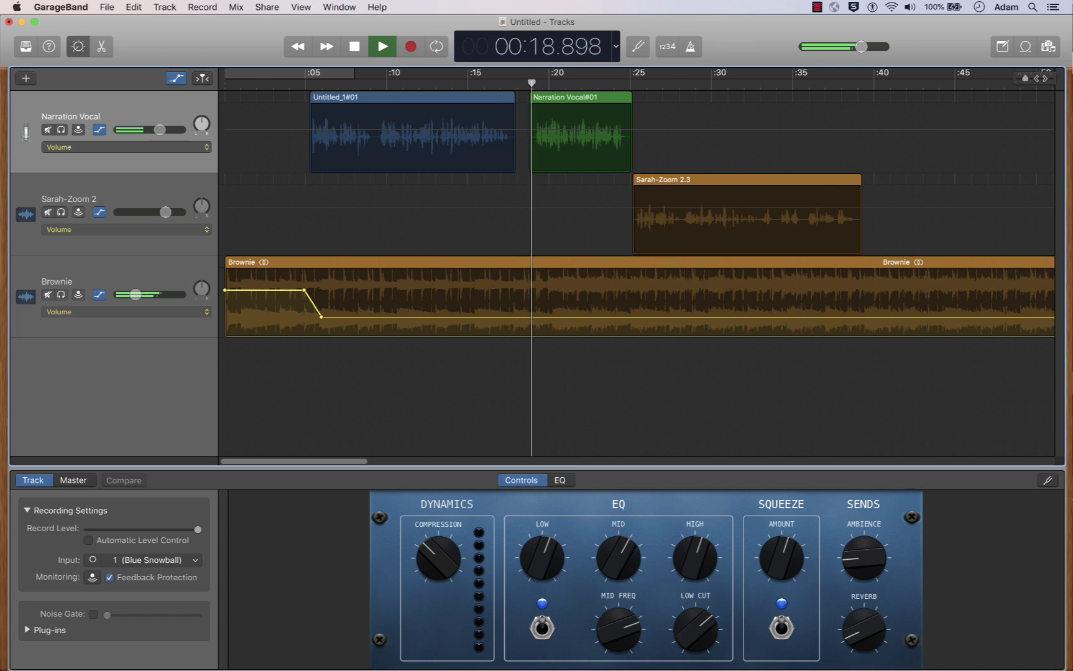
pyautogui.press('space')
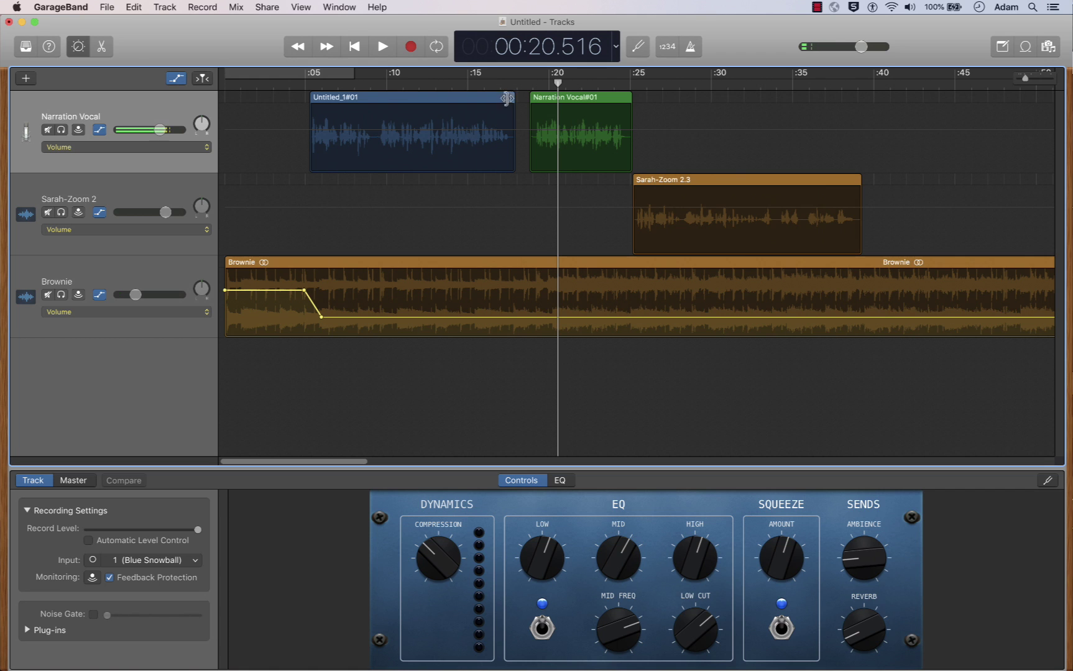
# Move the second narration region to start at about 20 seconds and the interview clip to start at about 26.5 seconds.
pyautogui.moveTo(566, 101); pyautogui.dragTo(588, 100)
pyautogui.click(694, 181)
pyautogui.moveTo(693, 180); pyautogui.dragTo(715, 180)
# Raise Brownie's volume between about 18 and 19.6 seconds, ramping up from about 17.5 seconds and back down by about 20 seconds.
pyautogui.moveTo(557, 84); pyautogui.dragTo(512, 86)
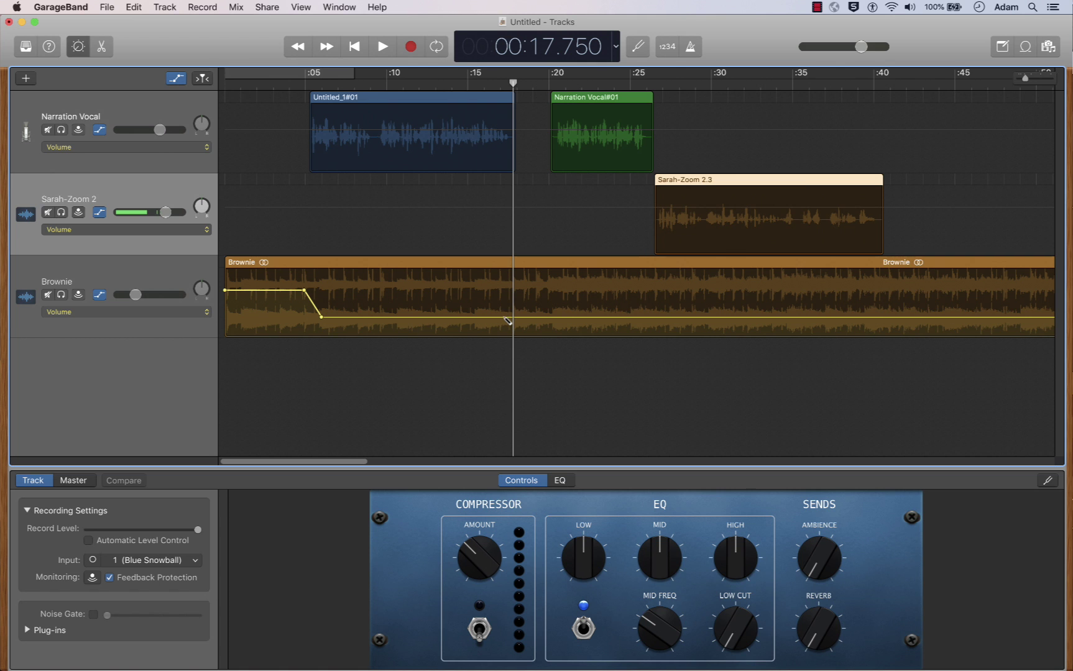
pyautogui.press('super+Right')
pyautogui.press('super+Right')
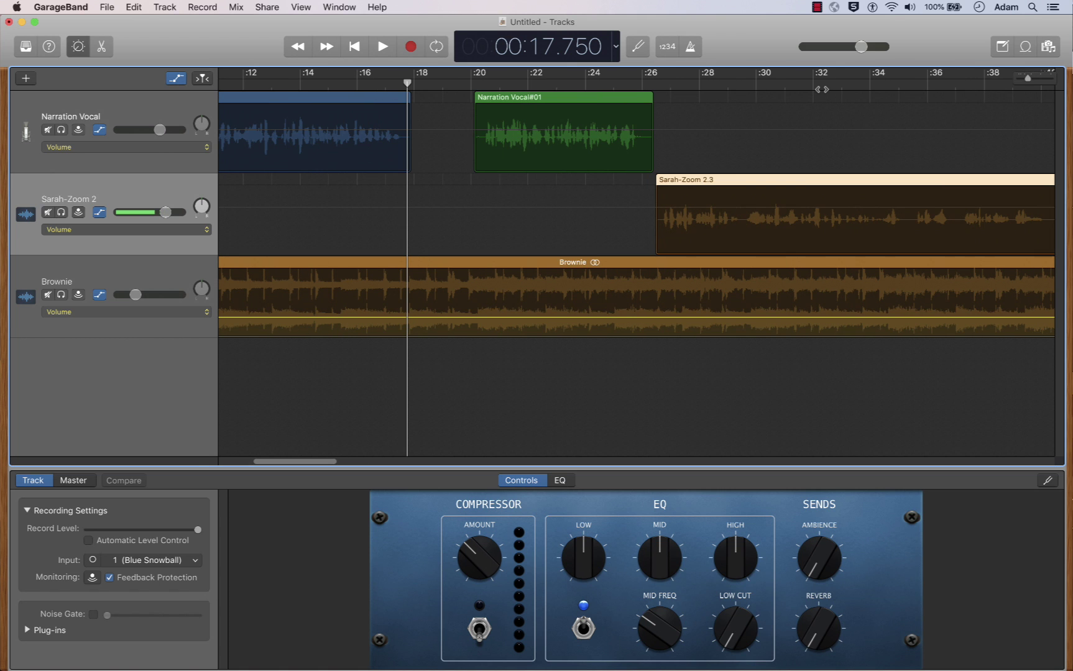
pyautogui.moveTo(398, 85); pyautogui.dragTo(392, 85)
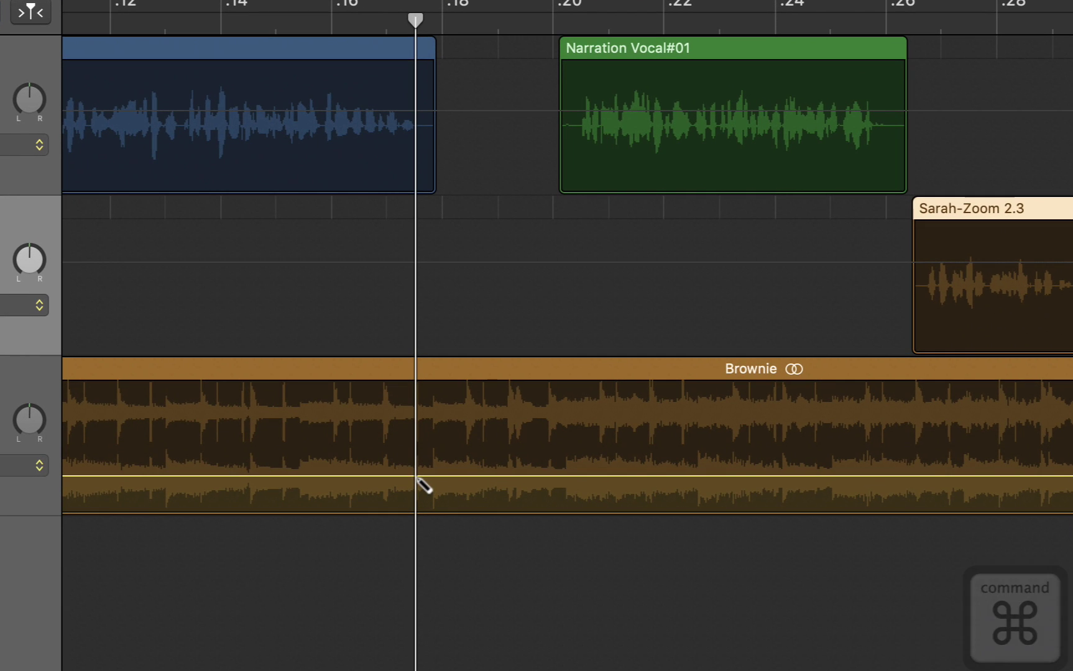
pyautogui.keyDown('super'); pyautogui.click(413, 447); pyautogui.keyUp('super')
pyautogui.keyDown('super'); pyautogui.click(429, 476); pyautogui.keyUp('super')
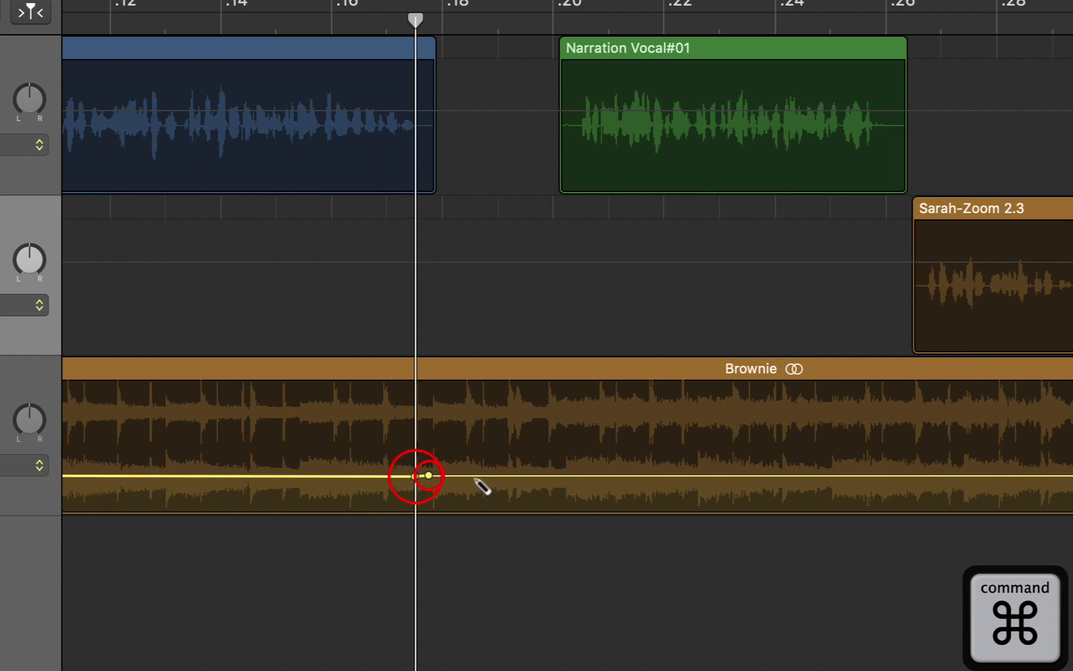
pyautogui.keyDown('super'); pyautogui.click(540, 476); pyautogui.keyUp('super')
pyautogui.keyDown('super'); pyautogui.click(553, 476); pyautogui.keyUp('super')
pyautogui.moveTo(481, 476); pyautogui.dragTo(539, 444)
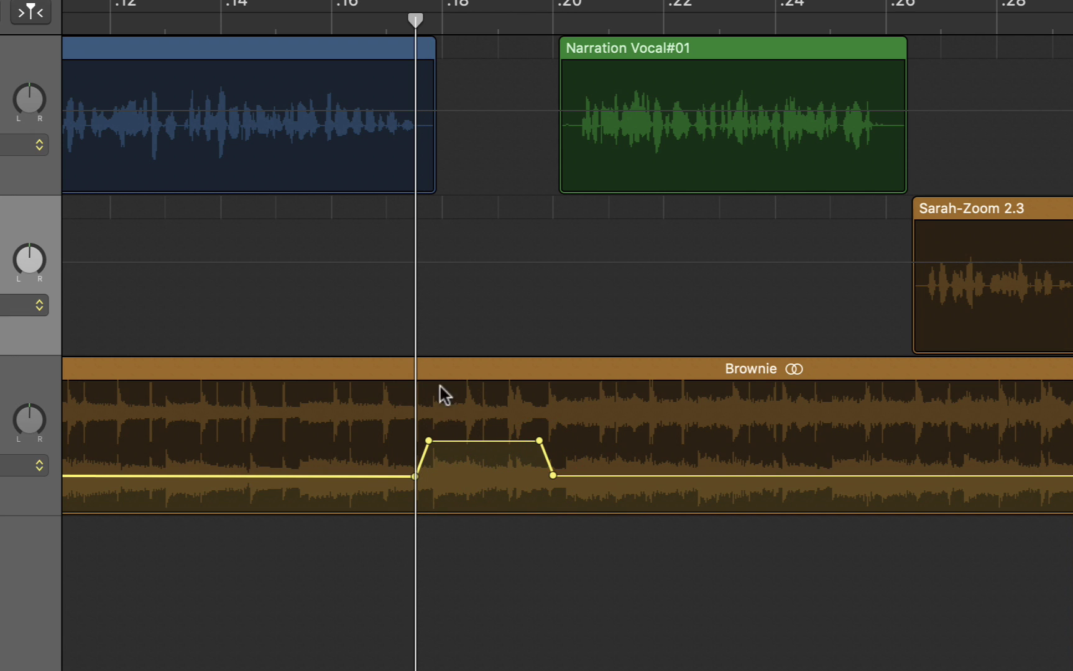
pyautogui.moveTo(414, 28); pyautogui.dragTo(375, 29)
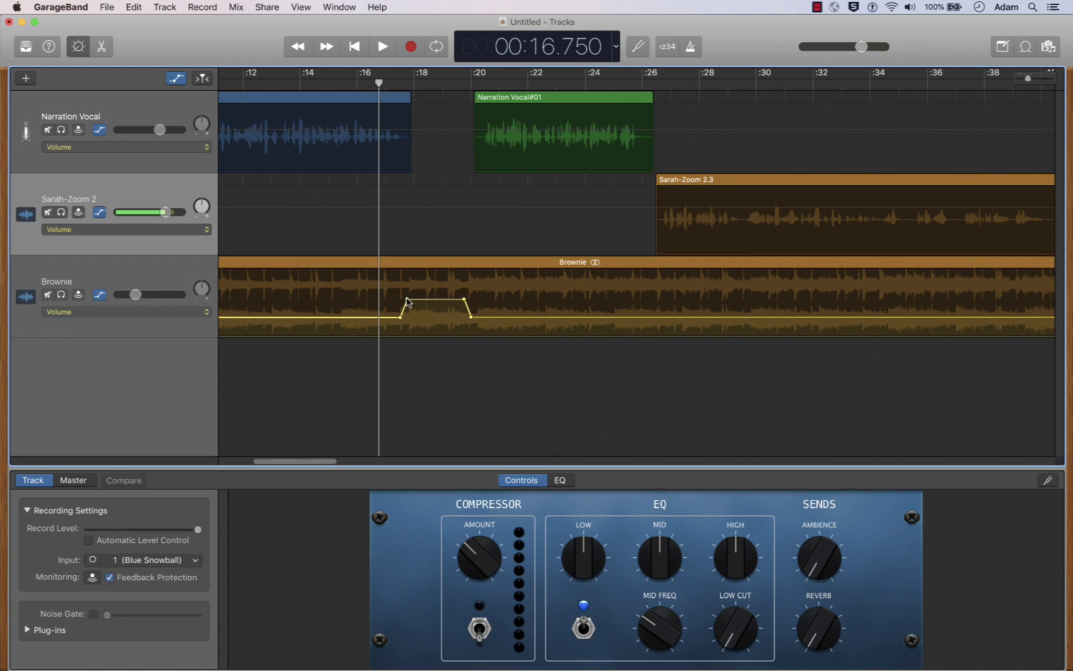
pyautogui.moveTo(407, 300); pyautogui.dragTo(460, 299)
# Trim the silence off the start of the second narration region and move the region to start at about 19.9 seconds.
pyautogui.moveTo(505, 97); pyautogui.dragTo(475, 156)
pyautogui.press('a')
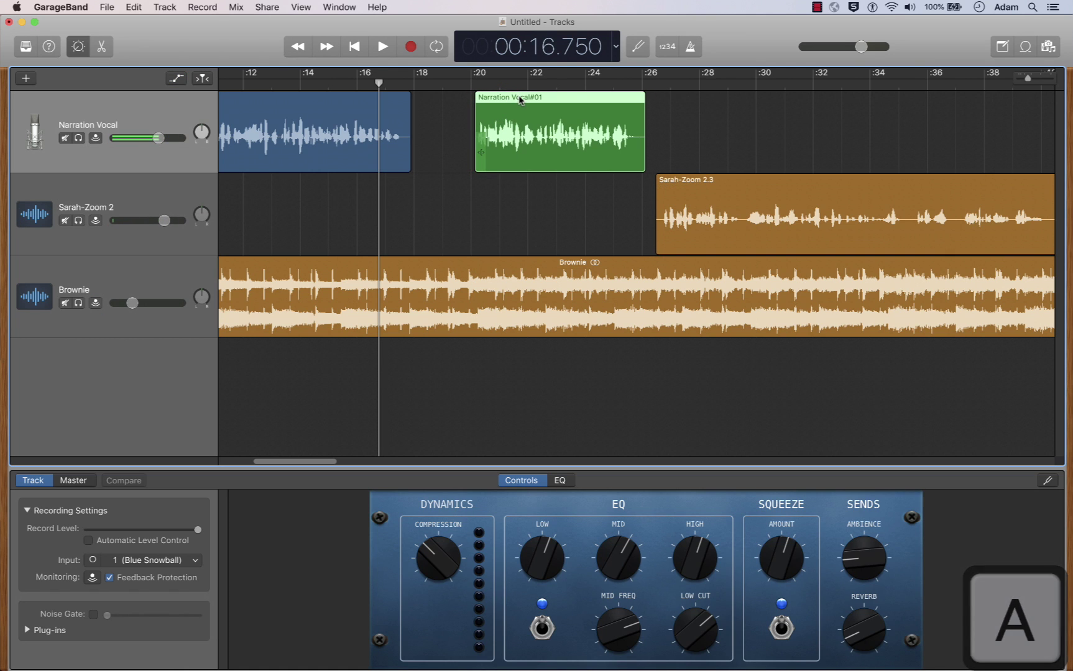
pyautogui.press('a')
pyautogui.moveTo(518, 103); pyautogui.dragTo(509, 101)
# Play the music swell between the two narration regions from 15 seconds to about 23 seconds.
pyautogui.click(361, 80)
pyautogui.click(329, 80)
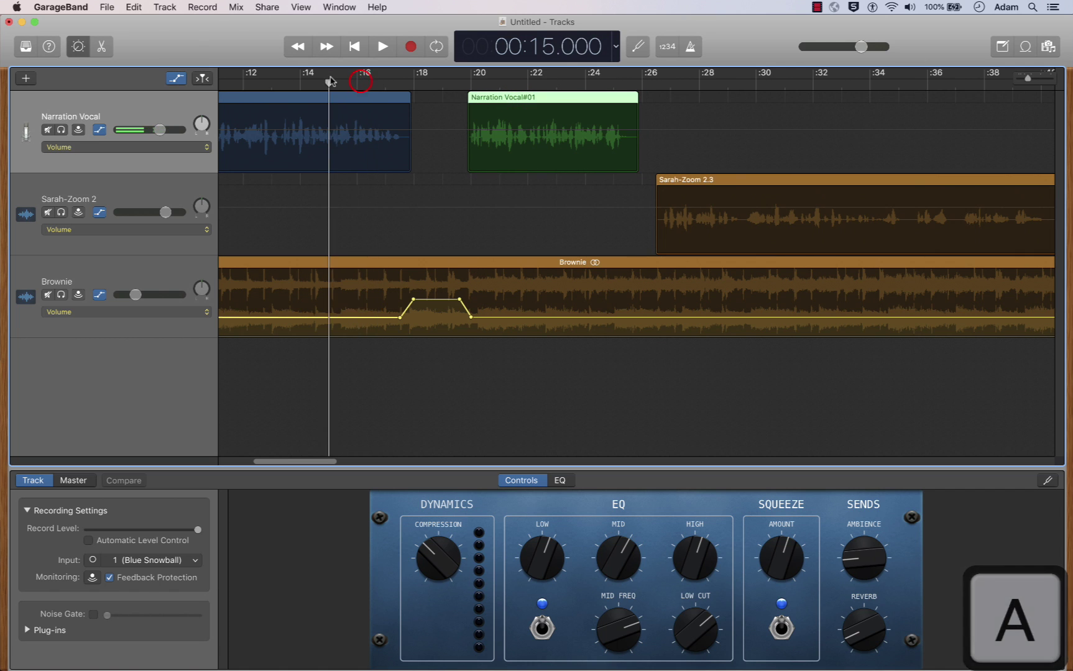
pyautogui.press('space')
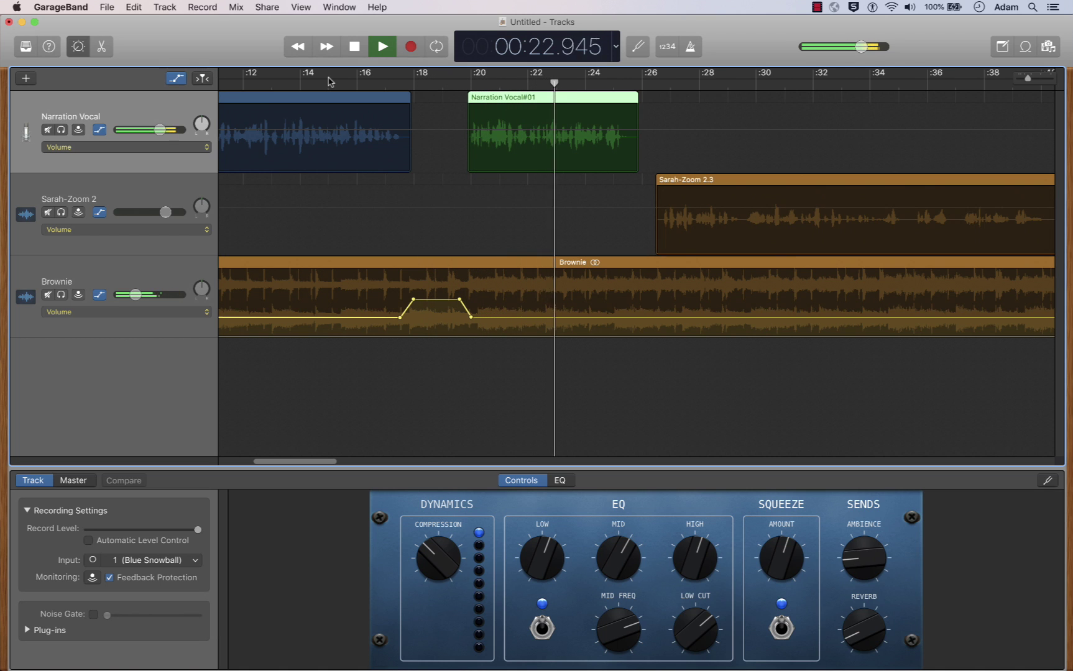
pyautogui.press('space')
# Extend Brownie's raised section to about 20.6 seconds, ramping down by about 21.1 seconds, and start the second narration at about 20.9 seconds.
pyautogui.moveTo(519, 97); pyautogui.dragTo(546, 98)
pyautogui.moveTo(473, 321); pyautogui.dragTo(488, 299)
pyautogui.moveTo(545, 99); pyautogui.dragTo(548, 102)
# Play from about 17 to 28.4 seconds, moving the interview clip to start at about 27 seconds during playback.
pyautogui.click(390, 80)
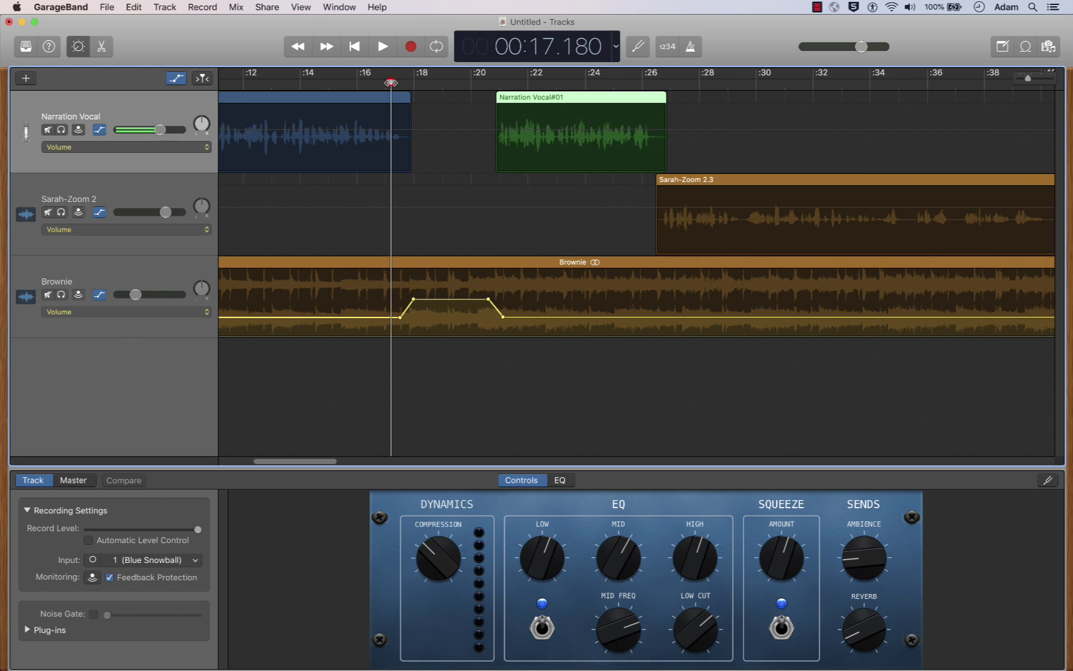
pyautogui.press('space')
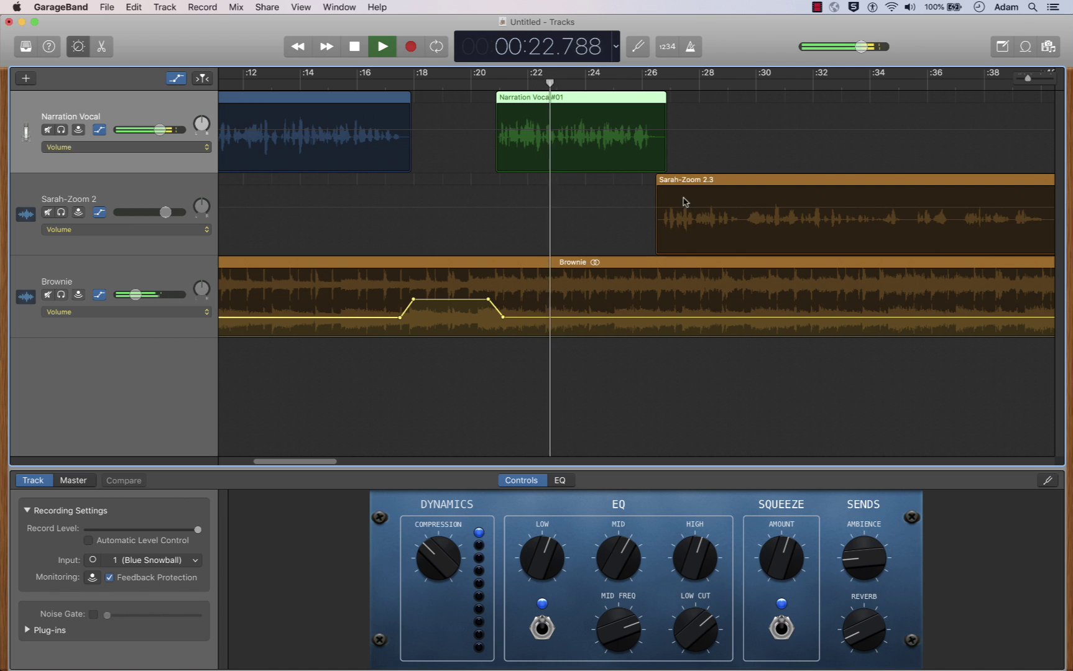
pyautogui.moveTo(713, 179); pyautogui.dragTo(729, 182)
pyautogui.click(664, 137)
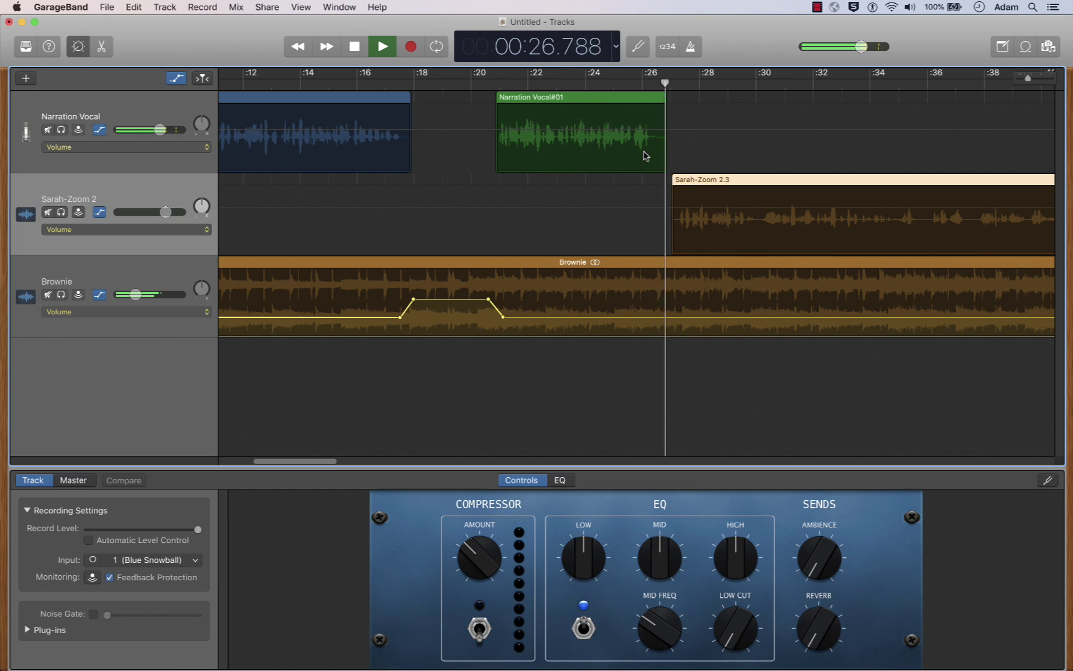
pyautogui.press('space')
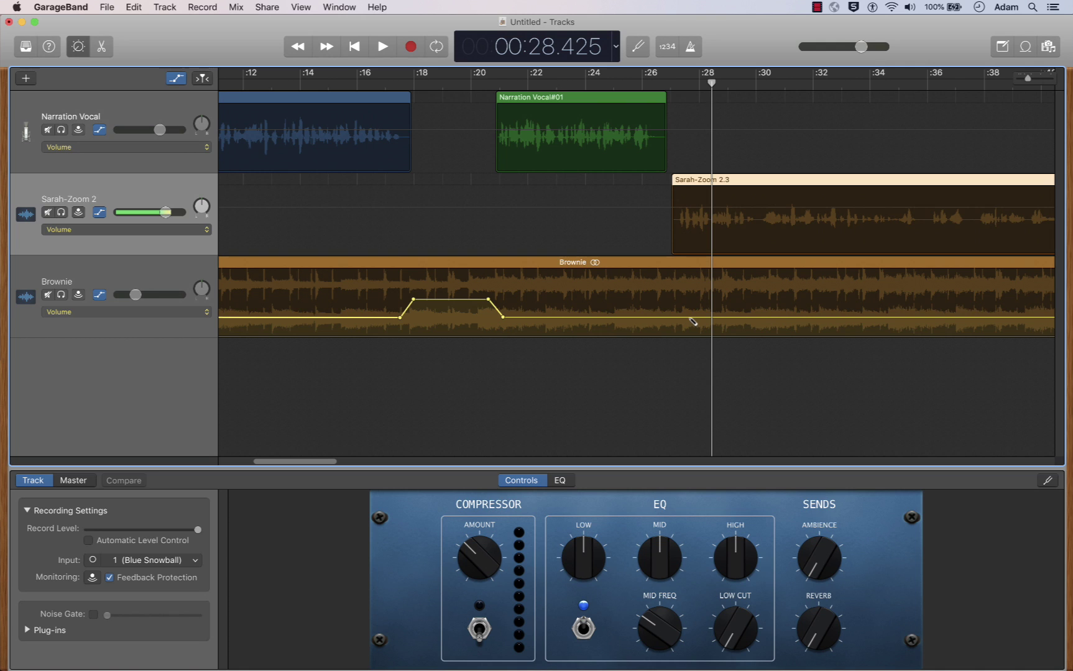
# Fade Brownie to silence from about 27.7 to 28.4 seconds under the interview clip and play it from about 26 seconds.
pyautogui.click(689, 318)
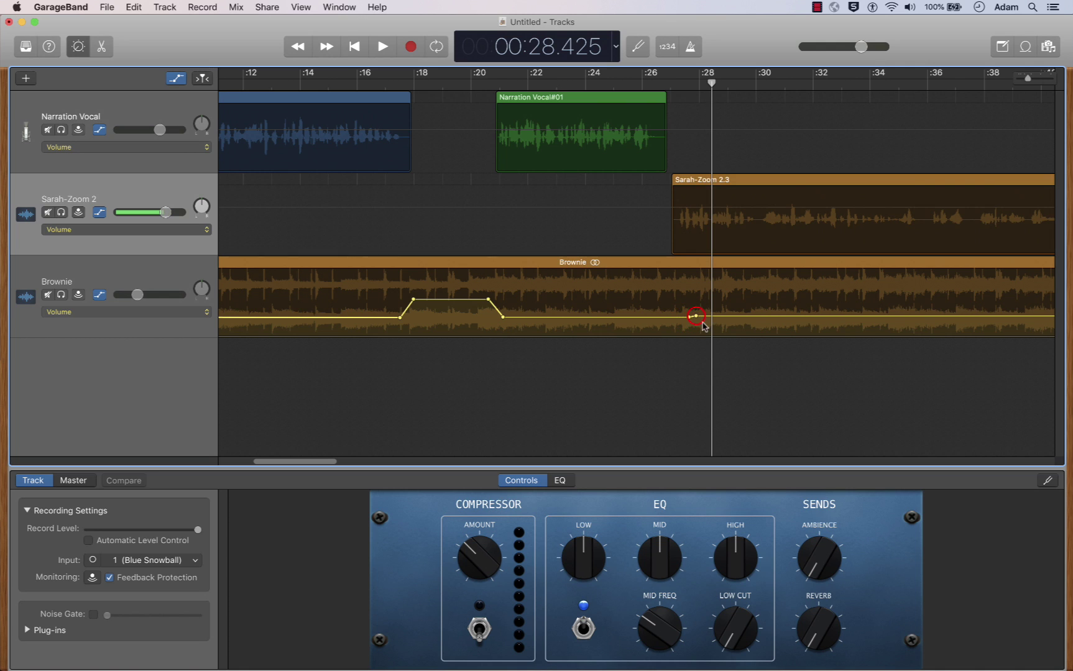
pyautogui.moveTo(698, 318); pyautogui.dragTo(711, 336)
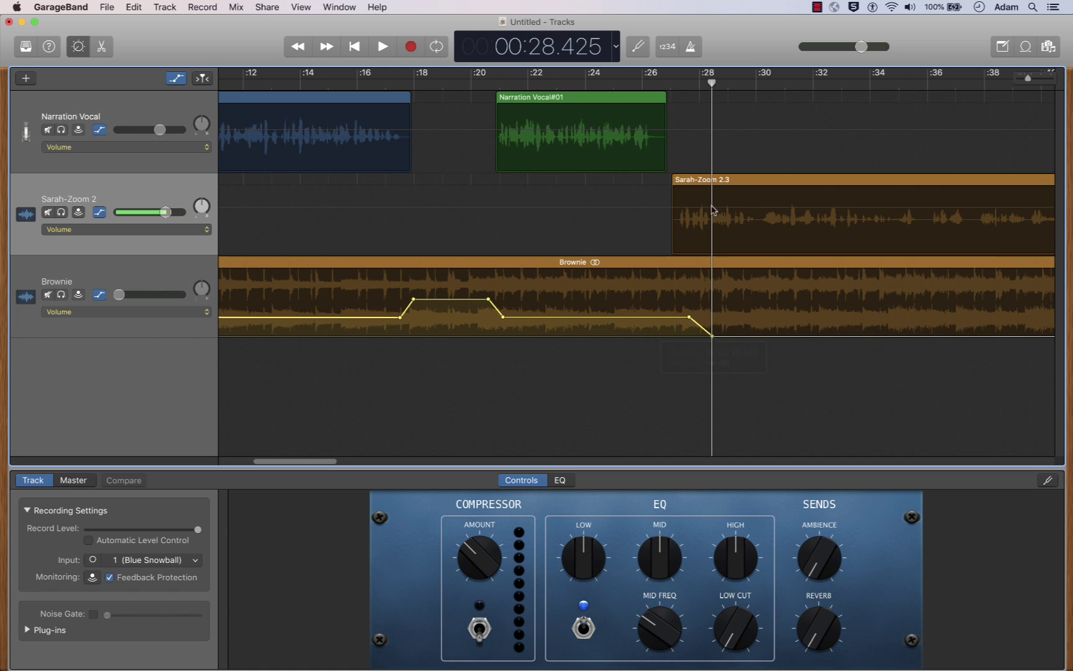
pyautogui.click(639, 84)
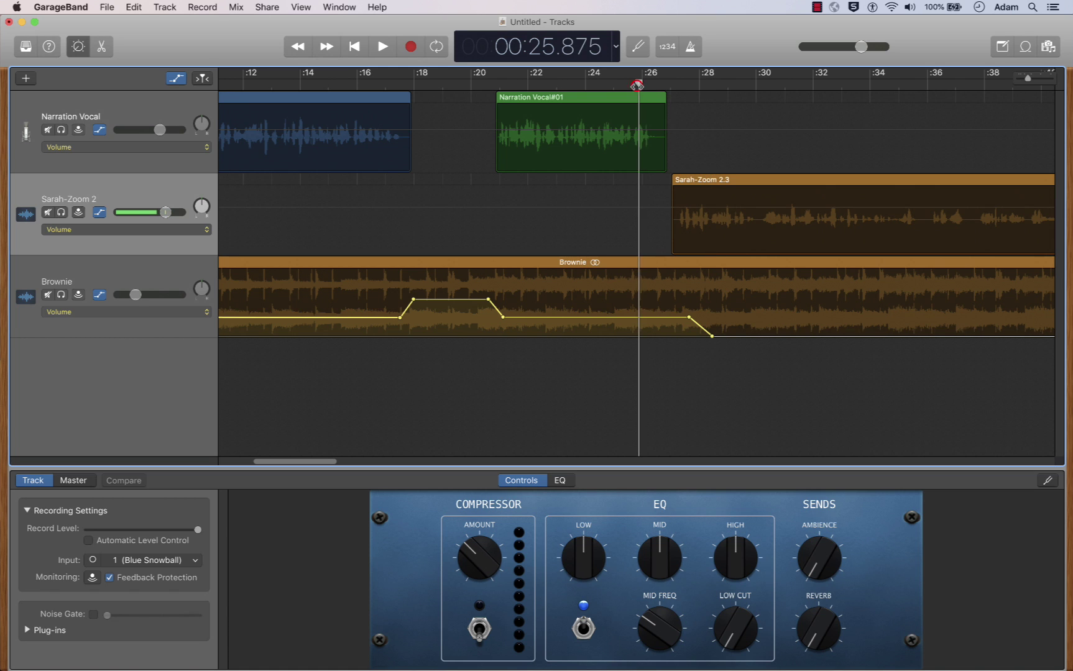
pyautogui.press('space')
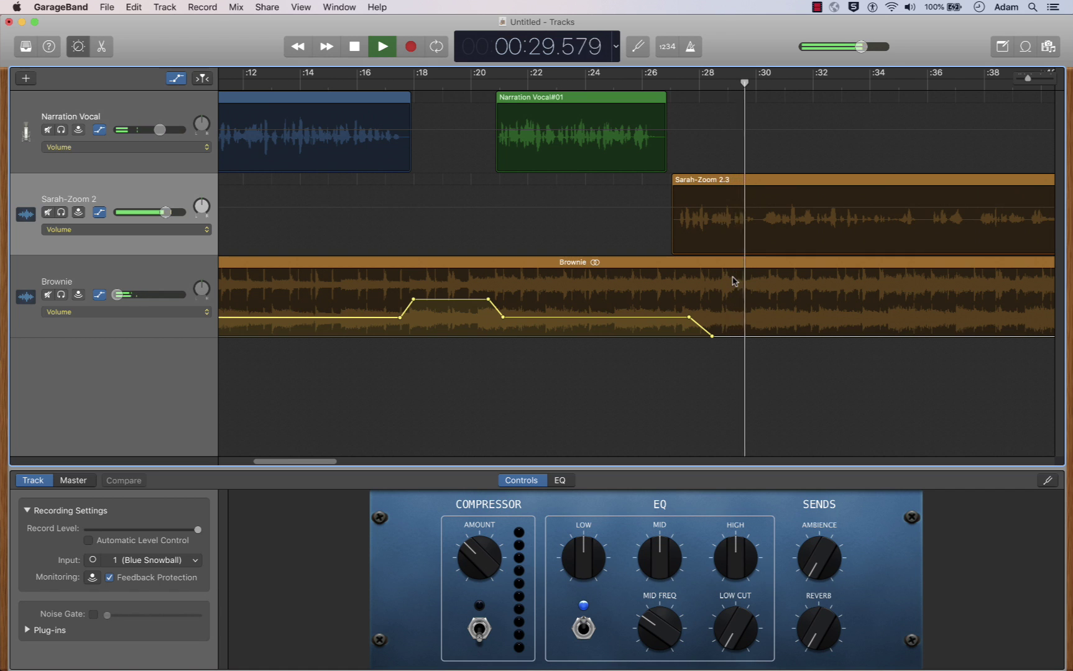
pyautogui.press('space')
# Lengthen Brownie's fade-out to end at about 30.4 seconds and play it from about 25 to 32.8 seconds.
pyautogui.moveTo(712, 336); pyautogui.dragTo(767, 336)
pyautogui.moveTo(641, 74); pyautogui.dragTo(613, 74)
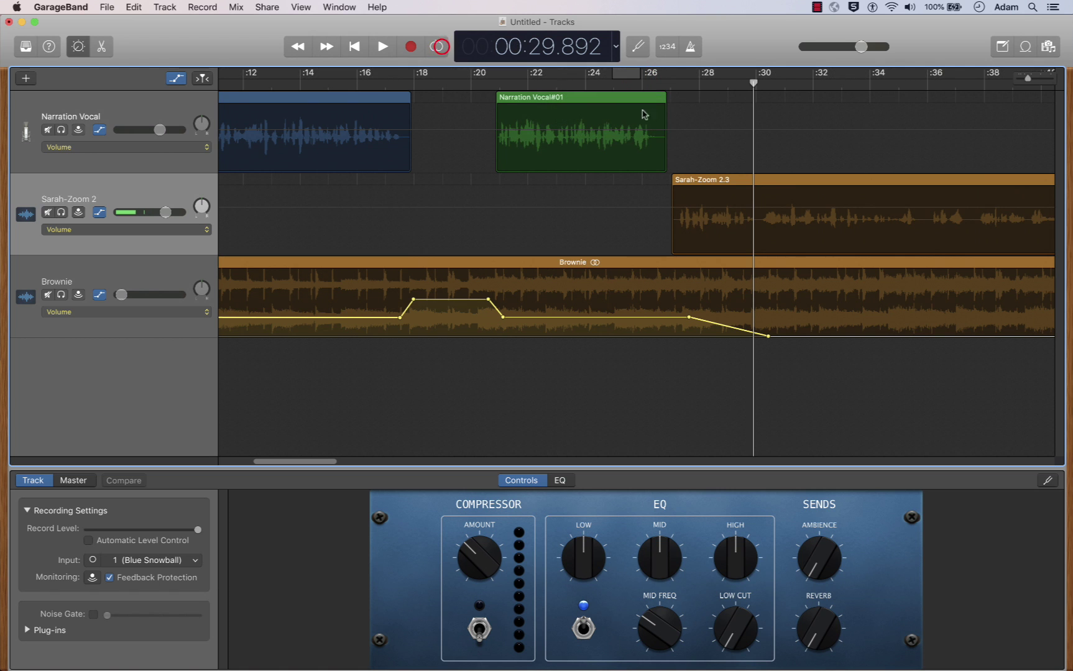
pyautogui.click(618, 80)
pyautogui.press('space')
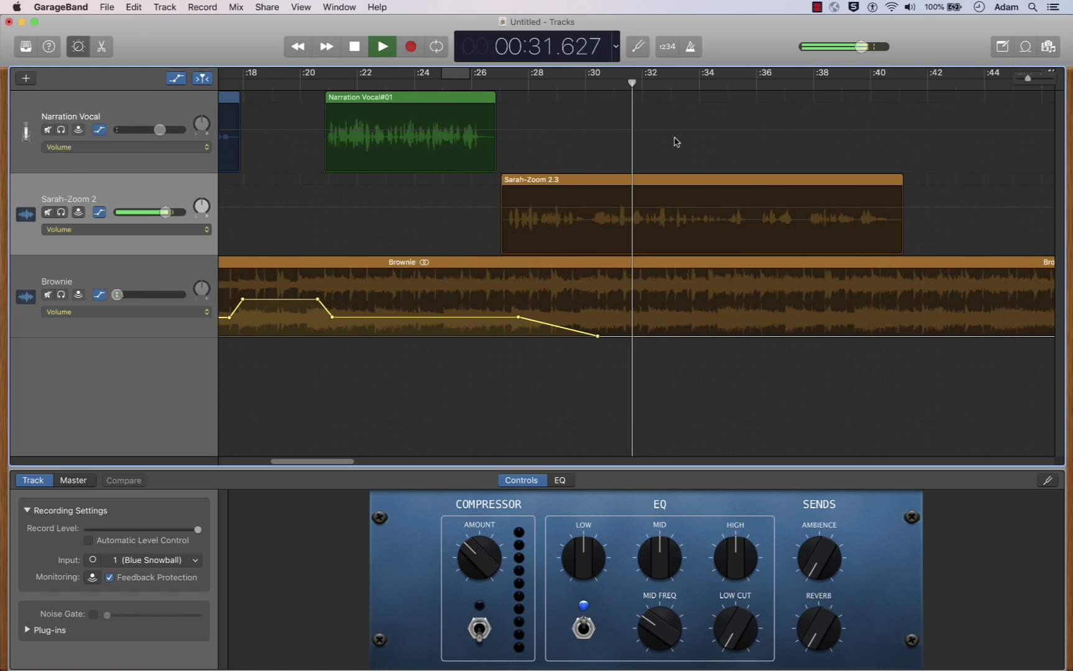
pyautogui.press('space')
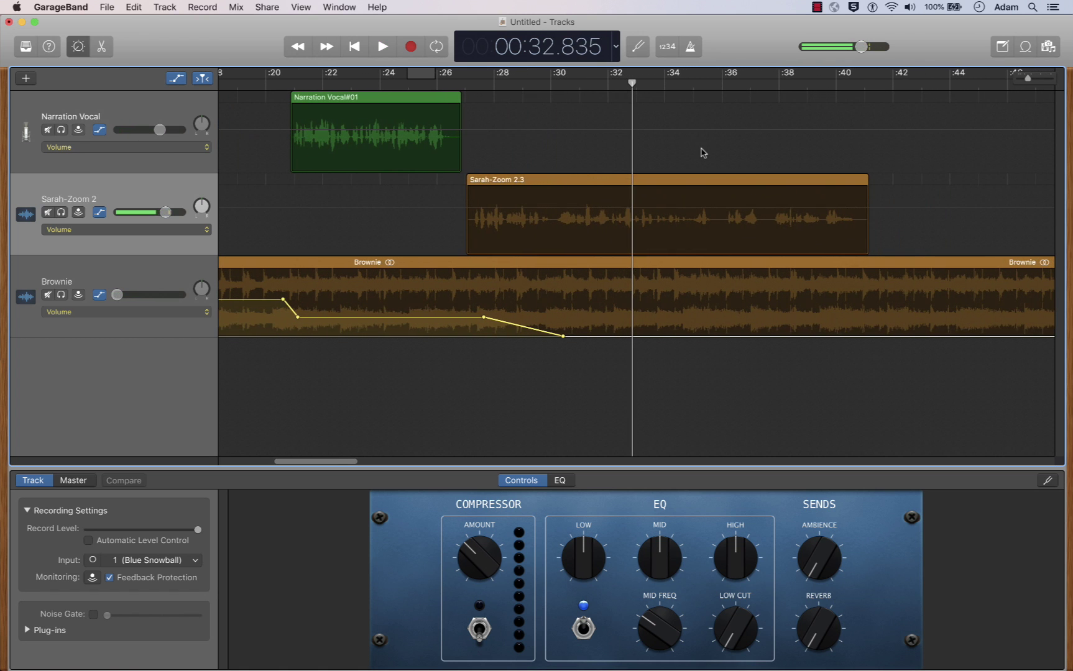
# Hide the automation curves and add du bois funeral.mp3 from the Garage Band - Podcasting folder on a new track, starting at about 4 seconds.
pyautogui.moveTo(1028, 80); pyautogui.dragTo(1019, 80)
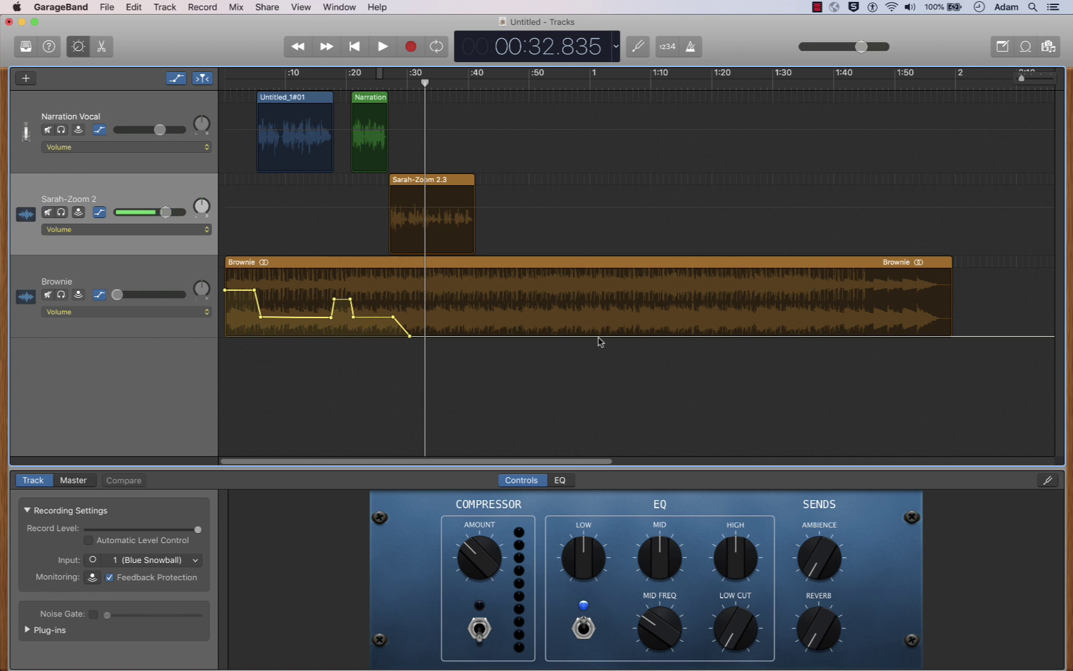
pyautogui.press('a')
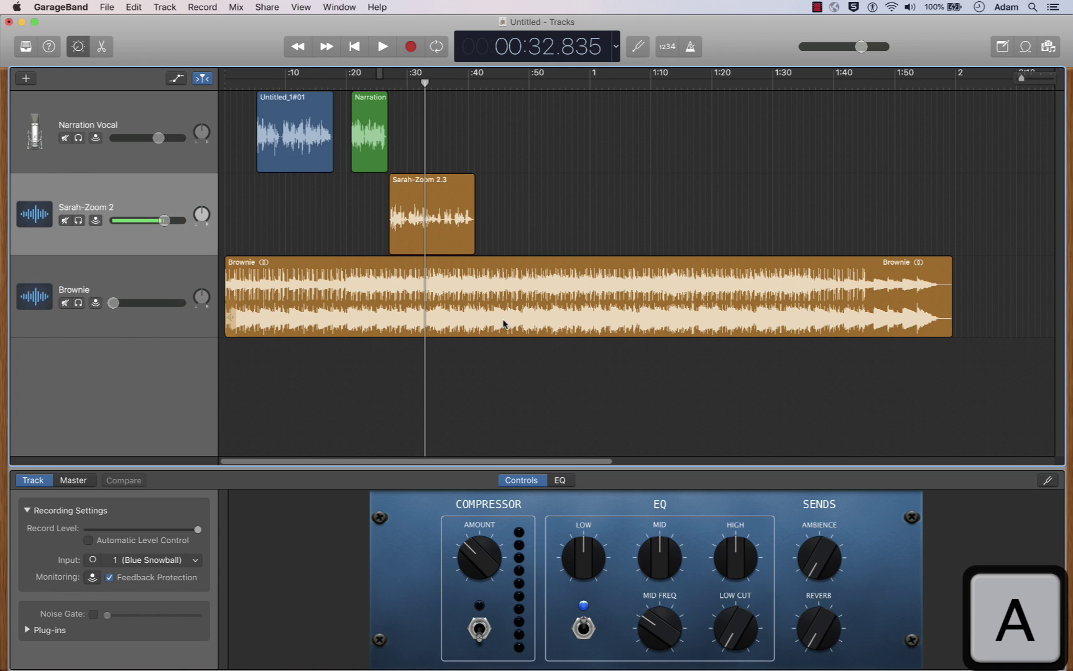
pyautogui.doubleClick(226, 25)
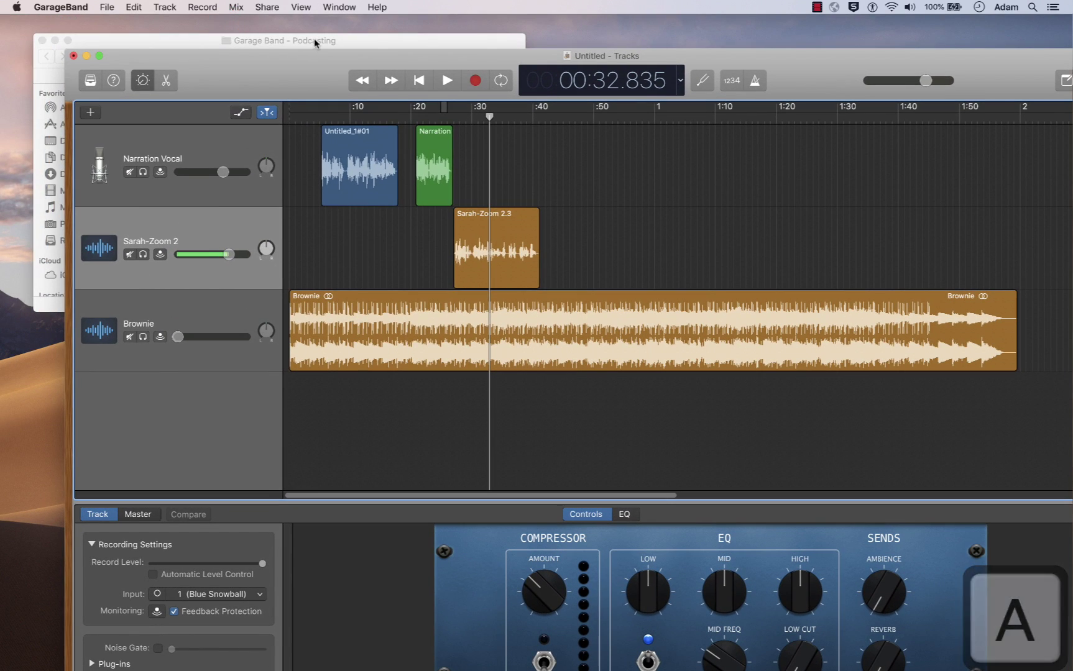
pyautogui.click(314, 41)
pyautogui.moveTo(314, 40); pyautogui.dragTo(313, 40)
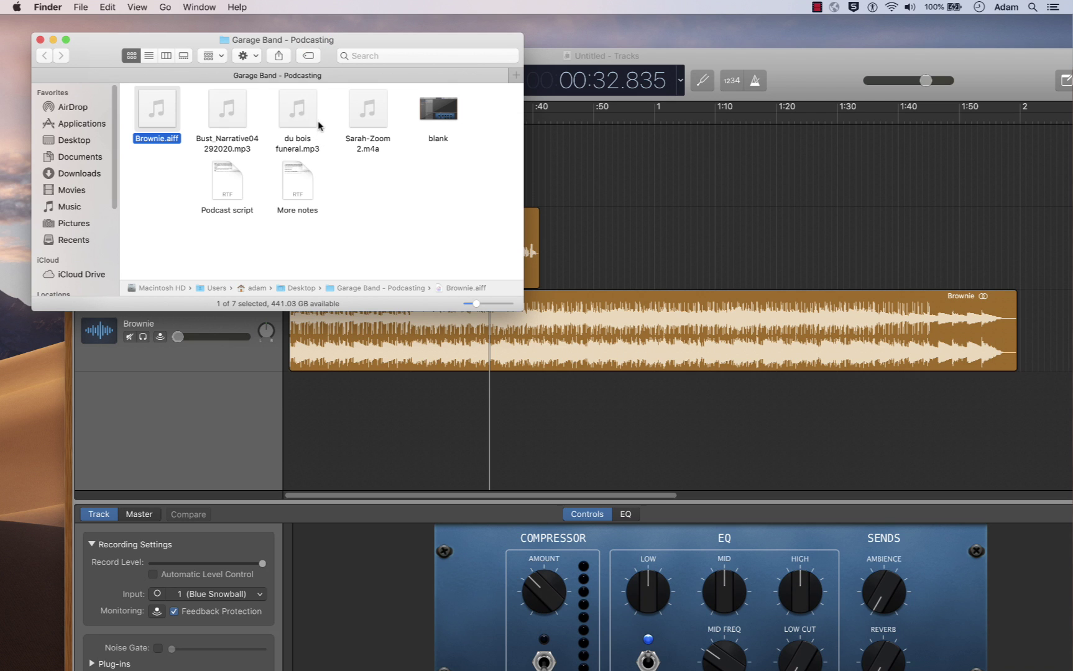
pyautogui.moveTo(308, 124); pyautogui.dragTo(358, 422)
pyautogui.click(715, 56)
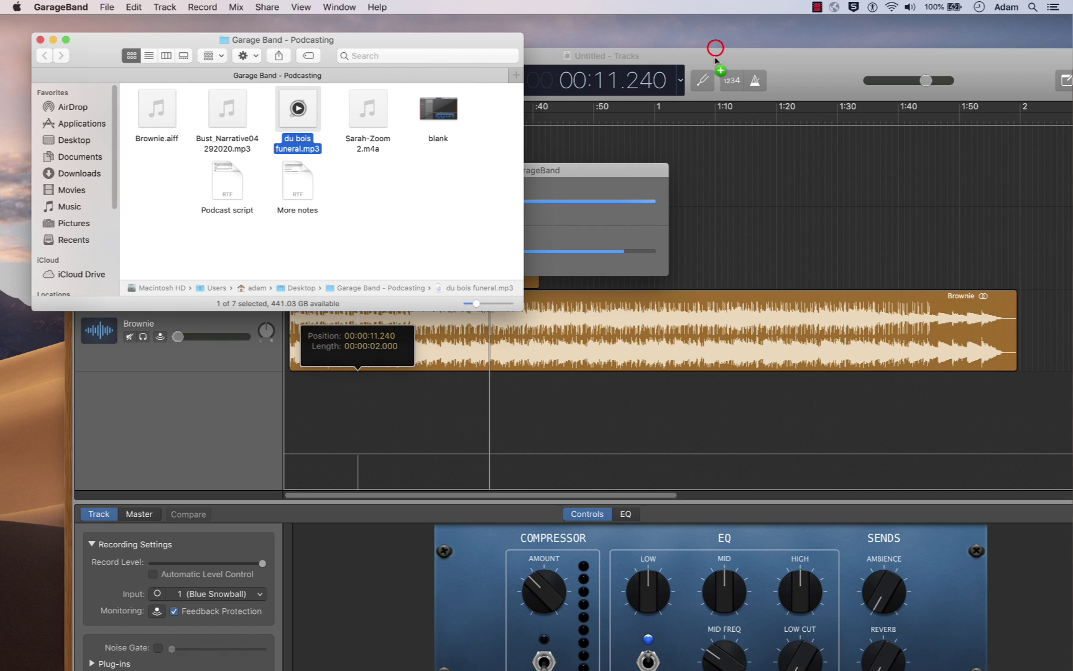
pyautogui.moveTo(729, 57); pyautogui.dragTo(665, 4)
pyautogui.moveTo(619, 345); pyautogui.dragTo(577, 353)
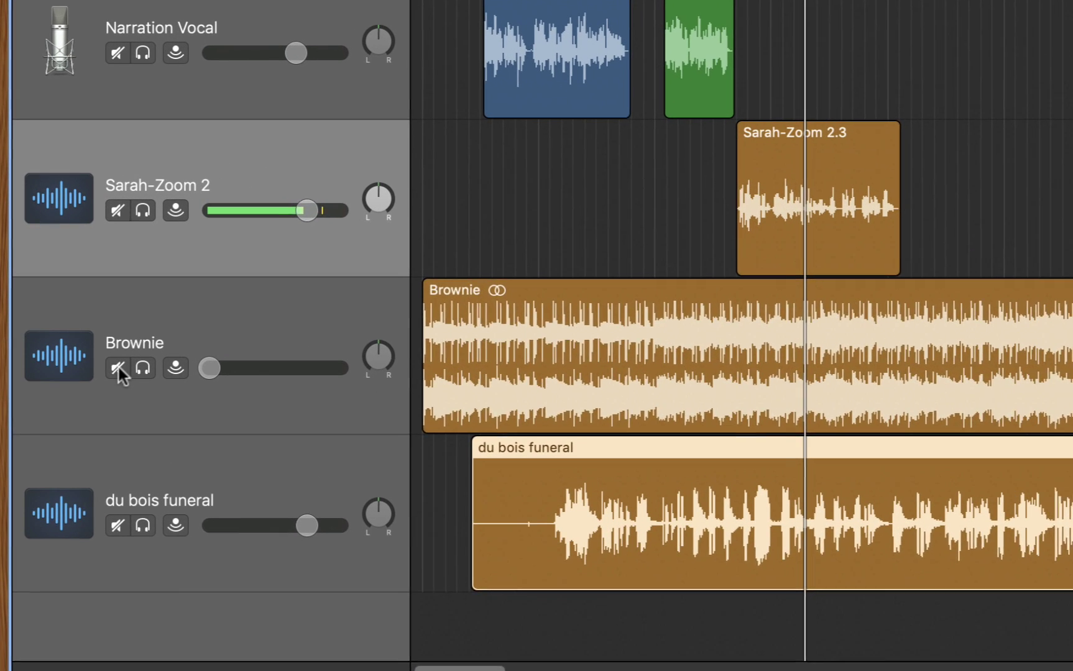
# Mute the Brownie, interview and Narration Vocal tracks and play the du bois funeral clip from 10 to about 39.7 seconds.
pyautogui.click(64, 303)
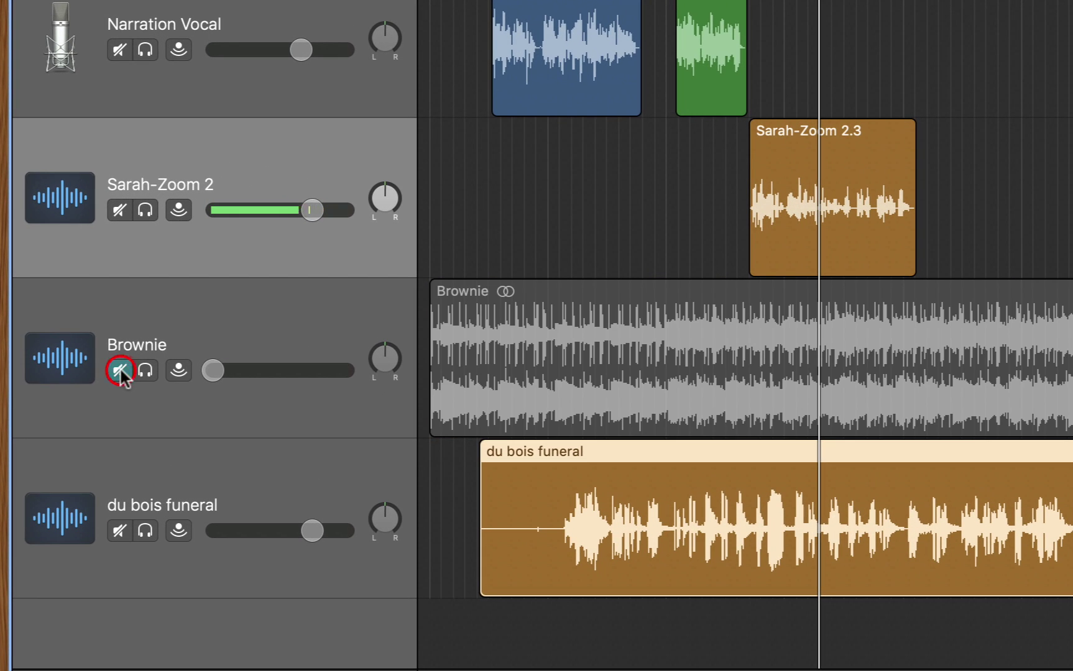
pyautogui.click(119, 209)
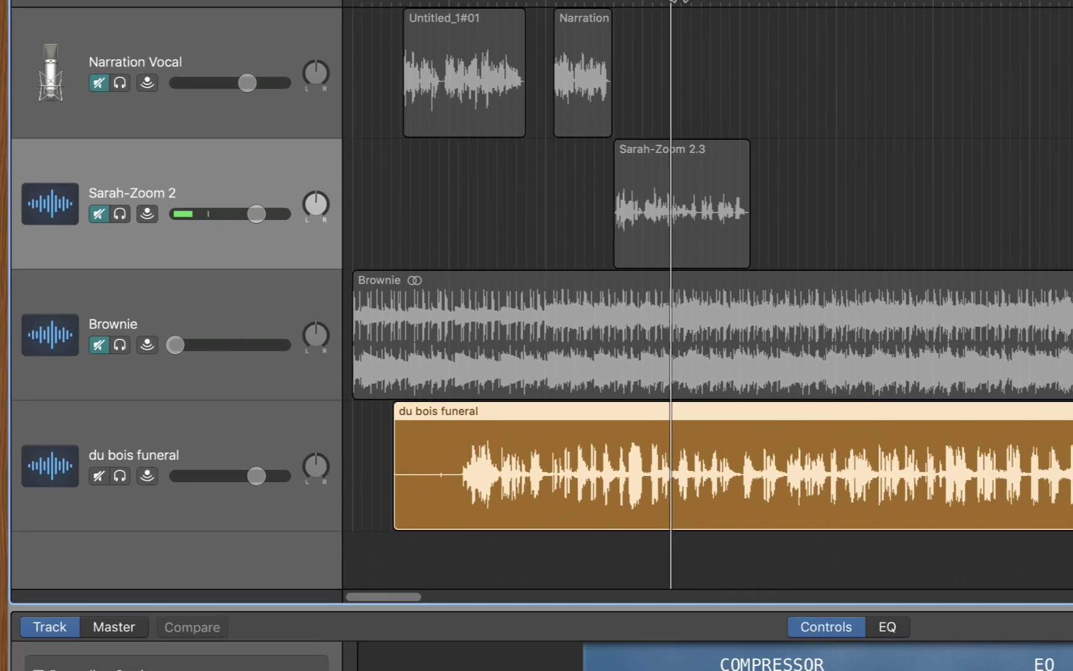
pyautogui.moveTo(427, 87); pyautogui.dragTo(288, 94)
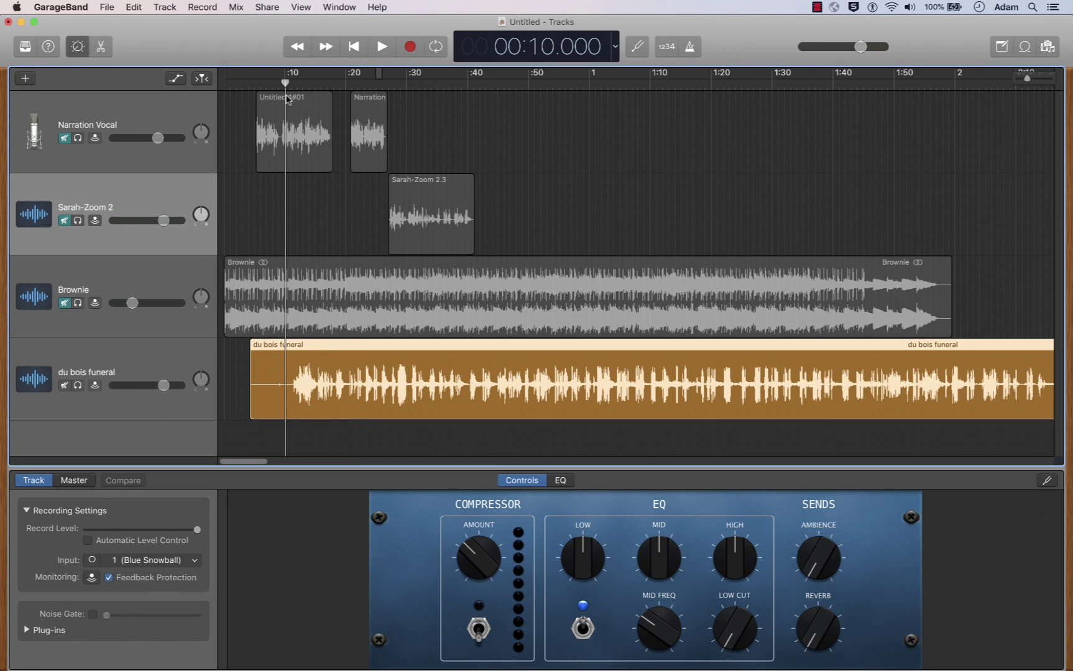
pyautogui.press('space')
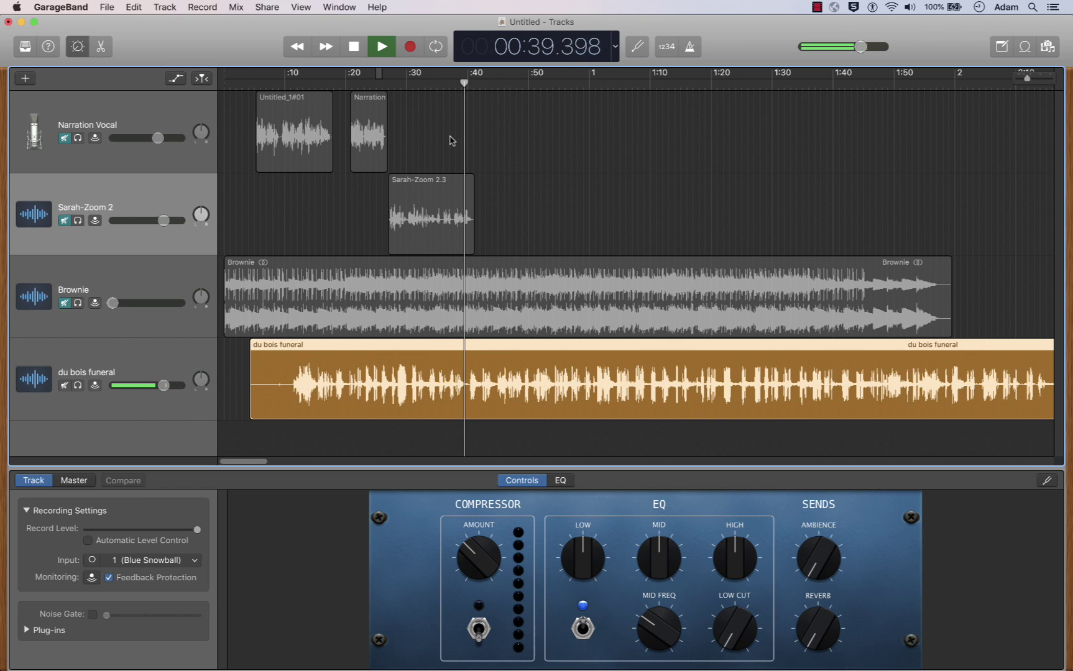
pyautogui.press('space')
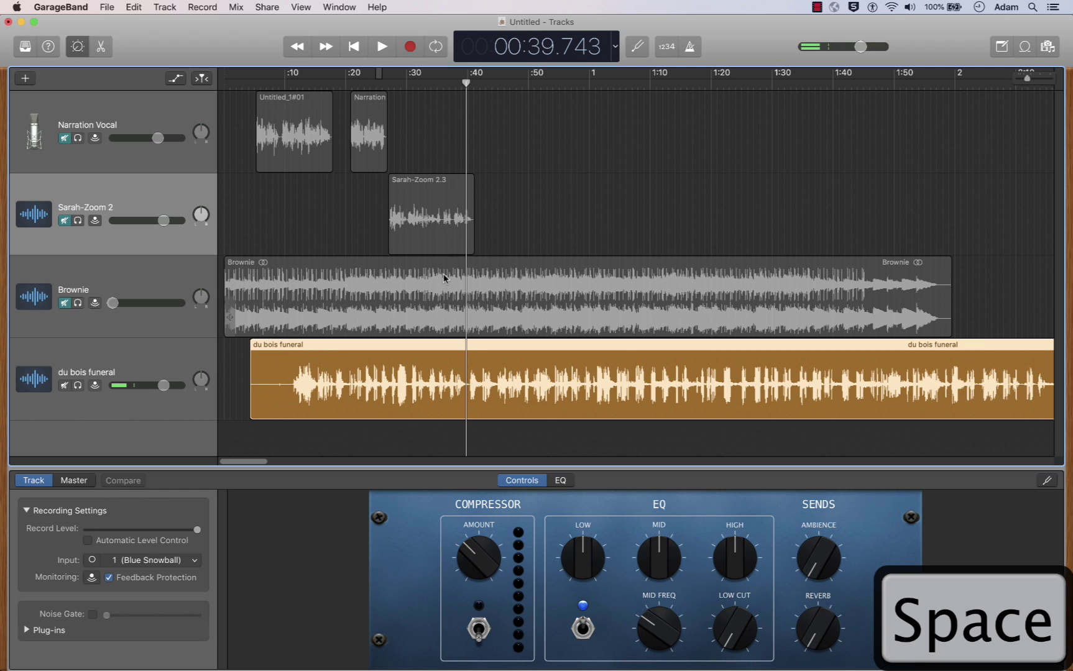
# Split the du bois funeral clip at the playhead, delete the part after it, and trim the silence from the remaining part's start.
pyautogui.click(468, 376)
pyautogui.press('cmd+t')
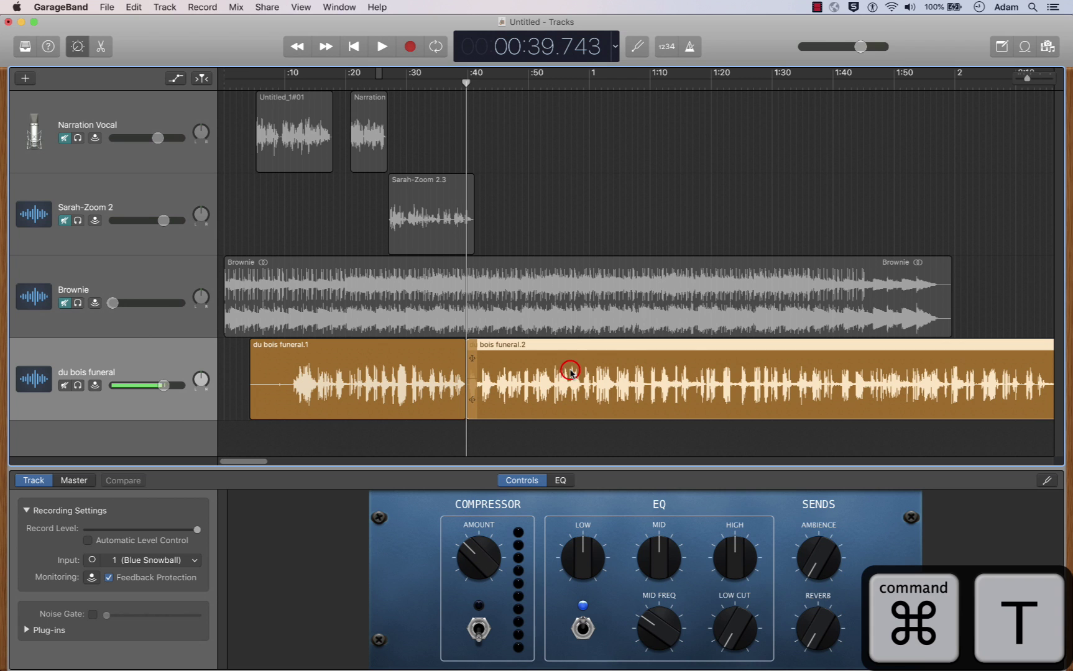
pyautogui.press('BackSpace')
pyautogui.moveTo(257, 401); pyautogui.dragTo(296, 409)
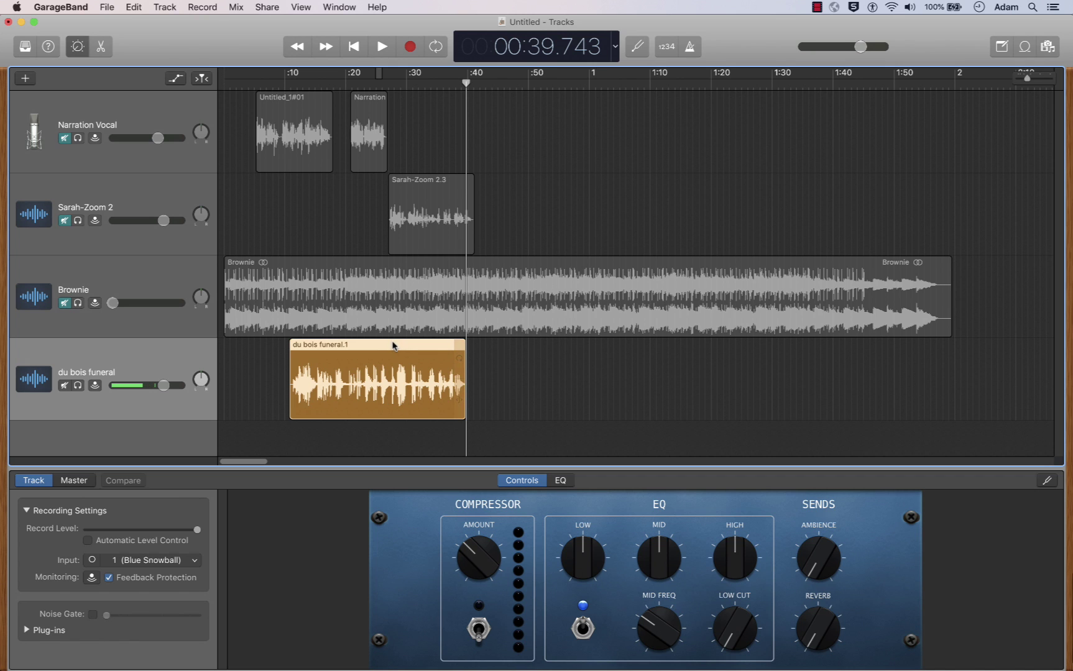
# Place the du bois funeral clip on the Brownie track at about 41 seconds and the Brownie region on the du bois funeral track.
pyautogui.moveTo(392, 347); pyautogui.dragTo(573, 386)
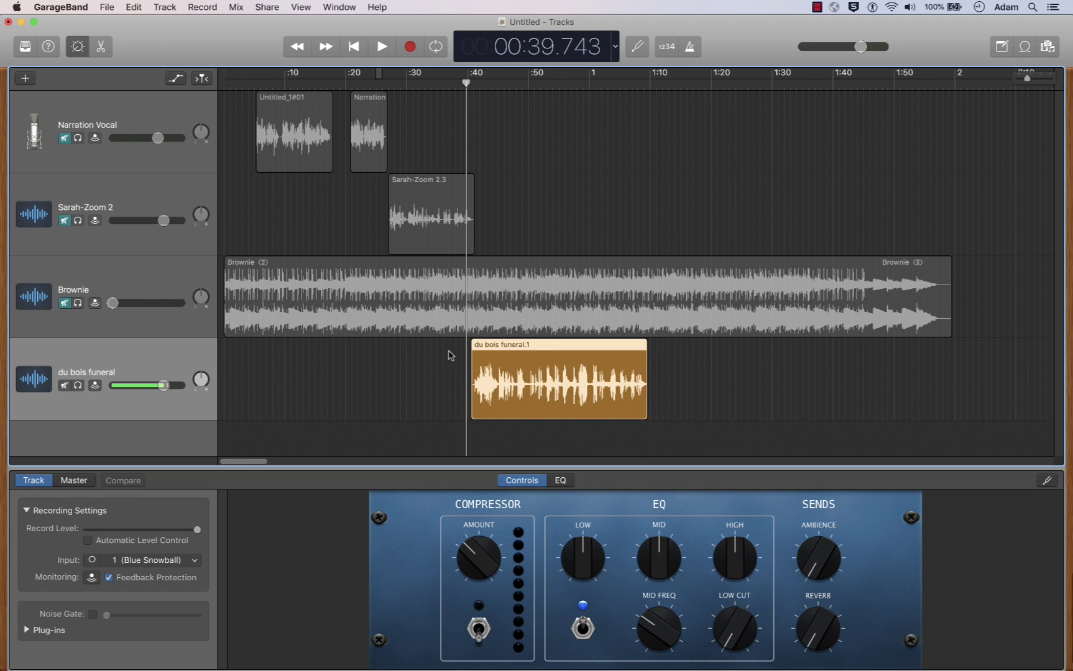
pyautogui.moveTo(540, 349); pyautogui.dragTo(499, 365)
pyautogui.moveTo(555, 180); pyautogui.dragTo(544, 288)
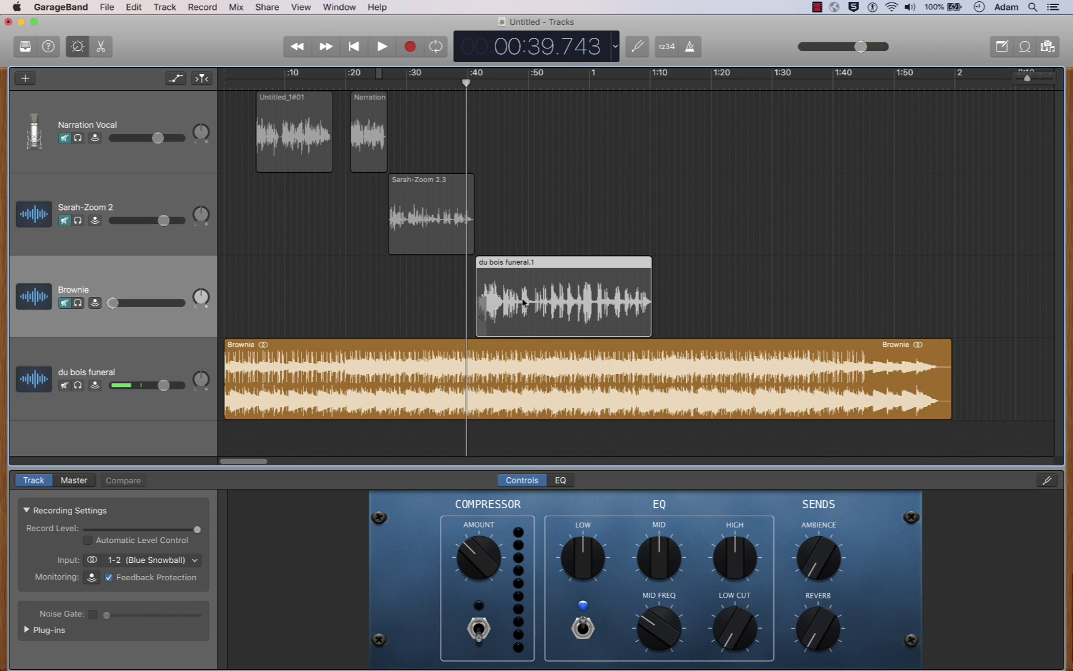
# Nudge the du bois funeral clip slightly later to about 41.5 seconds and unmute the Brownie, interview and Narration Vocal tracks.
pyautogui.moveTo(535, 276); pyautogui.dragTo(532, 259)
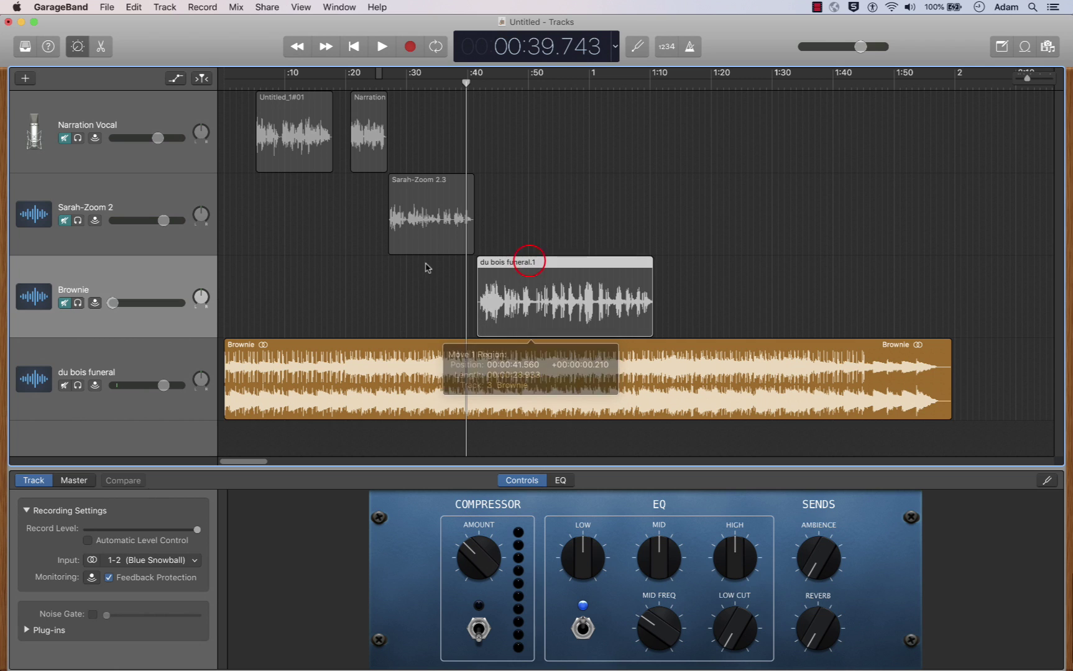
pyautogui.click(65, 303)
pyautogui.click(64, 221)
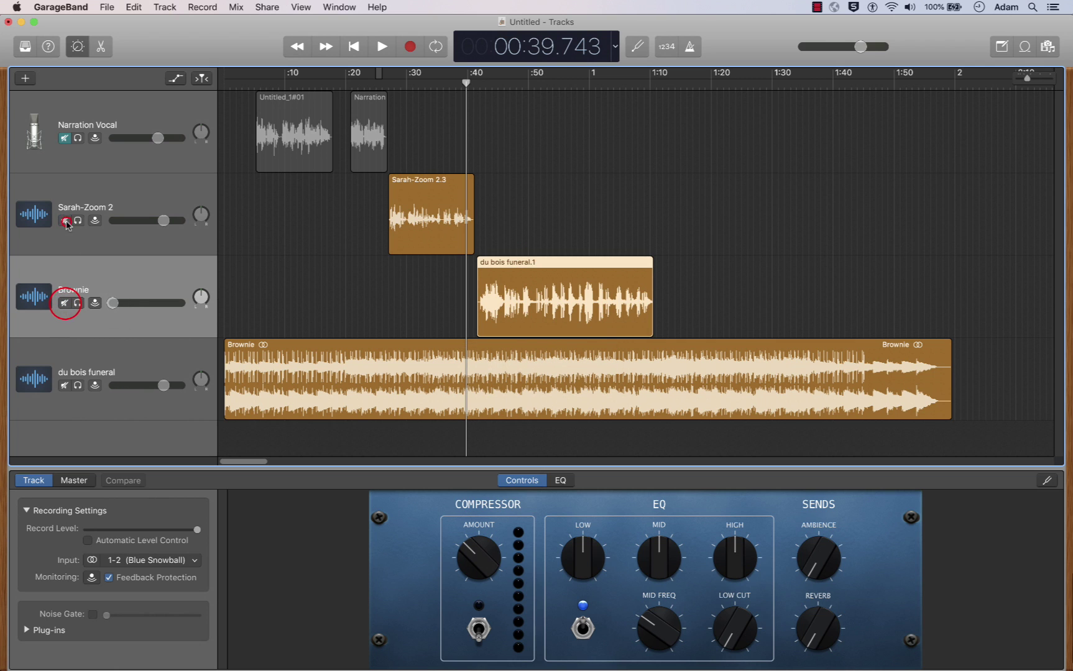
pyautogui.click(65, 138)
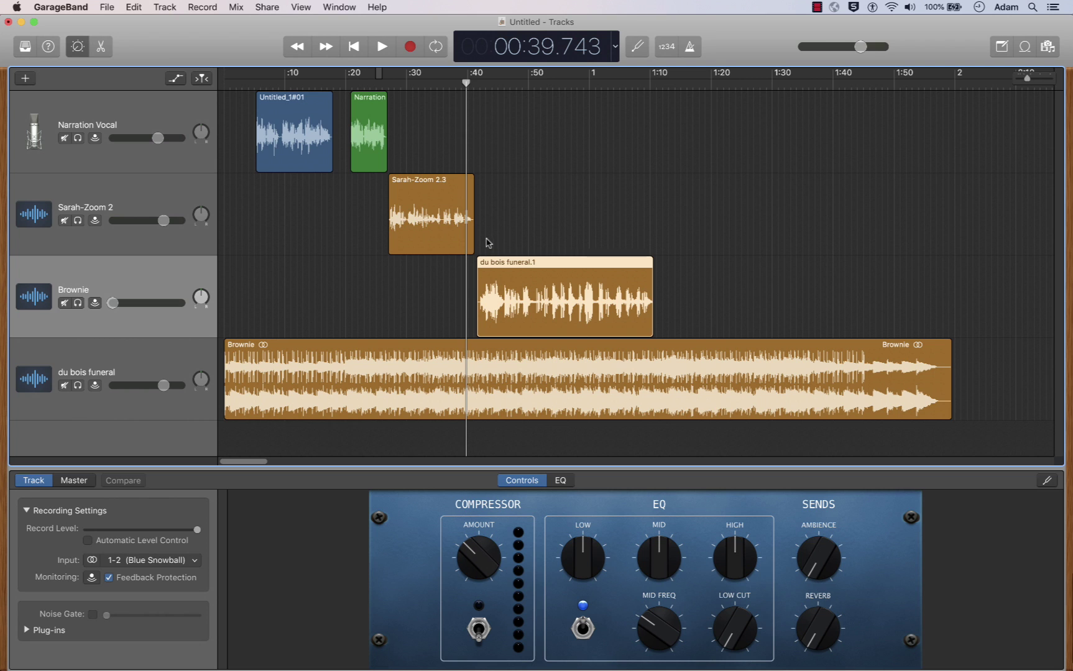
# Show the automation curves and move the Brownie track below the du bois funeral track.
pyautogui.press('a')
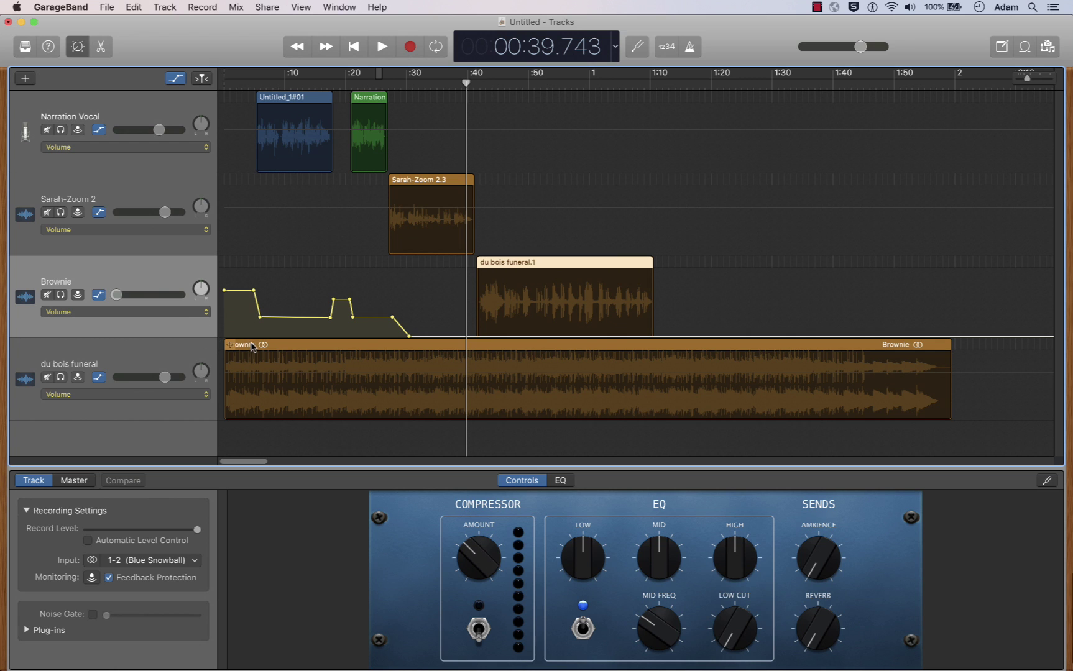
pyautogui.moveTo(167, 284); pyautogui.dragTo(175, 412)
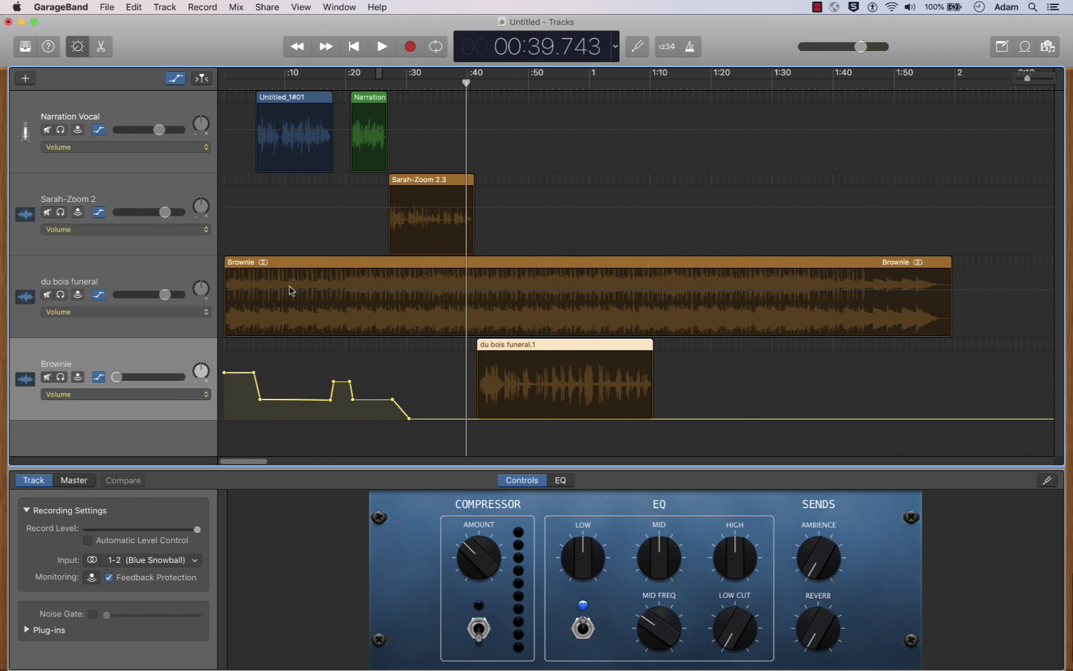
pyautogui.moveTo(378, 267); pyautogui.dragTo(356, 367)
pyautogui.press('super+z')
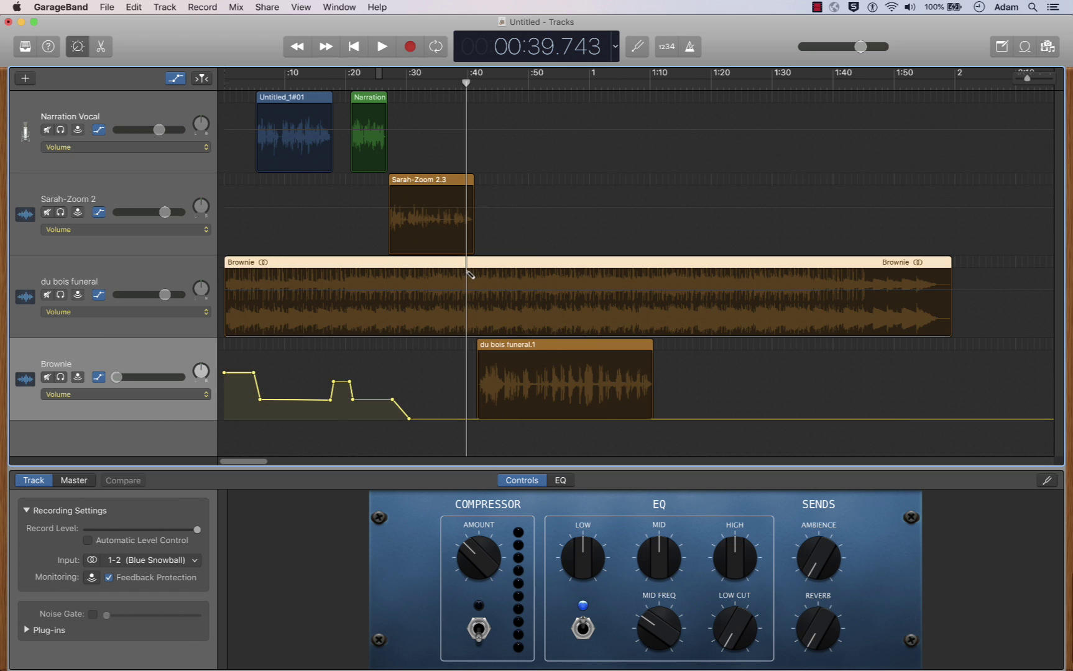
# Place the Brownie region on the Brownie track and the du bois funeral clip on its own track at about 41 seconds.
pyautogui.moveTo(522, 342); pyautogui.dragTo(593, 176)
pyautogui.click(471, 264)
pyautogui.moveTo(470, 264); pyautogui.dragTo(457, 357)
pyautogui.click(281, 352)
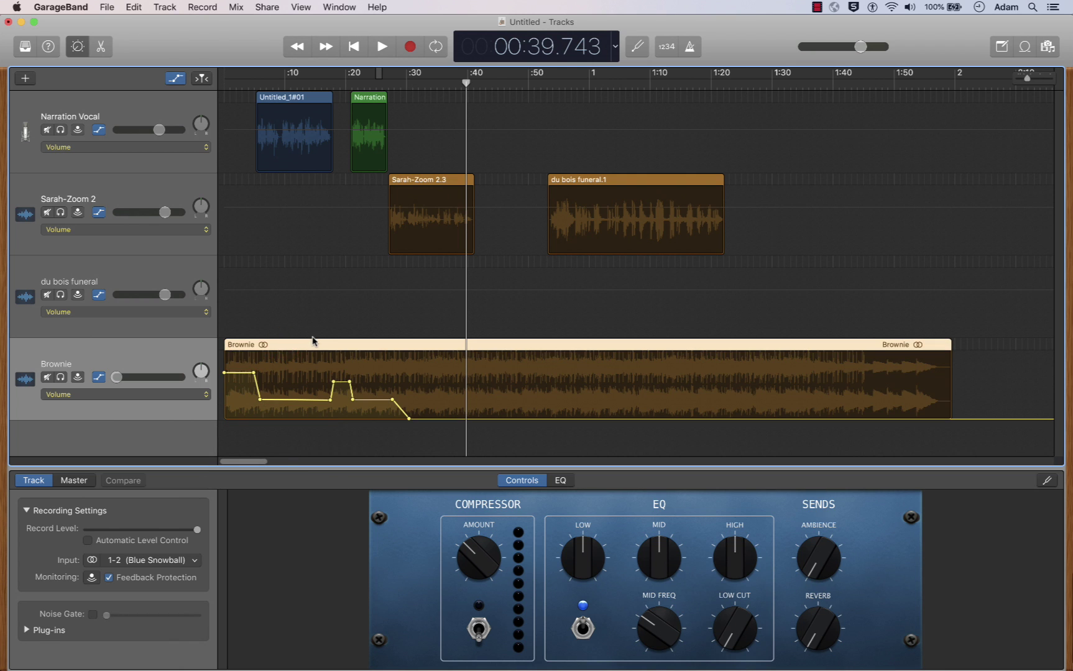
pyautogui.moveTo(613, 182); pyautogui.dragTo(537, 285)
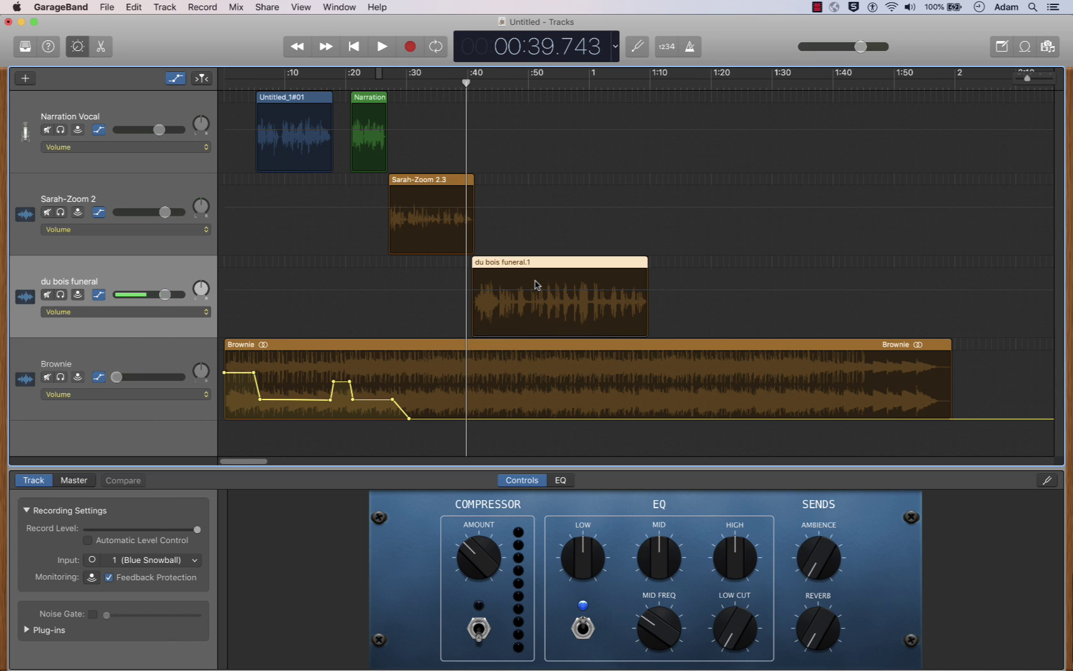
# Play the transition from the interview into the du bois funeral clip and shift that clip slightly later.
pyautogui.press('space')
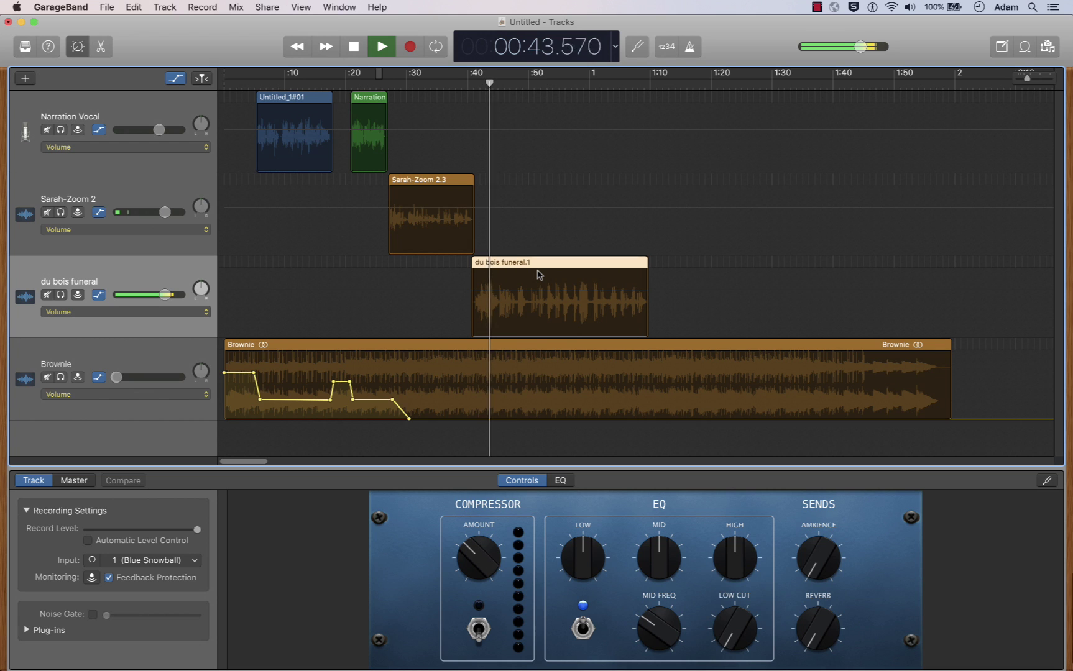
pyautogui.press('space')
pyautogui.moveTo(537, 269); pyautogui.dragTo(540, 266)
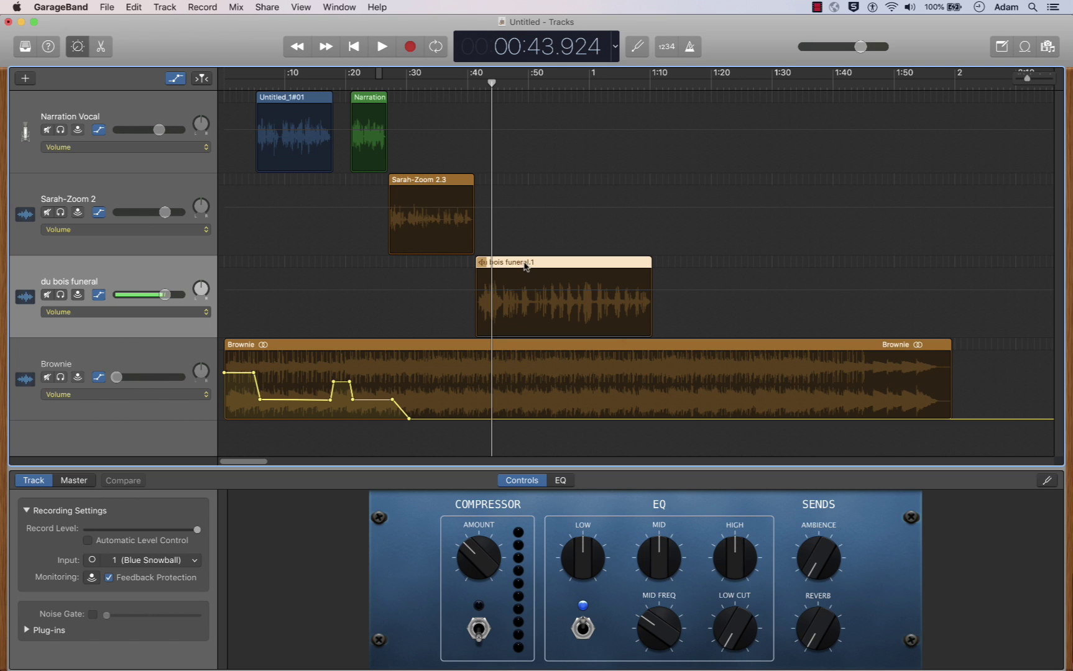
pyautogui.moveTo(524, 264); pyautogui.dragTo(524, 264)
# Play the podcast from the beginning to about 47 seconds to check the music ducking and clip transitions.
pyautogui.moveTo(491, 83); pyautogui.dragTo(211, 85)
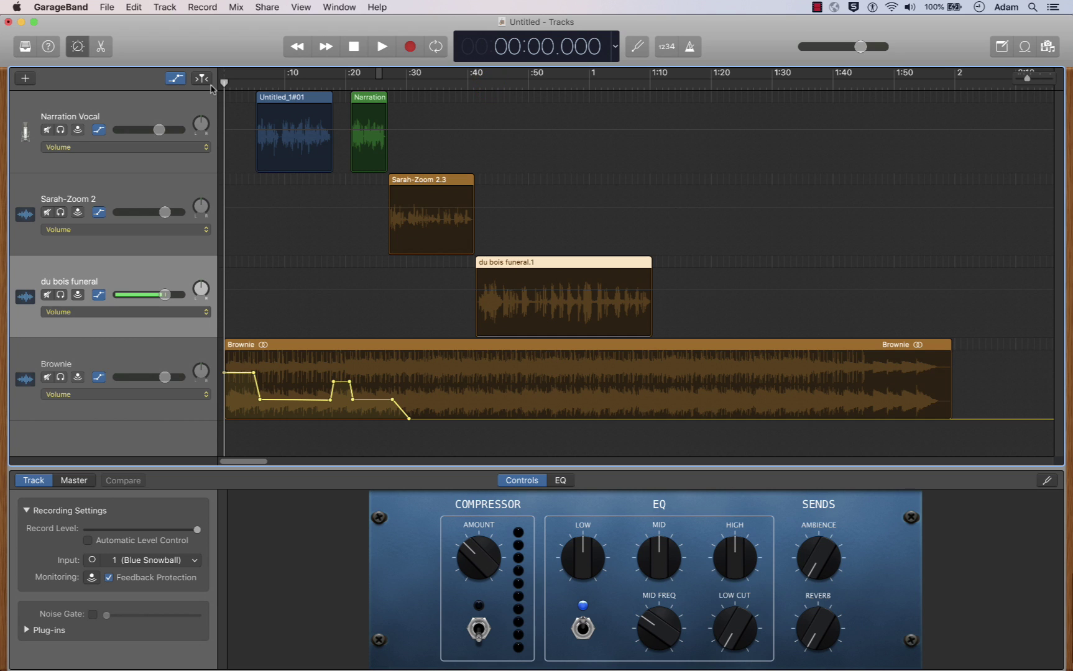
pyautogui.press('space')
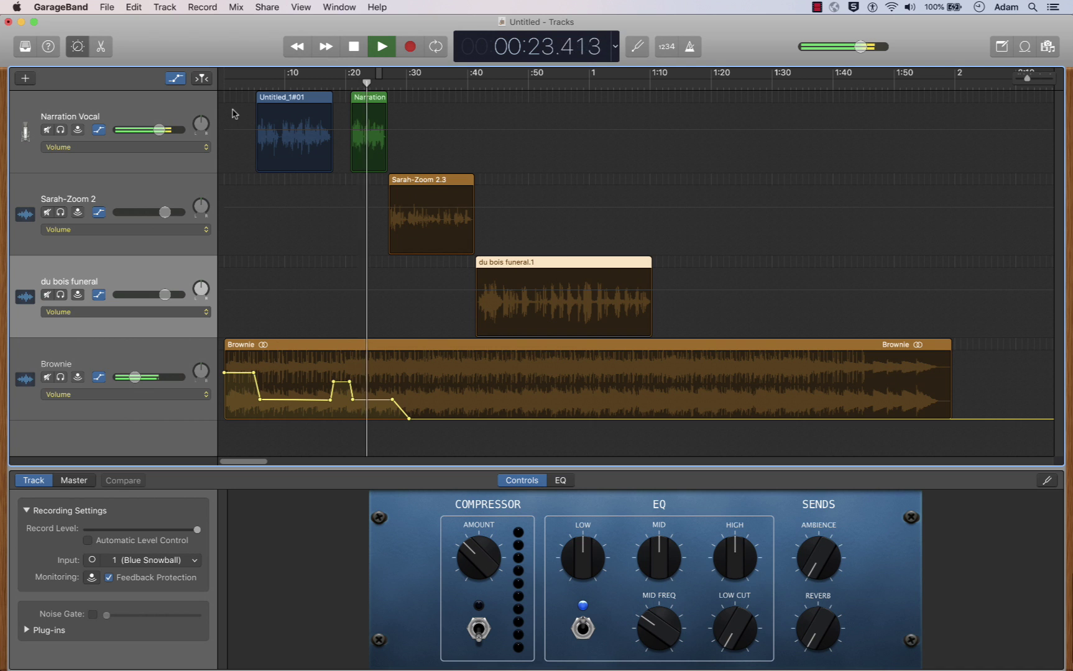
pyautogui.press('g')
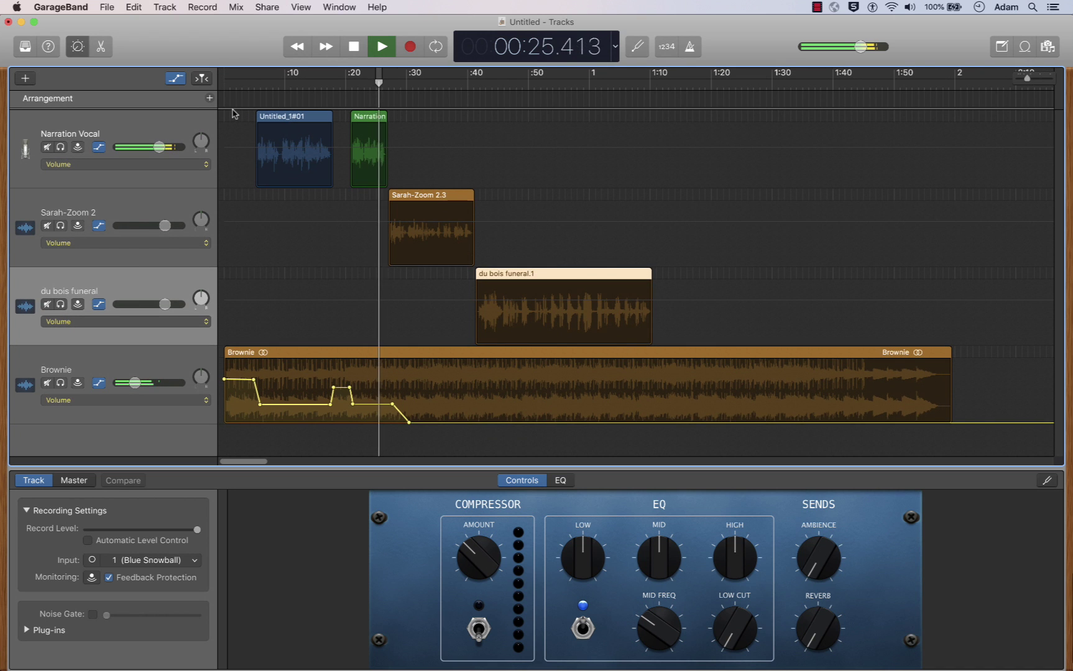
pyautogui.press('super+shift+a')
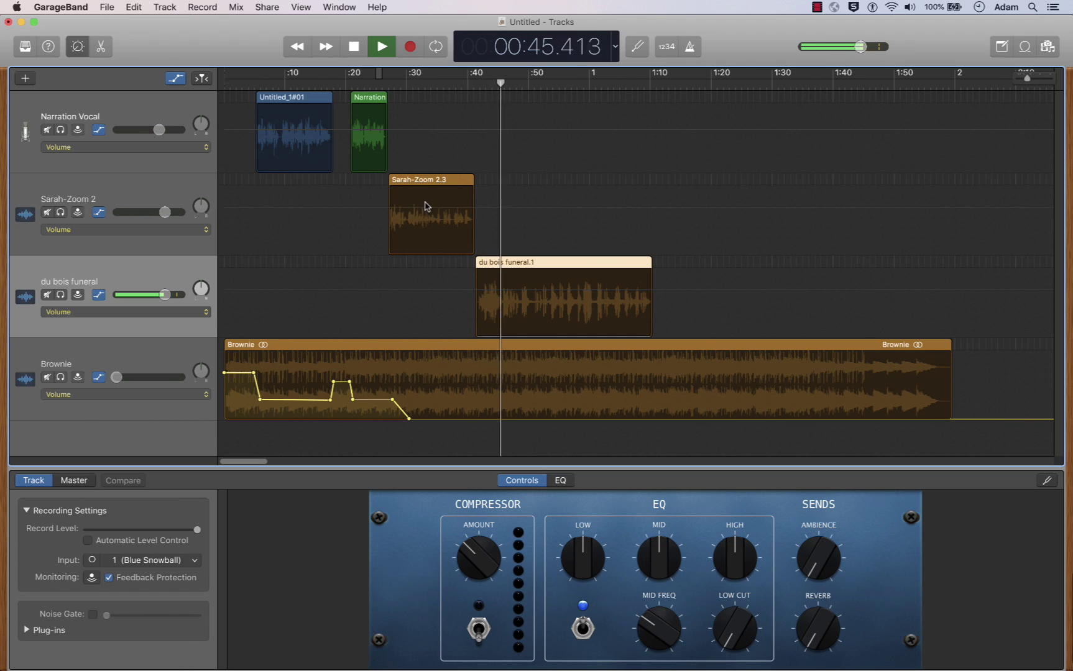
pyautogui.press('space')
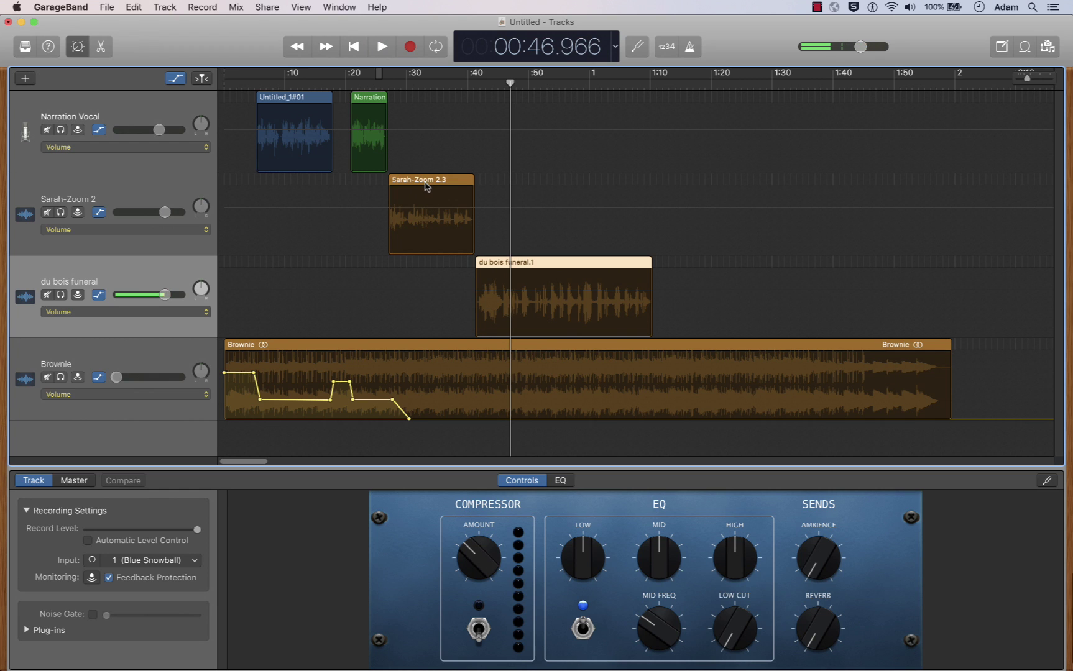
# Shift the interview clip slightly later in two small moves, playing the transition from the second narration clip after each.
pyautogui.moveTo(427, 184); pyautogui.dragTo(429, 184)
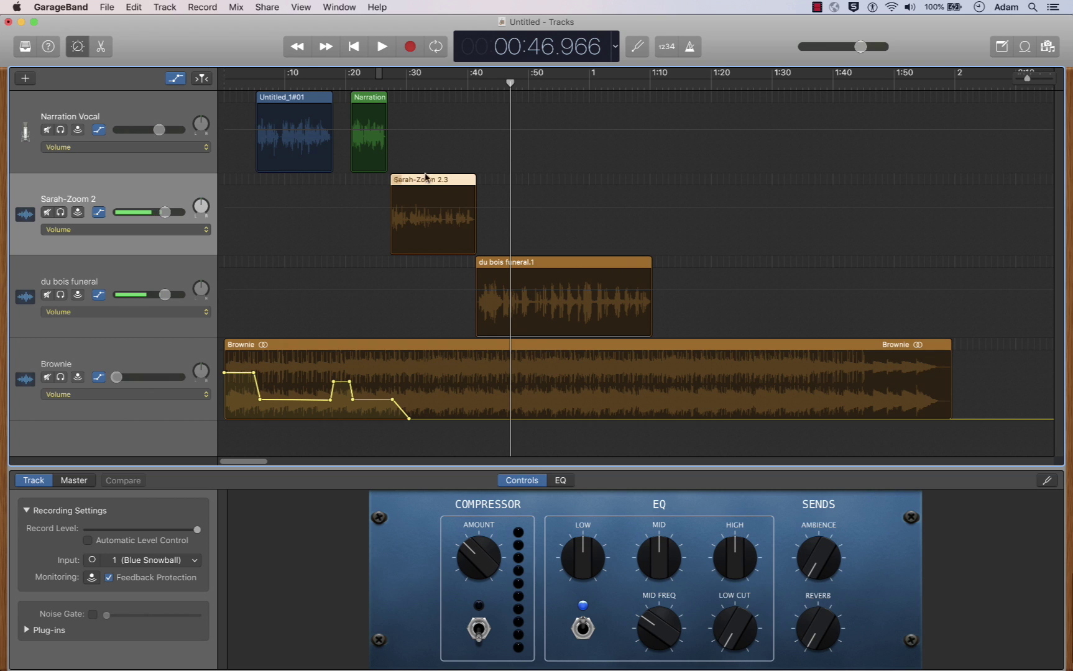
pyautogui.click(378, 83)
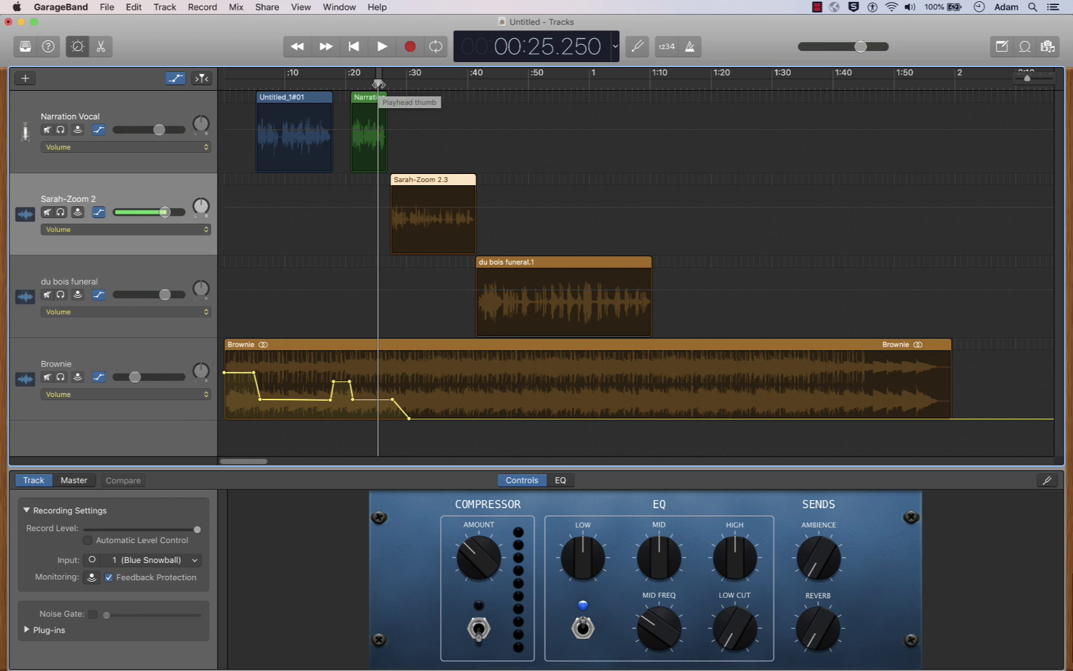
pyautogui.press('space')
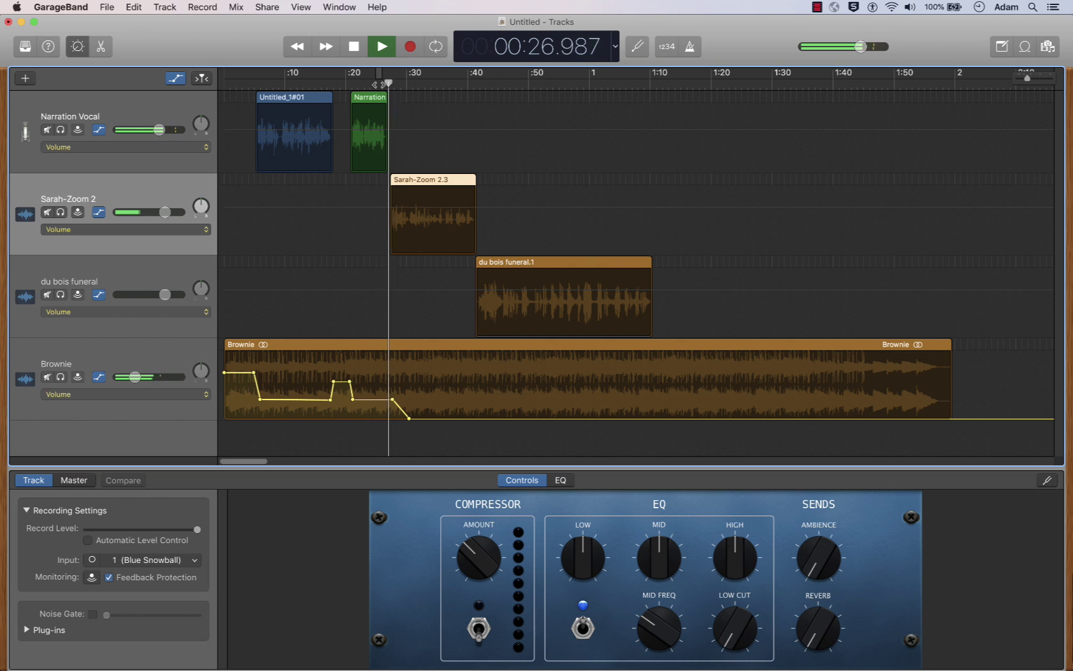
pyautogui.press('space')
pyautogui.moveTo(428, 181); pyautogui.dragTo(431, 182)
pyautogui.click(380, 84)
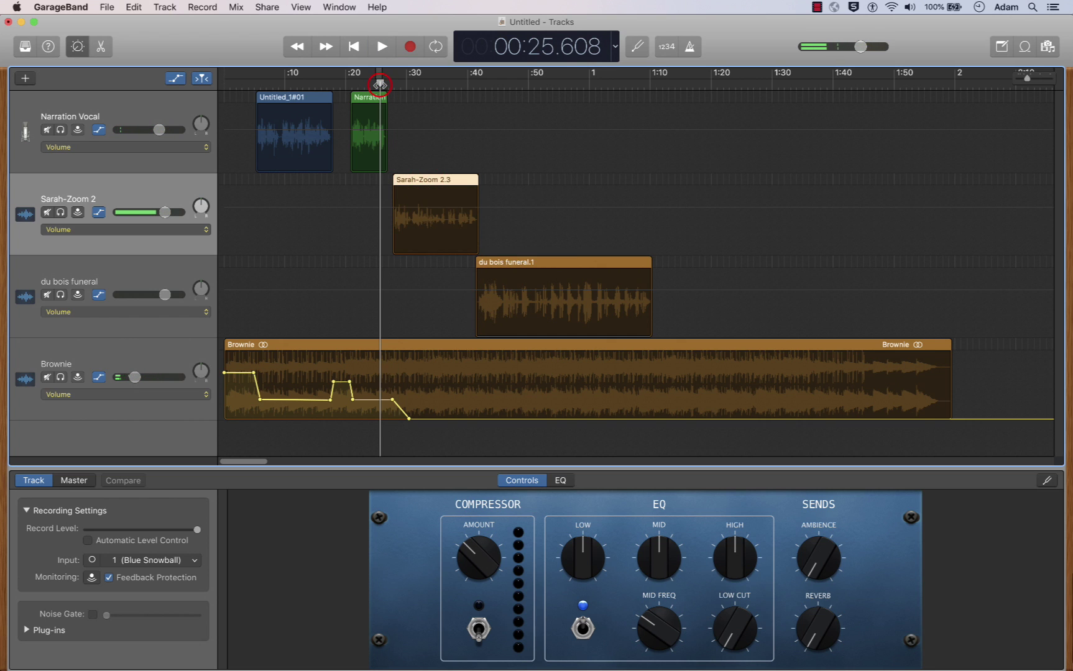
pyautogui.press('space')
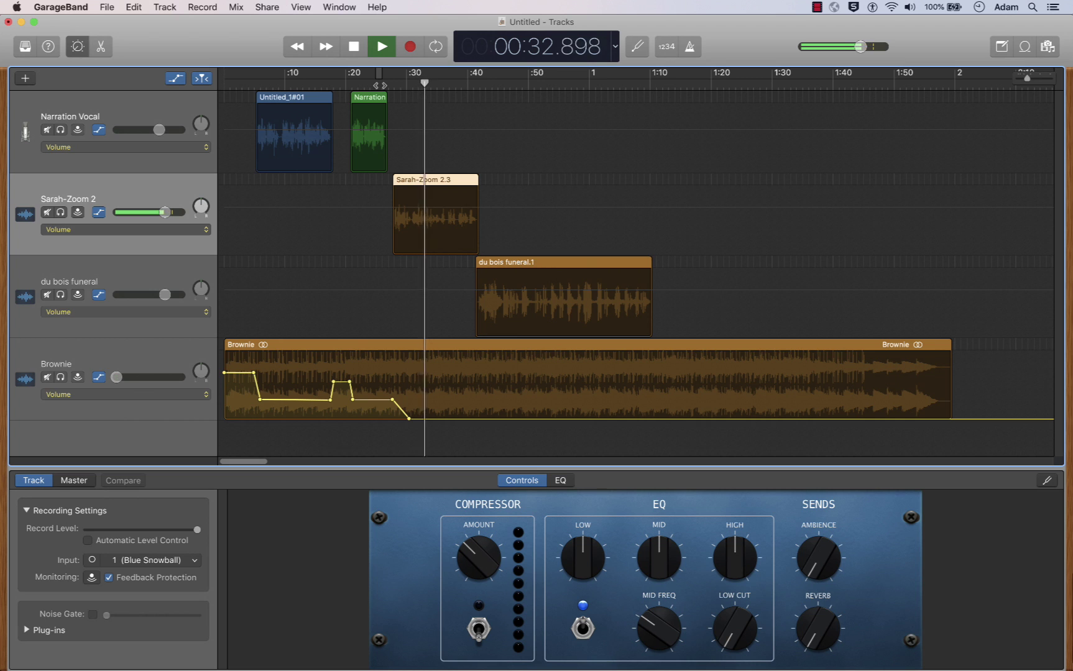
pyautogui.press('space')
# Hide the automation curves and extend the end of the du bois funeral clip to about 1:19.
pyautogui.press('a')
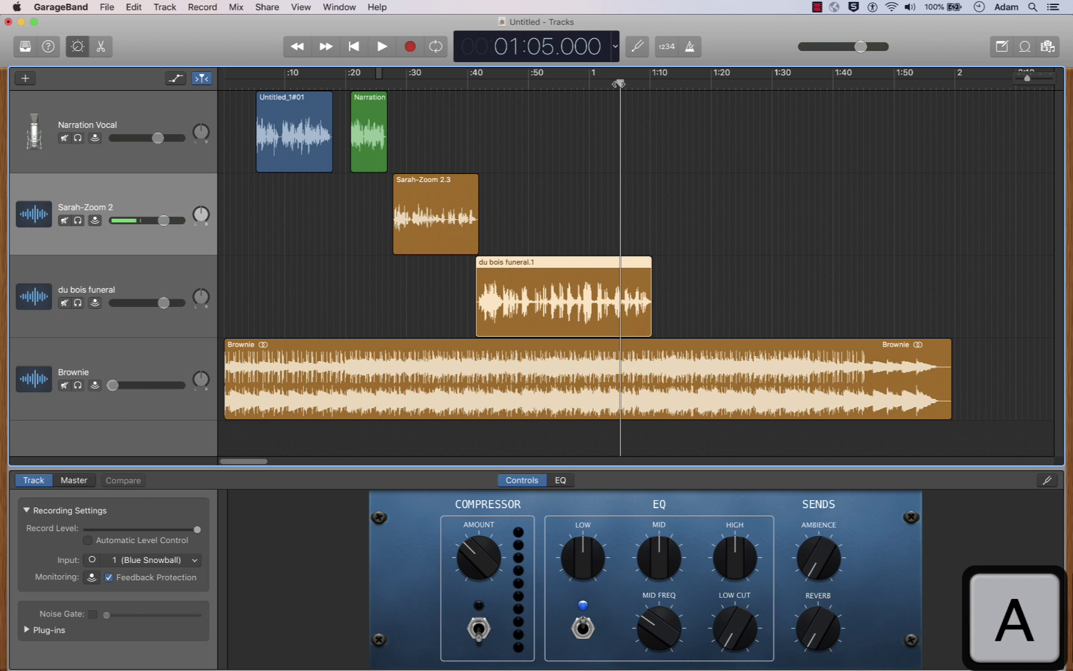
pyautogui.moveTo(619, 83); pyautogui.dragTo(617, 83)
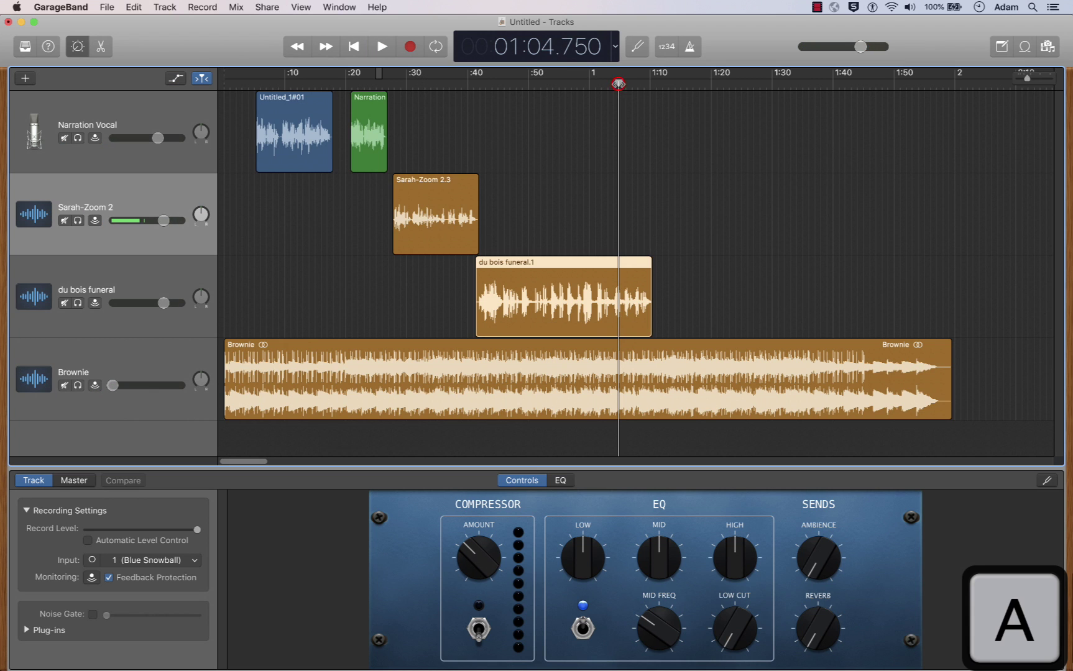
pyautogui.moveTo(650, 325); pyautogui.dragTo(702, 334)
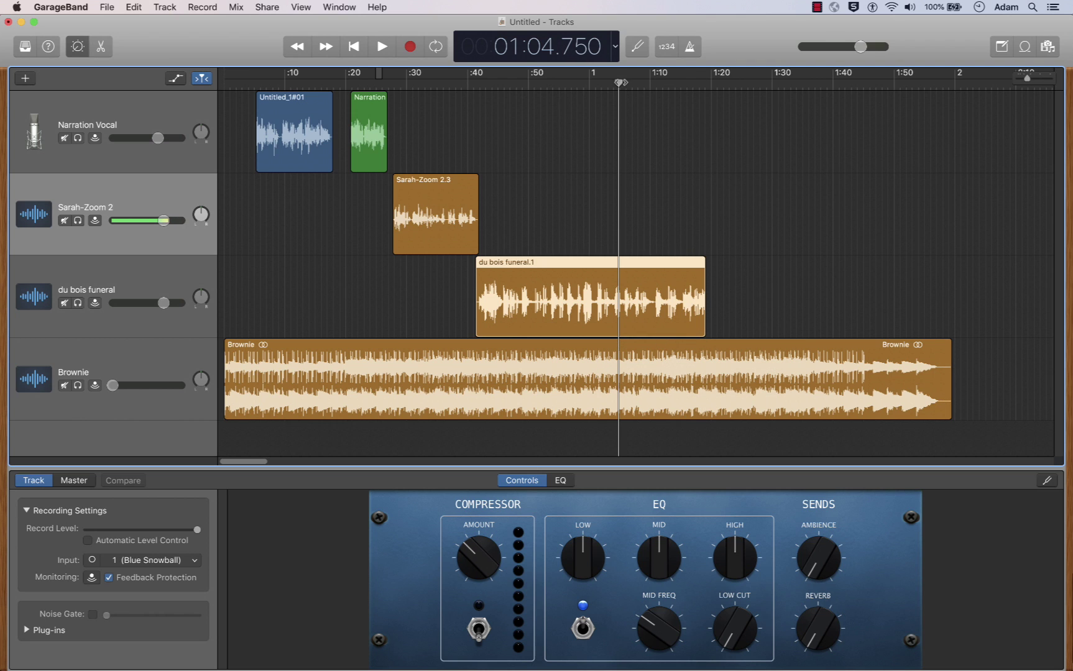
pyautogui.moveTo(618, 82); pyautogui.dragTo(637, 89)
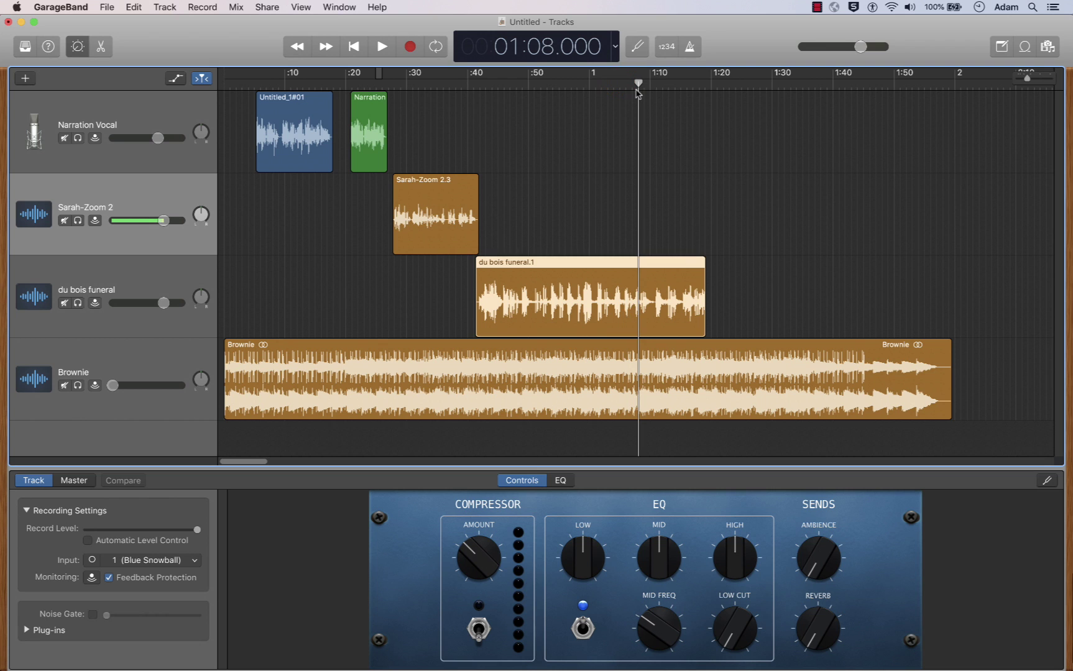
# Show the automation curves and play the du bois funeral clip up to about 1:10.
pyautogui.press('a')
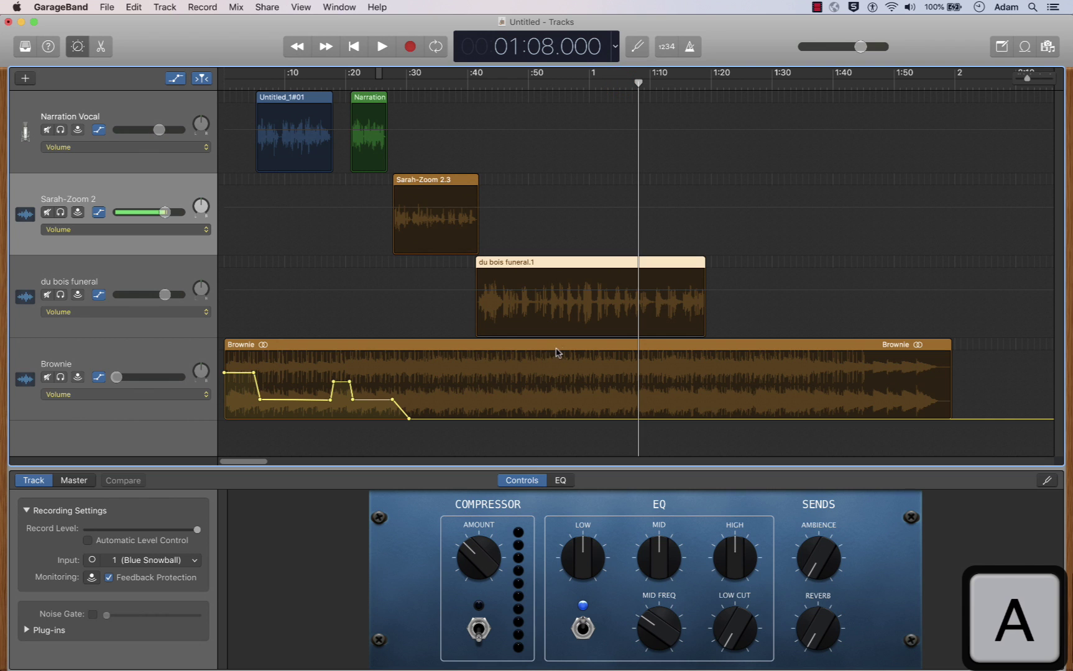
pyautogui.moveTo(638, 84); pyautogui.dragTo(627, 87)
pyautogui.press('space')
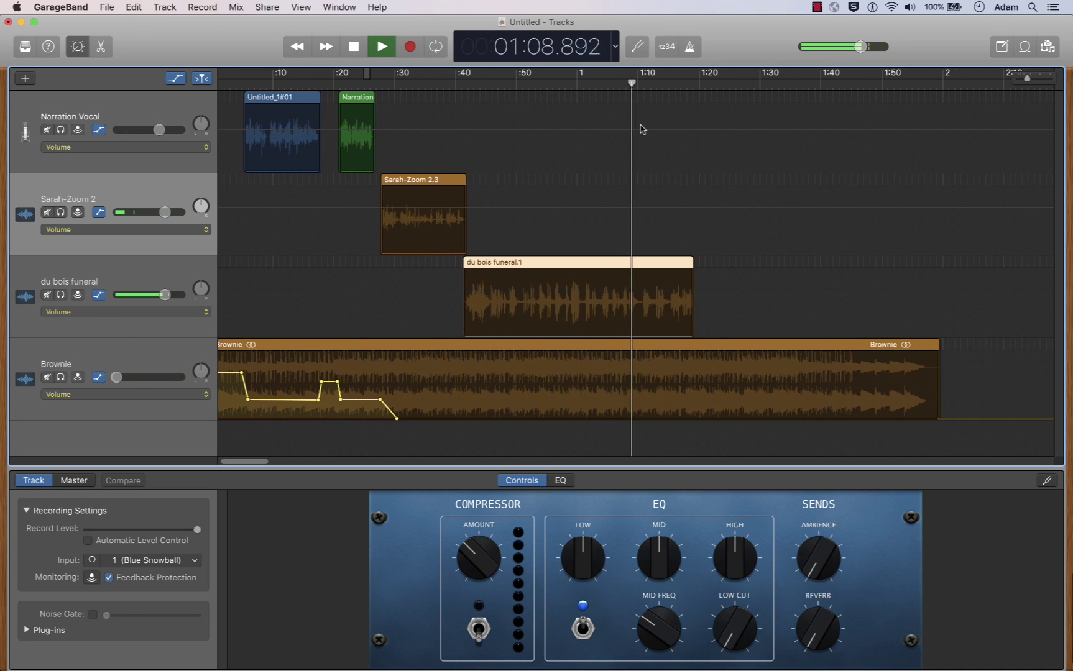
pyautogui.press('space')
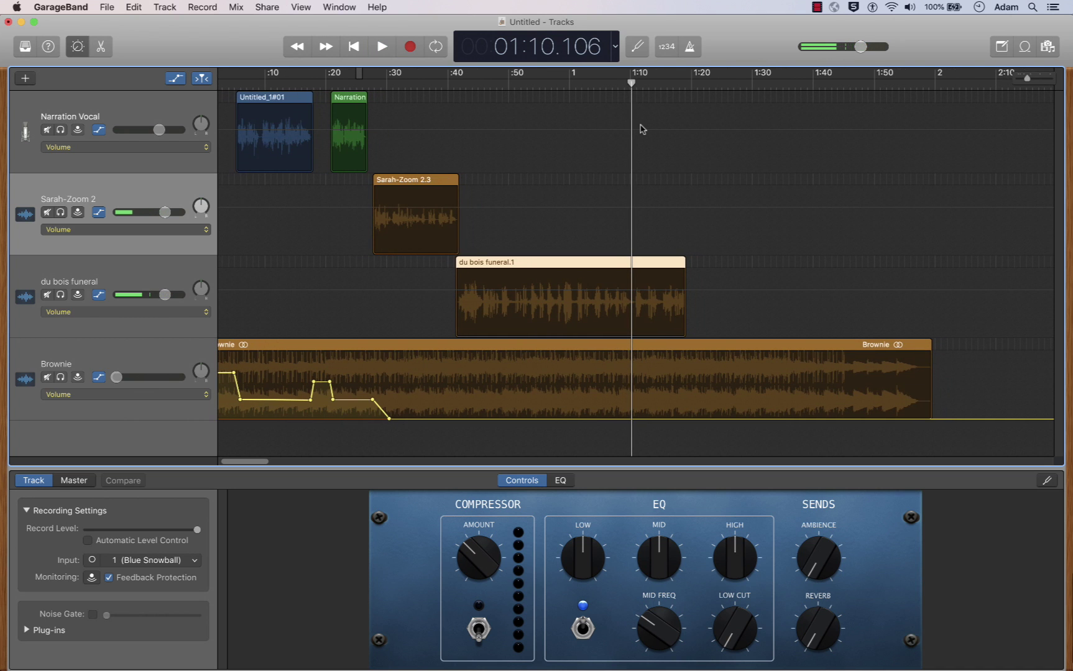
# Lower the du bois funeral track's volume from about 1:10 with automation points and extend the clip's end to about 1:27.
pyautogui.click(631, 290)
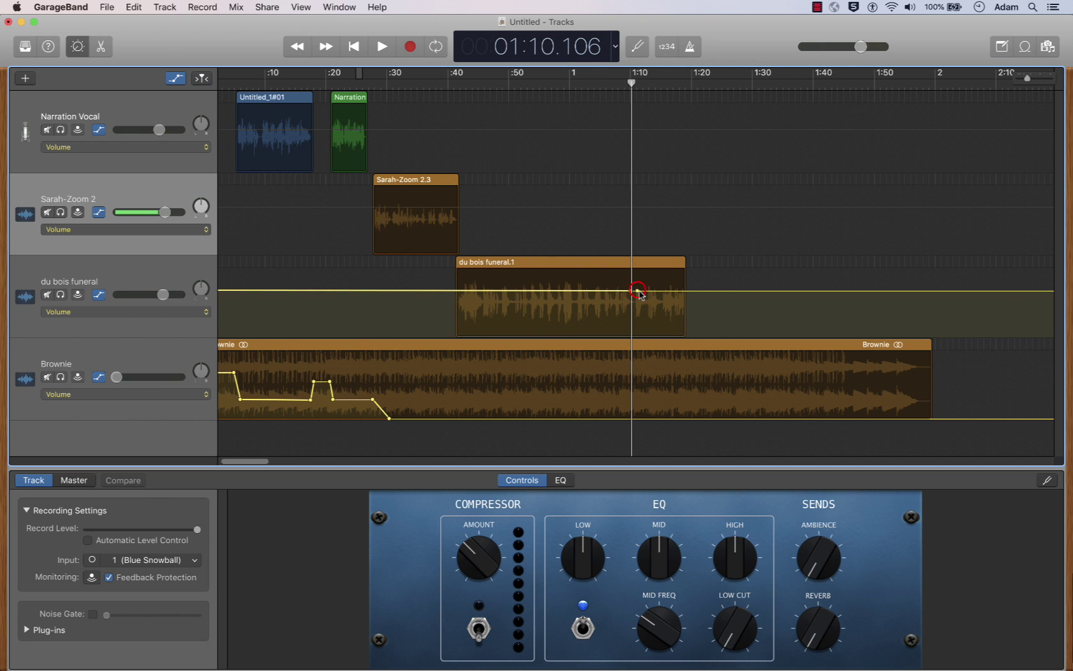
pyautogui.moveTo(637, 291); pyautogui.dragTo(732, 320)
pyautogui.press('a')
pyautogui.press('a')
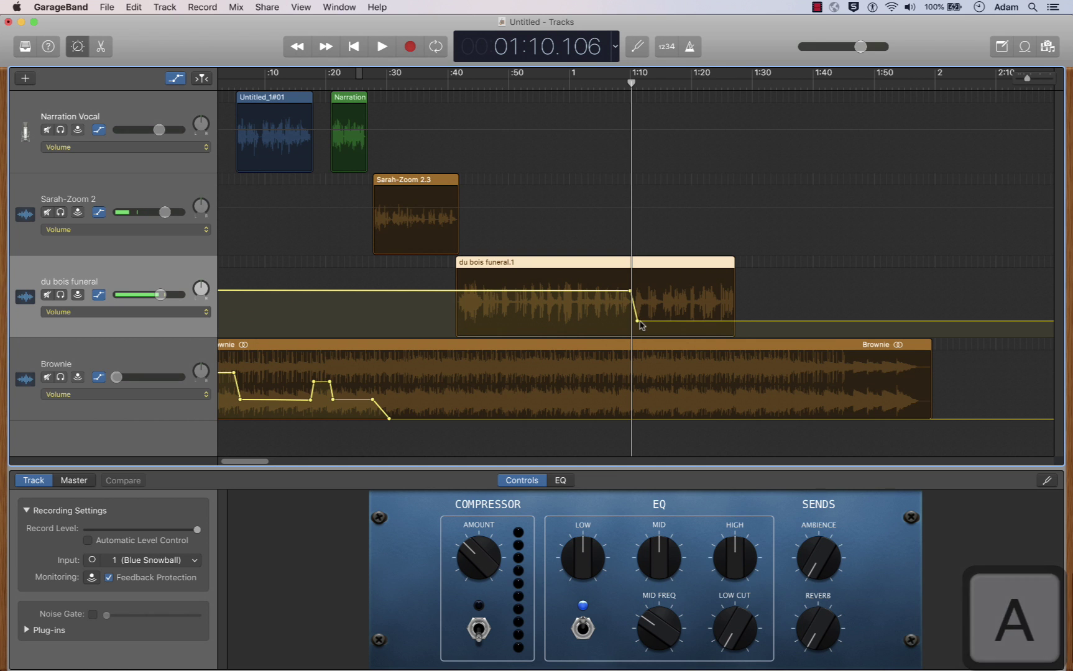
pyautogui.moveTo(638, 321); pyautogui.dragTo(637, 325)
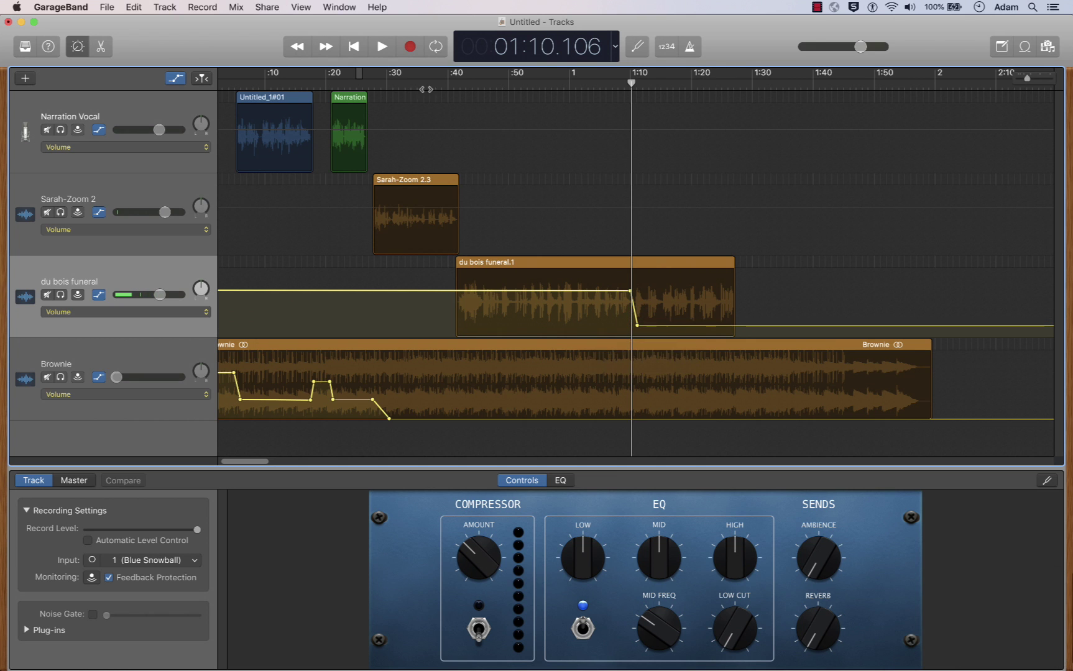
# Open Podcast script from the Garage Band - Podcasting folder and copy the paragraph under FUNERAL.
pyautogui.moveTo(214, 30); pyautogui.dragTo(341, 129)
pyautogui.click(159, 39)
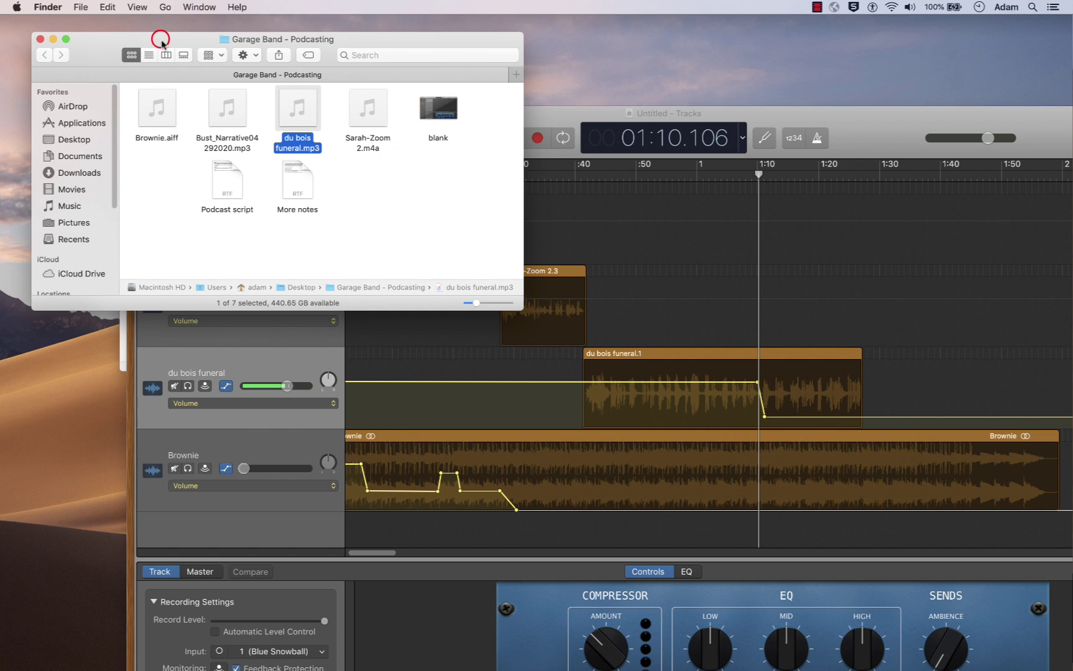
pyautogui.doubleClick(231, 189)
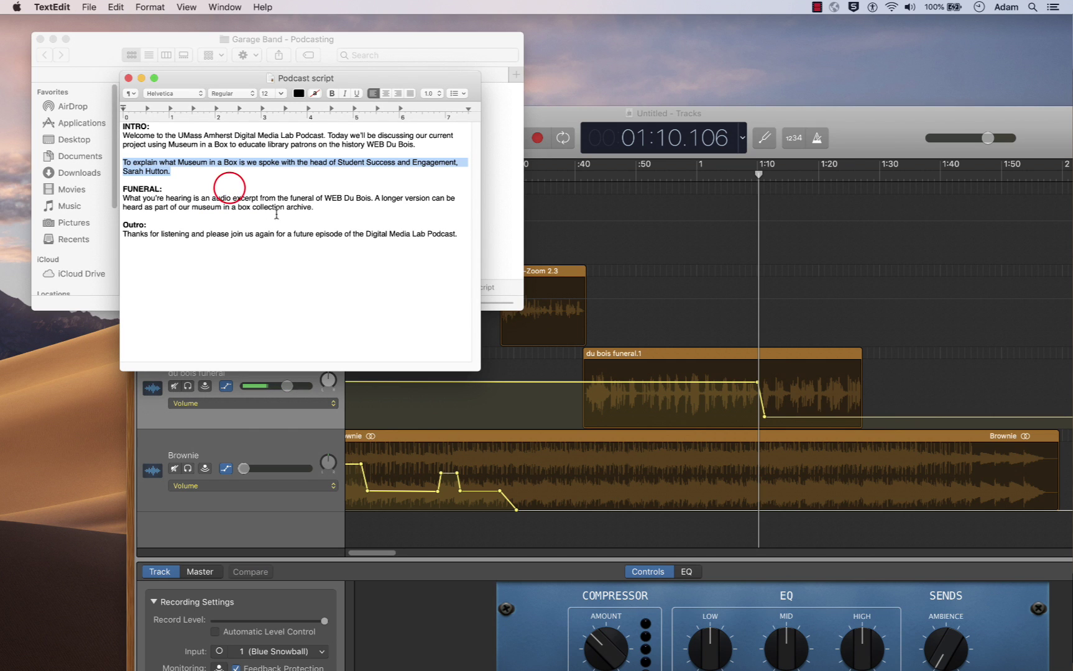
pyautogui.doubleClick(320, 210)
pyautogui.tripleClick(320, 209)
pyautogui.press('super+c')
# Switch back to GarageBand, enlarge its window, and paste the copied funeral narration below the existing text in the Note Pad.
pyautogui.doubleClick(856, 126)
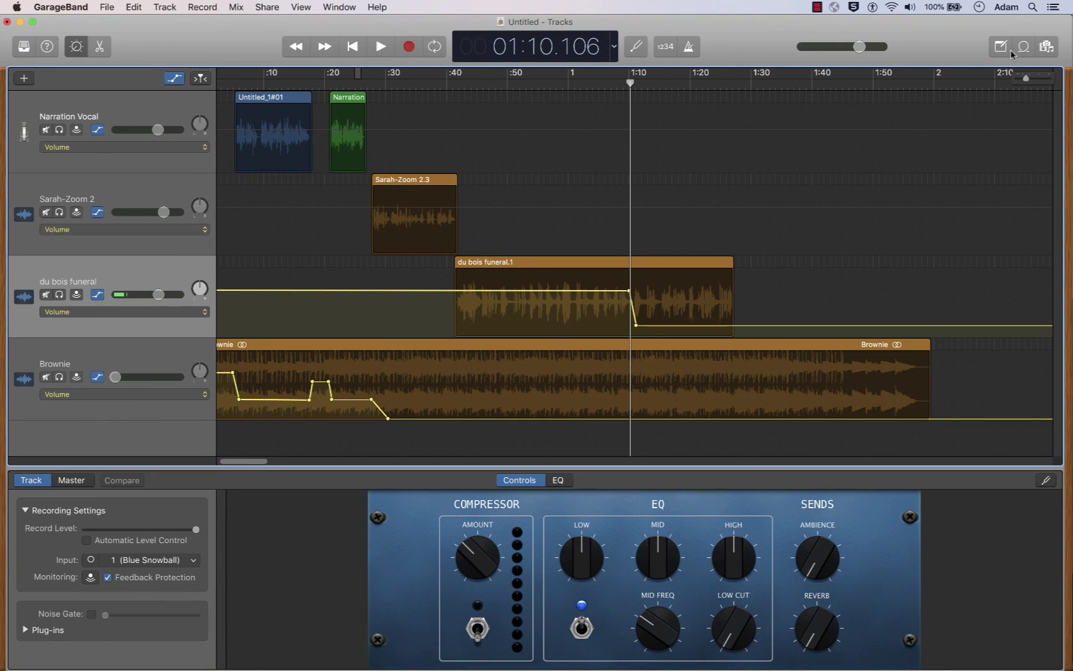
pyautogui.click(1001, 47)
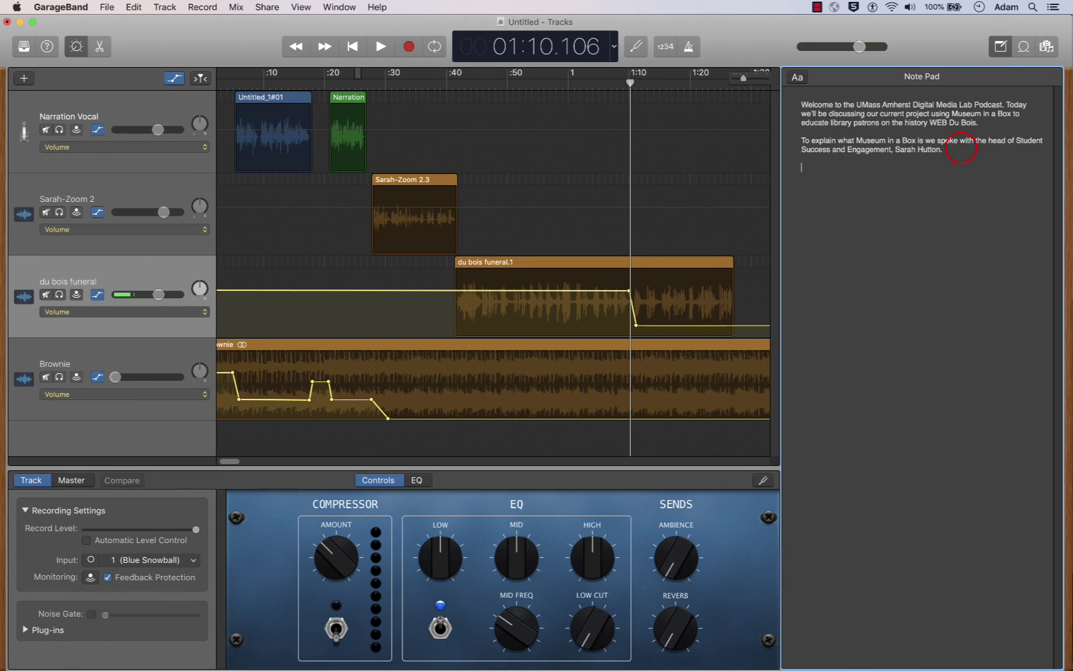
pyautogui.press('super+v')
pyautogui.moveTo(231, 461); pyautogui.dragTo(238, 464)
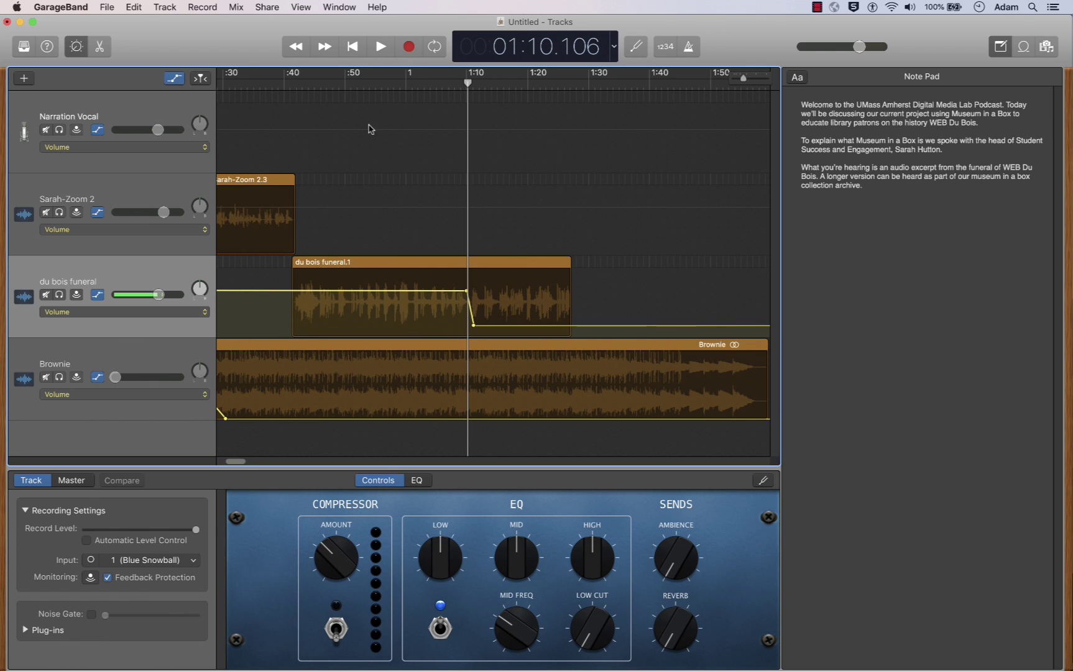
# Mute the Sarah-Zoom 2, du bois funeral and Brownie tracks and record the funeral narration on Narration Vocal starting at 1:11.
pyautogui.click(98, 102)
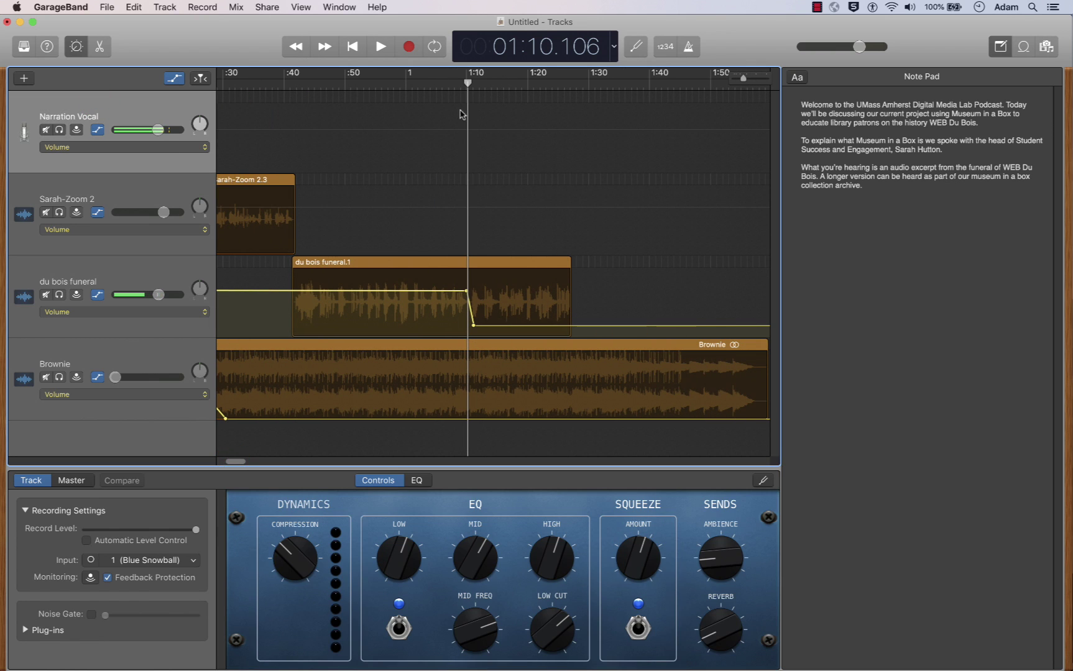
pyautogui.moveTo(467, 84); pyautogui.dragTo(475, 88)
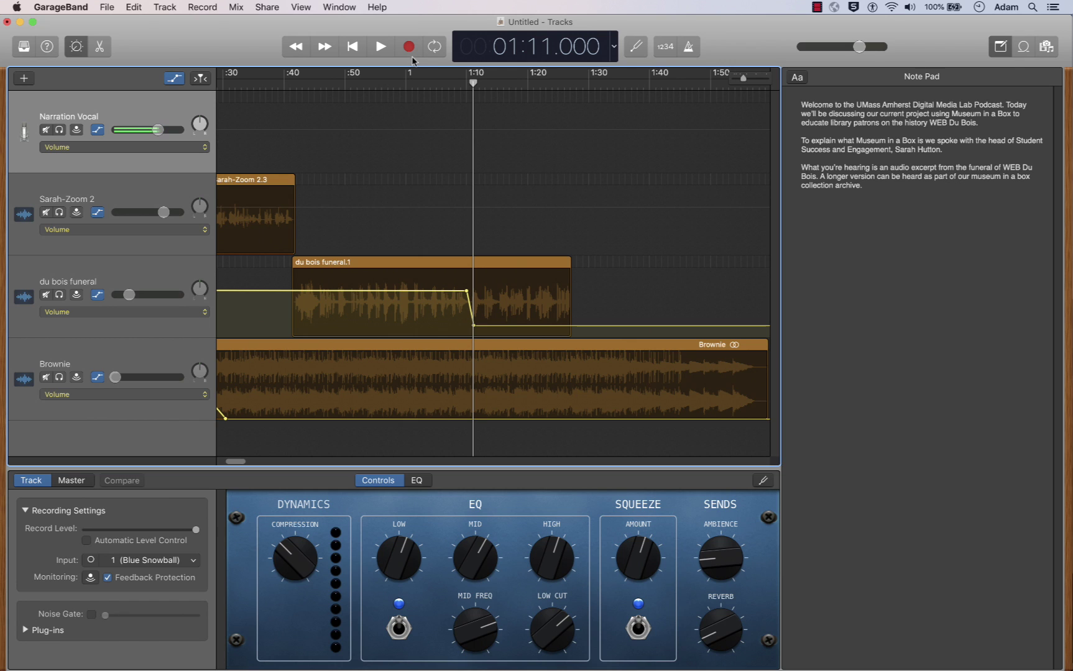
pyautogui.click(46, 214)
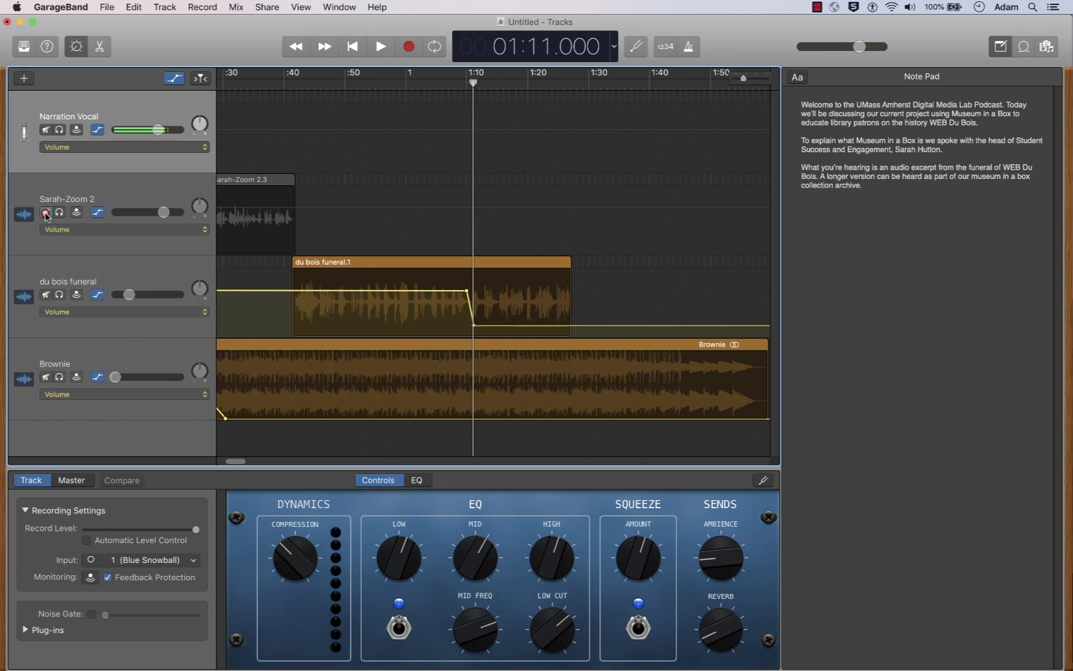
pyautogui.click(47, 296)
pyautogui.click(47, 377)
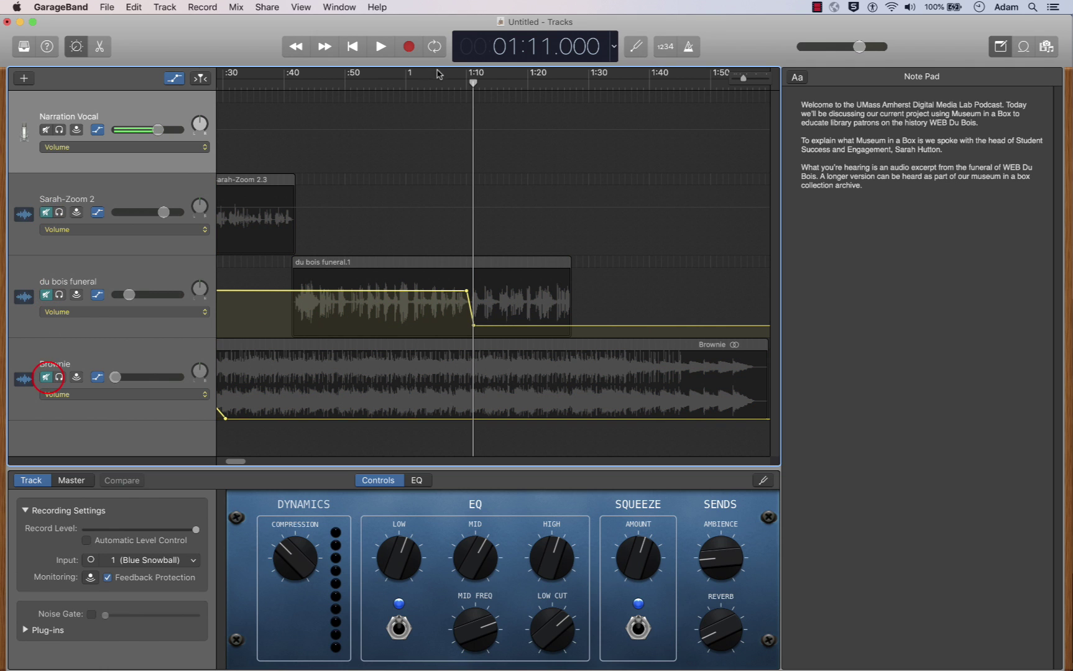
pyautogui.click(409, 47)
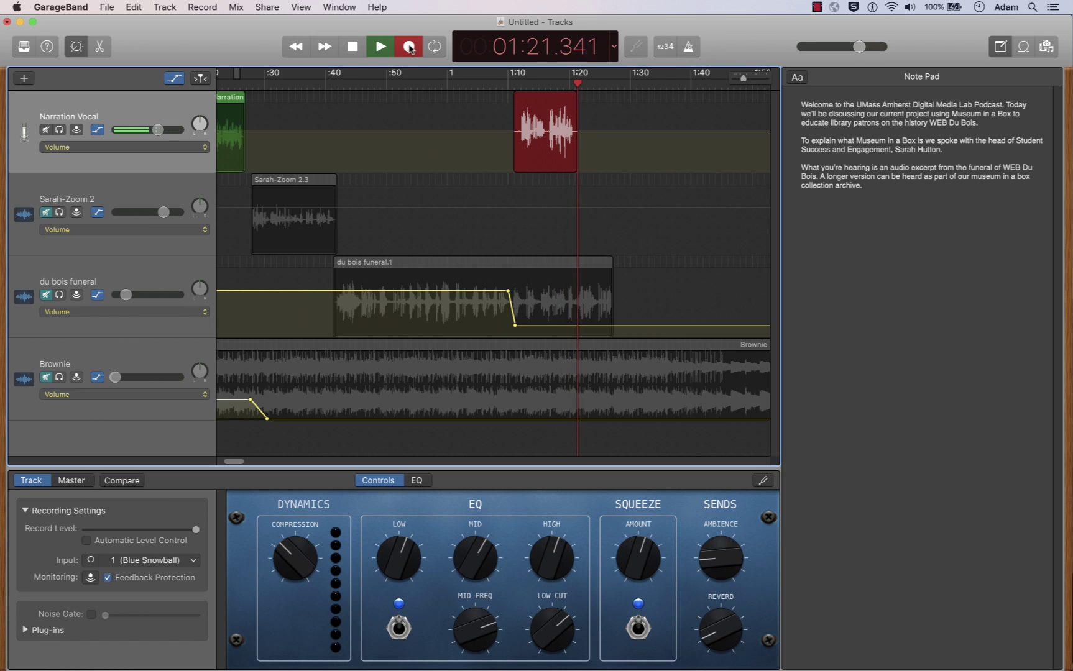
pyautogui.click(352, 46)
# Return the playhead to 1:10, unmute the du bois funeral, Sarah-Zoom 2 and Brownie tracks, and hide the Note Pad.
pyautogui.moveTo(582, 84); pyautogui.dragTo(509, 85)
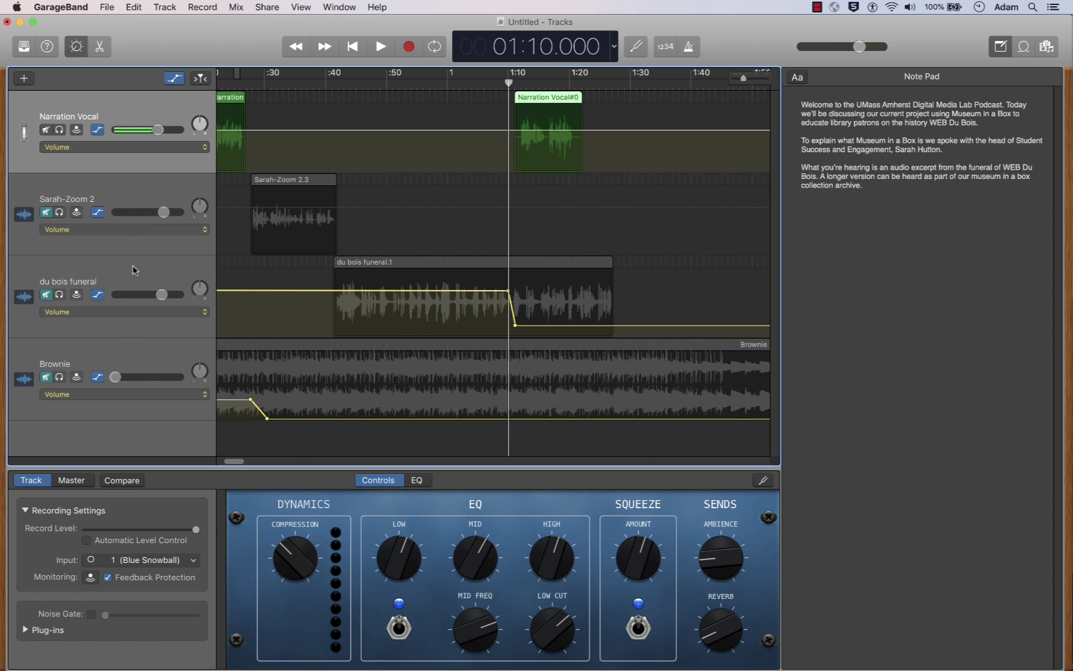
pyautogui.click(45, 296)
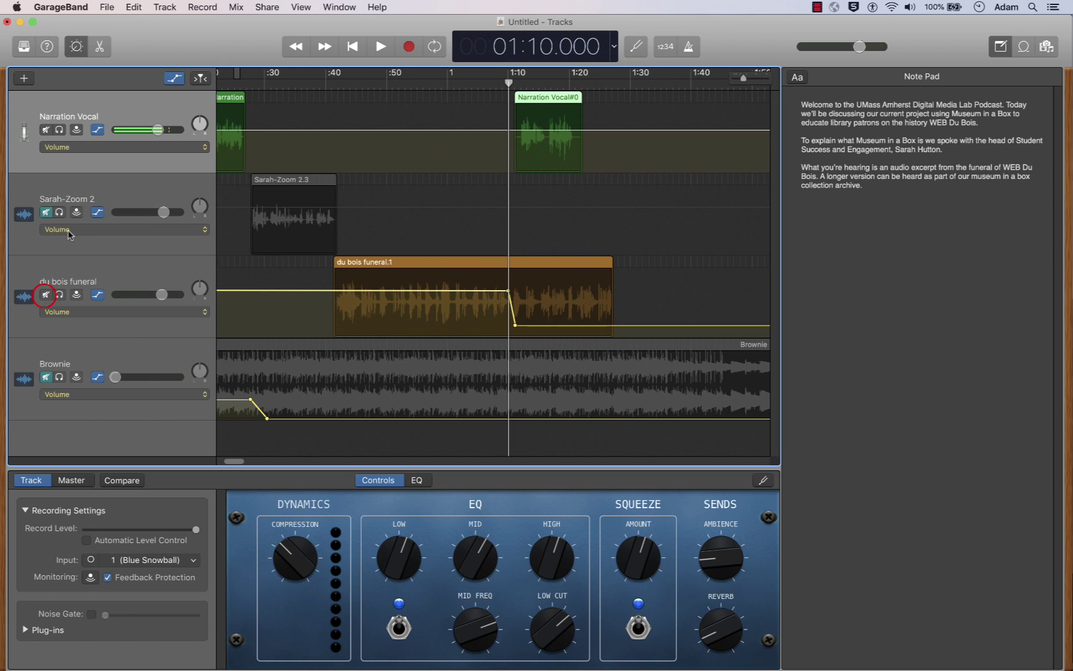
pyautogui.click(48, 213)
pyautogui.click(46, 377)
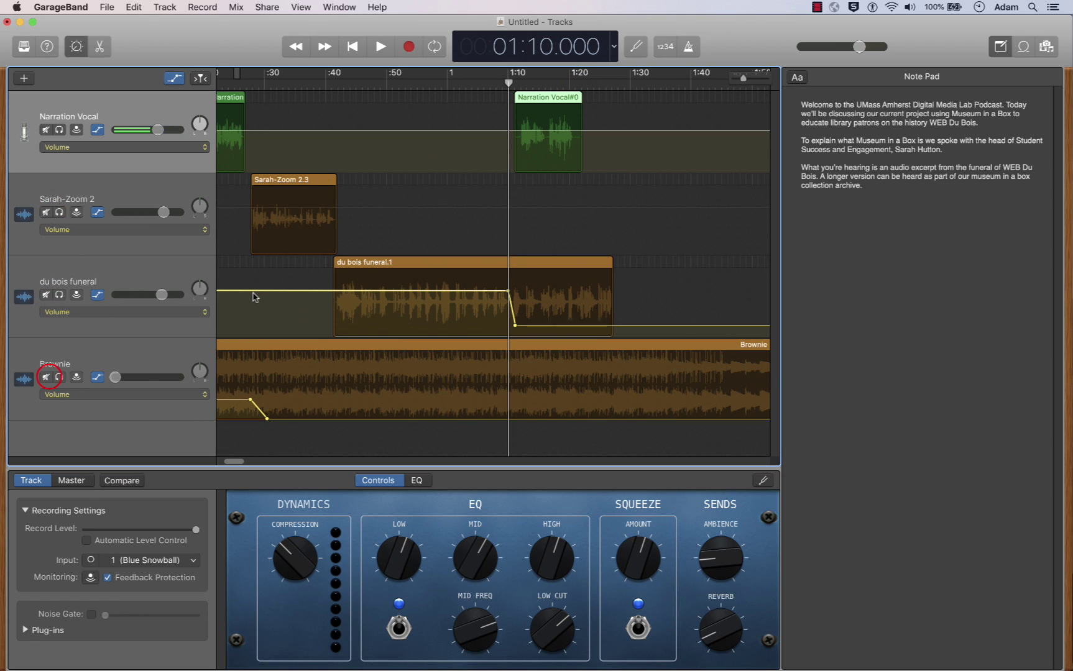
pyautogui.click(1001, 49)
# Trim the silence from the start of the new funeral narration clip and move the clip to about 1:10.6.
pyautogui.moveTo(1025, 81); pyautogui.dragTo(1030, 81)
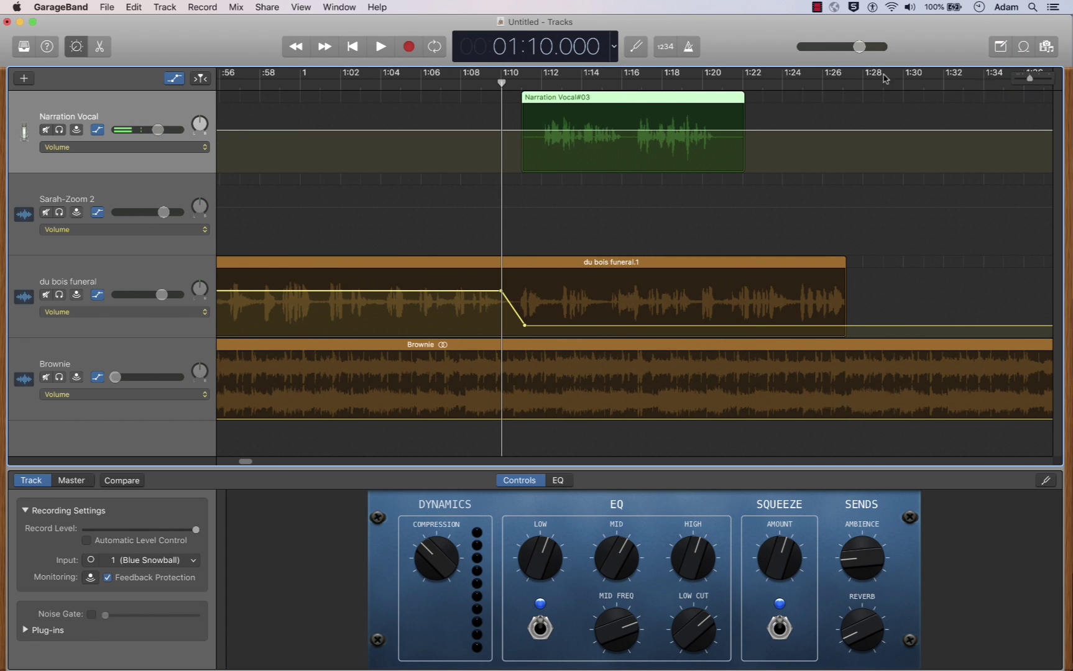
pyautogui.press('a')
pyautogui.moveTo(524, 147); pyautogui.dragTo(544, 150)
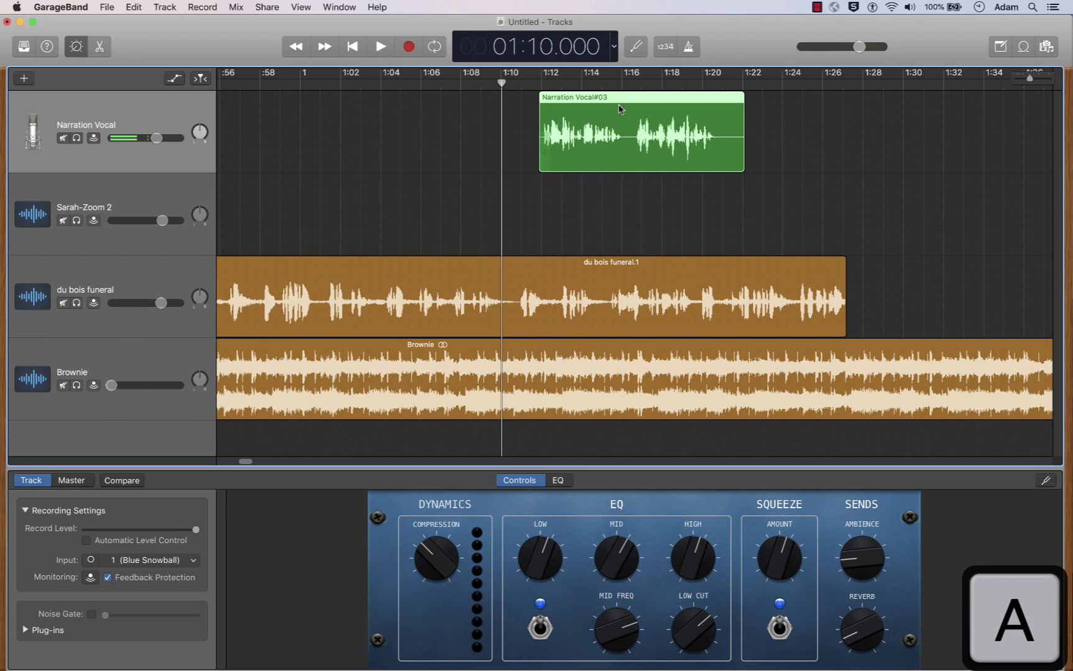
pyautogui.press('a')
pyautogui.moveTo(638, 98); pyautogui.dragTo(613, 100)
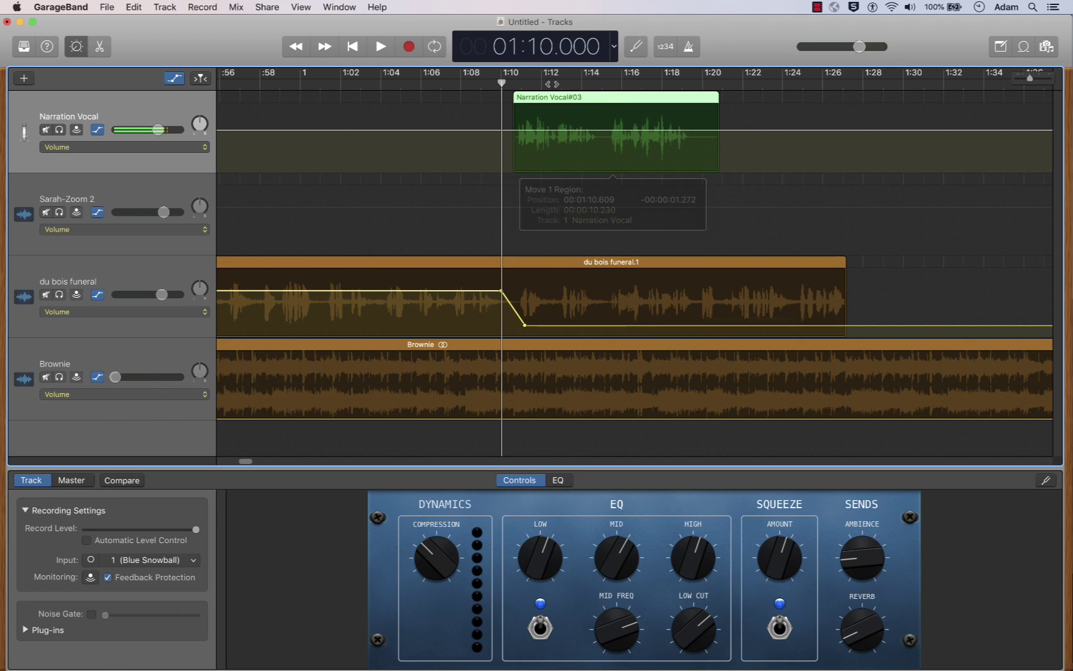
# Play the mix from just before the funeral narration to the end of the narration clip.
pyautogui.click(455, 90)
pyautogui.press('space')
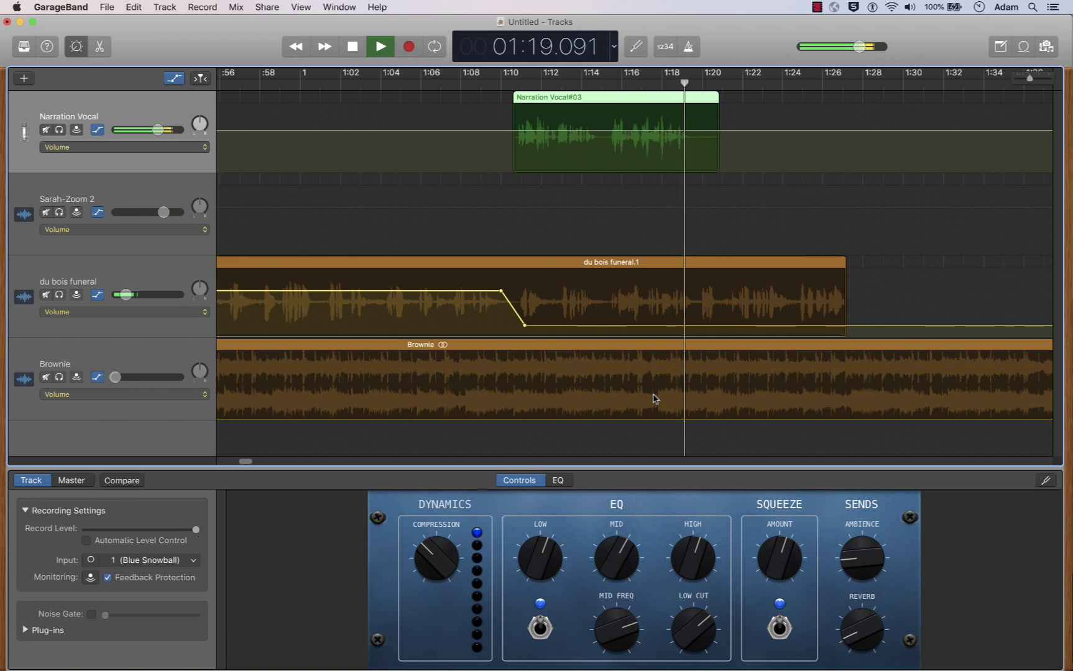
pyautogui.press('space')
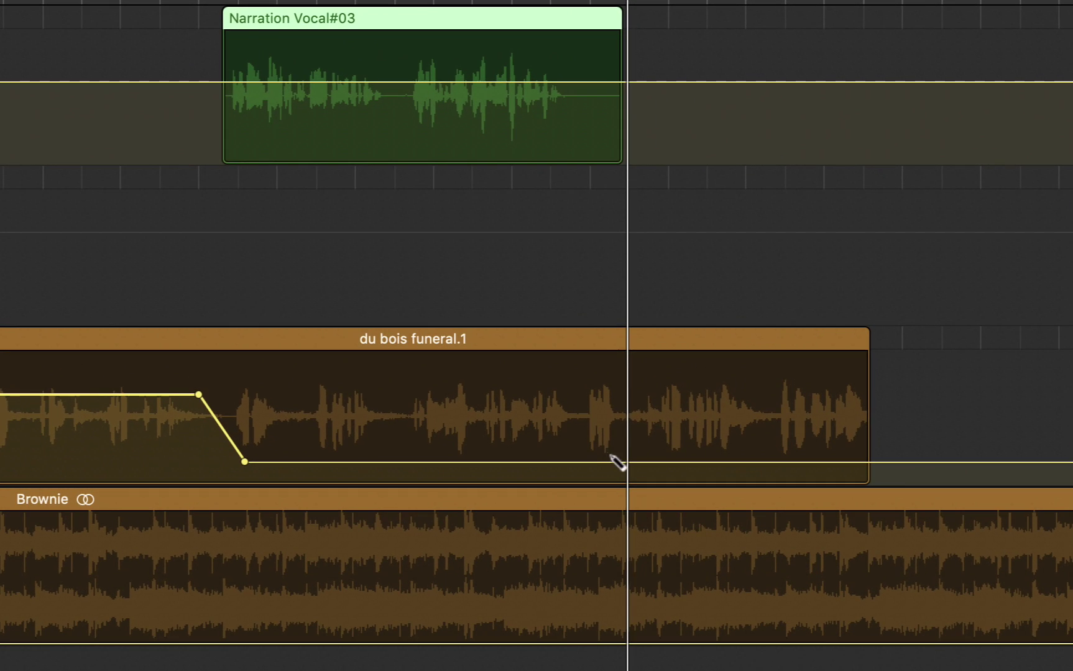
# Add automation points that raise the du bois funeral volume from about 1:19.5 to -2.2 dB at about 1:20.8.
pyautogui.click(600, 459)
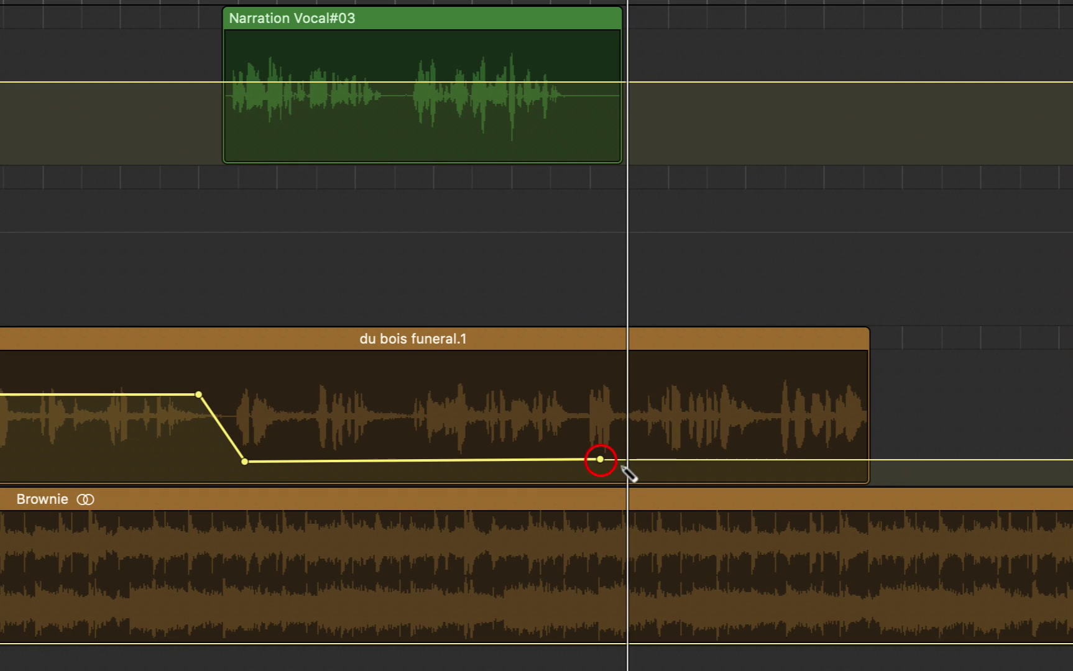
pyautogui.keyDown('super'); pyautogui.click(620, 456); pyautogui.keyUp('super')
pyautogui.moveTo(620, 457); pyautogui.dragTo(620, 404)
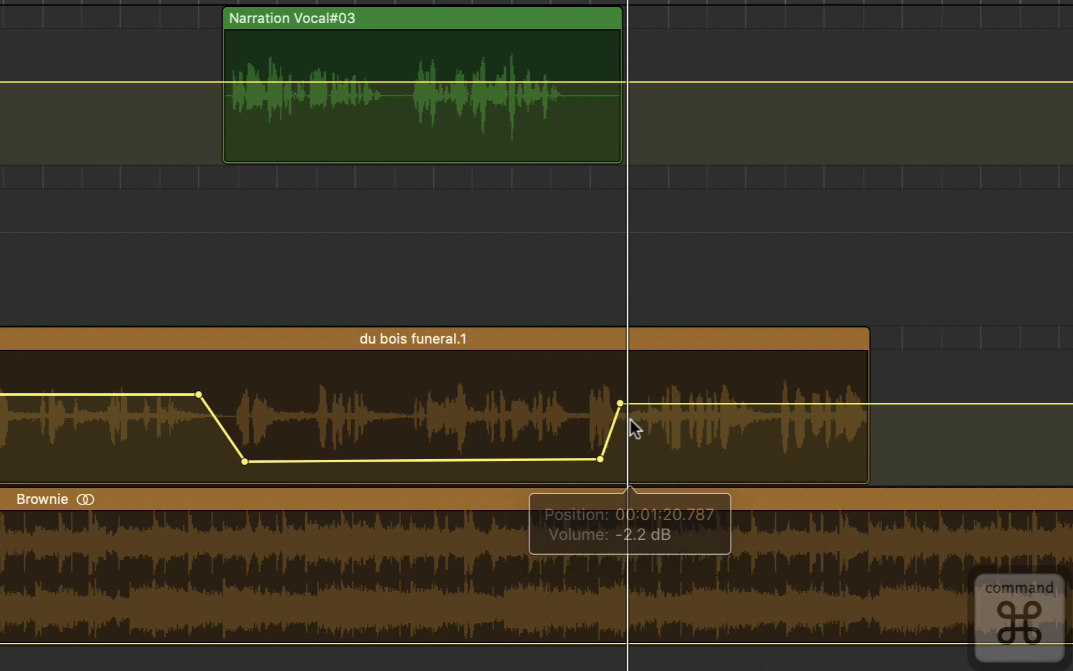
pyautogui.moveTo(598, 458); pyautogui.dragTo(600, 465)
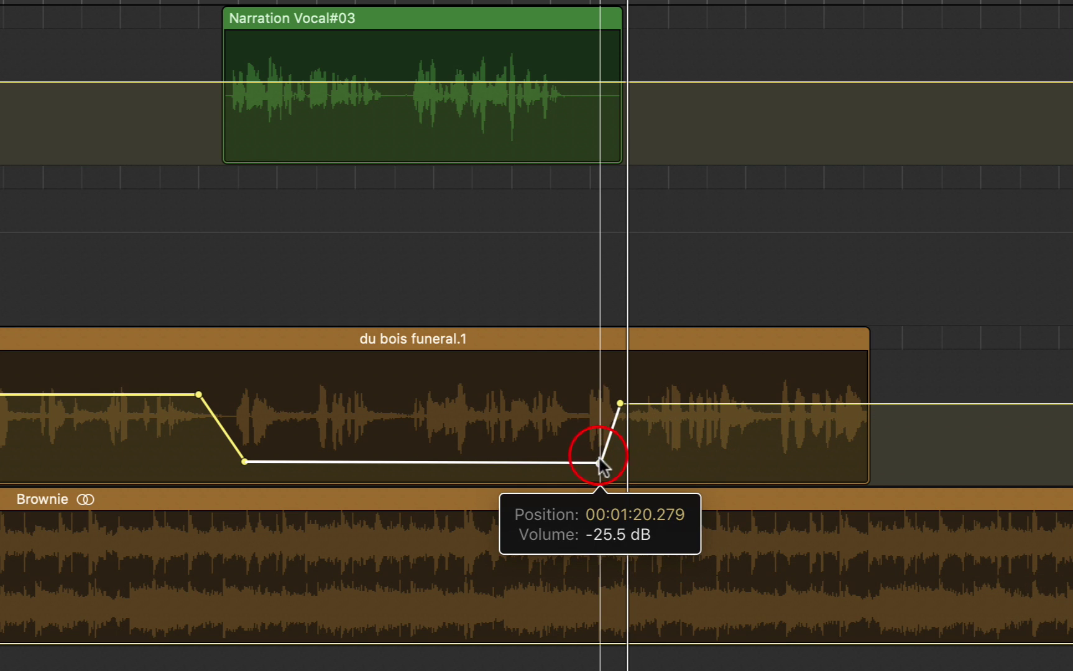
pyautogui.moveTo(629, 2); pyautogui.dragTo(522, 2)
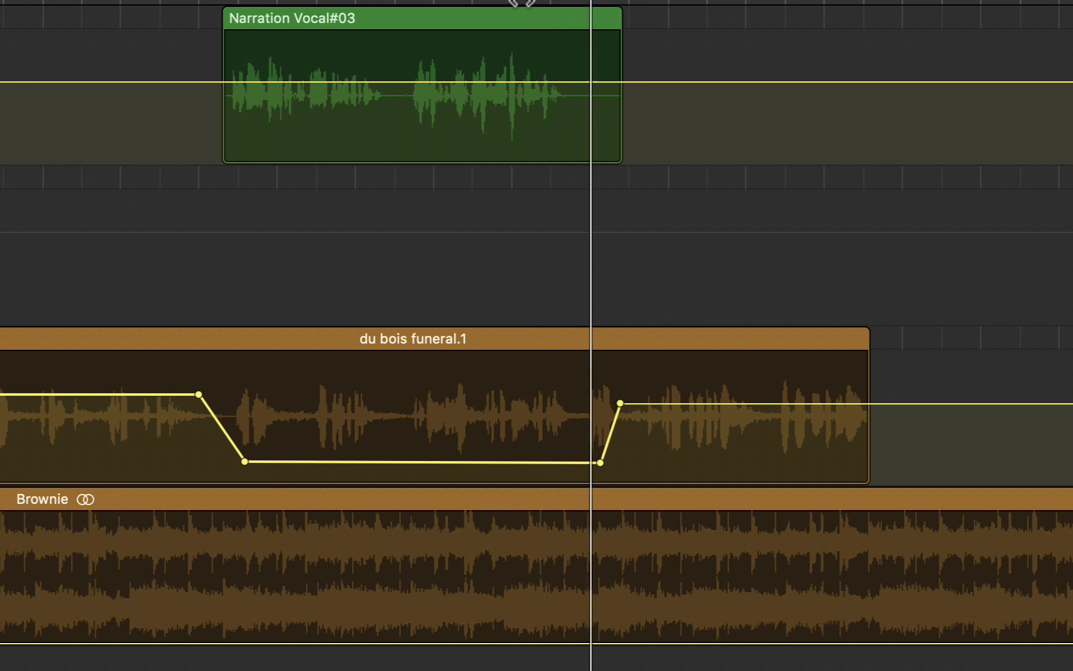
pyautogui.moveTo(600, 463); pyautogui.dragTo(570, 464)
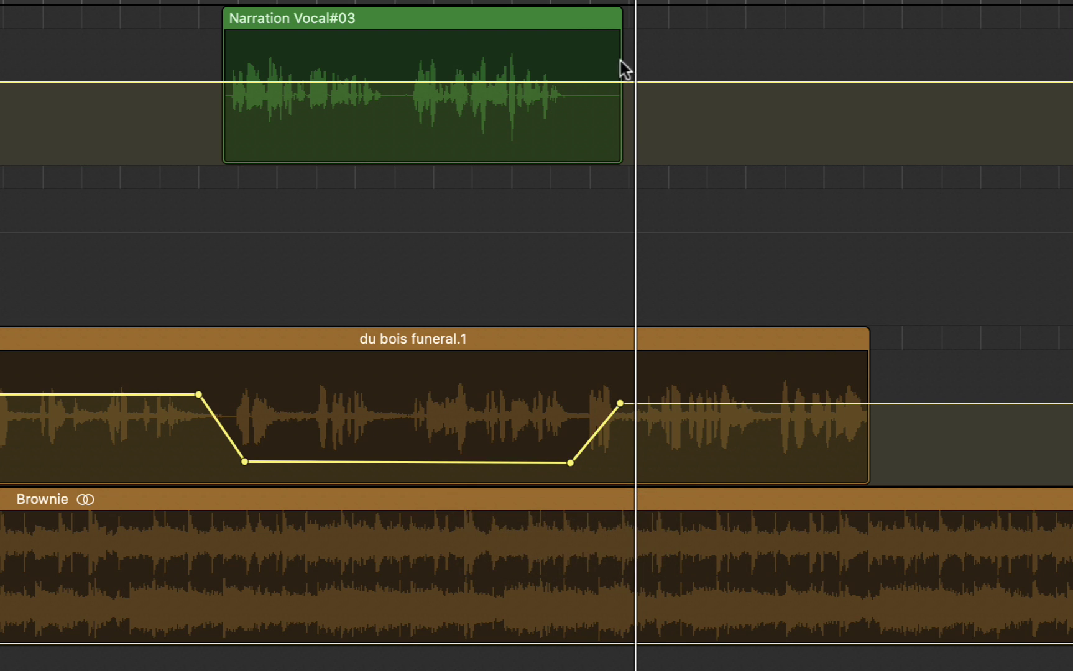
# Trim the silence from the end of the funeral narration clip and play the transition to about 1:25.
pyautogui.press('a')
pyautogui.moveTo(618, 114); pyautogui.dragTo(578, 149)
pyautogui.press('a')
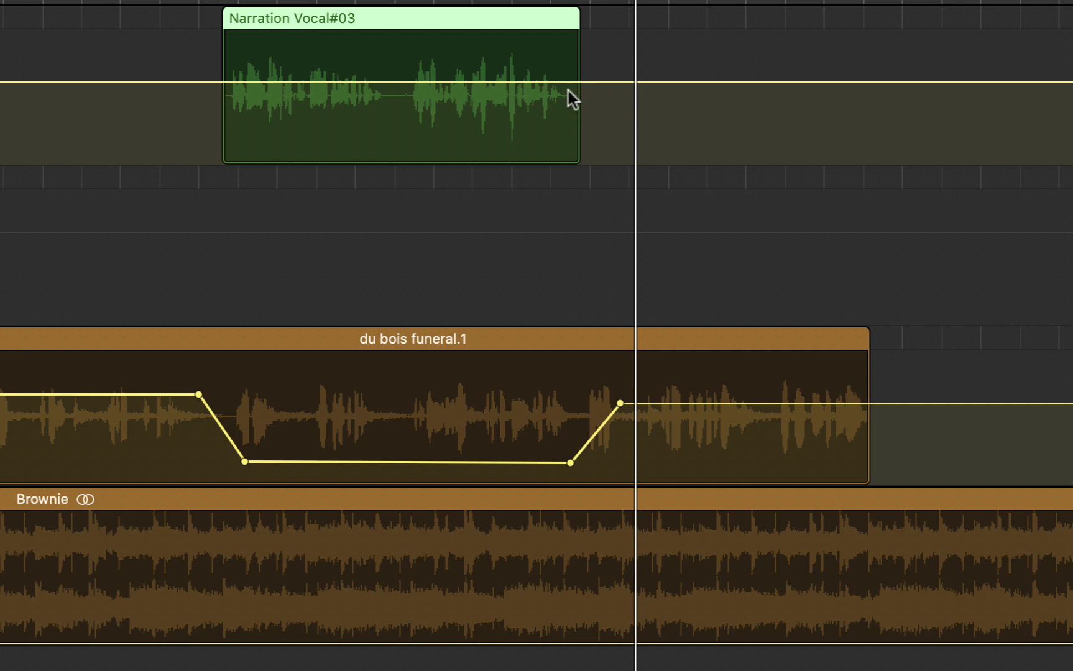
pyautogui.click(627, 1)
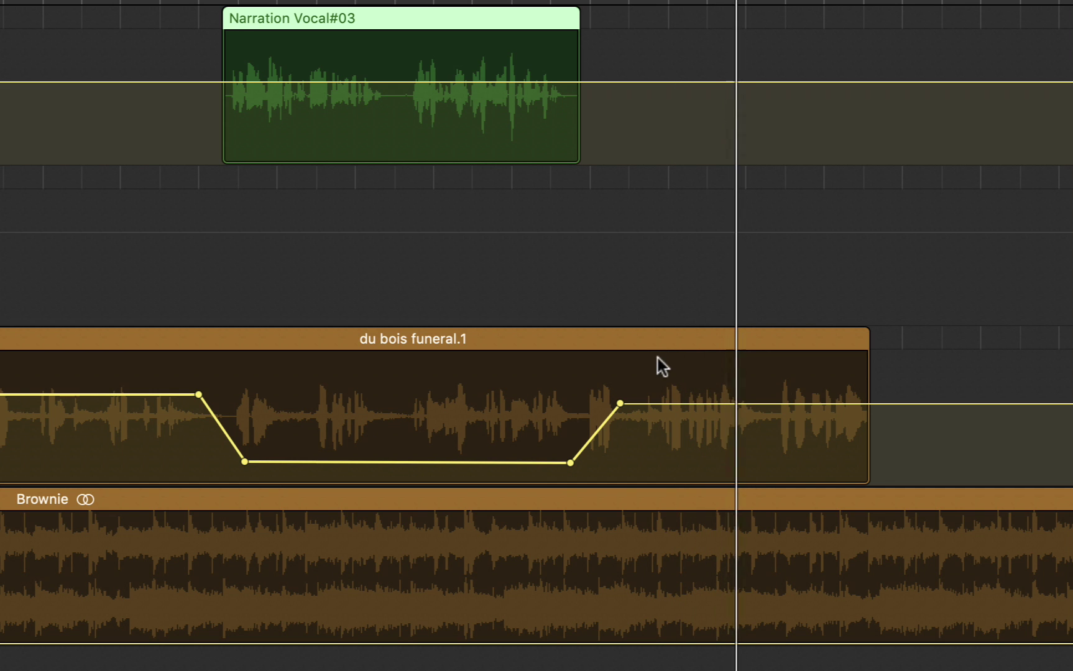
pyautogui.press('space')
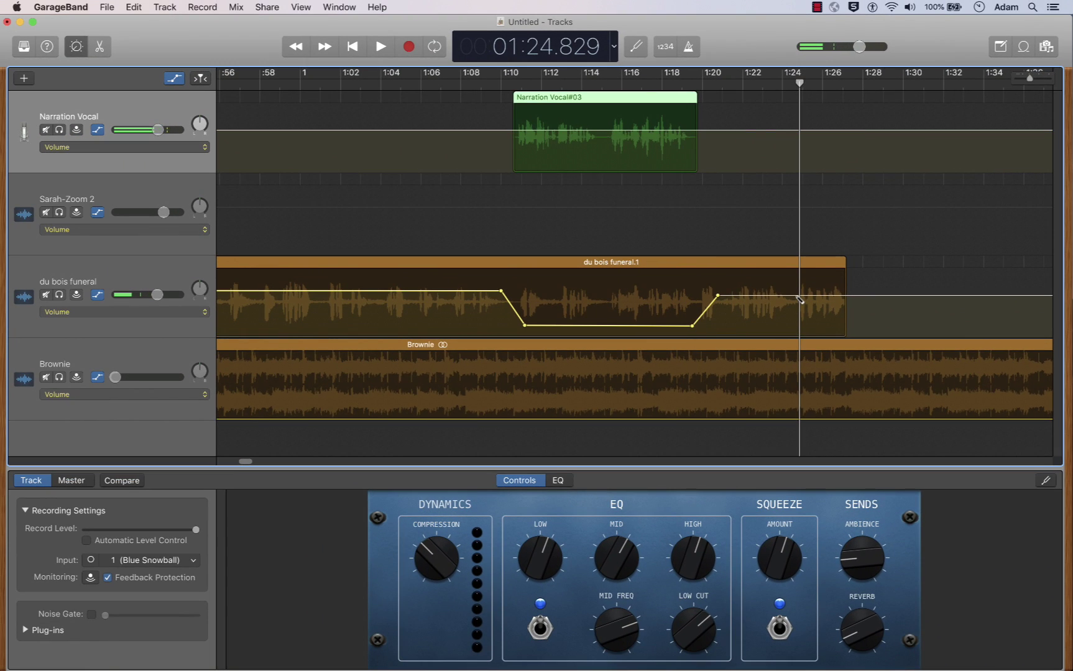
# Add automation points at about 1:24.6 that drop the du bois funeral volume to silence, and play that passage.
pyautogui.click(794, 296)
pyautogui.click(804, 299)
pyautogui.moveTo(804, 297)
pyautogui.mouseDown()
pyautogui.moveTo(803, 336)
pyautogui.moveTo(794, 297)
pyautogui.mouseUp()
pyautogui.click(794, 297)
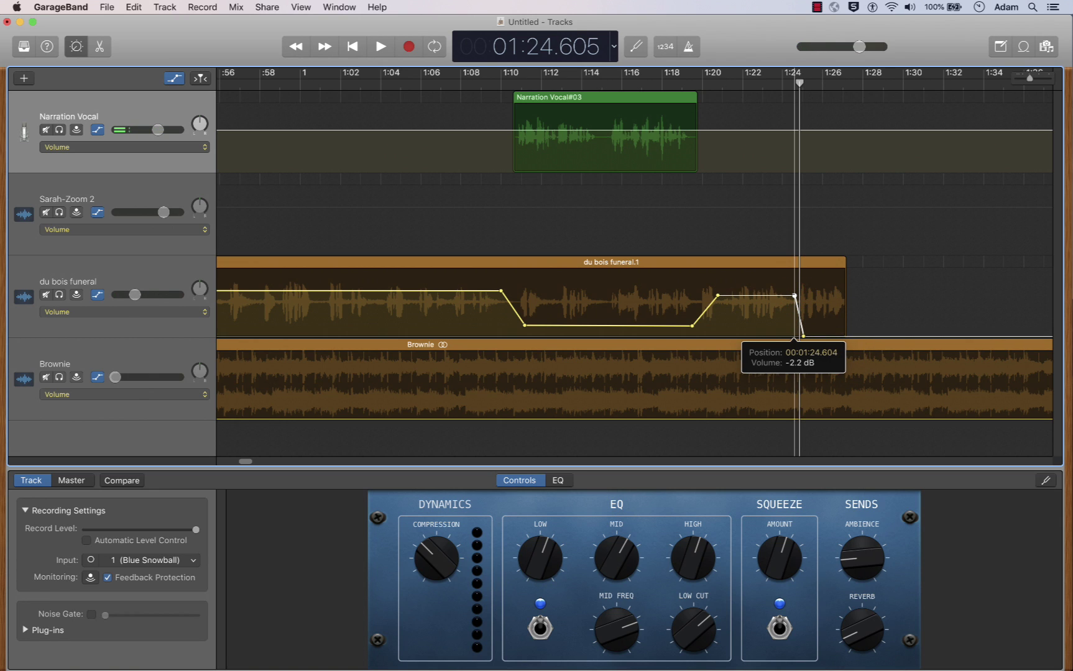
pyautogui.click(747, 88)
pyautogui.press('space')
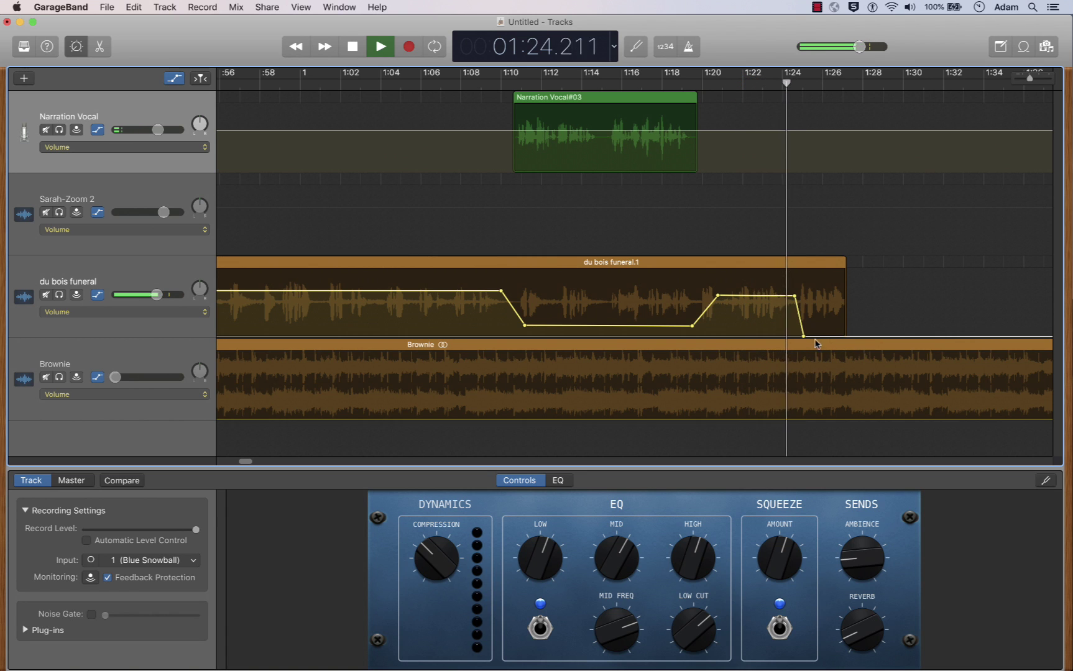
# Lengthen the du bois funeral fade-out to end at about 1:26.4 and play it back.
pyautogui.moveTo(806, 340); pyautogui.dragTo(835, 343)
pyautogui.moveTo(833, 83); pyautogui.dragTo(762, 91)
pyautogui.press('space')
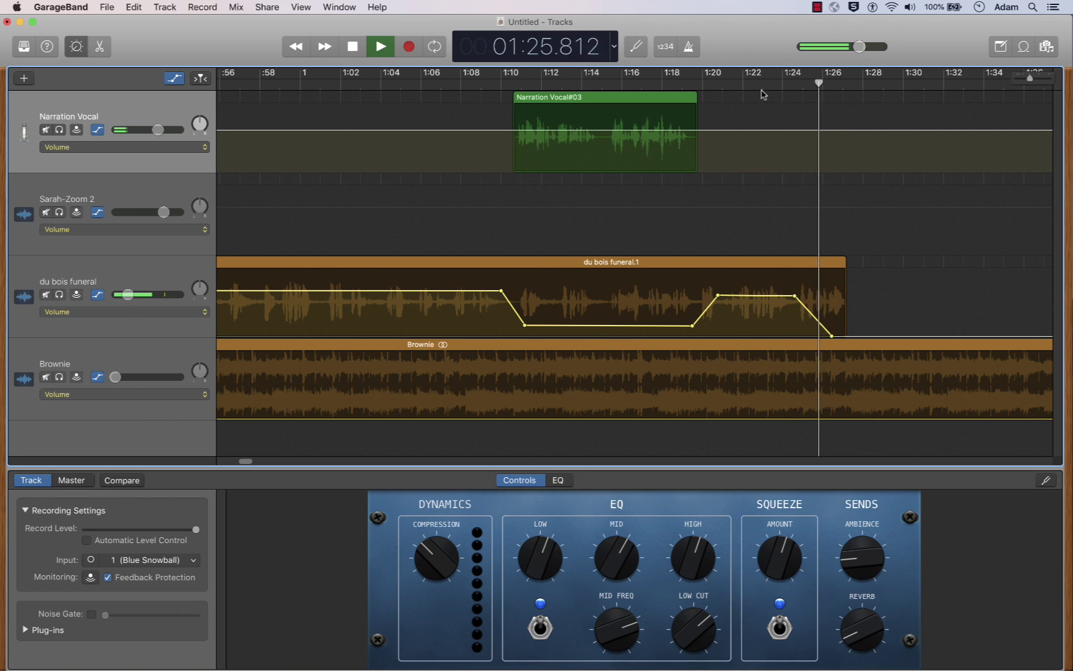
pyautogui.press('space')
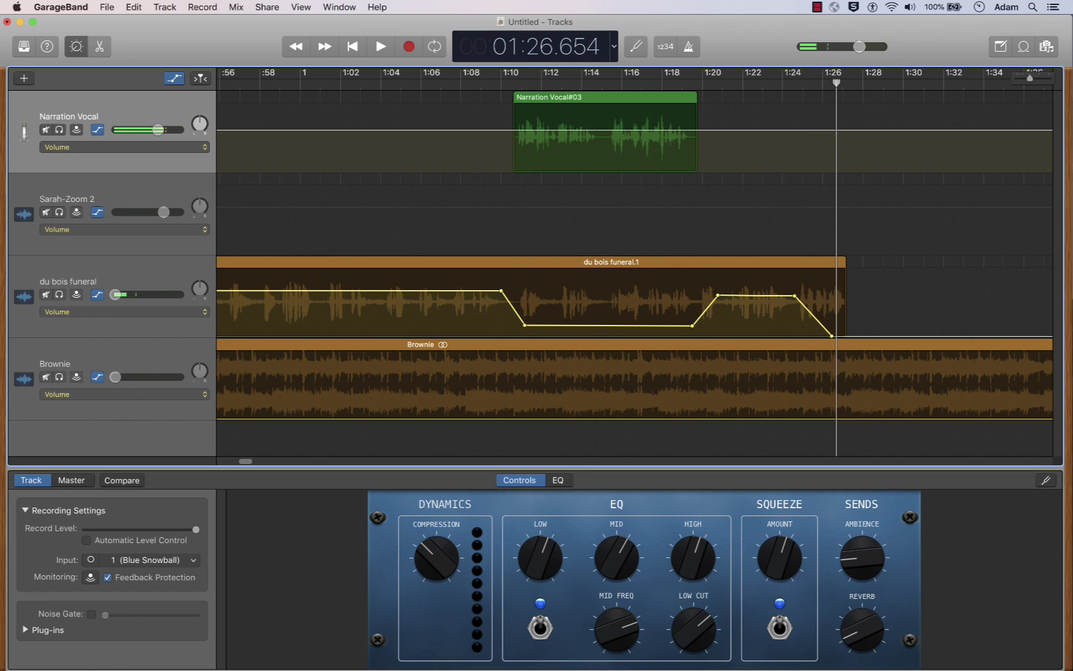
# Open Podcast script from the Garage Band - Podcasting folder and copy the paragraph under Outro.
pyautogui.moveTo(398, 24); pyautogui.dragTo(501, 100)
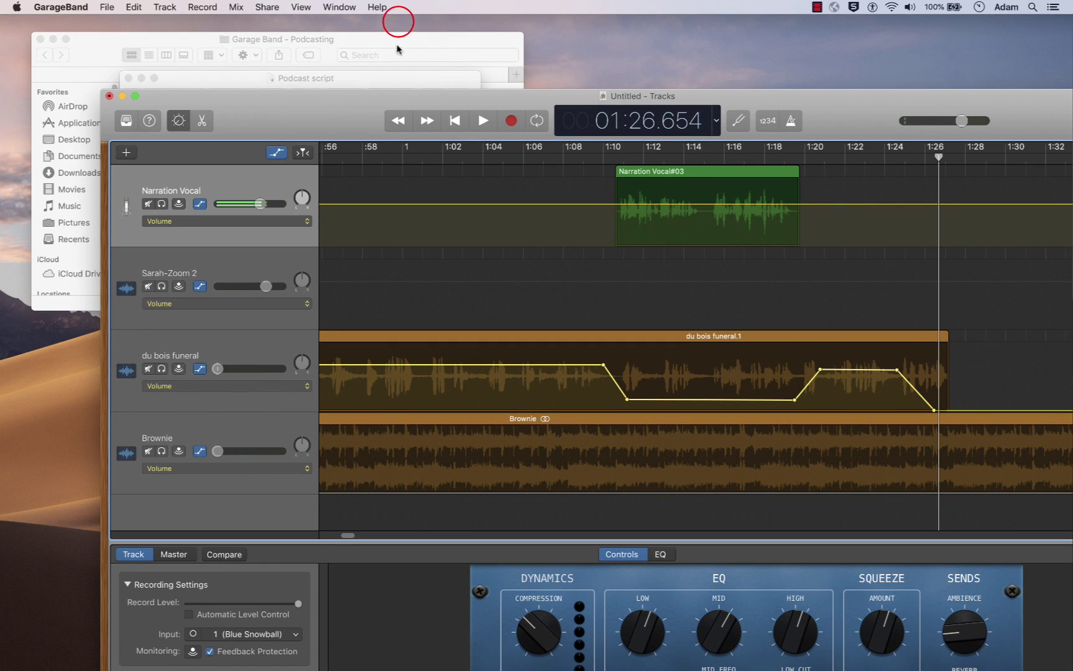
pyautogui.click(380, 35)
pyautogui.doubleClick(230, 180)
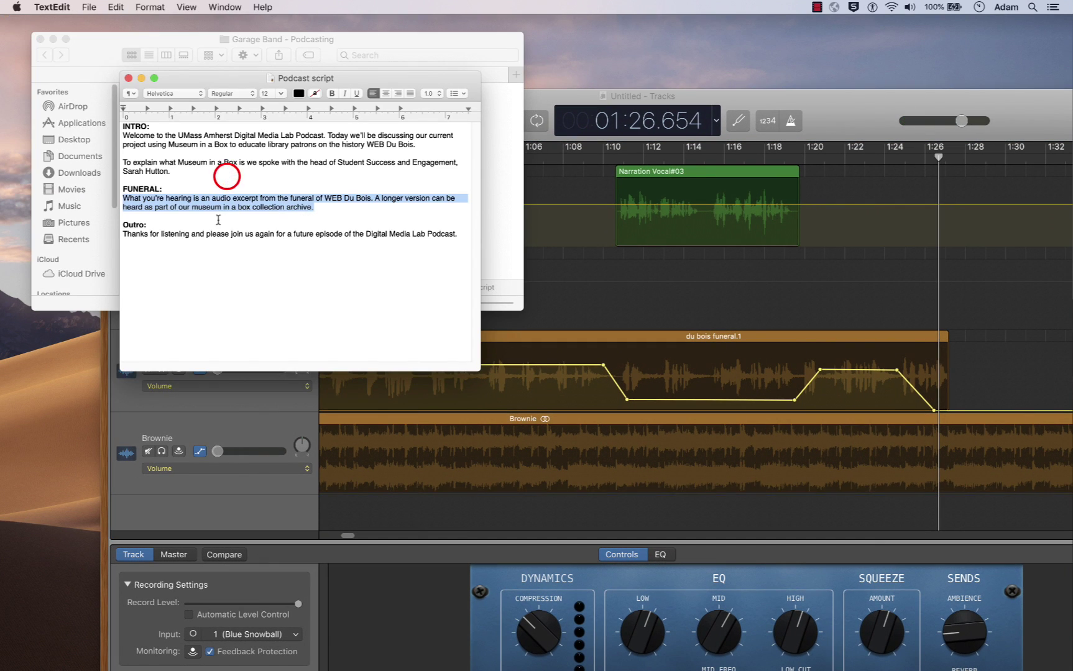
pyautogui.click(196, 261)
pyautogui.moveTo(462, 235); pyautogui.dragTo(119, 233)
pyautogui.press('super+c')
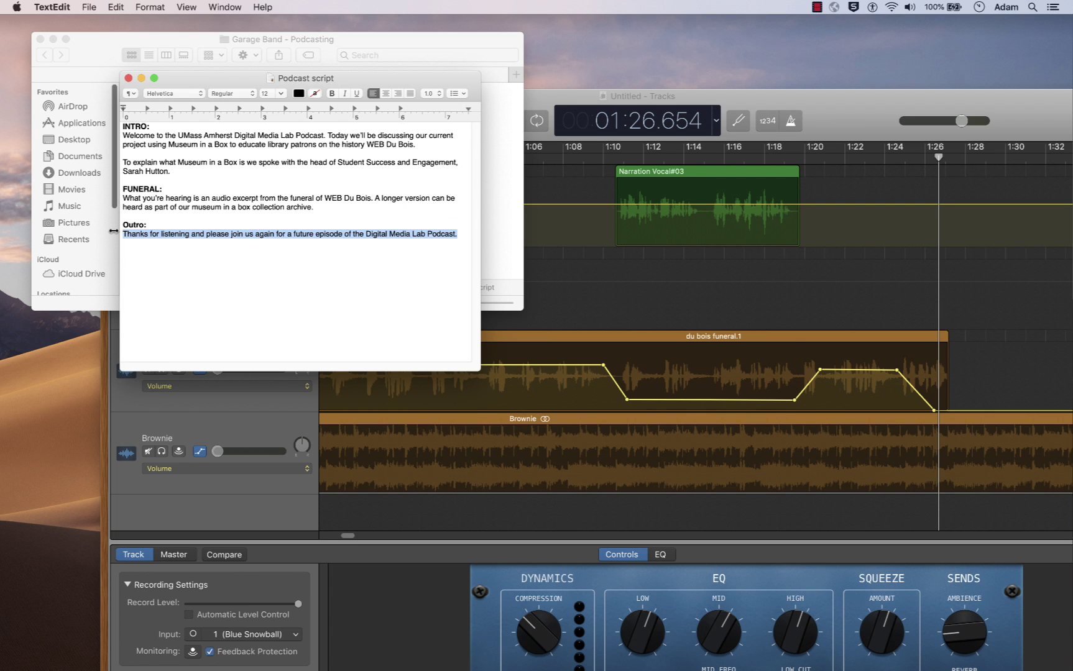
# Close Podcast script, switch back to GarageBand, and paste the copied outro below the existing text in the Note Pad.
pyautogui.moveTo(869, 116); pyautogui.dragTo(765, 5)
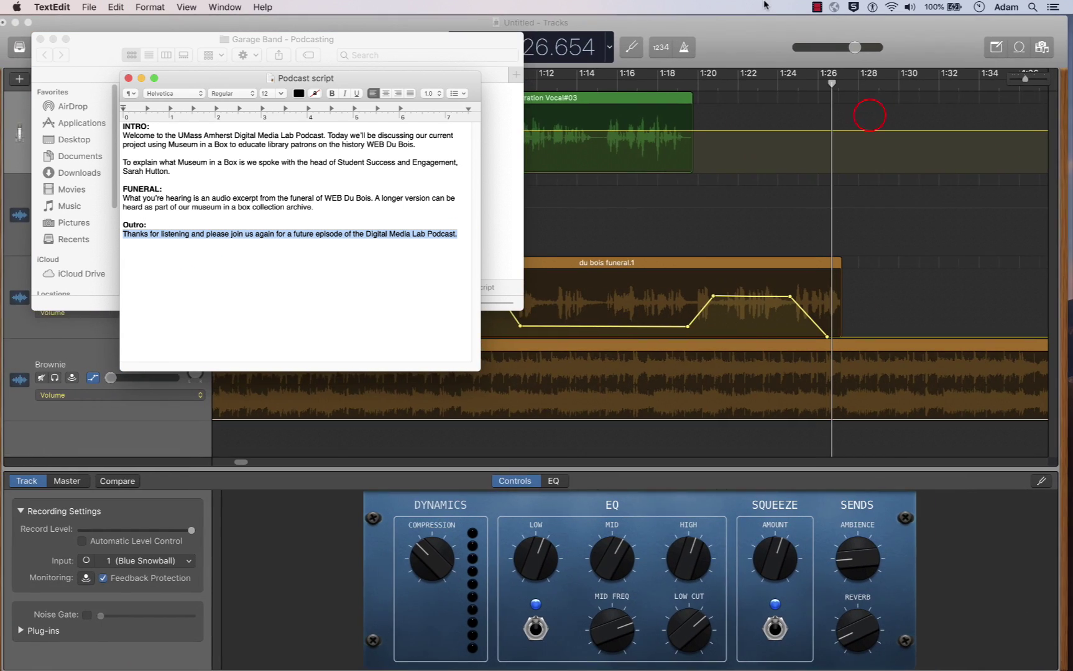
pyautogui.click(128, 78)
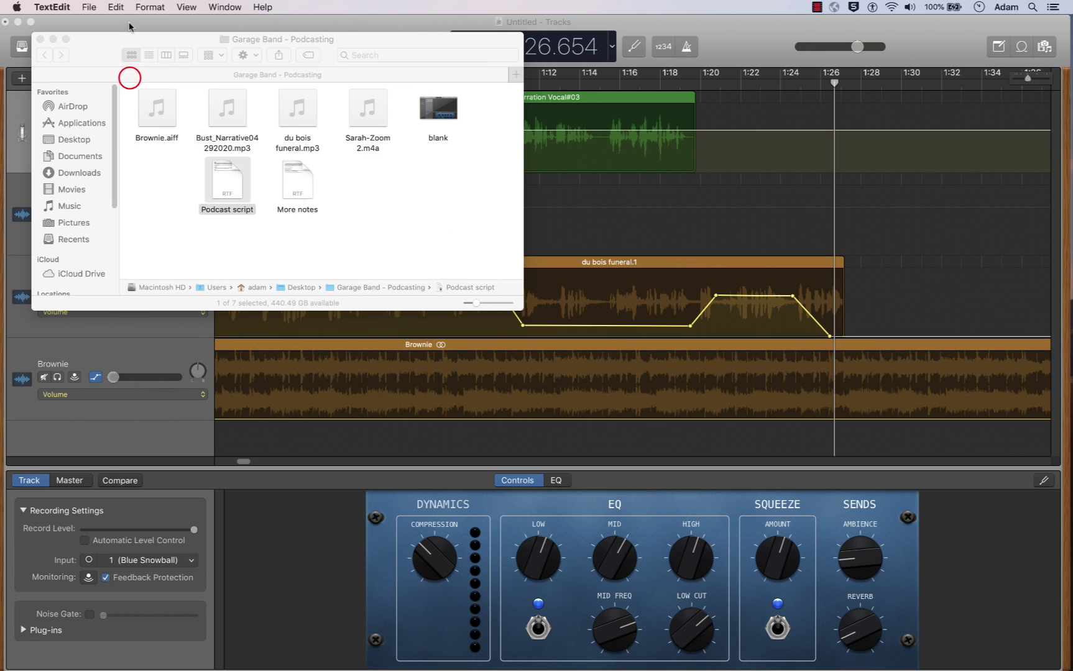
pyautogui.click(128, 27)
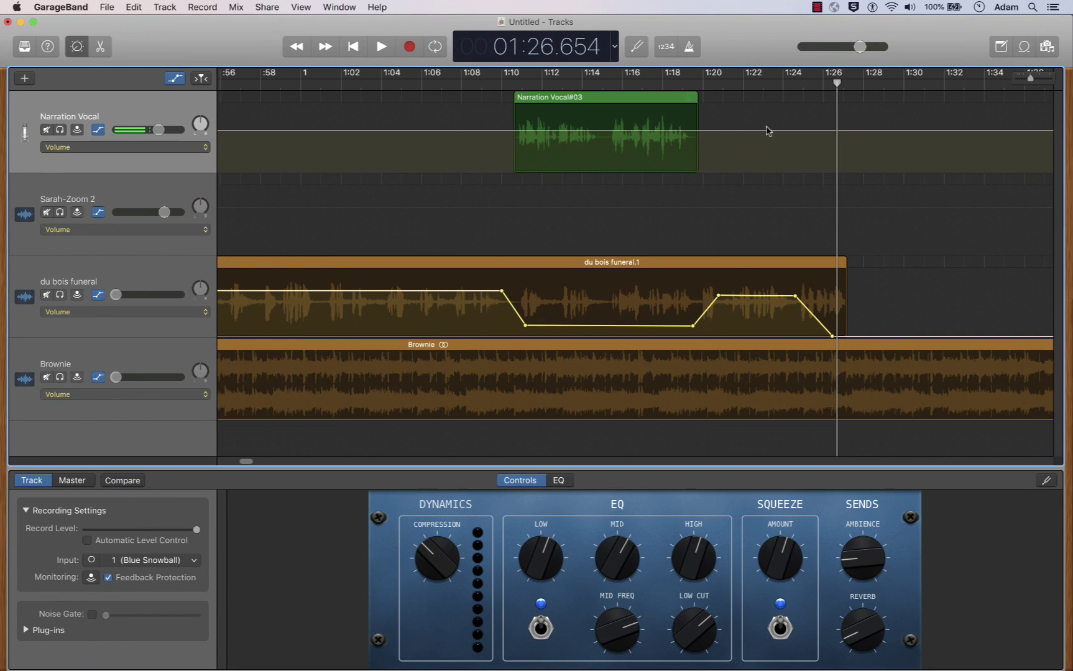
pyautogui.click(1000, 47)
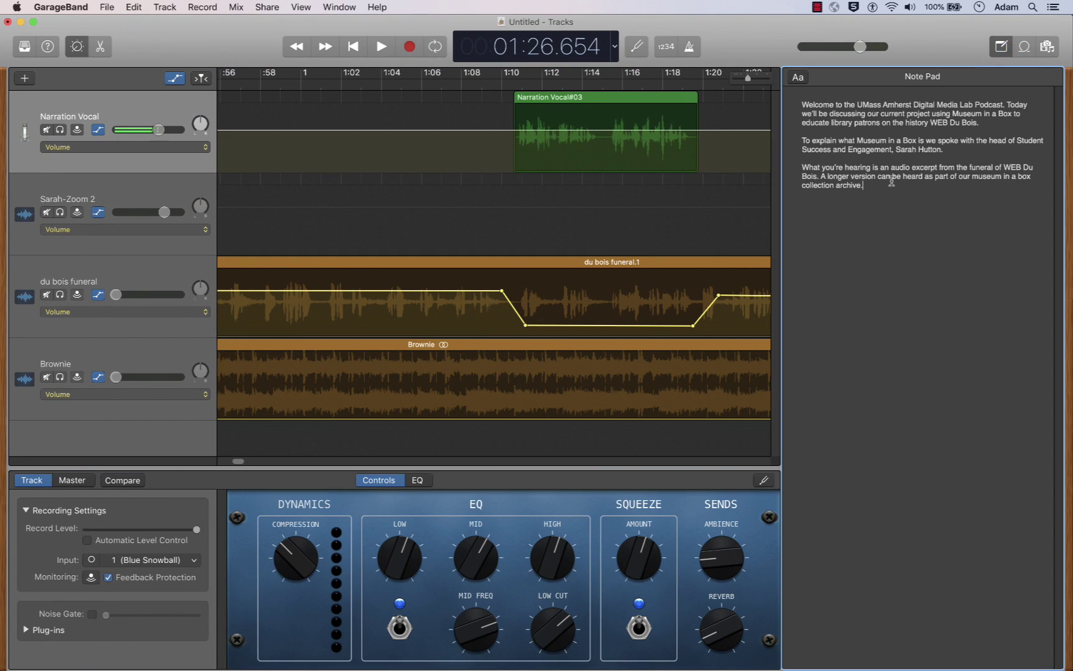
pyautogui.press('super+v')
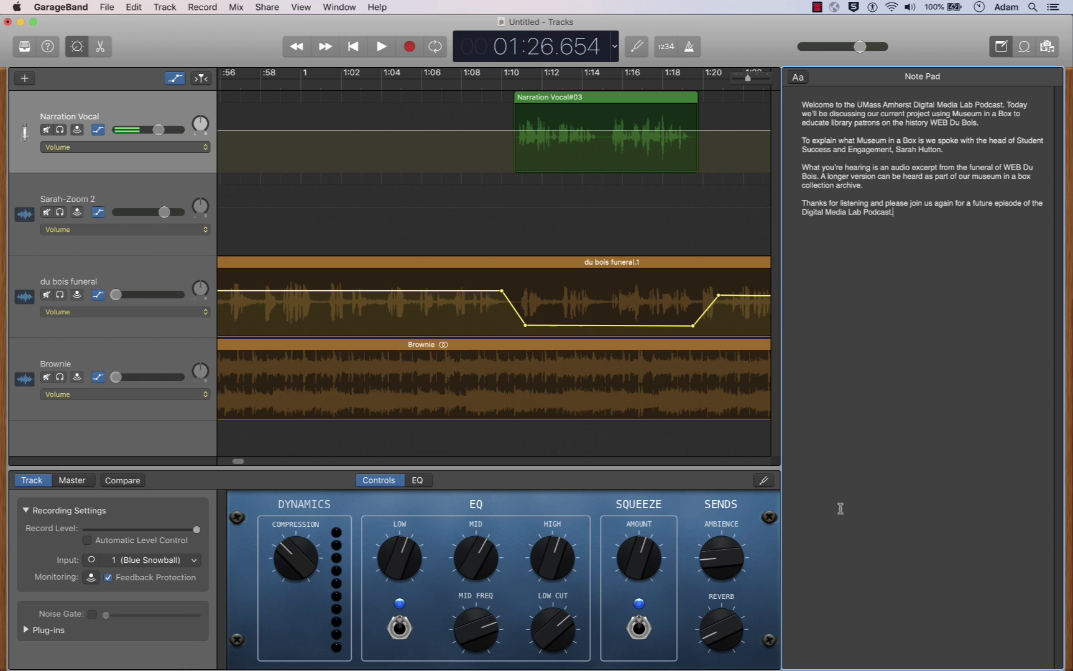
# Mute the Sarah-Zoom 2, du bois funeral and Brownie tracks.
pyautogui.moveTo(235, 461); pyautogui.dragTo(240, 463)
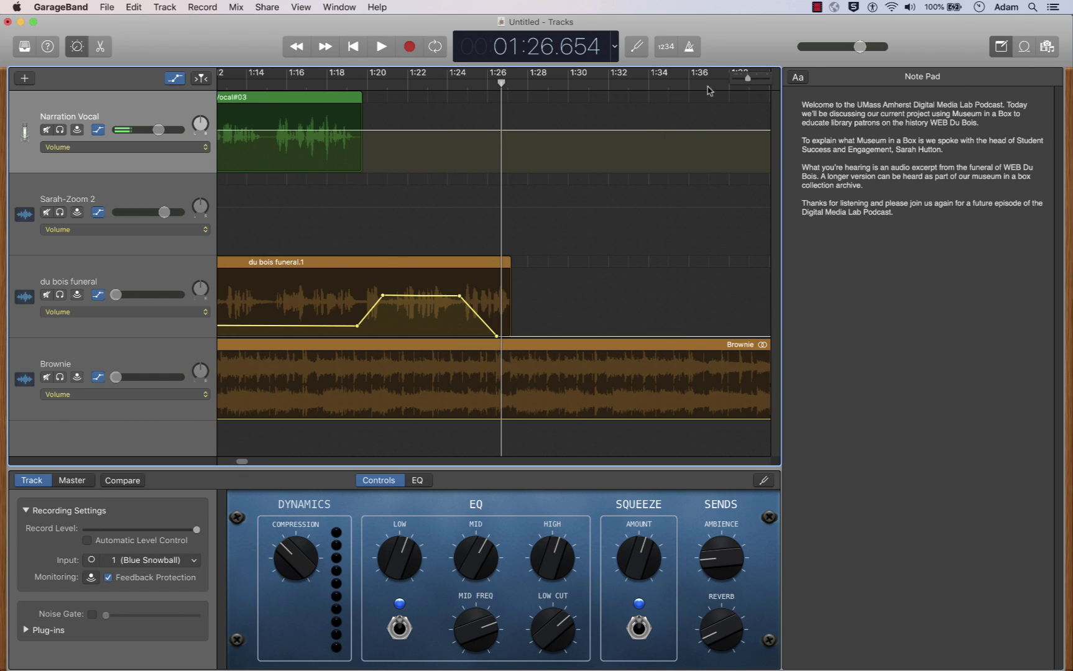
pyautogui.click(137, 101)
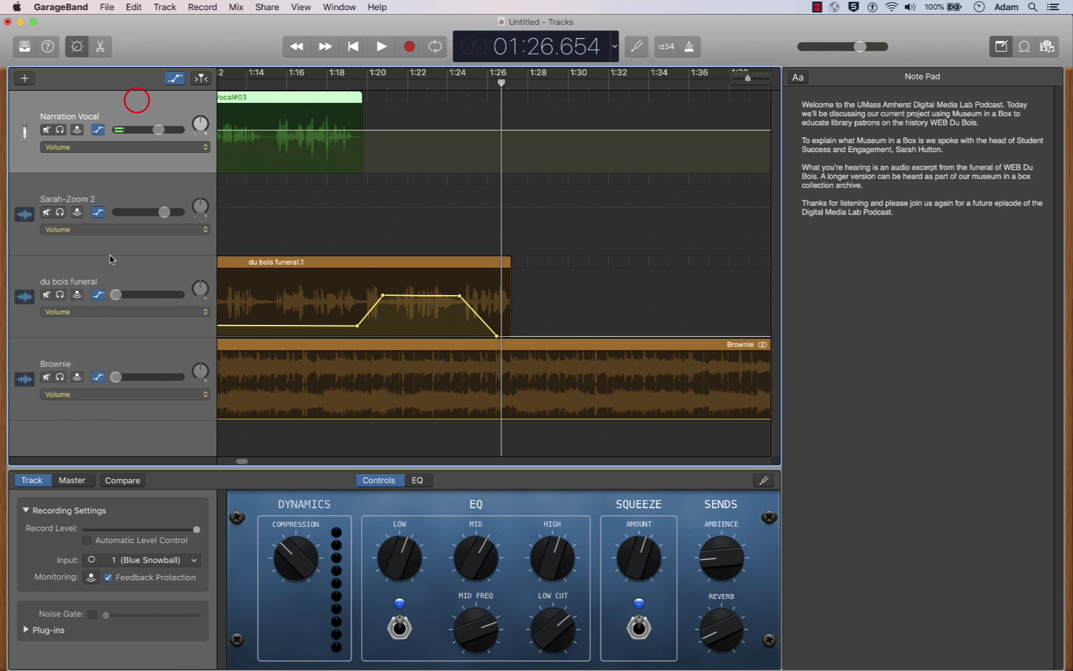
pyautogui.click(46, 294)
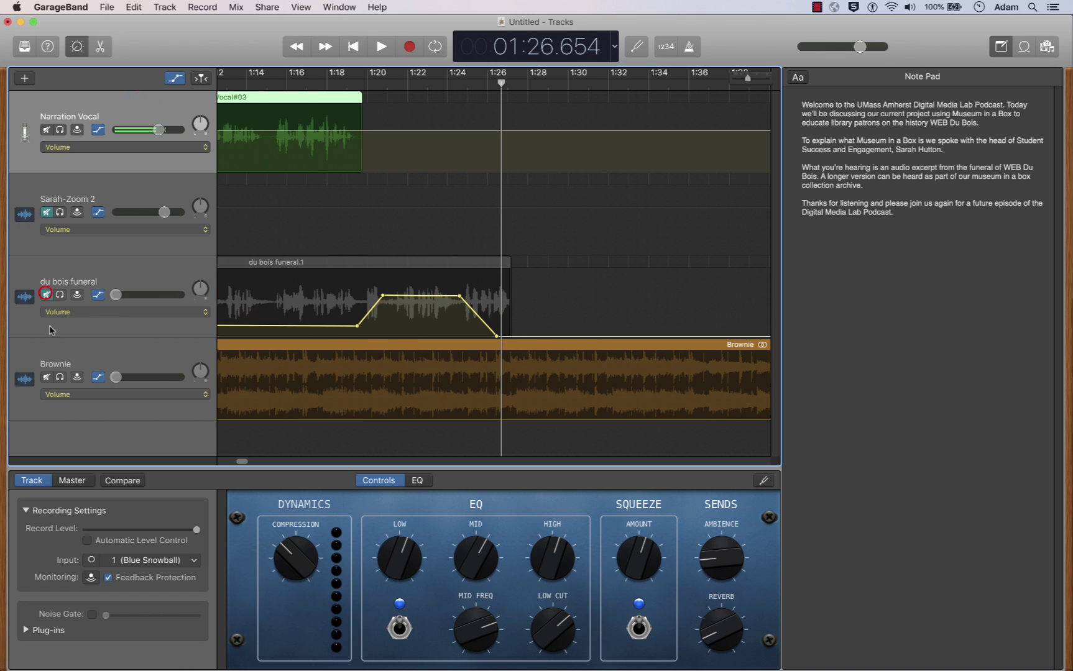
pyautogui.click(46, 377)
# Record the outro narration on the Narration Vocal track from 1:27.750 to about 1:35.3.
pyautogui.click(501, 85)
pyautogui.moveTo(484, 83); pyautogui.dragTo(522, 93)
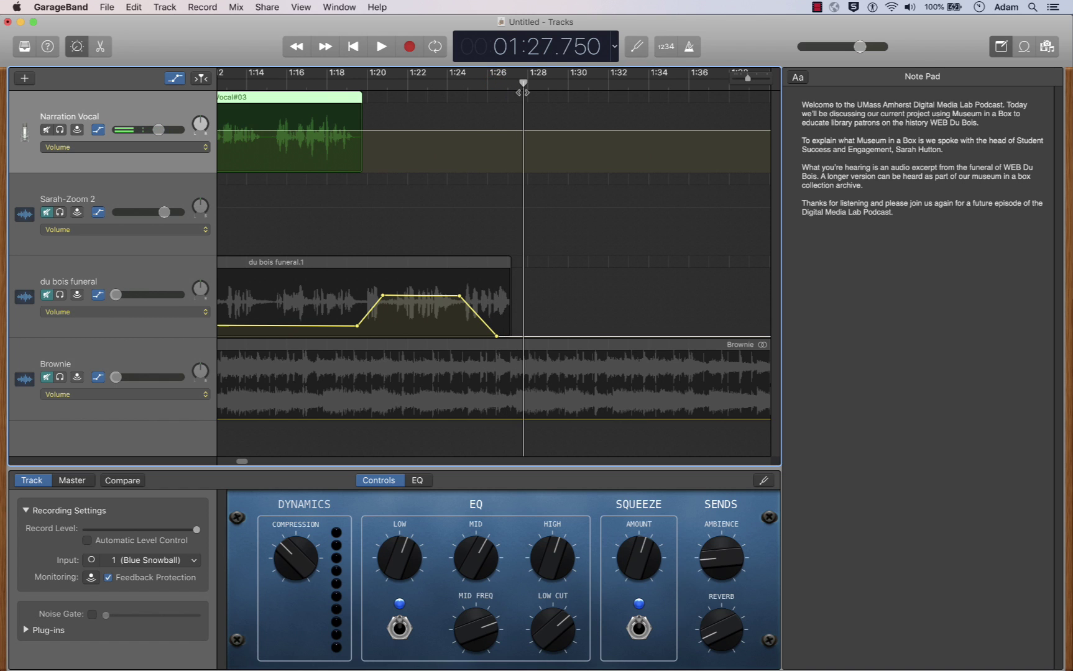
pyautogui.click(409, 46)
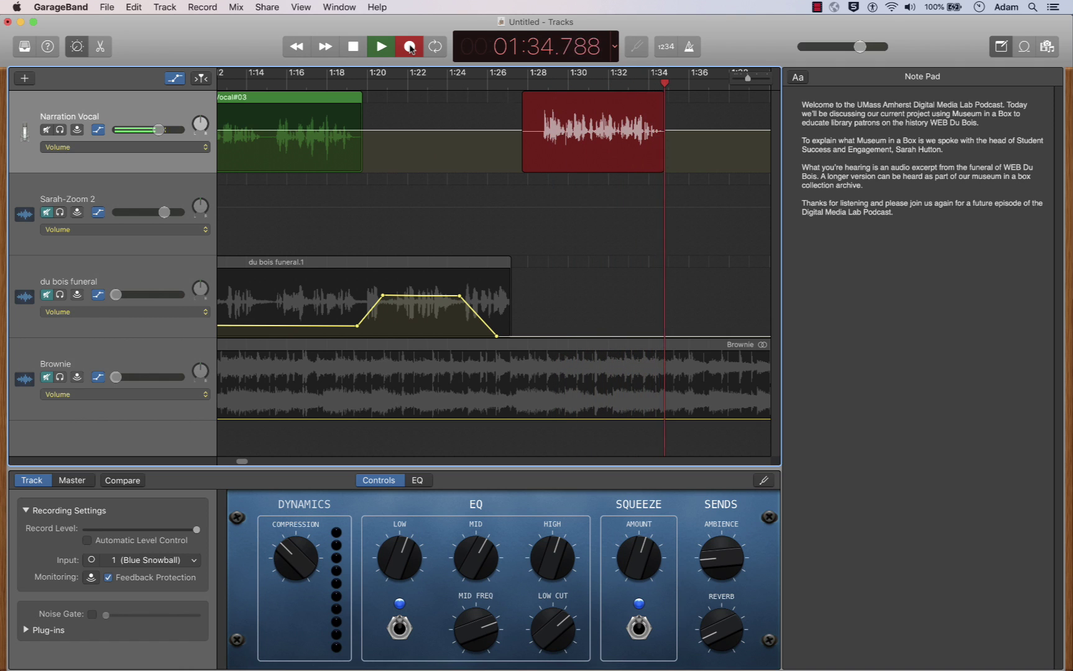
pyautogui.click(410, 47)
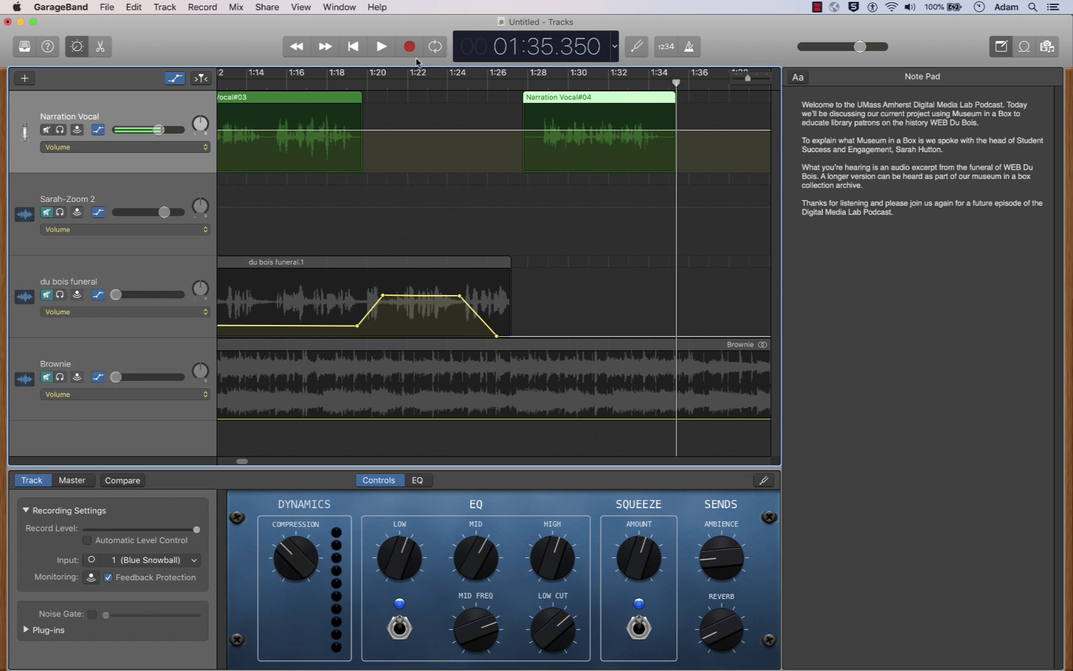
# Play back the recorded outro, and unmute the Sarah-Zoom 2, du bois funeral and Brownie tracks.
pyautogui.moveTo(675, 84); pyautogui.dragTo(528, 85)
pyautogui.press('space')
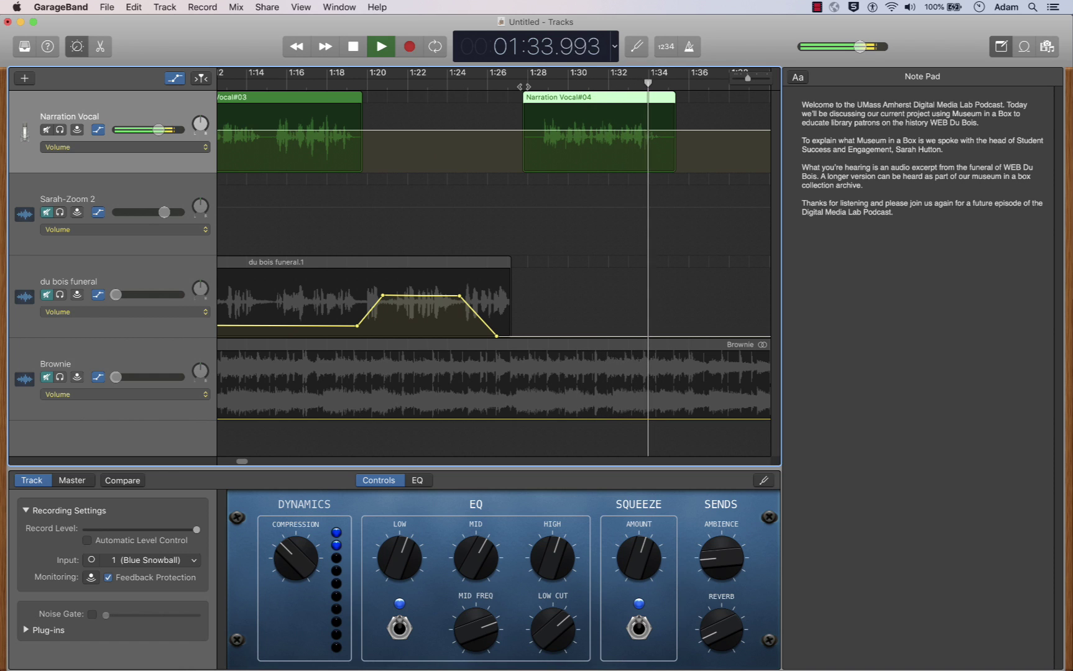
pyautogui.press('space')
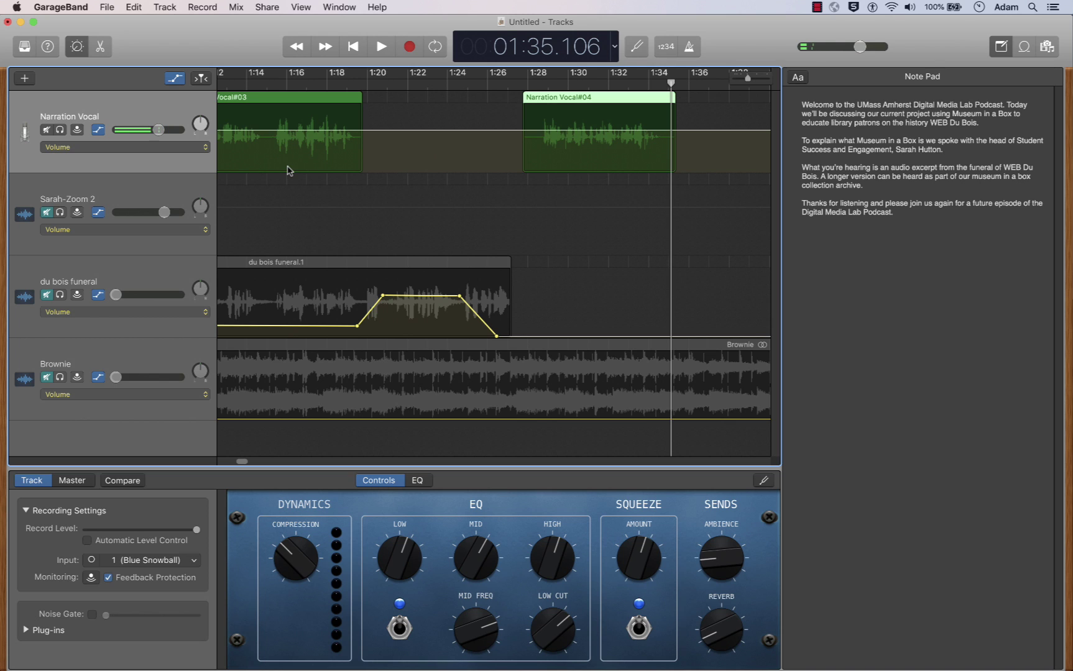
pyautogui.click(47, 295)
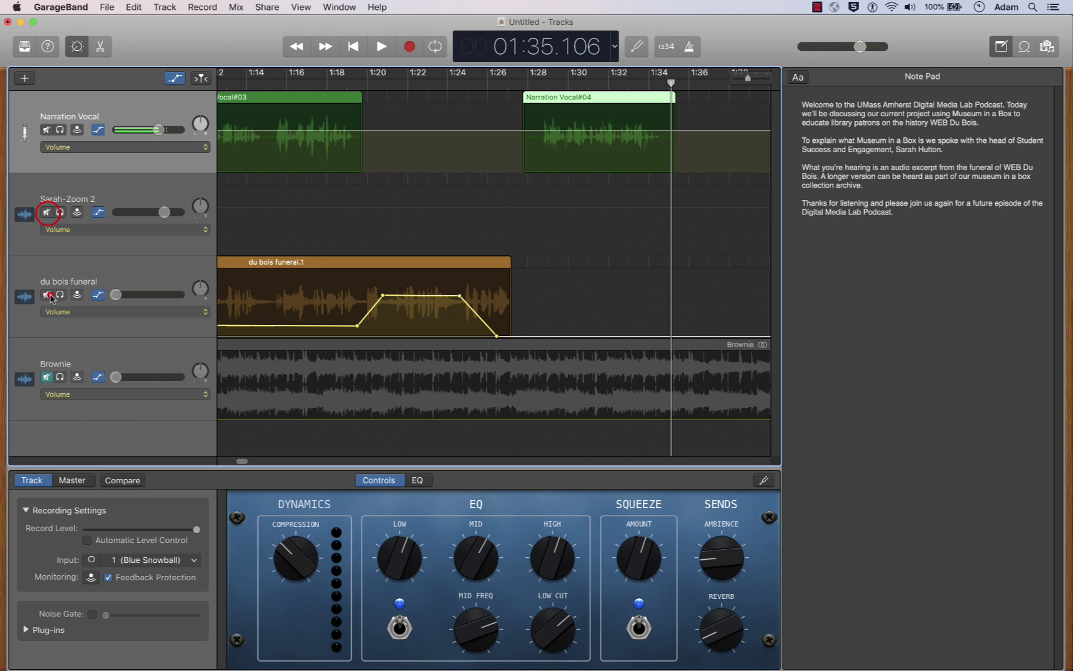
pyautogui.click(47, 377)
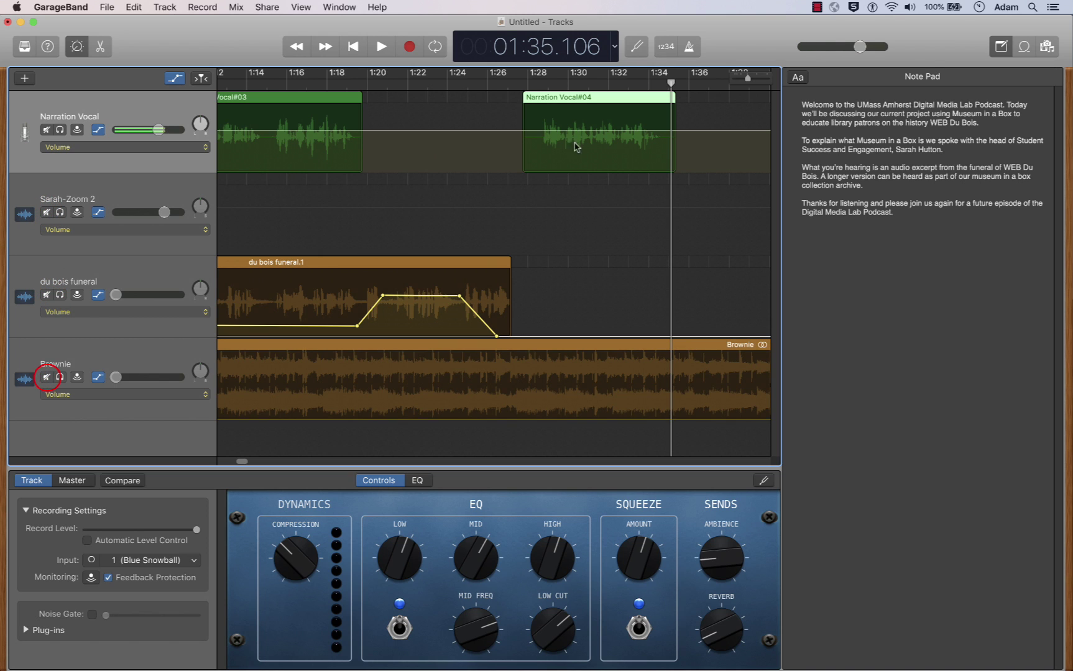
# Shift the outro narration region about 0.2 seconds later and trim its silent ends to span about 1:28.7 to 1:34.8.
pyautogui.moveTo(585, 101); pyautogui.dragTo(589, 101)
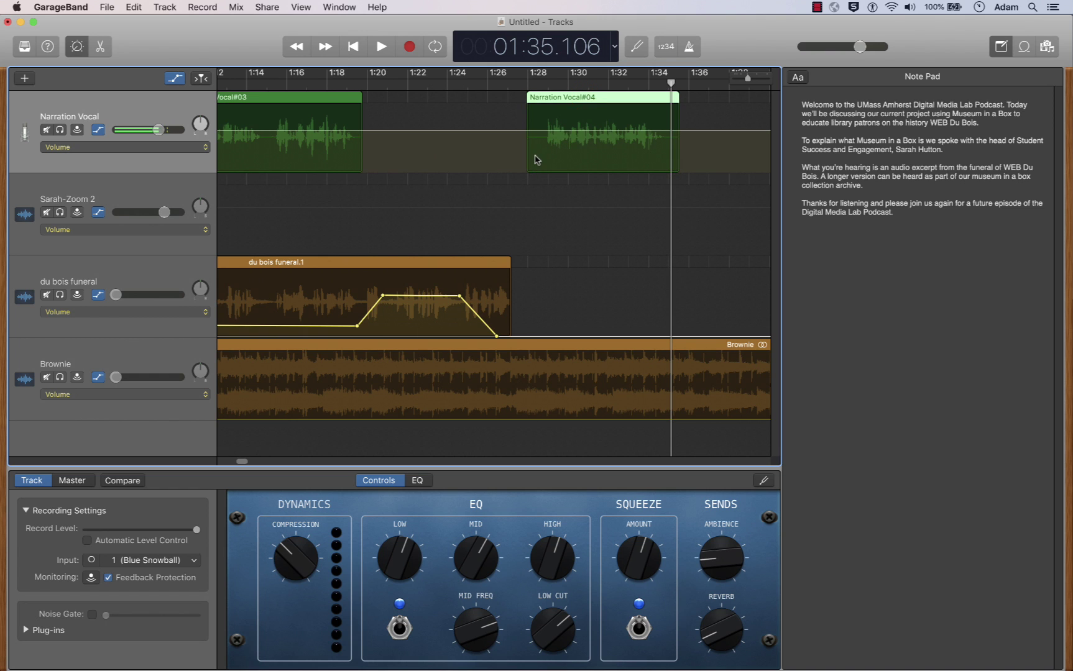
pyautogui.press('a')
pyautogui.moveTo(529, 167); pyautogui.dragTo(543, 158)
pyautogui.moveTo(671, 158); pyautogui.dragTo(654, 156)
pyautogui.press('a')
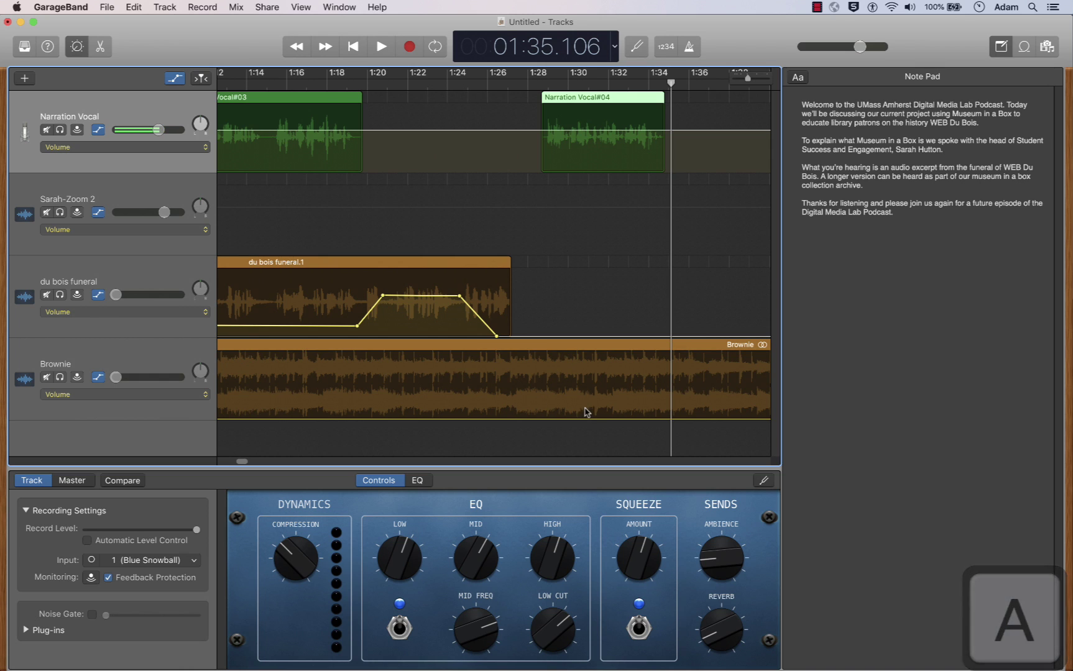
# Hide the Note Pad and split the Brownie region at 1:37.000.
pyautogui.click(999, 47)
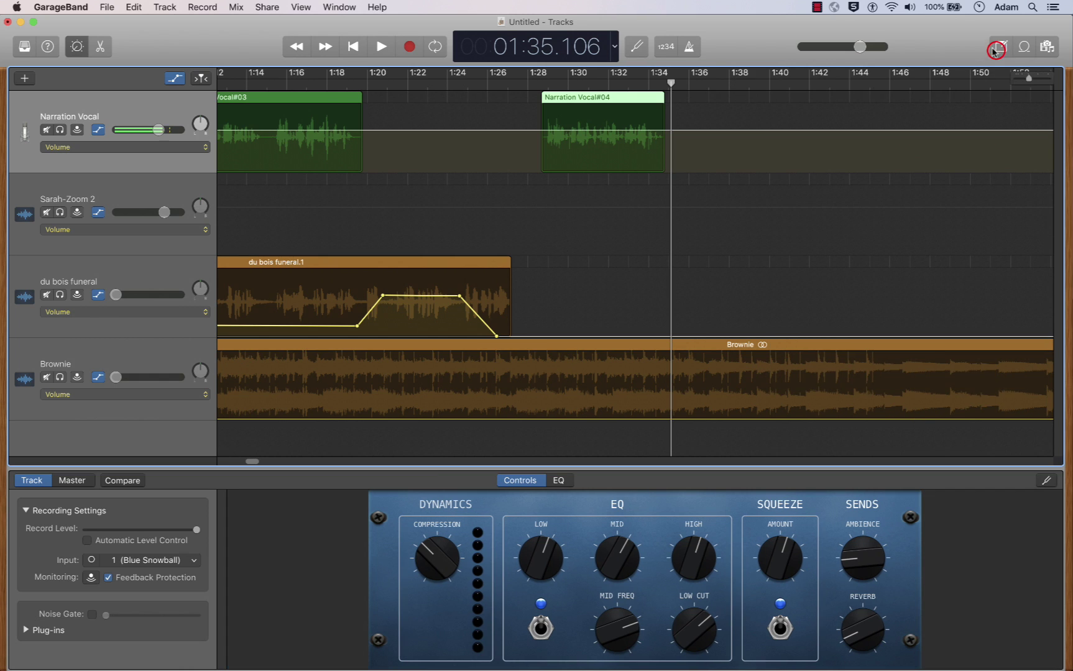
pyautogui.moveTo(1029, 79); pyautogui.dragTo(1019, 81)
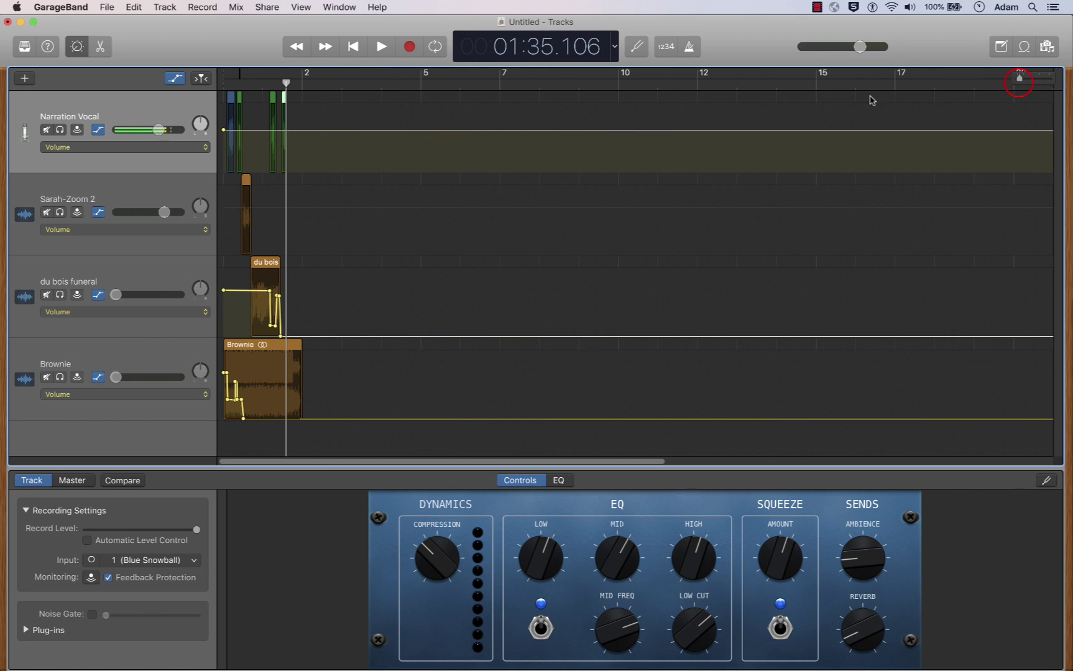
pyautogui.scroll(10, 781, 353)
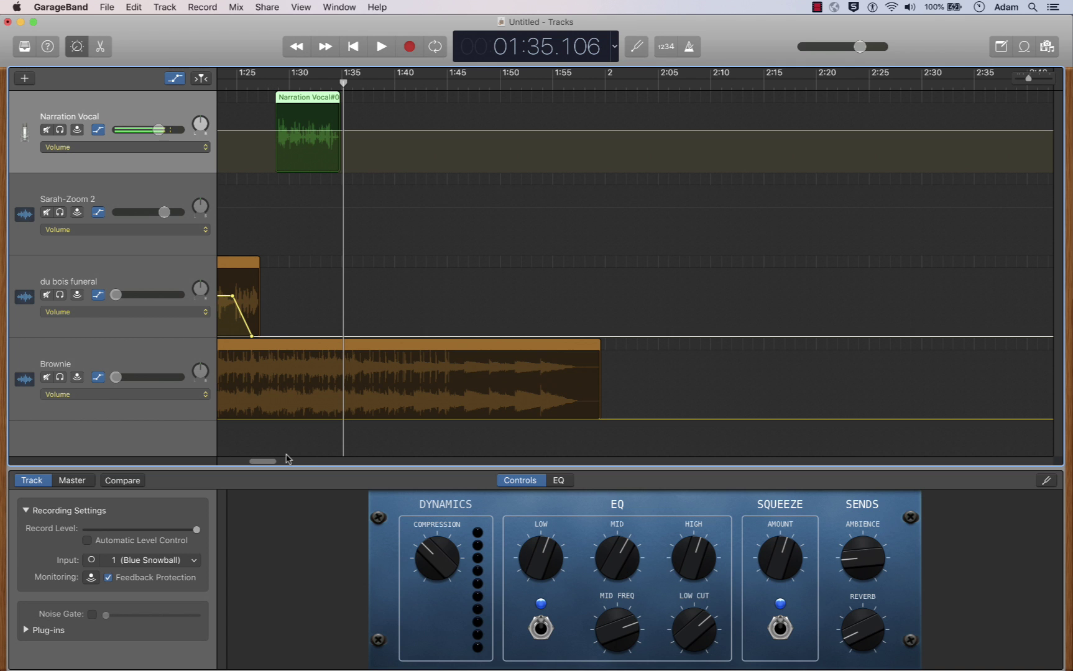
pyautogui.moveTo(269, 462); pyautogui.dragTo(261, 463)
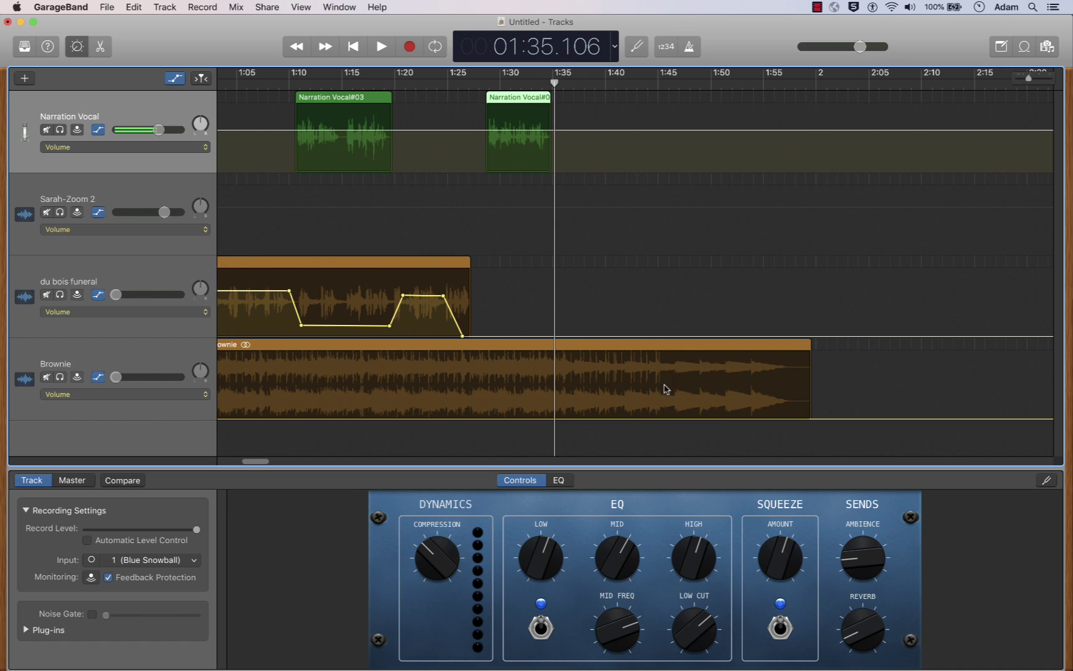
pyautogui.moveTo(554, 84); pyautogui.dragTo(569, 87)
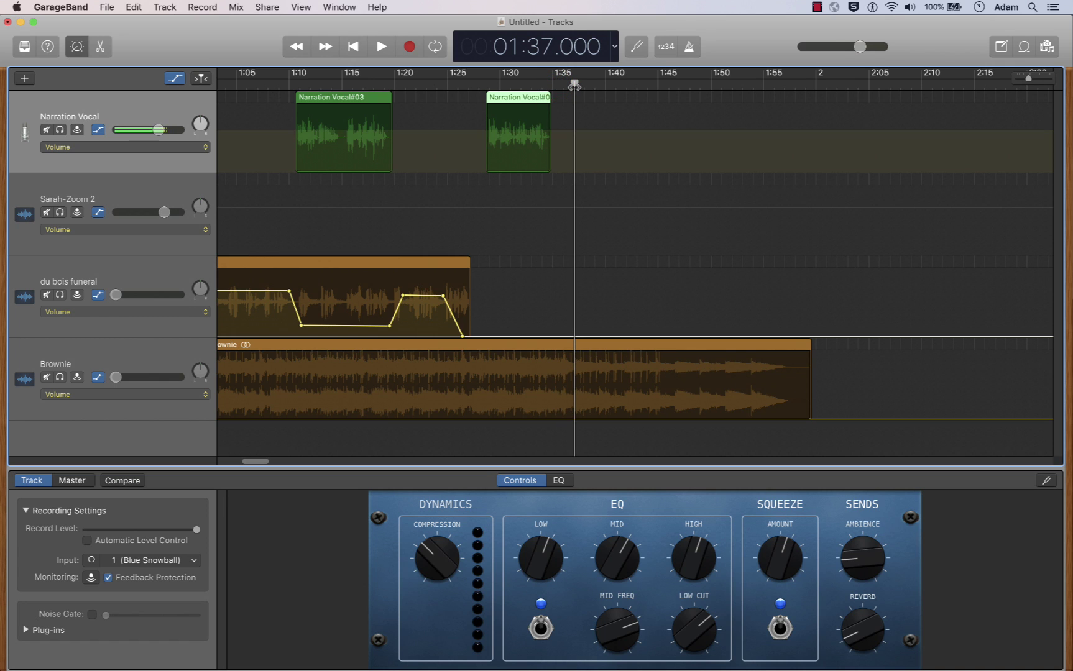
pyautogui.click(576, 386)
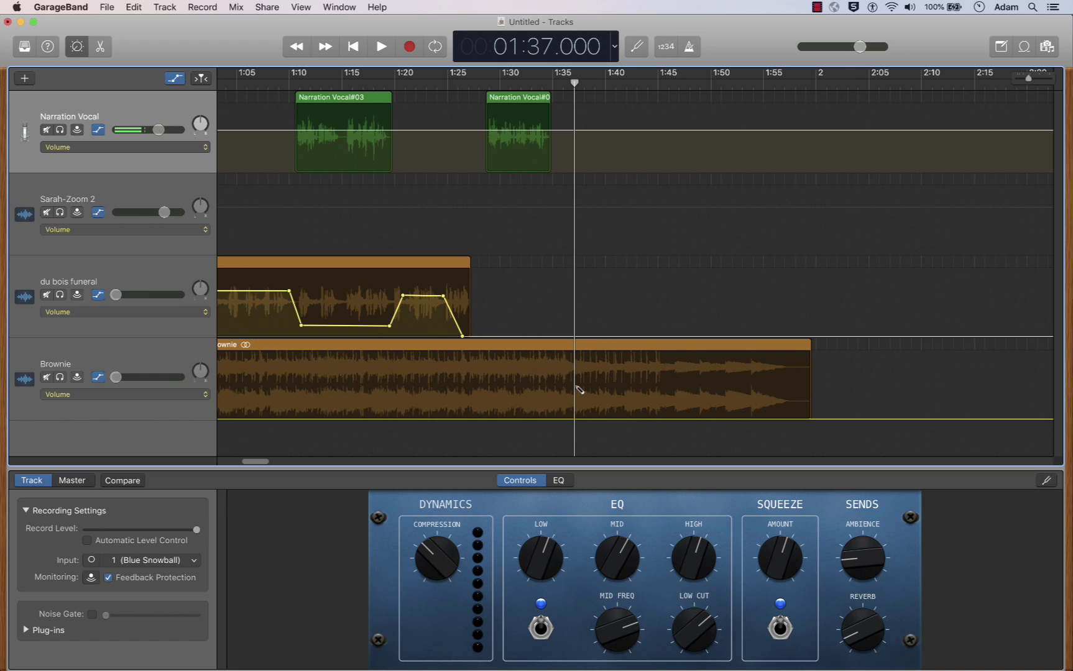
pyautogui.press('a')
pyautogui.click(575, 388)
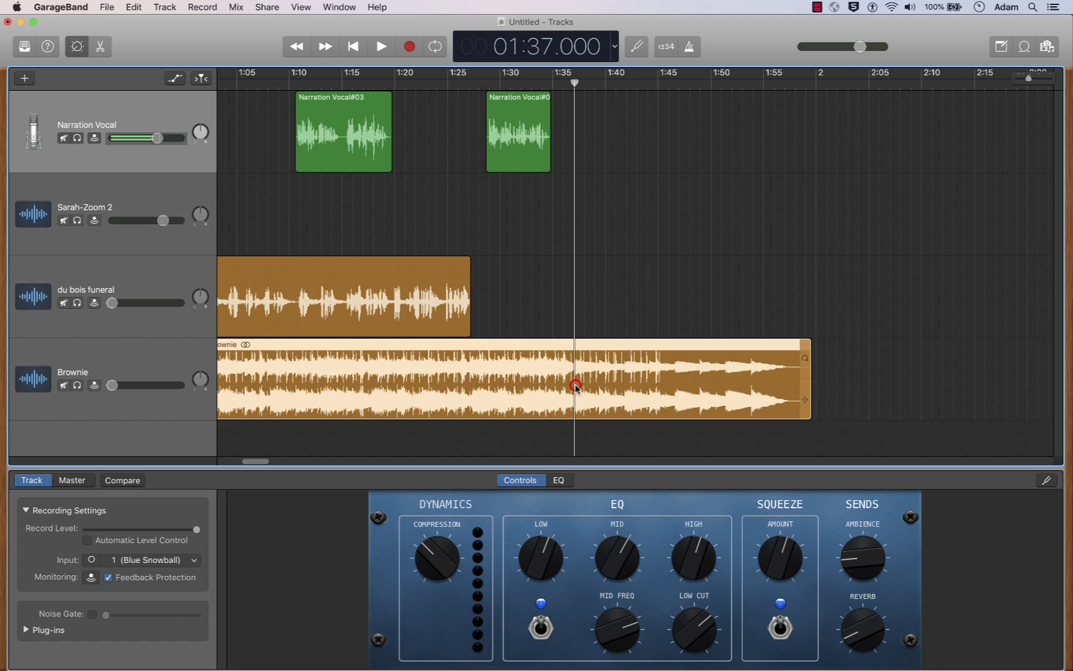
pyautogui.press('super+t')
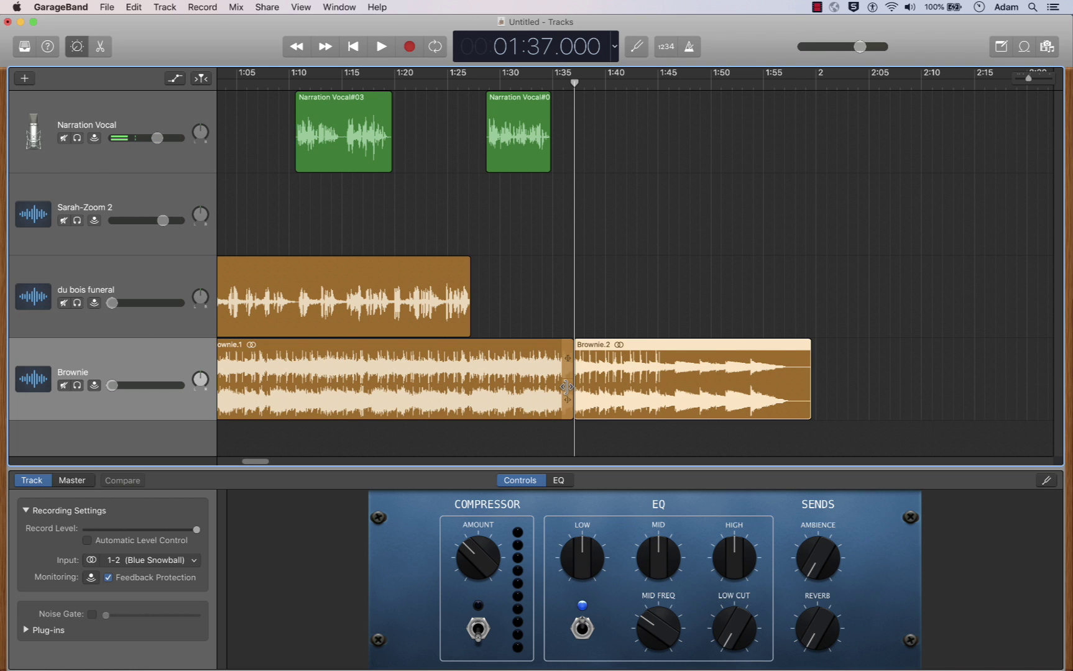
# Shorten the first Brownie part to end at about 1:13 and move the second part to start at about 1:27.4.
pyautogui.press('a')
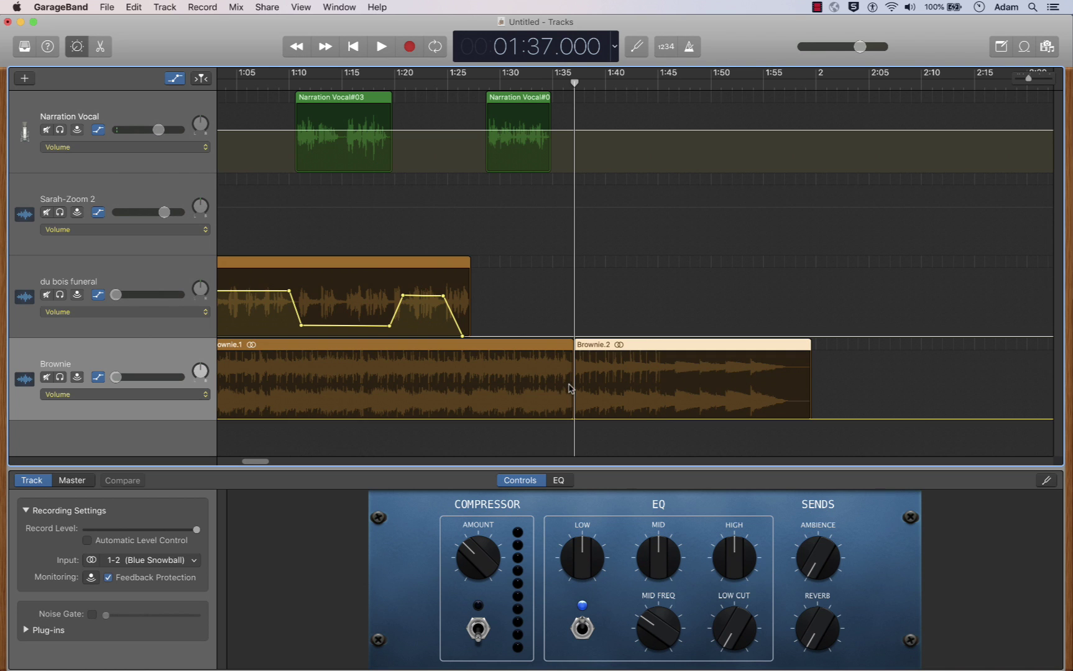
pyautogui.press('a')
pyautogui.moveTo(570, 384); pyautogui.dragTo(321, 369)
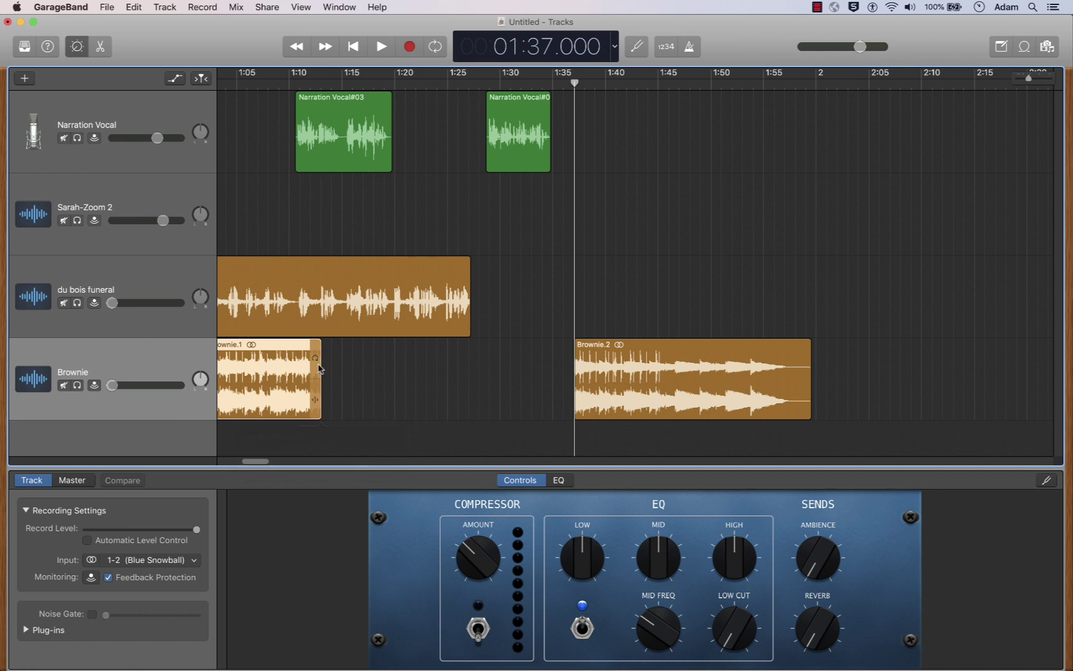
pyautogui.press('a')
pyautogui.press('a')
pyautogui.moveTo(668, 354); pyautogui.dragTo(572, 359)
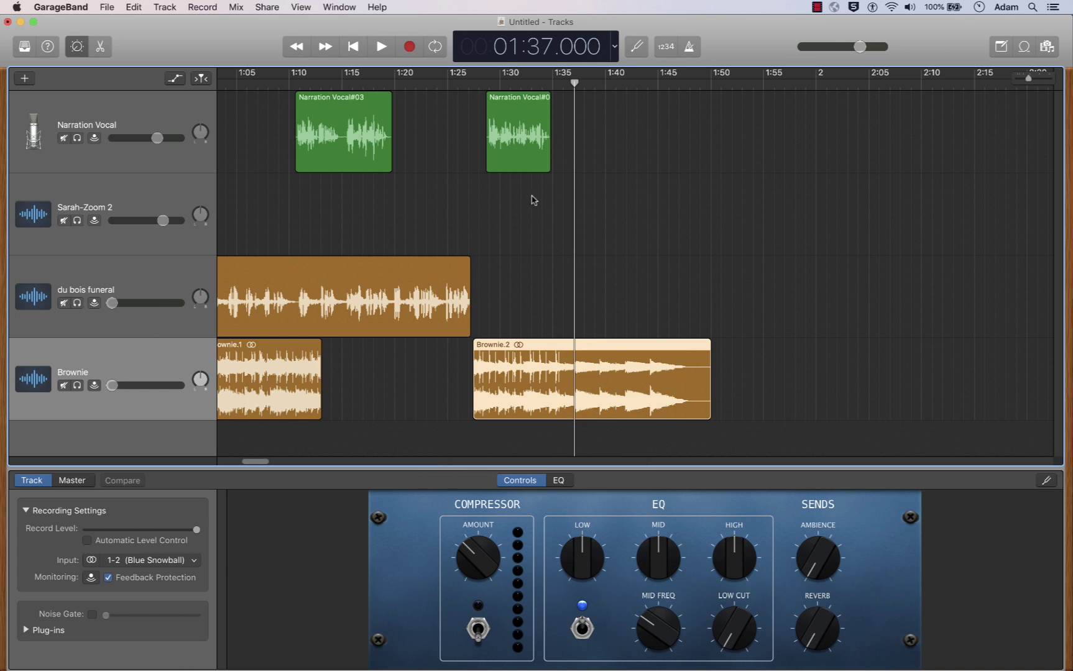
# Mute the Narration Vocal track and play the closing Brownie region from 1:33.
pyautogui.click(63, 138)
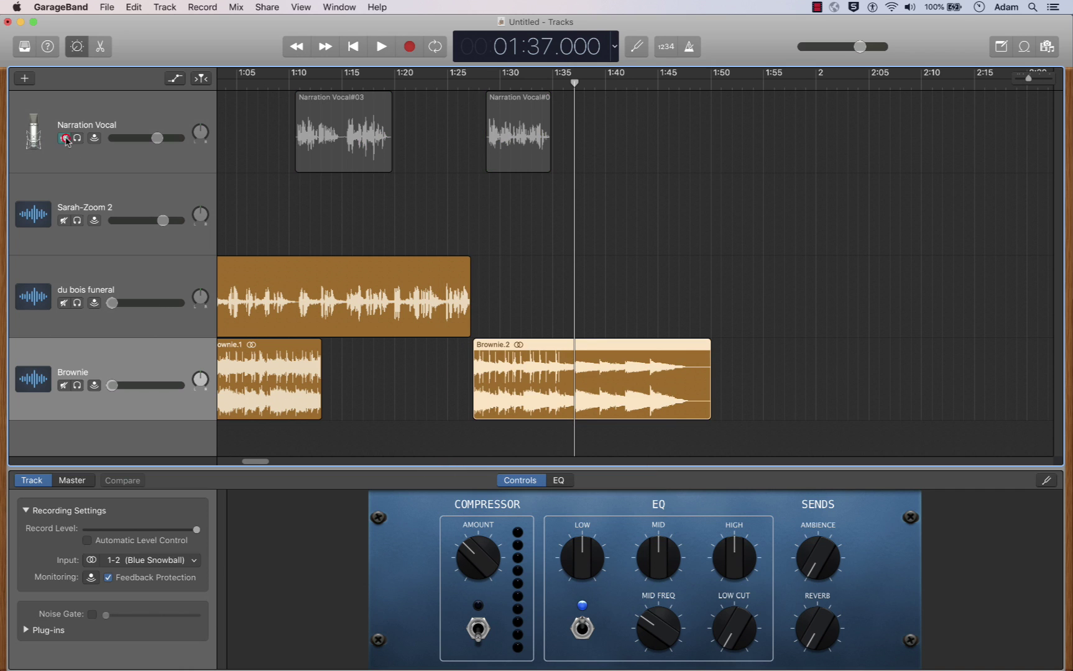
pyautogui.moveTo(543, 84)
pyautogui.mouseDown()
pyautogui.moveTo(554, 84)
pyautogui.moveTo(530, 85)
pyautogui.mouseUp()
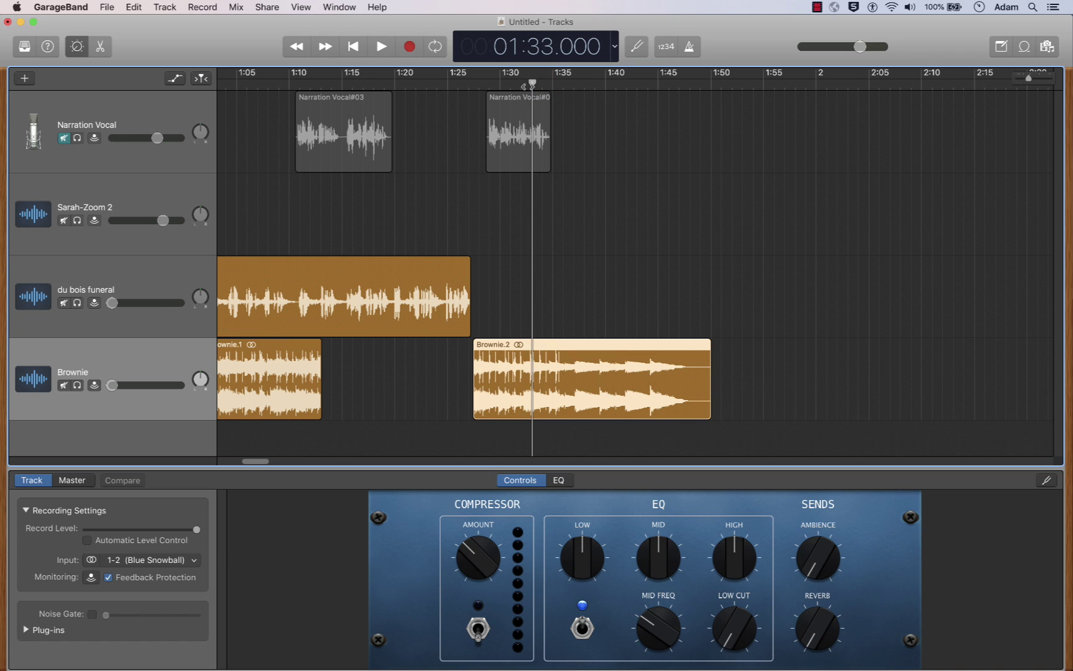
pyautogui.press('space')
pyautogui.press('space')
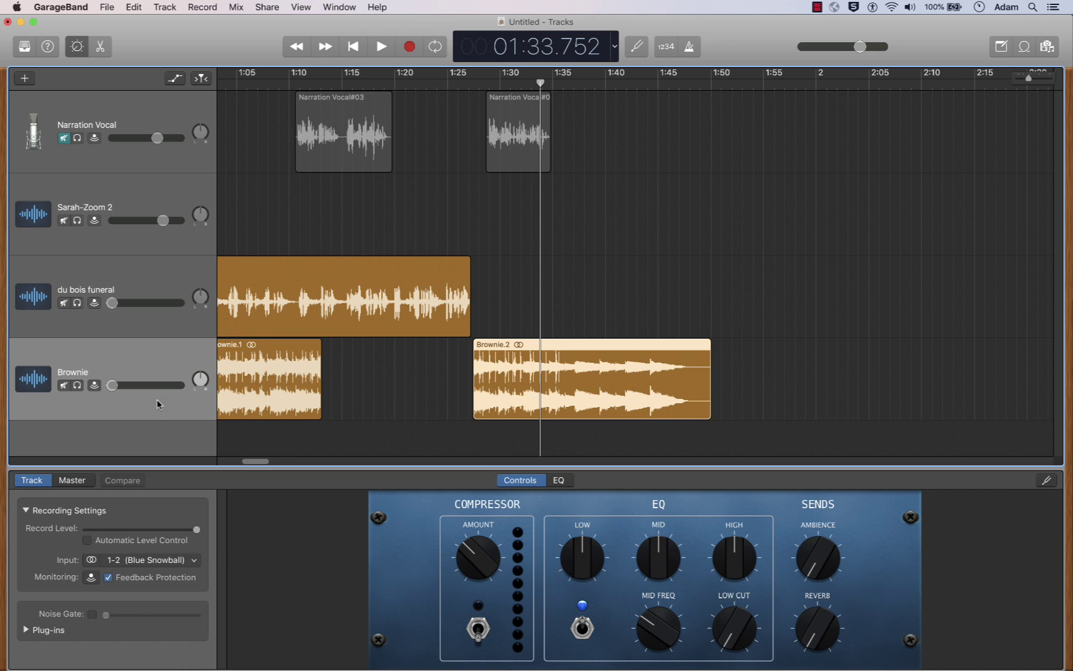
pyautogui.press('space')
pyautogui.press('space')
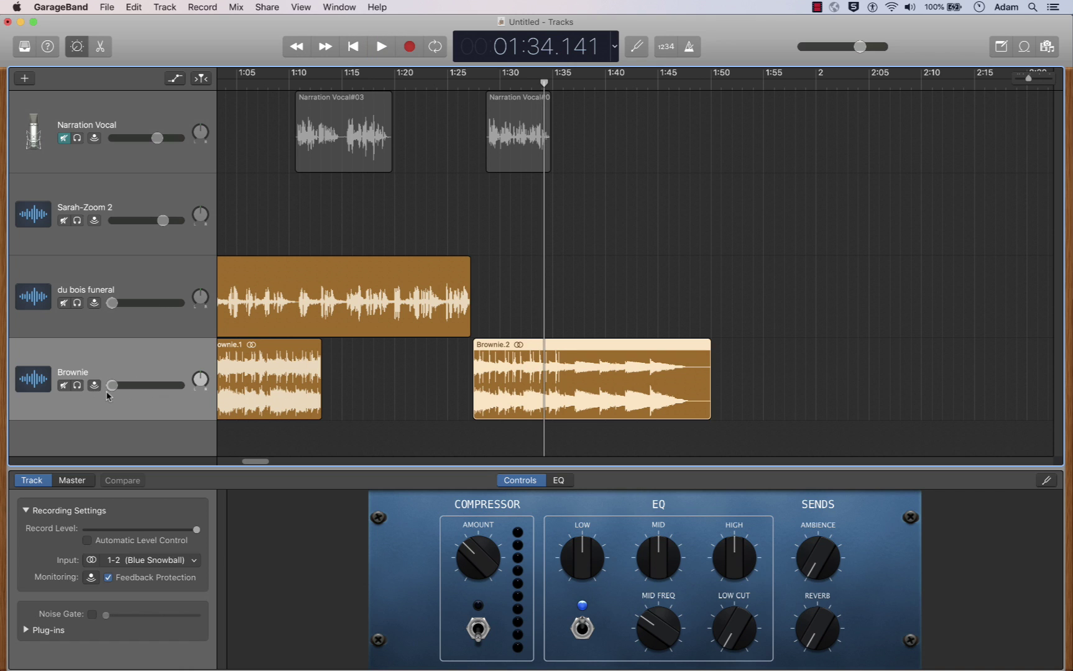
# Add Brownie volume automation points rising from silence at about 1:25.5 to -0.7 dB at about 1:26.1, and play the music's ending.
pyautogui.press('a')
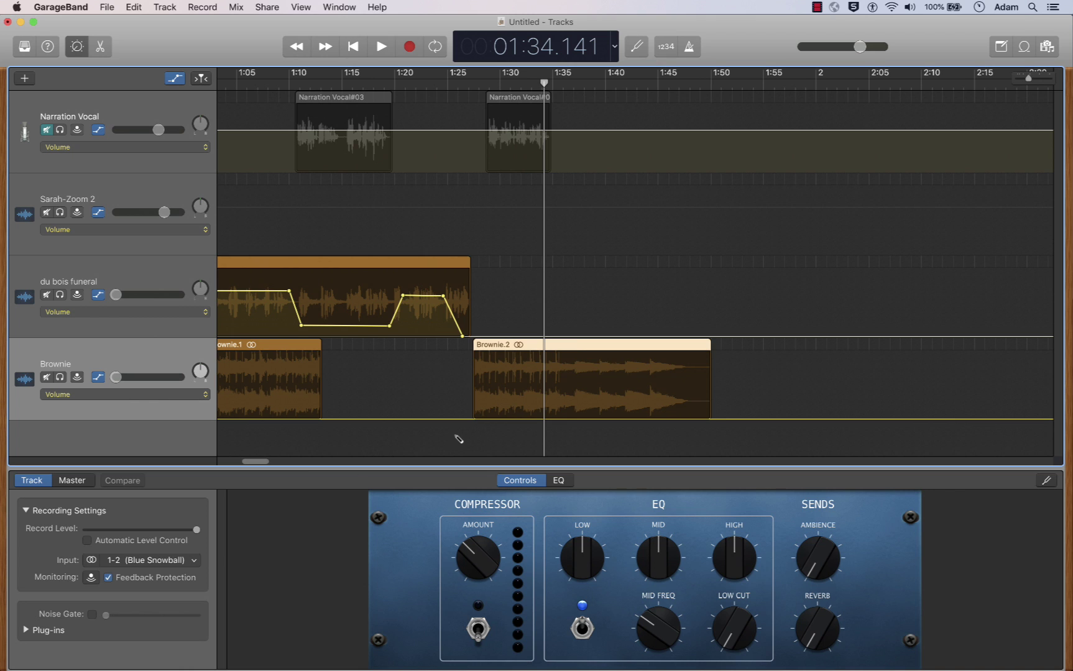
pyautogui.moveTo(454, 421); pyautogui.dragTo(458, 374)
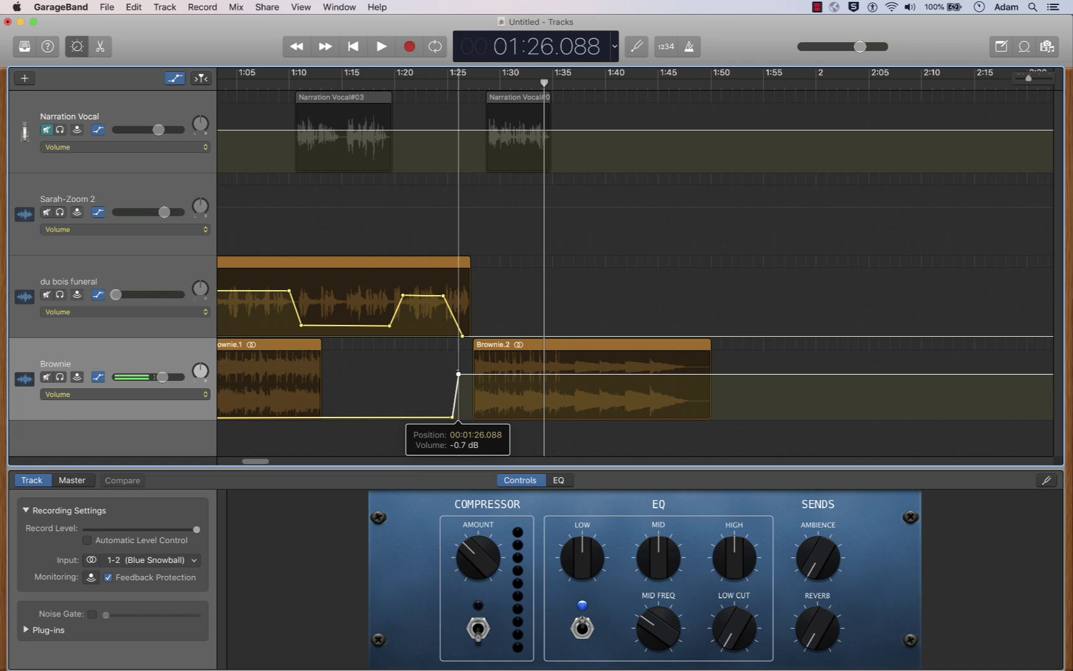
pyautogui.click(451, 418)
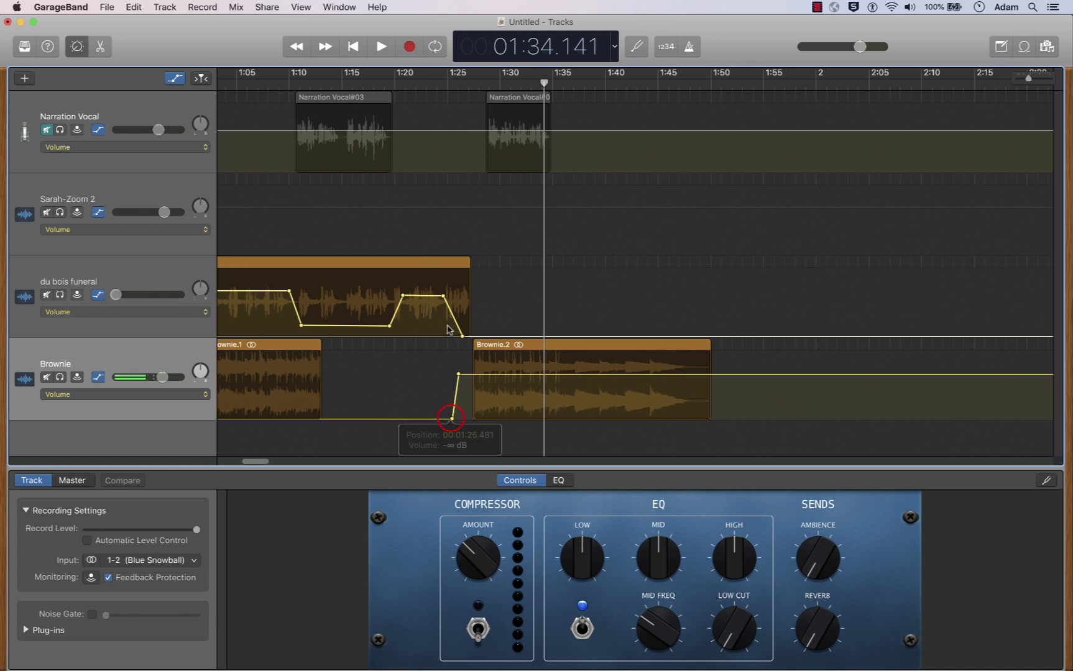
pyautogui.press('space')
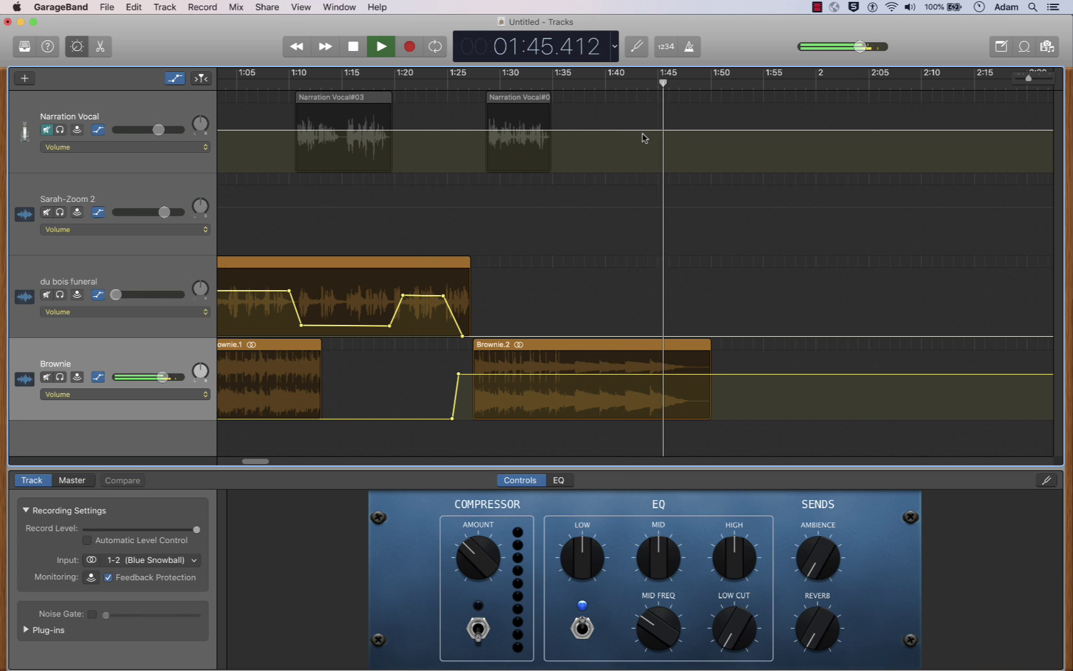
pyautogui.press('space')
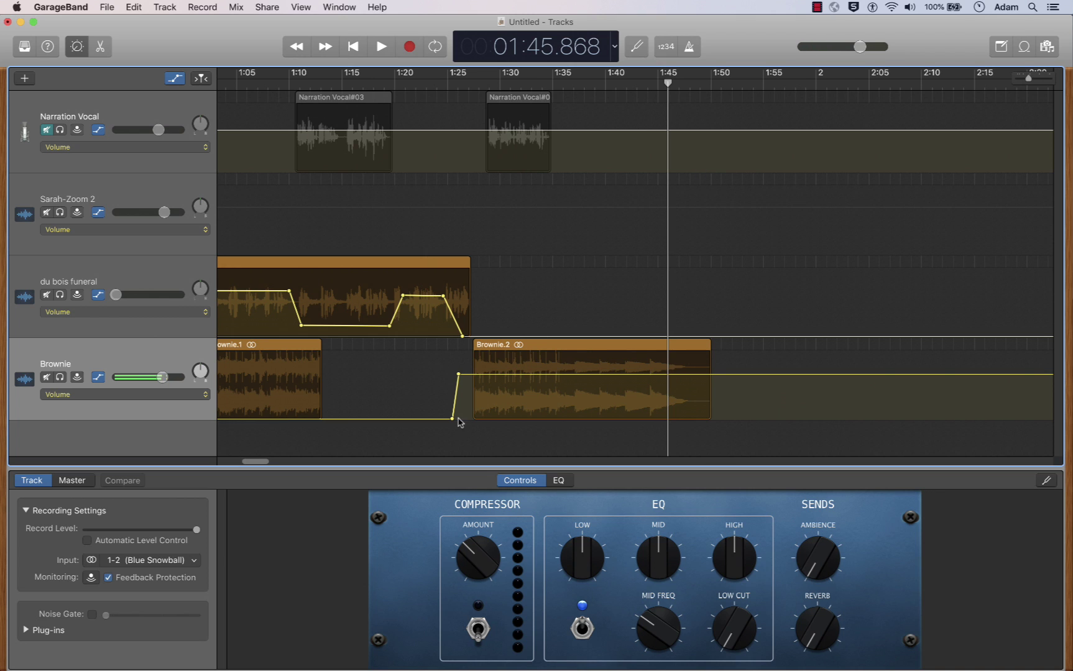
# Trim about 5.7 seconds off the start of the closing Brownie region and move it to start at about 1:23.4.
pyautogui.press('a')
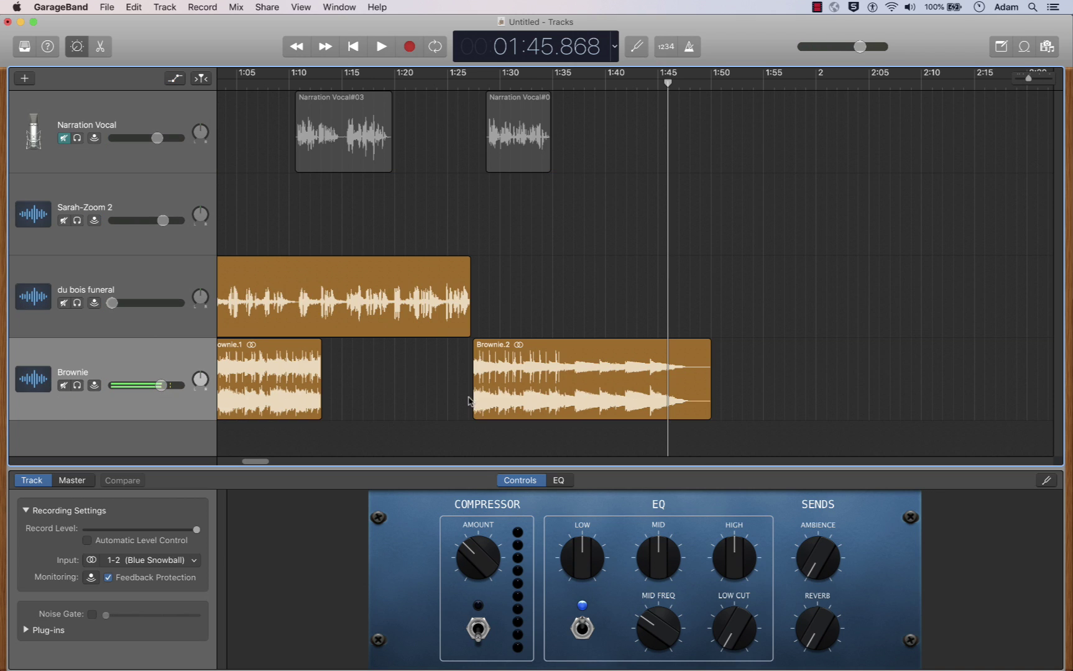
pyautogui.moveTo(477, 400); pyautogui.dragTo(581, 407)
pyautogui.press('a')
pyautogui.moveTo(631, 348); pyautogui.dragTo(538, 346)
# Reshape the Brownie fade-in to rise from silence at about 1:26.9 to its upper point at about 1:28.7.
pyautogui.moveTo(460, 376); pyautogui.dragTo(486, 374)
pyautogui.moveTo(451, 418)
pyautogui.mouseDown()
pyautogui.moveTo(466, 418)
pyautogui.moveTo(451, 416)
pyautogui.moveTo(476, 401)
pyautogui.moveTo(433, 401)
pyautogui.moveTo(454, 418)
pyautogui.mouseUp()
pyautogui.press('a')
pyautogui.press('a')
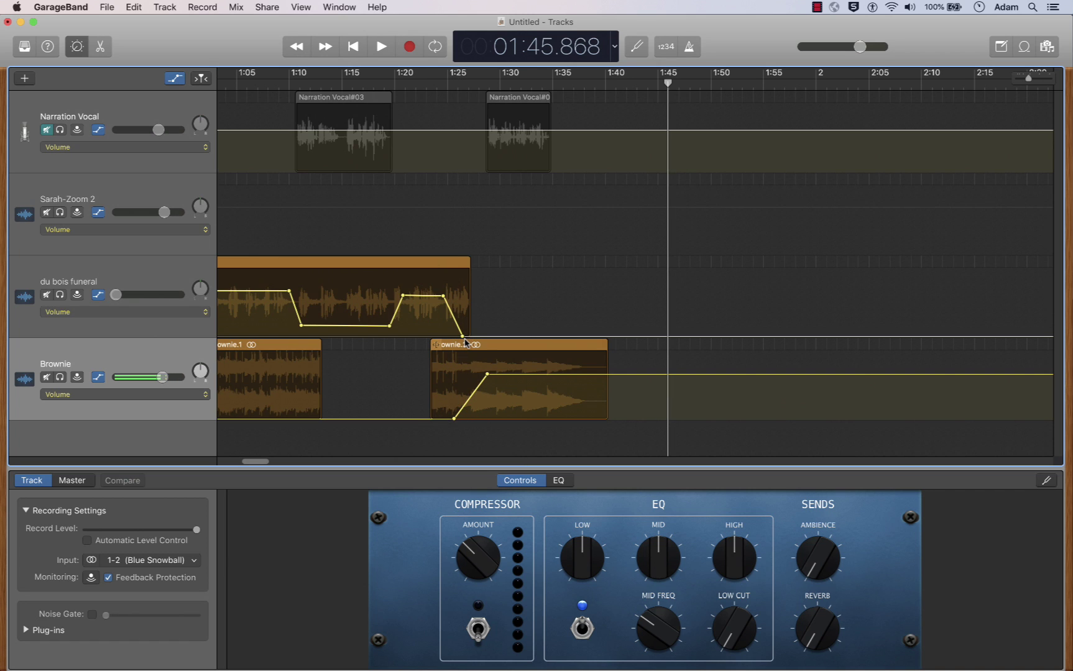
pyautogui.moveTo(454, 418); pyautogui.dragTo(467, 418)
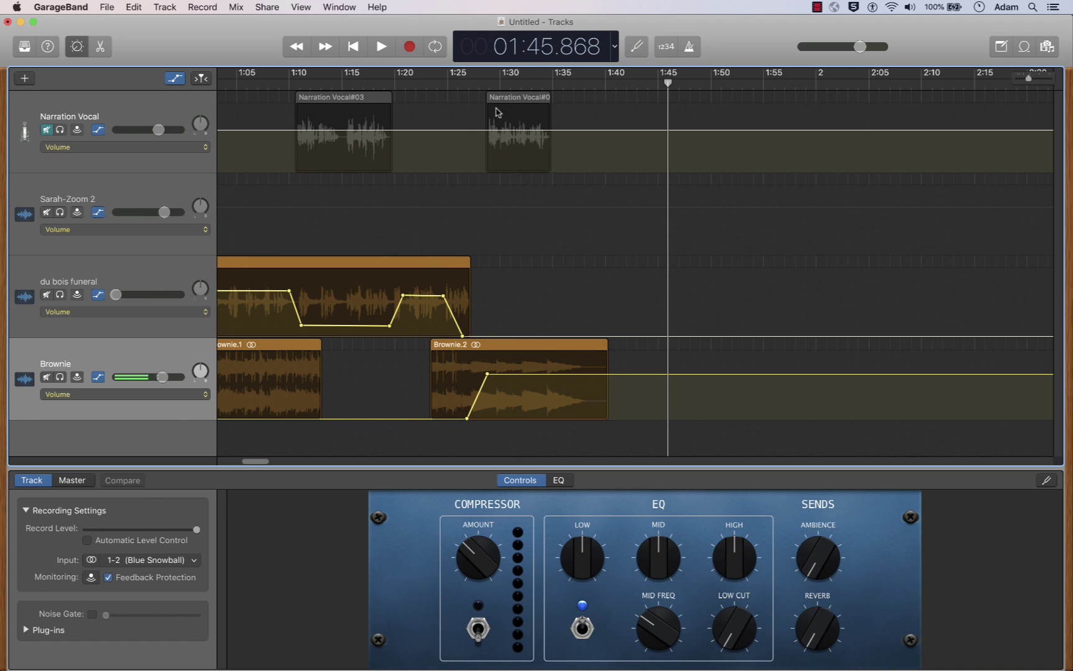
# Unmute the Narration Vocal track, play the ending from about 1:22, and show the volume automation again.
pyautogui.press('a')
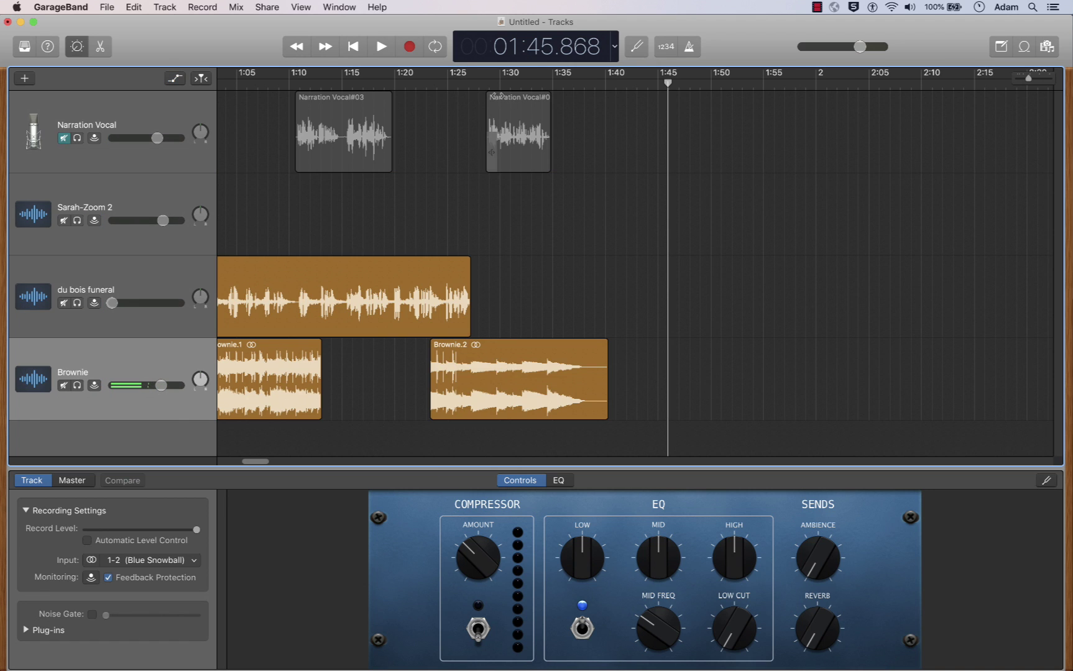
pyautogui.click(65, 138)
pyautogui.moveTo(564, 74); pyautogui.dragTo(417, 75)
pyautogui.press('space')
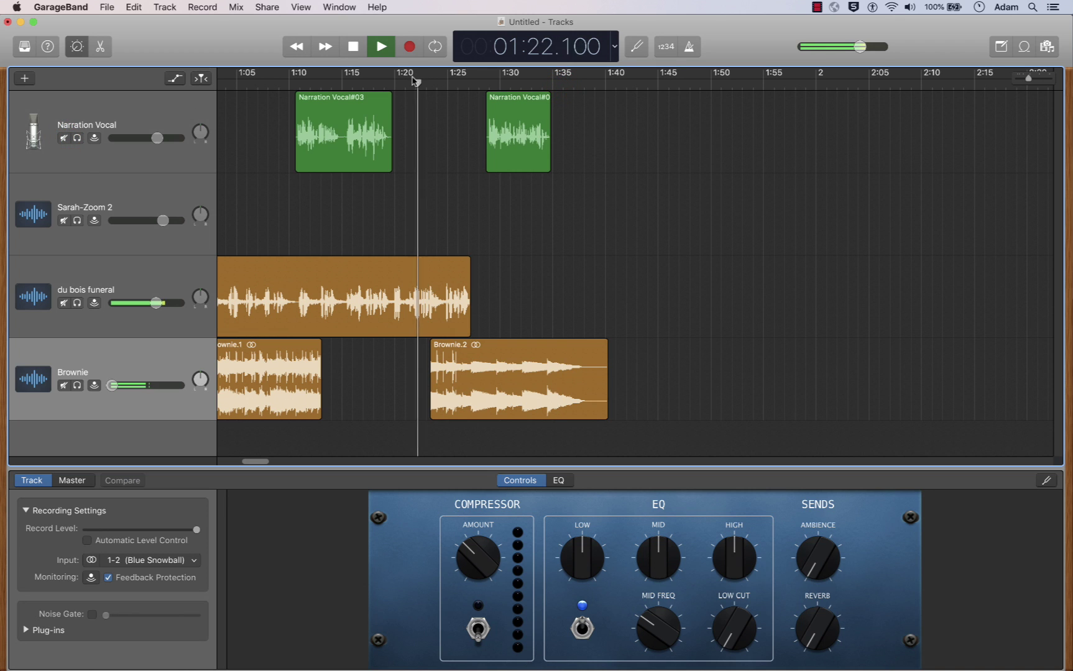
pyautogui.press('a')
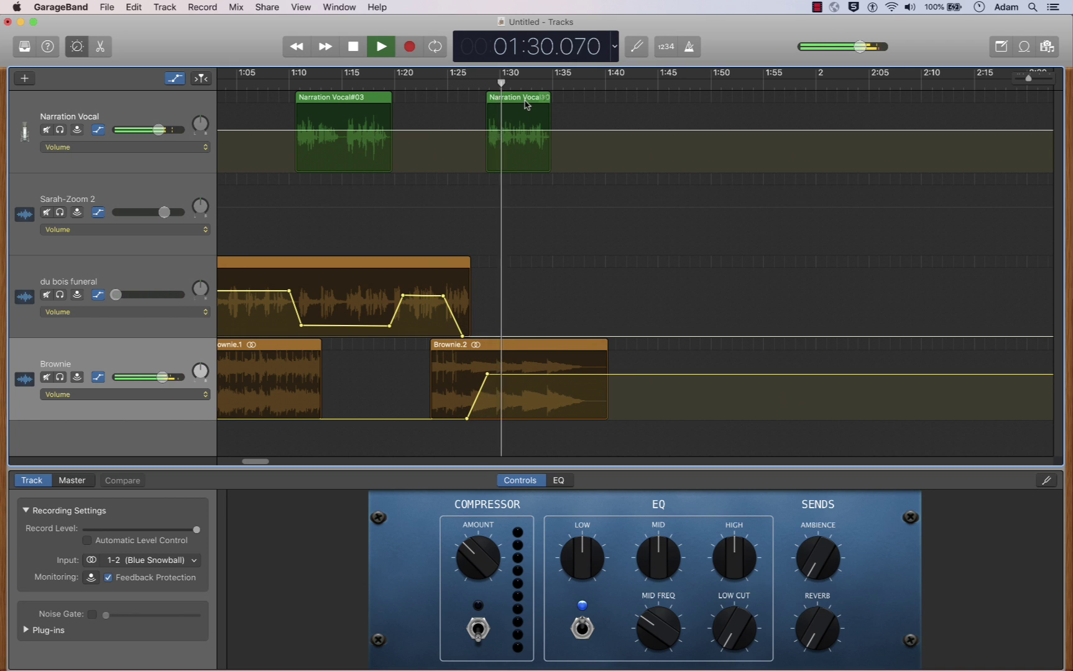
pyautogui.press('space')
# Move the outro narration region to start at about 1:30.3 and the Brownie fade-in's upper point to about 1:29.1.
pyautogui.moveTo(523, 101); pyautogui.dragTo(540, 102)
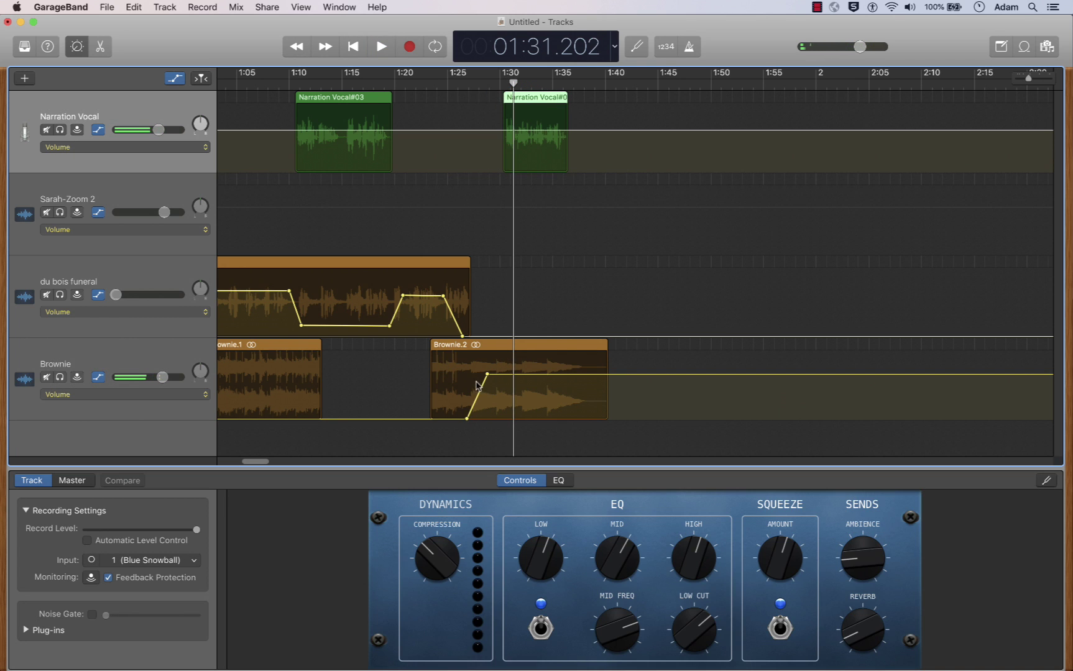
pyautogui.moveTo(488, 374); pyautogui.dragTo(491, 373)
pyautogui.click(456, 86)
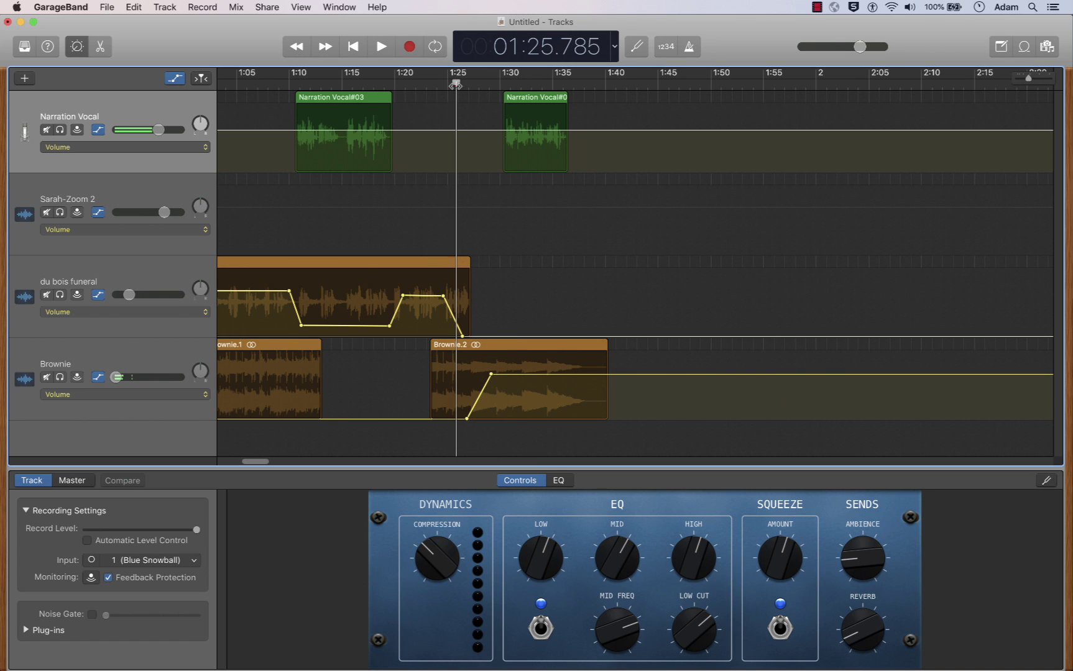
pyautogui.press('space')
pyautogui.press('space')
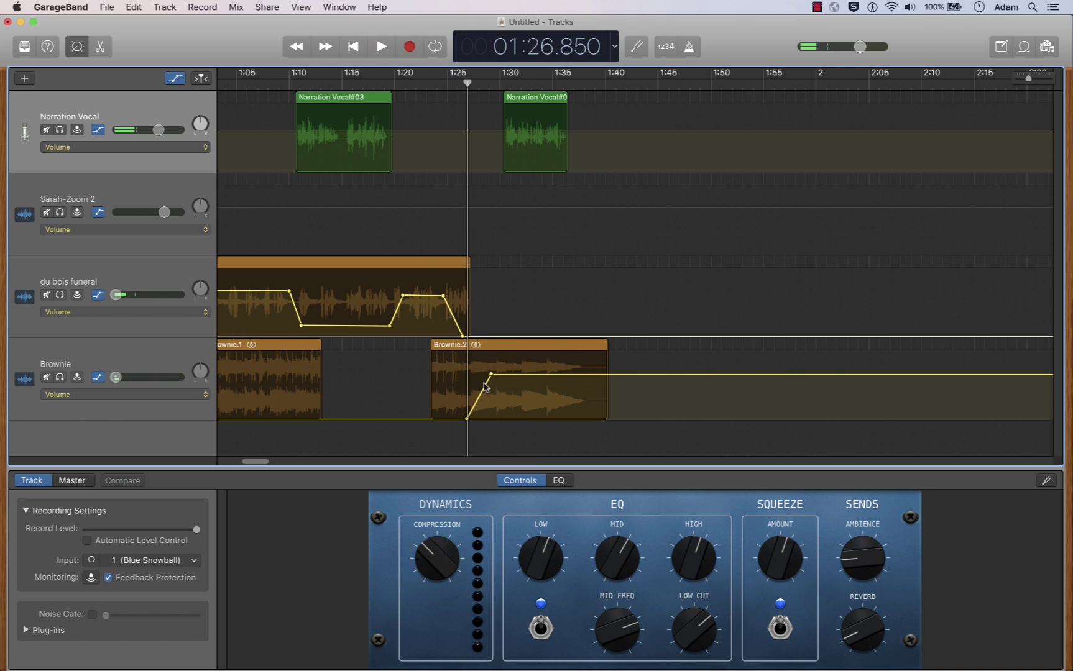
# Move the silent start of the Brownie fade-in to about 1:25.5 and play the ending from about 1:24.
pyautogui.moveTo(468, 421); pyautogui.dragTo(452, 419)
pyautogui.click(441, 86)
pyautogui.press('space')
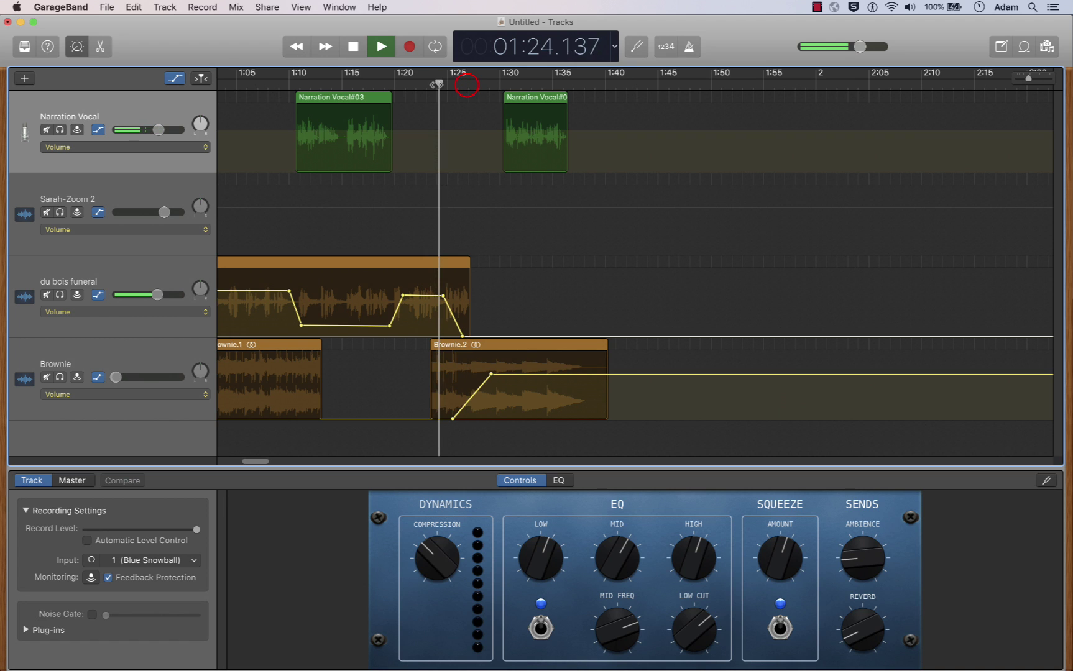
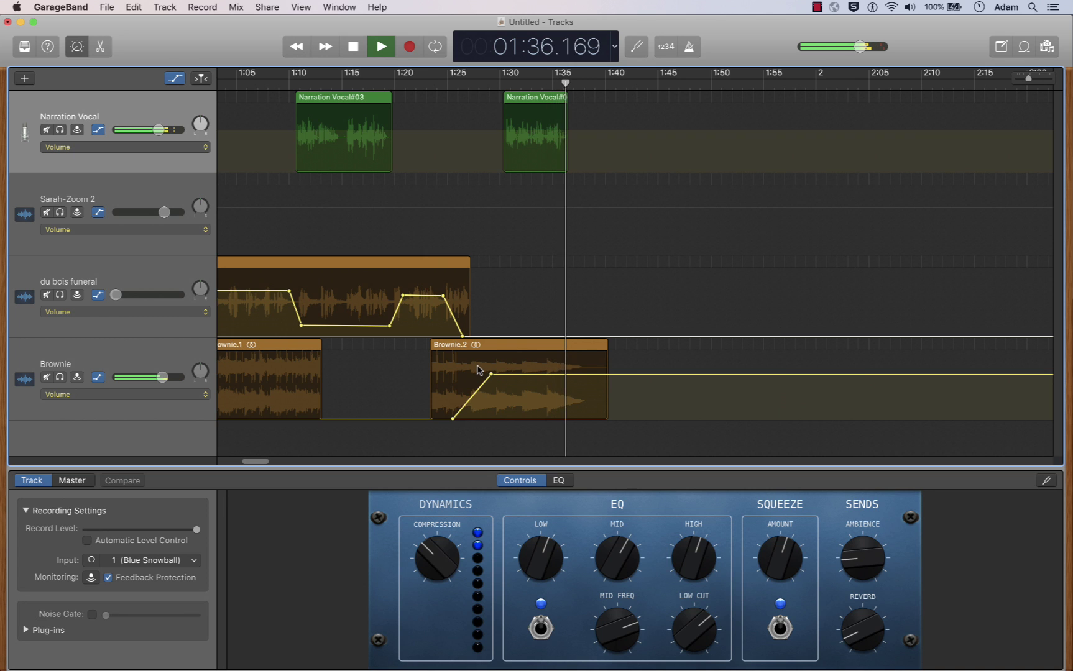
pyautogui.press('space')
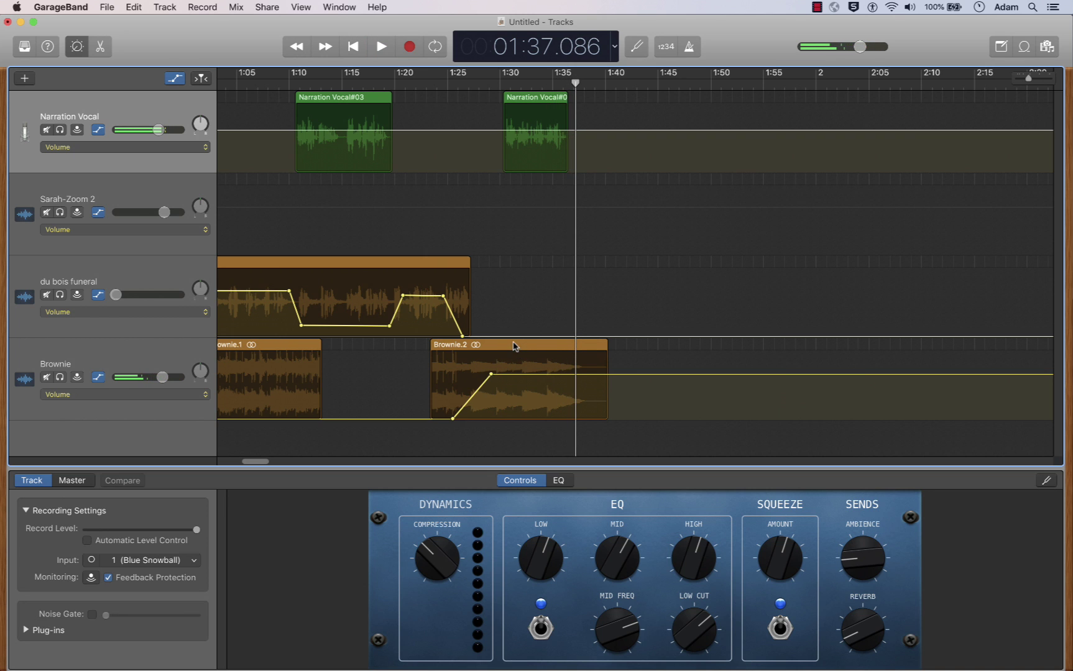
# Shift the closing Brownie region about 2.7 seconds later, extend its start back to about 1:22, and move the fade-in to about 1:24.5–1:28.1.
pyautogui.moveTo(507, 346); pyautogui.dragTo(532, 355)
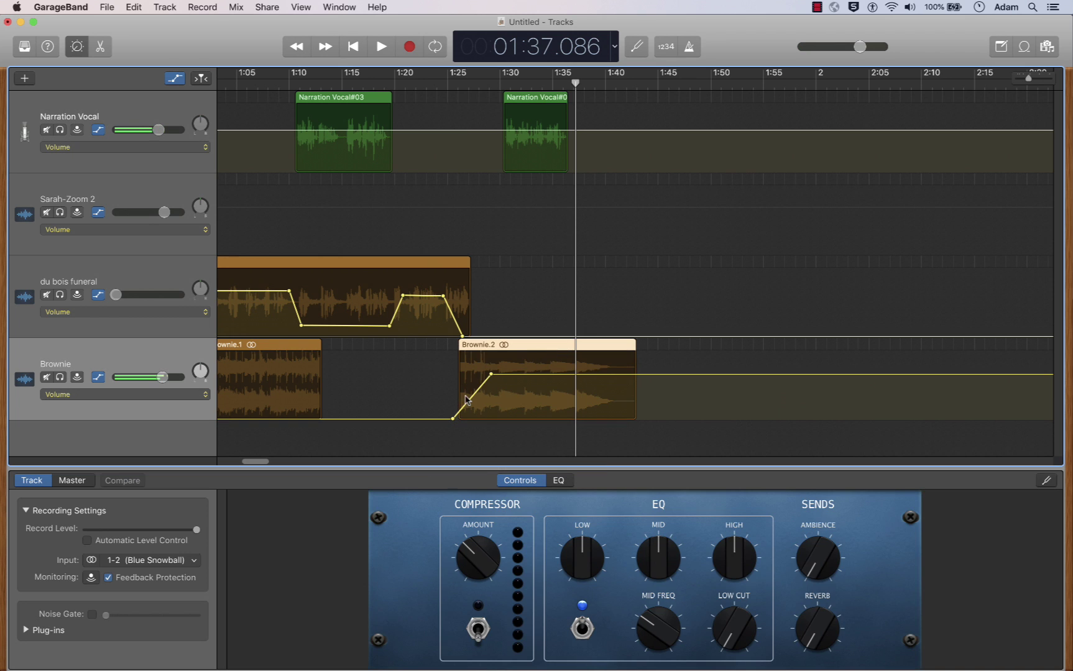
pyautogui.moveTo(462, 392); pyautogui.dragTo(442, 417)
pyautogui.moveTo(493, 375); pyautogui.dragTo(482, 375)
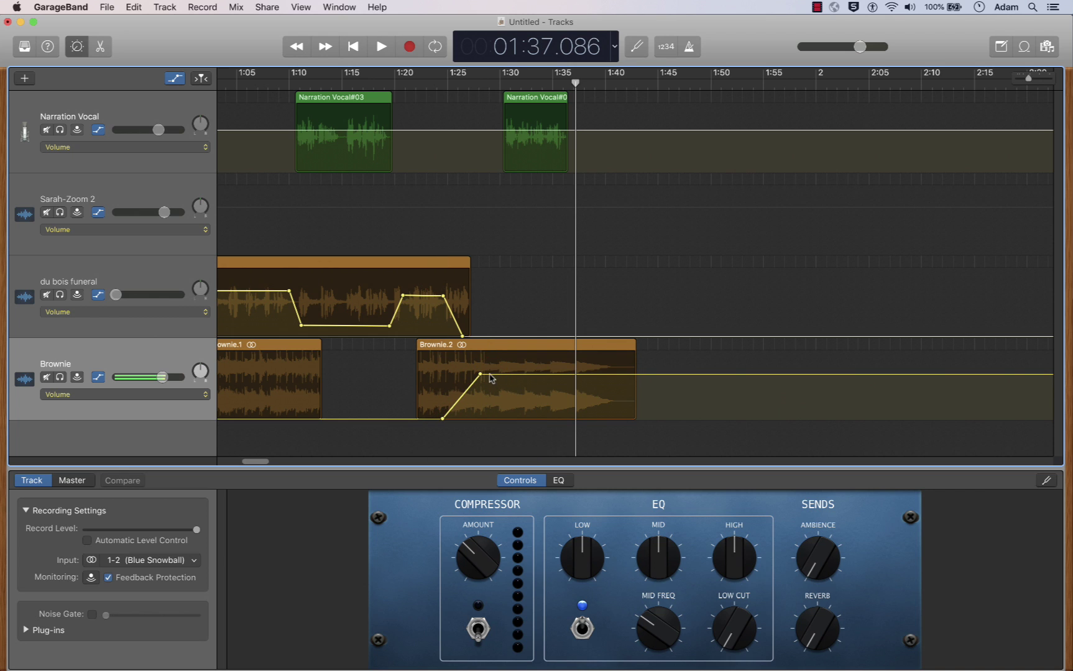
# Add Brownie volume points dipping from -0.7 dB at about 1:29.5 to a lower level at about 1:30.8, and play from about 1:22.6.
pyautogui.click(495, 376)
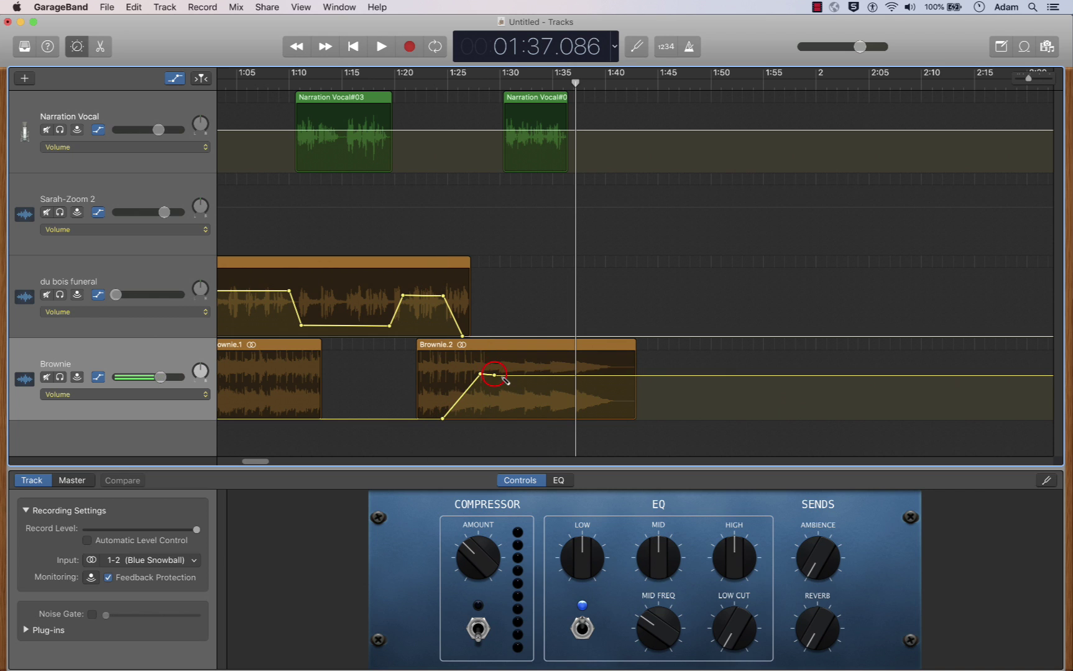
pyautogui.click(501, 375)
pyautogui.moveTo(502, 376); pyautogui.dragTo(501, 390)
pyautogui.click(494, 376)
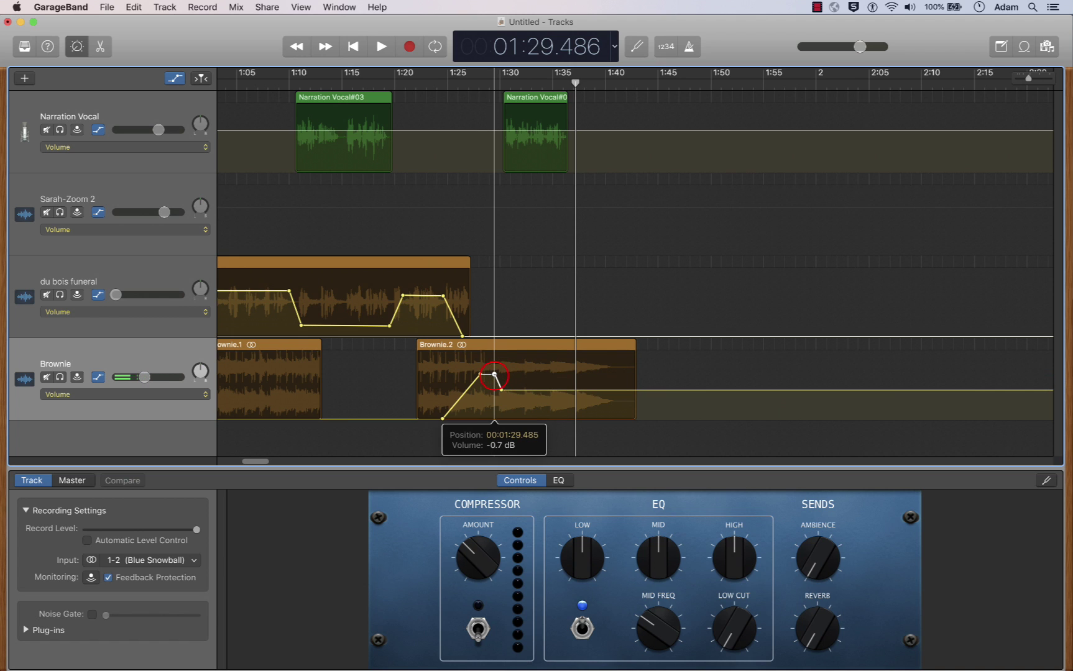
pyautogui.moveTo(502, 391); pyautogui.dragTo(509, 390)
pyautogui.click(424, 87)
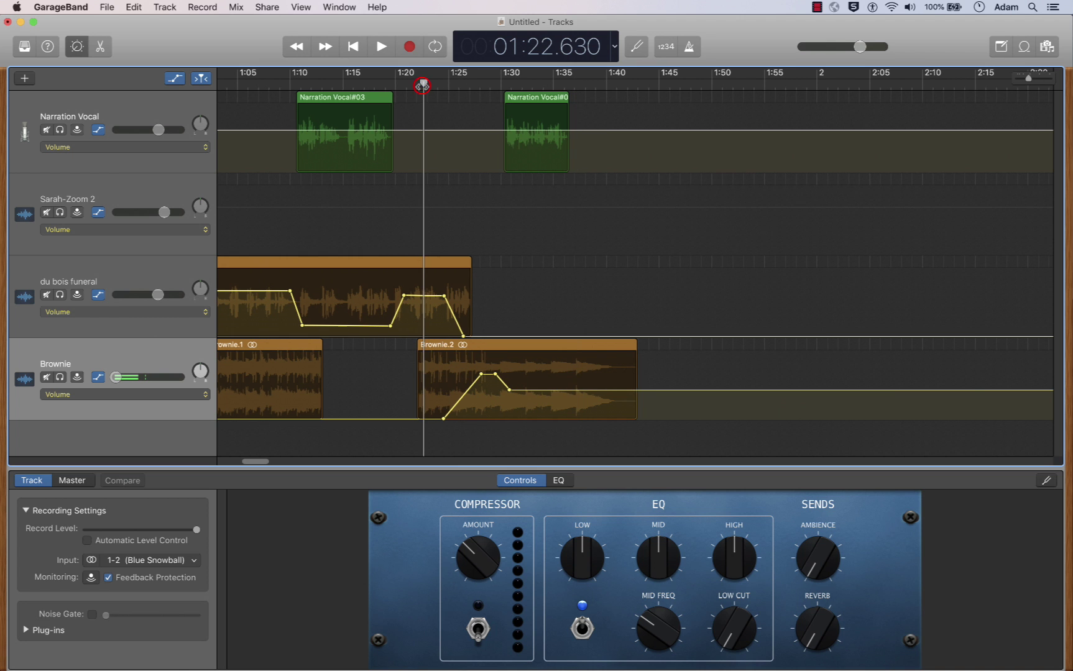
pyautogui.press('space')
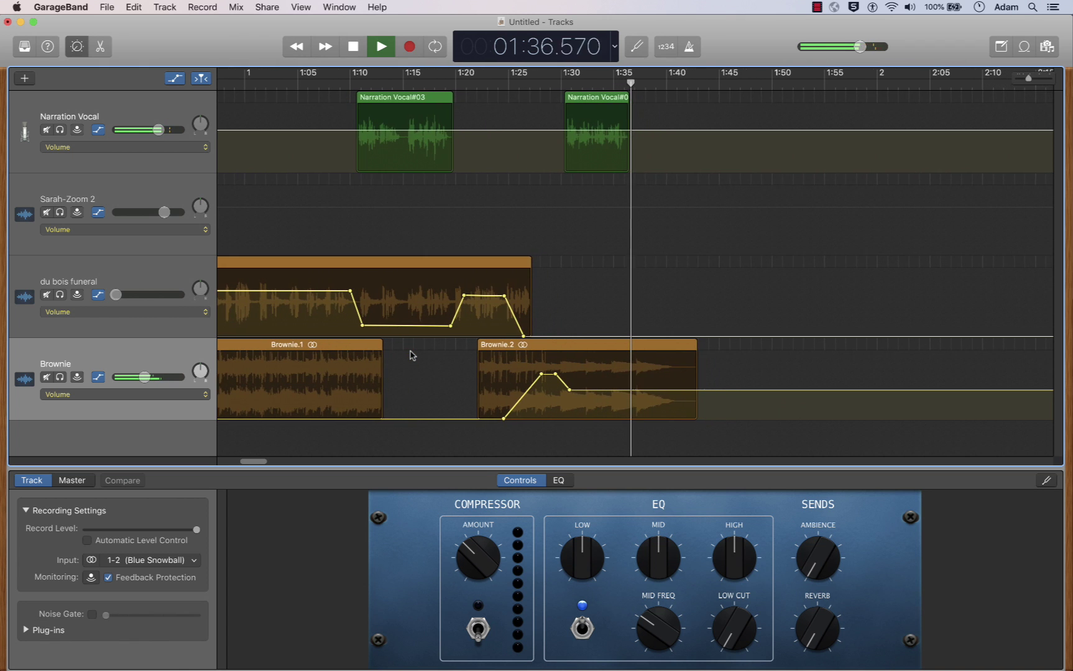
pyautogui.press('space')
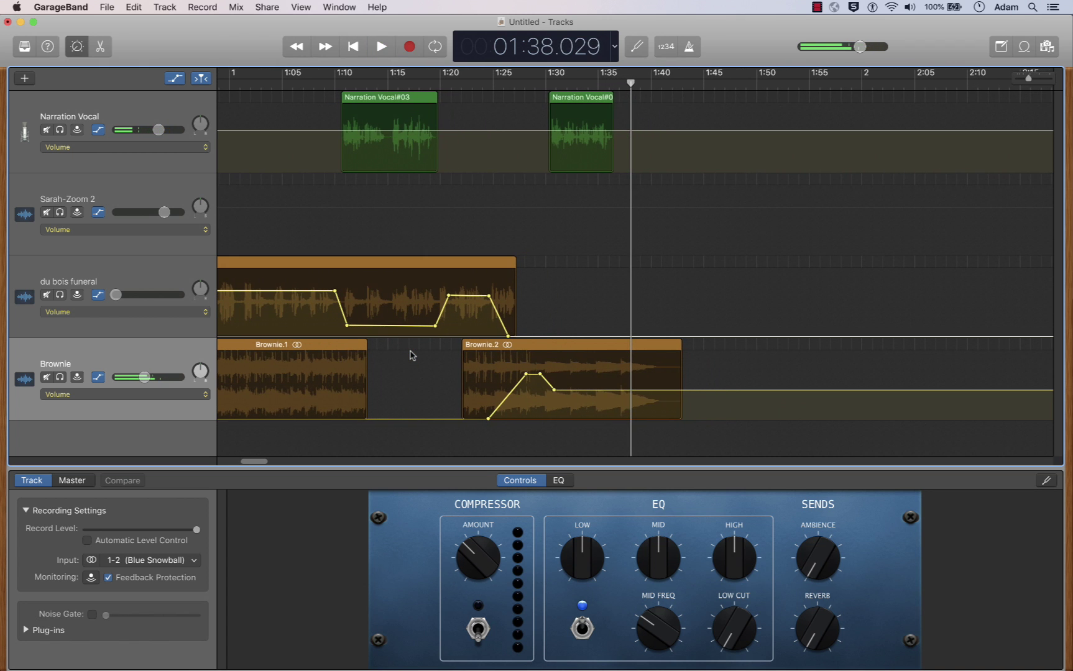
# Add Brownie volume points raising the closing music from about 1:35.4 to 1:36.5, play the ending, and hide the automation.
pyautogui.click(608, 390)
pyautogui.moveTo(614, 391)
pyautogui.mouseDown()
pyautogui.moveTo(614, 378)
pyautogui.moveTo(603, 391)
pyautogui.mouseUp()
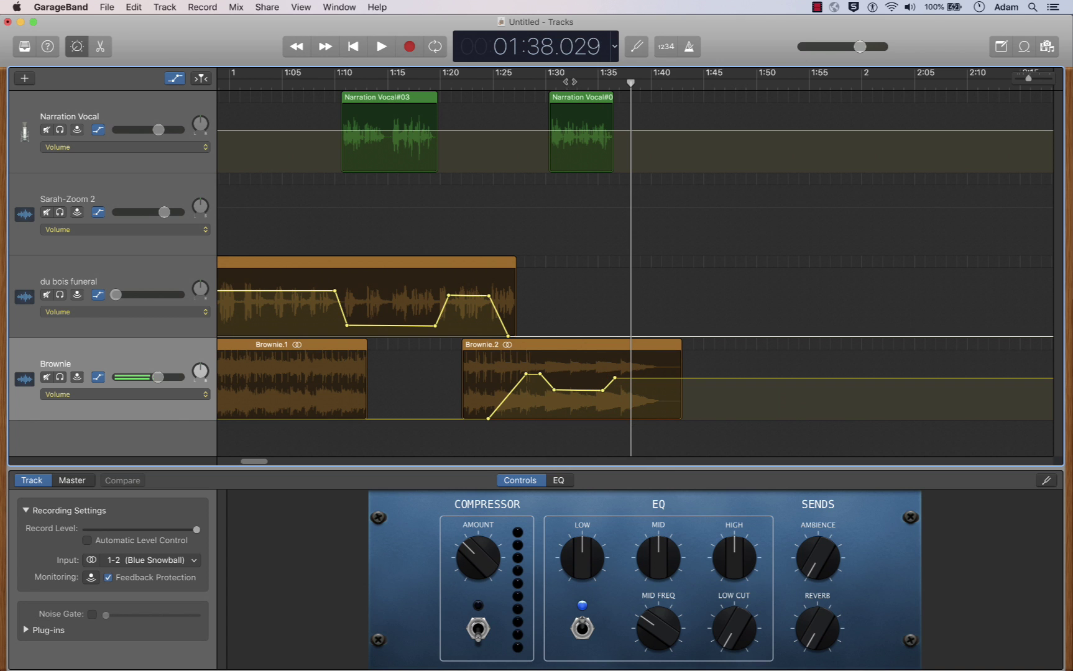
pyautogui.press('space')
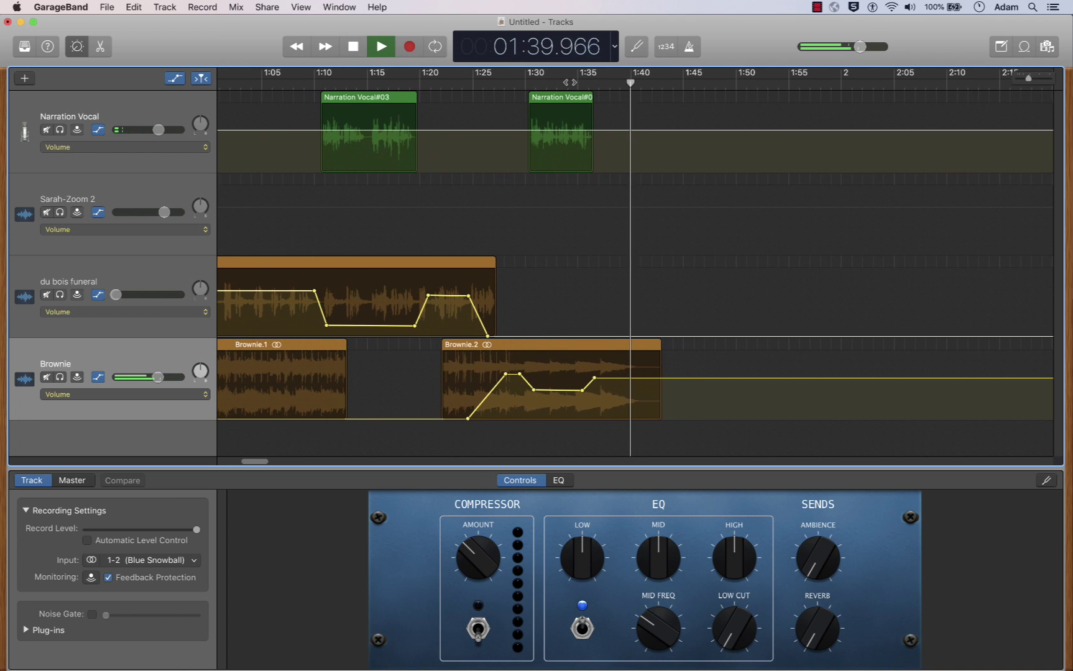
pyautogui.press('a')
pyautogui.press('super+Left')
pyautogui.press('space')
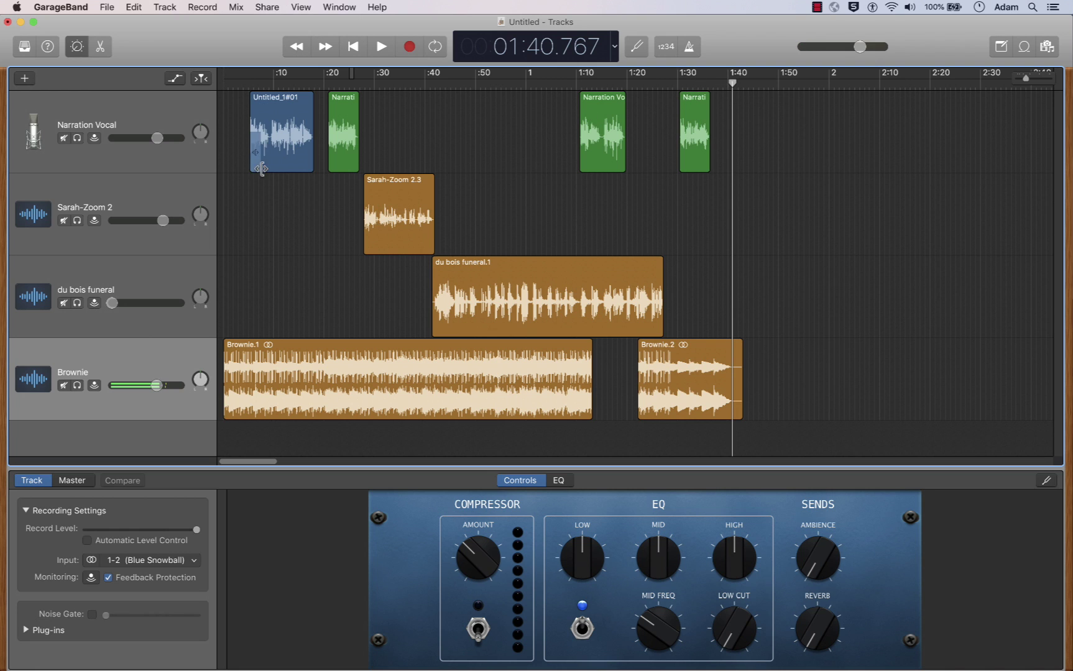
# Open the settings for exporting the song to disk.
pyautogui.click(267, 8)
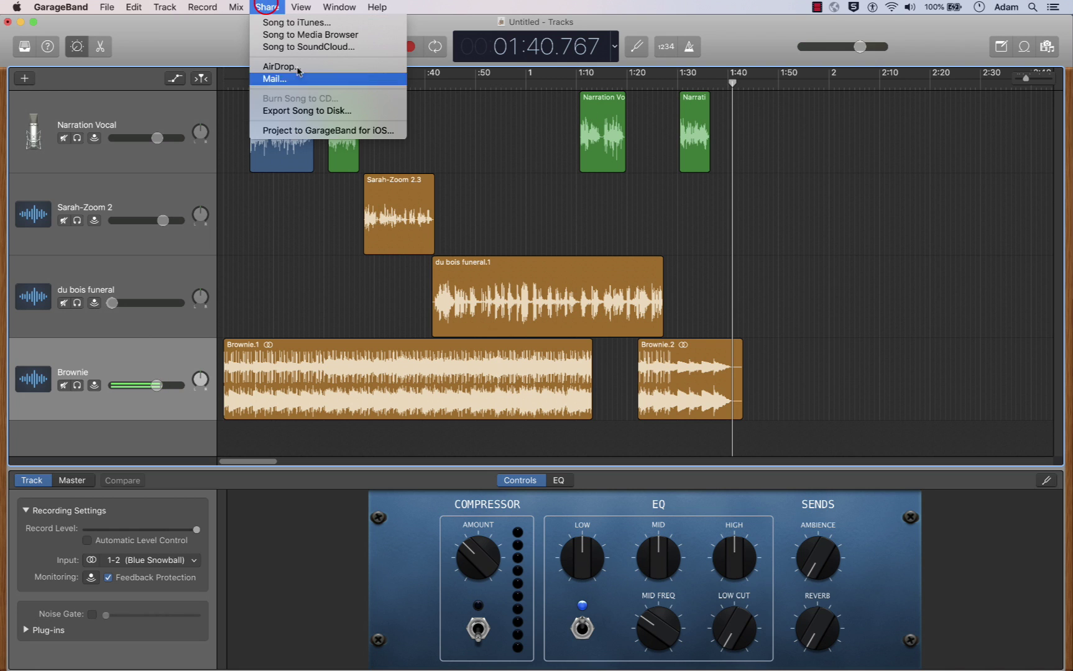
pyautogui.click(317, 112)
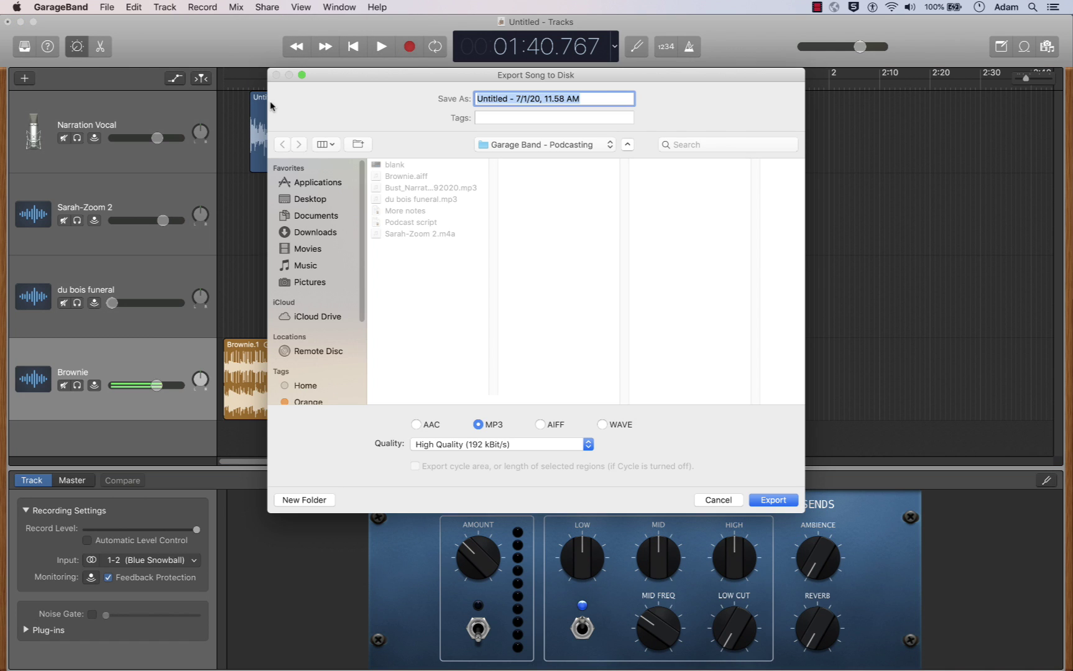
pyautogui.moveTo(575, 78); pyautogui.dragTo(604, 76)
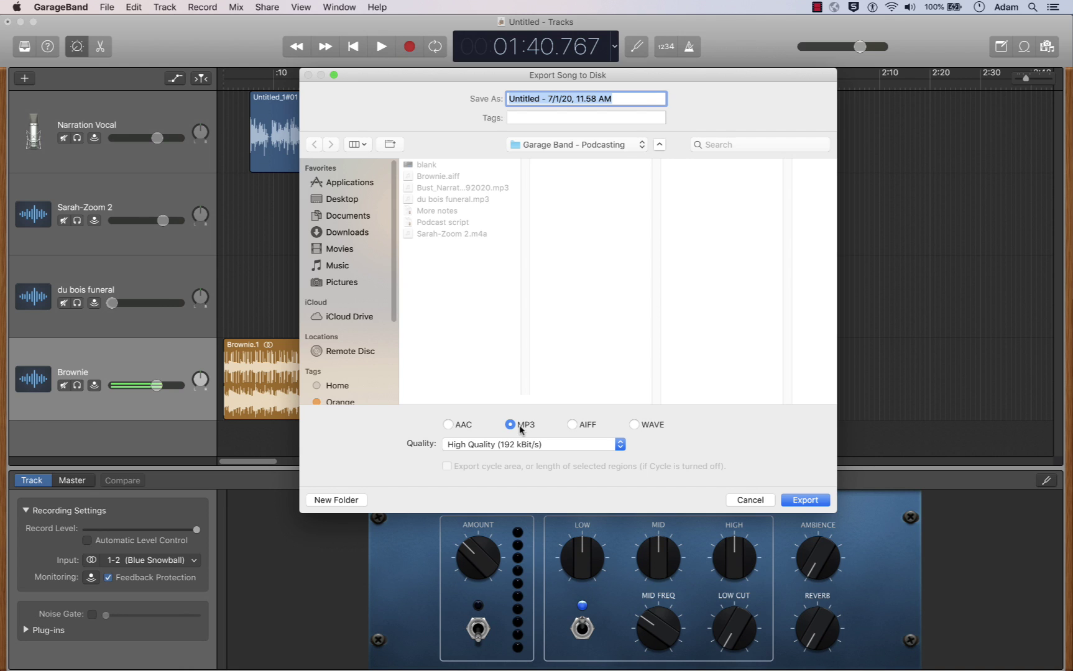
pyautogui.moveTo(561, 77); pyautogui.dragTo(565, 77)
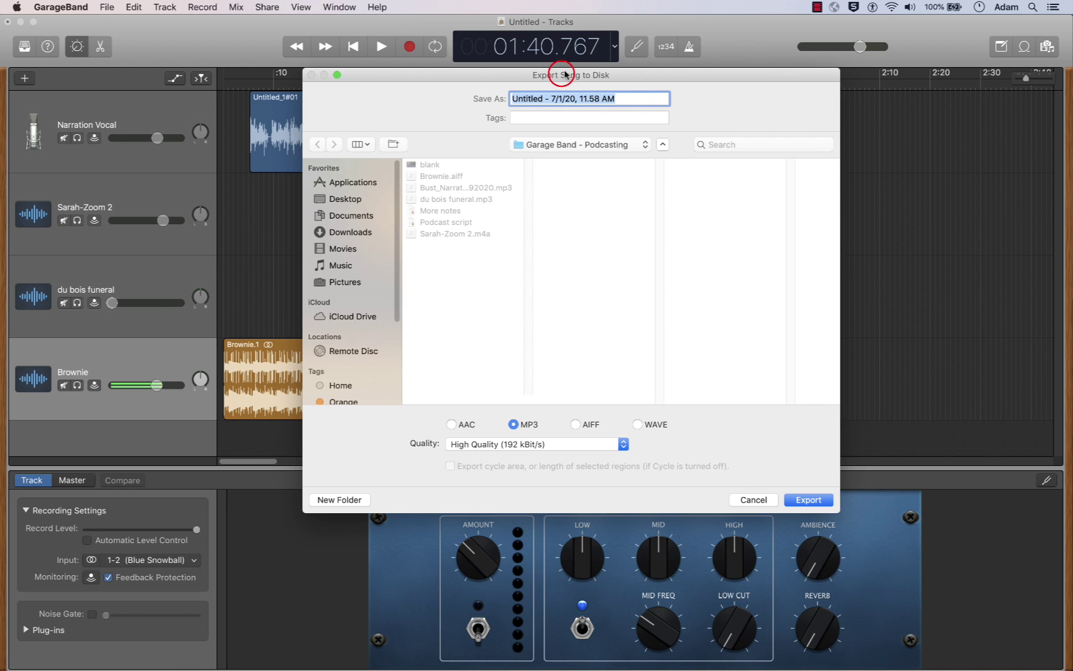
# Examine the export quality options for MP3, AIFF and WAVE, and return the format to MP3.
pyautogui.click(527, 451)
pyautogui.click(687, 449)
pyautogui.click(638, 424)
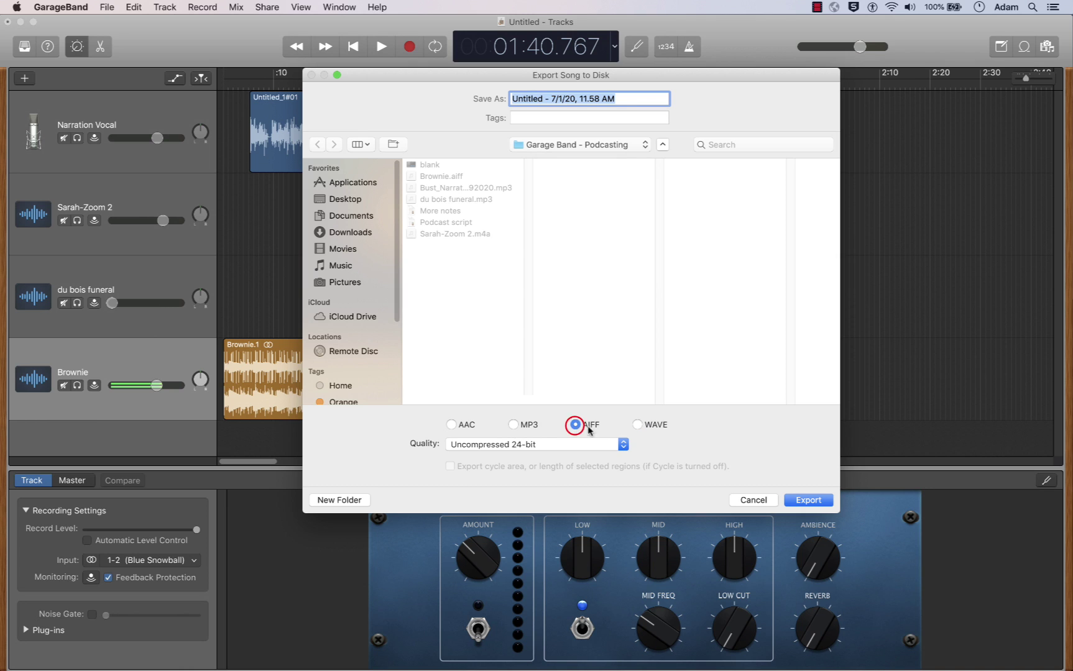
pyautogui.click(619, 443)
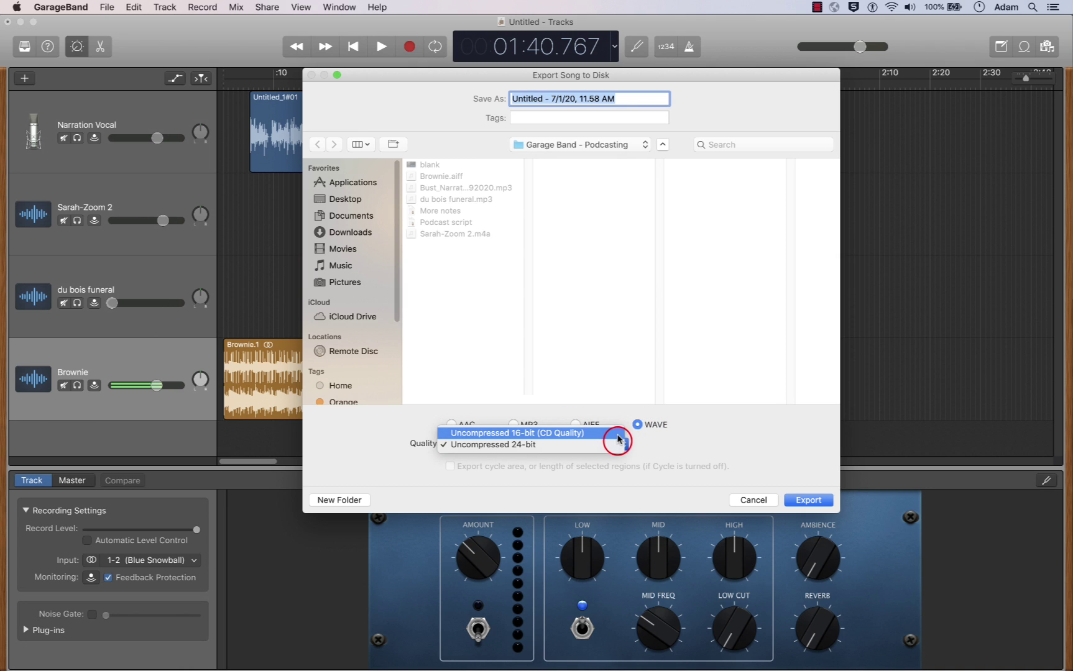
pyautogui.click(657, 432)
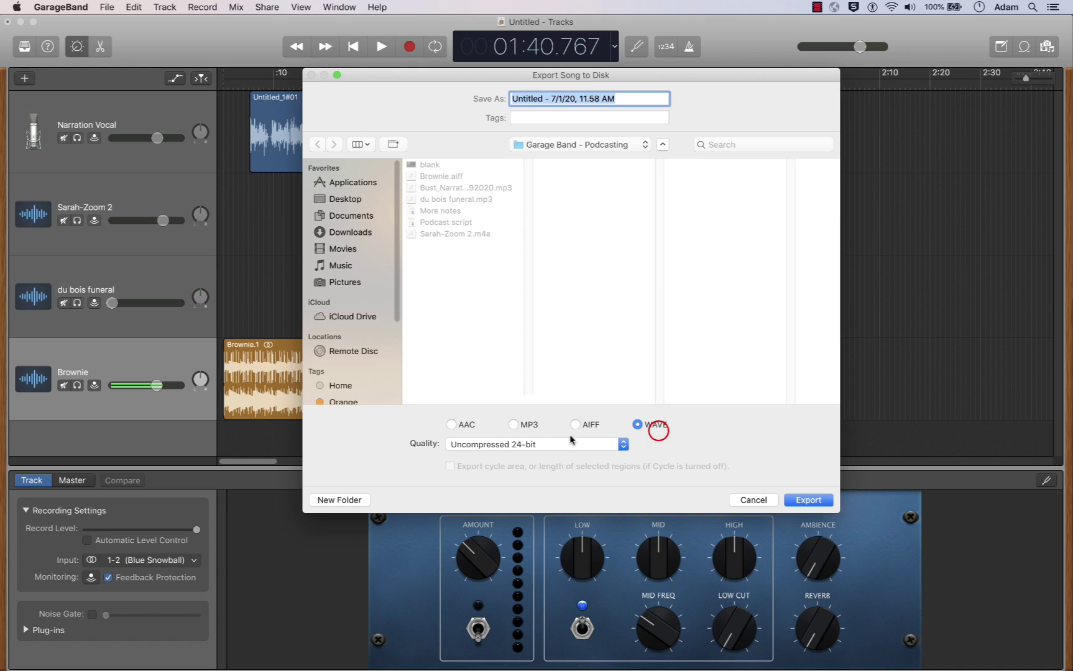
pyautogui.click(574, 424)
pyautogui.click(518, 425)
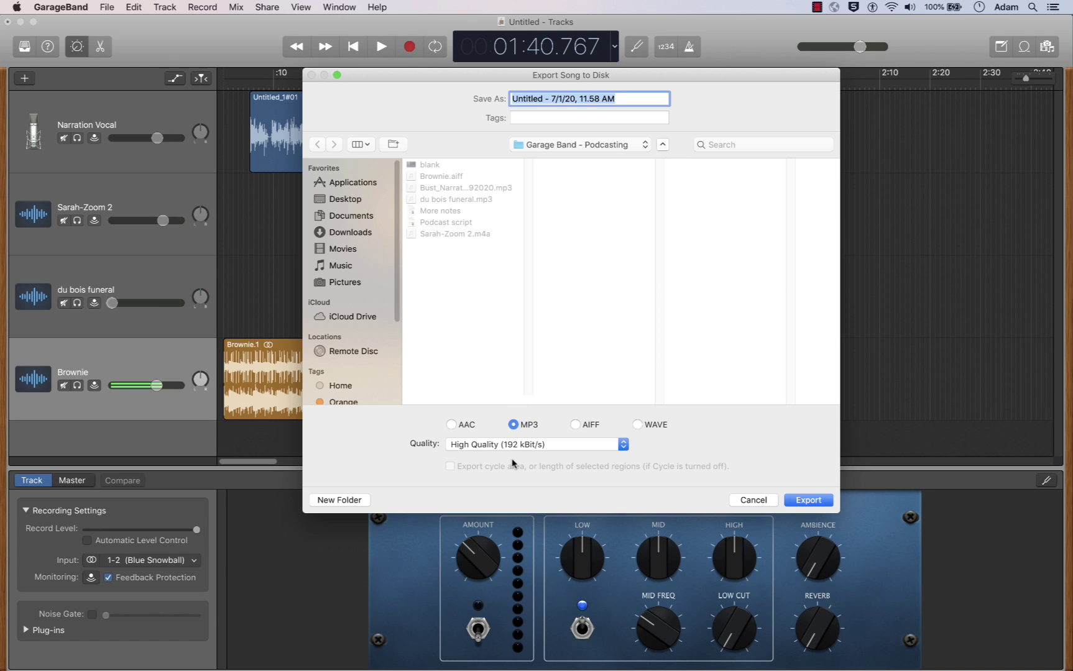
# Name the export Podcast Tutorial and export it as an MP3 to the Garage Band - Podcasting folder.
pyautogui.moveTo(598, 76); pyautogui.dragTo(578, 75)
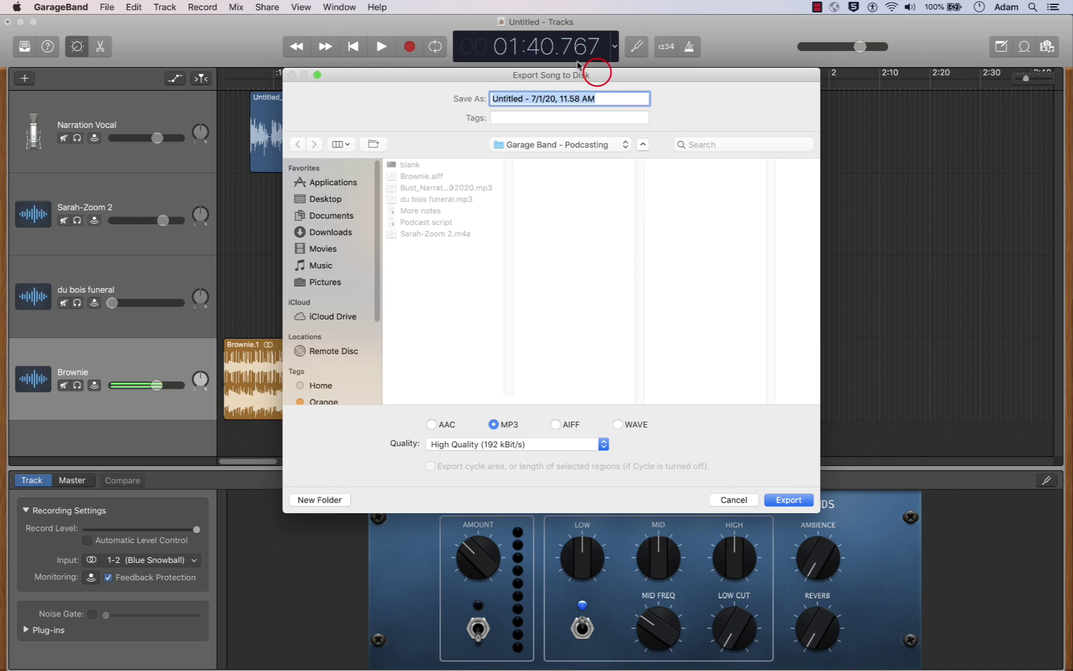
pyautogui.click(610, 98)
pyautogui.tripleClick(600, 100)
pyautogui.write('Podcast Tutorial')
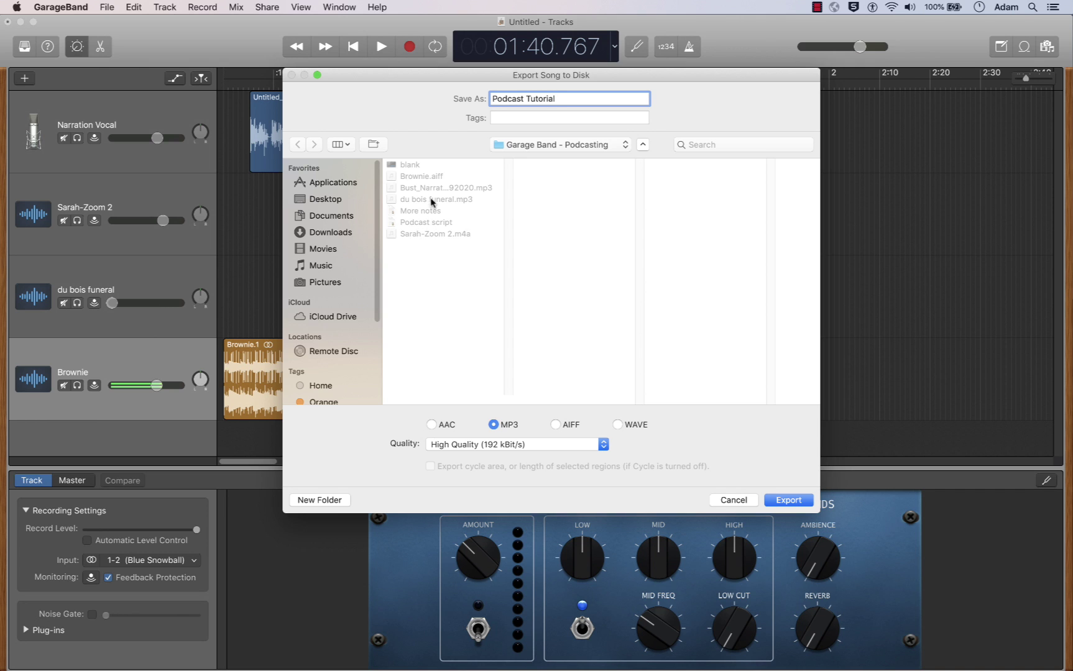
pyautogui.click(790, 501)
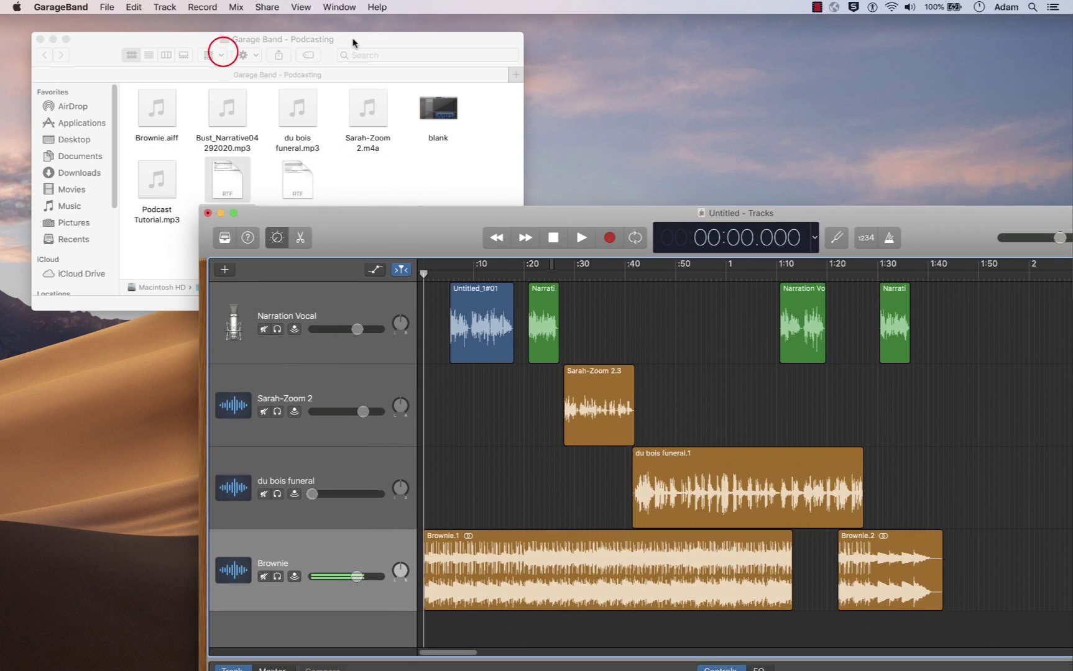
# Switch to Finder and preview the start of Podcast Tutorial.mp3 in the Garage Band - Podcasting folder.
pyautogui.moveTo(352, 42); pyautogui.dragTo(365, 43)
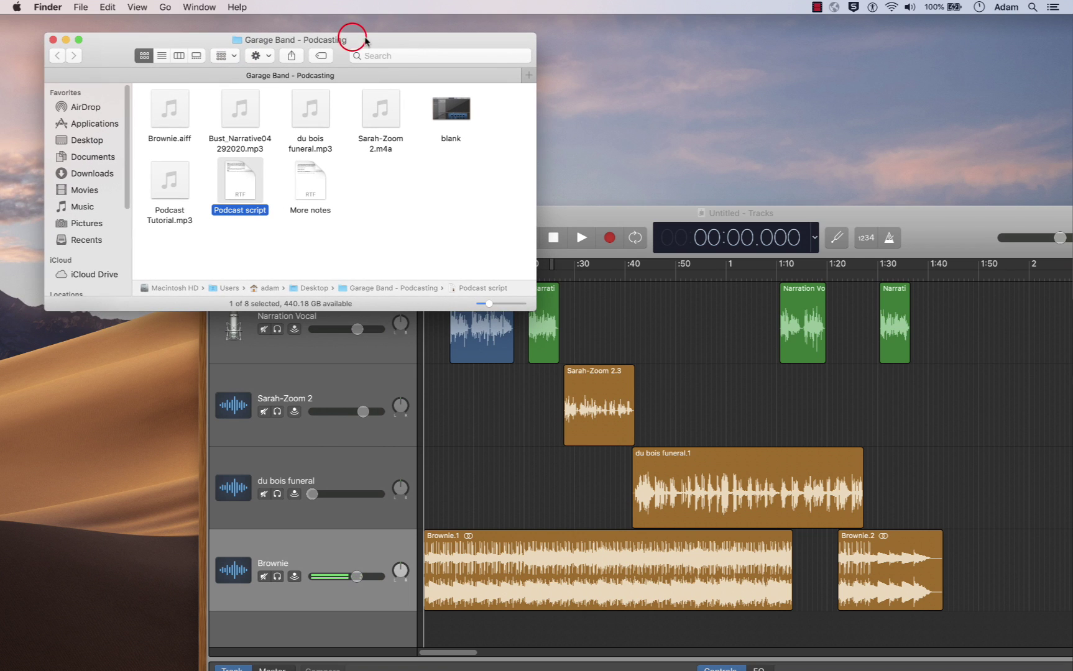
pyautogui.click(185, 195)
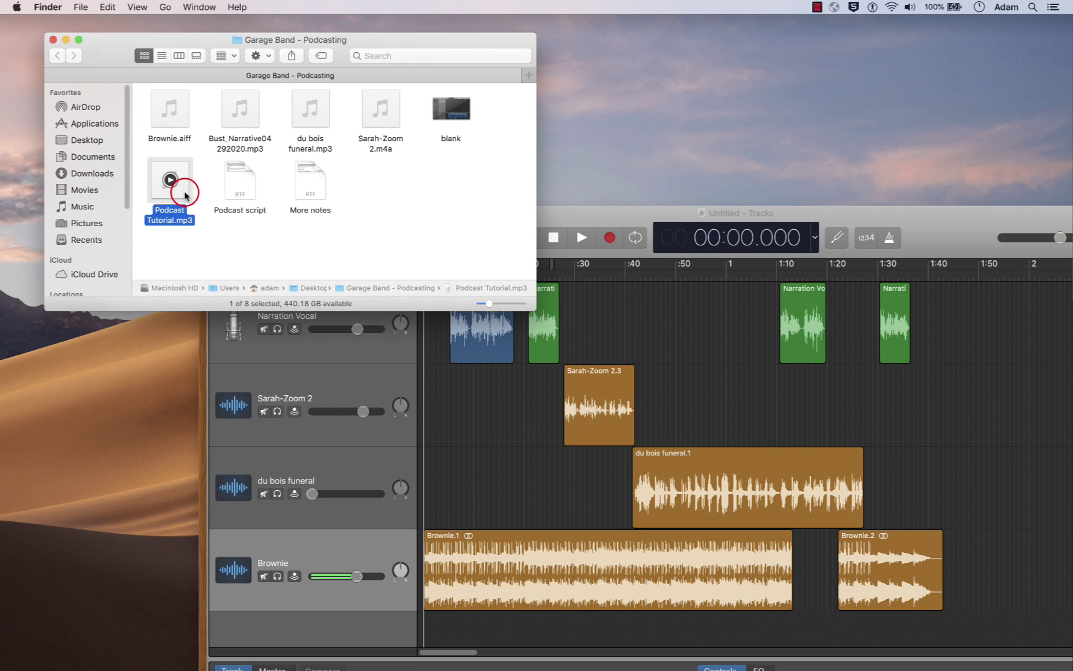
pyautogui.press('space')
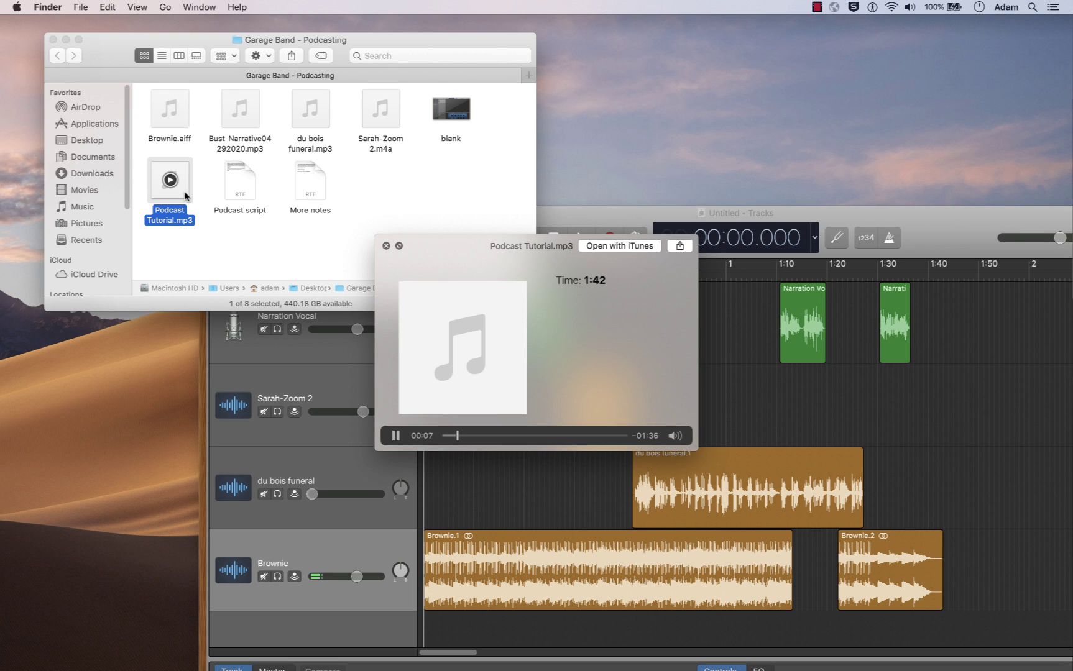
pyautogui.press('space')
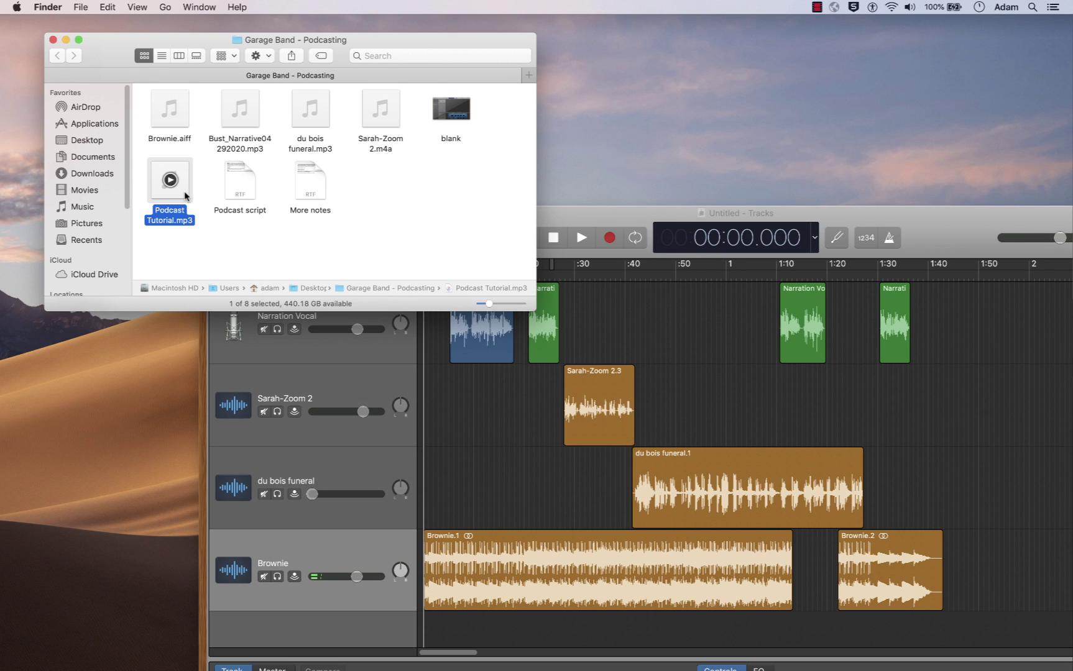